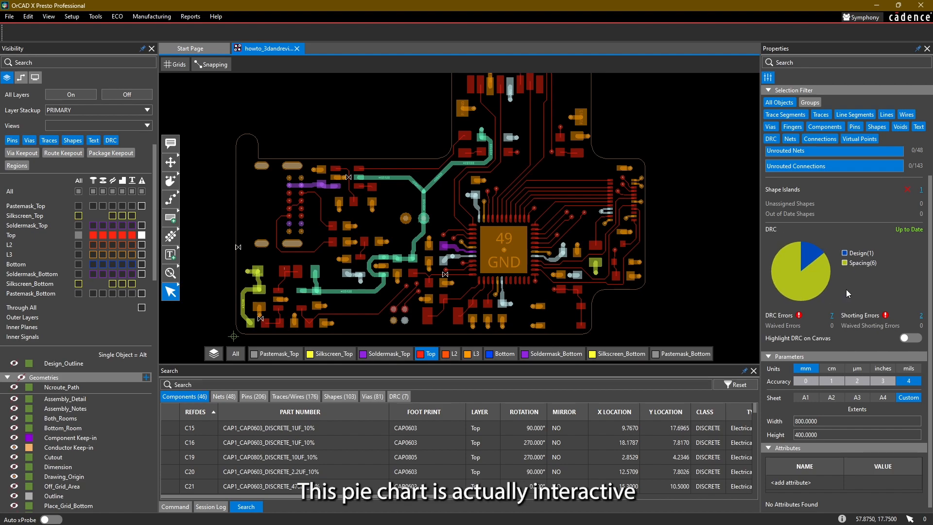
Drill into the Spacing category of the DRC chart, return to the top level and browse the full DRC error list
left_click(820, 282)
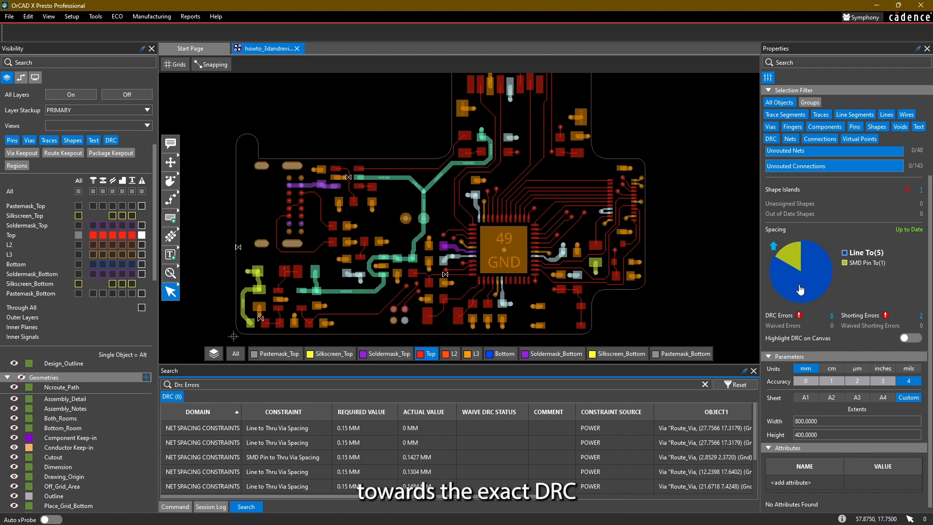
left_click(773, 247)
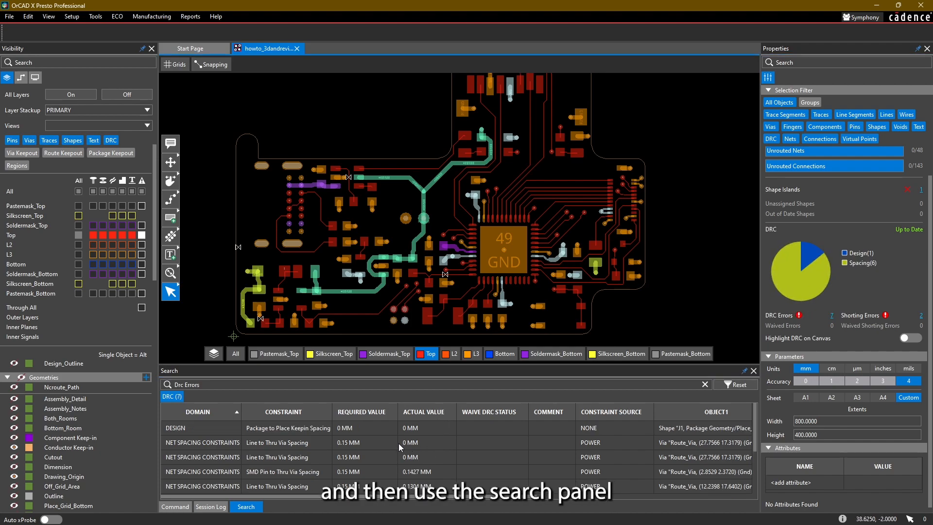
scroll(399, 444, "down", 1)
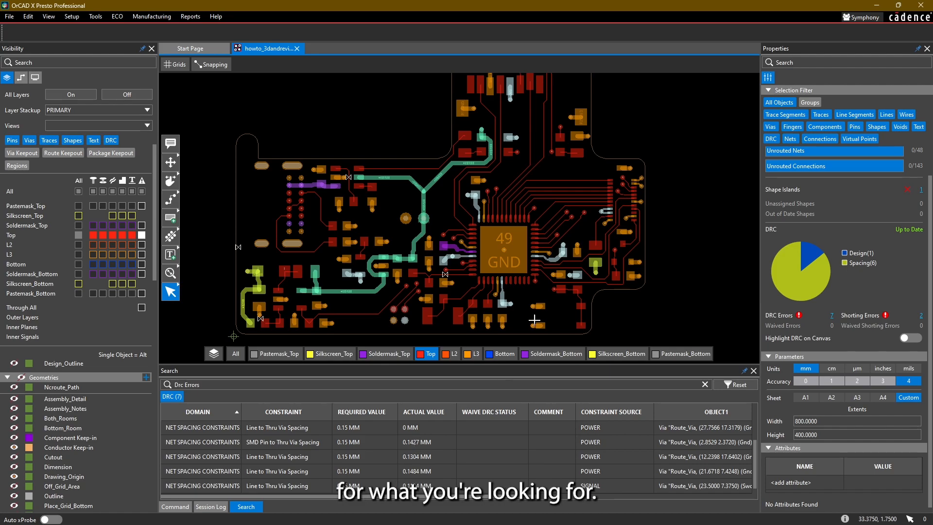
Examine the DRC markers on the board, including the SMD Pin to Thru Via error and the one between the SWDIO via and ADC_VBATT trace
scroll(446, 277, "up", 3)
scroll(450, 282, "down", 3)
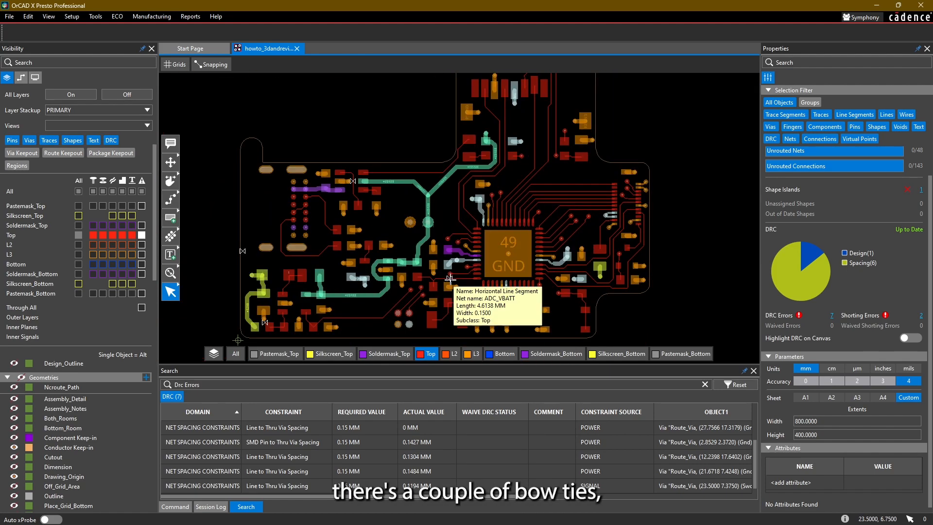
scroll(264, 324, "up", 3)
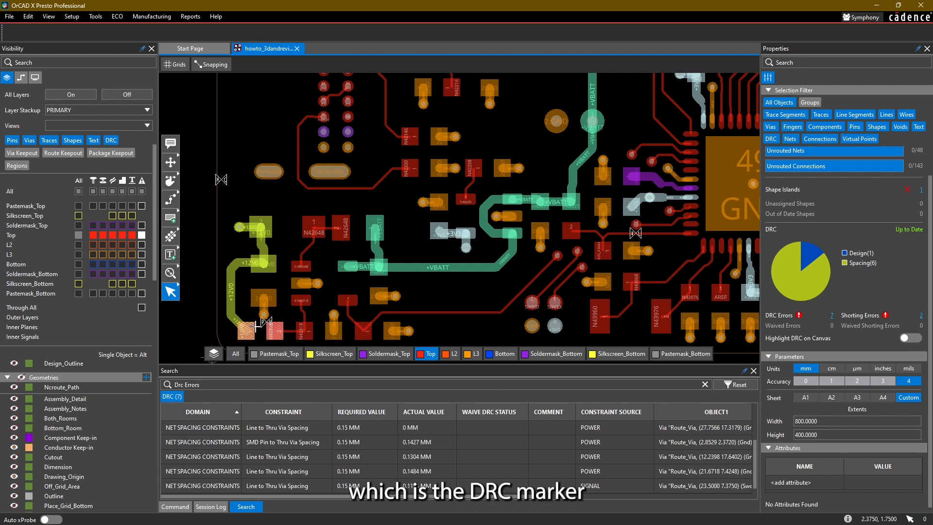
mouse_move(262, 324)
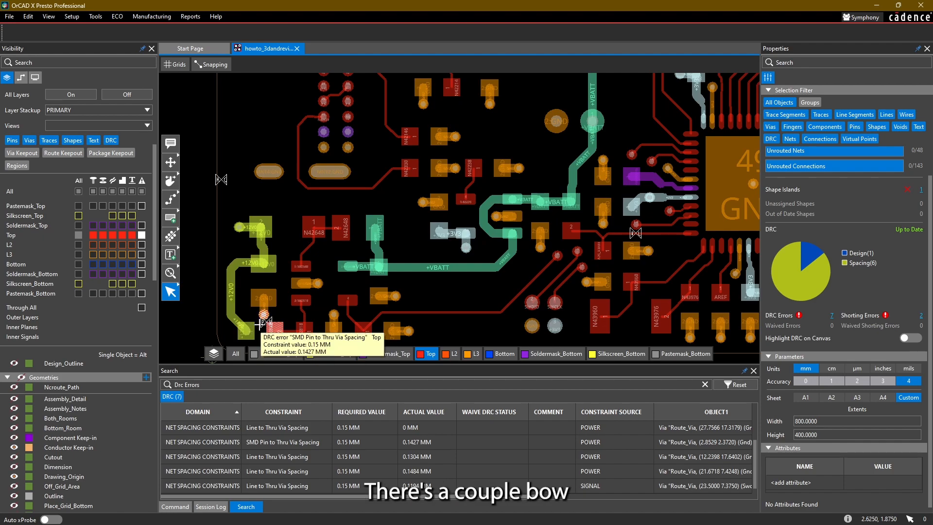
middle_click_drag(480, 289, 322, 312)
scroll(457, 271, "up", 5)
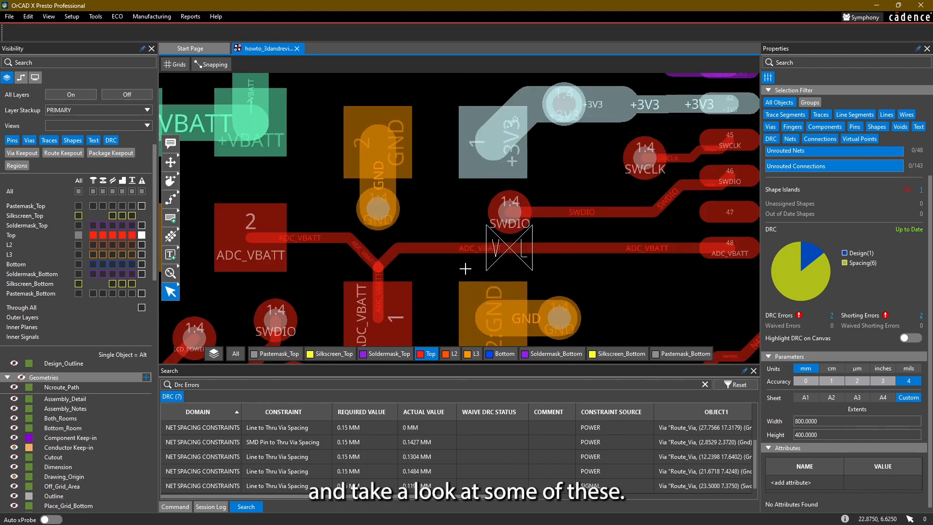
middle_click_drag(451, 263, 433, 261)
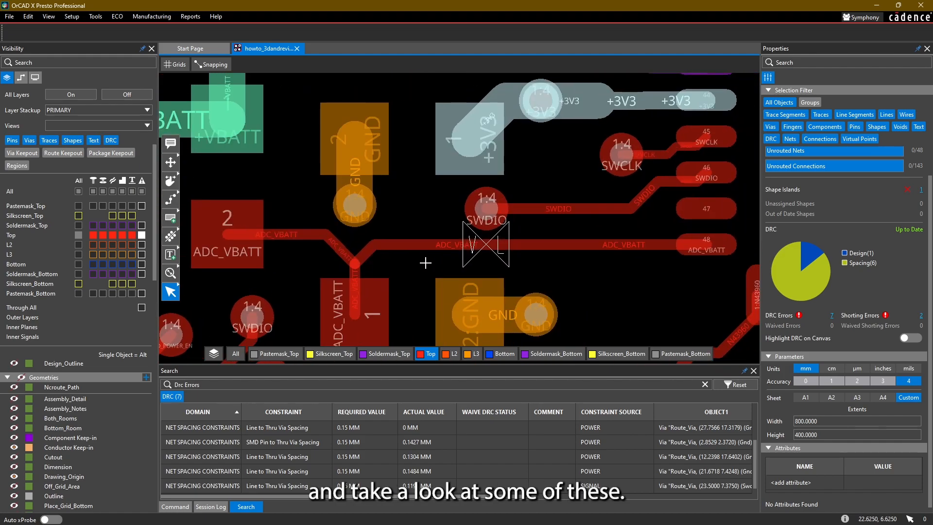
scroll(414, 265, "down", 2)
scroll(415, 265, "up", 2)
scroll(414, 265, "down", 2)
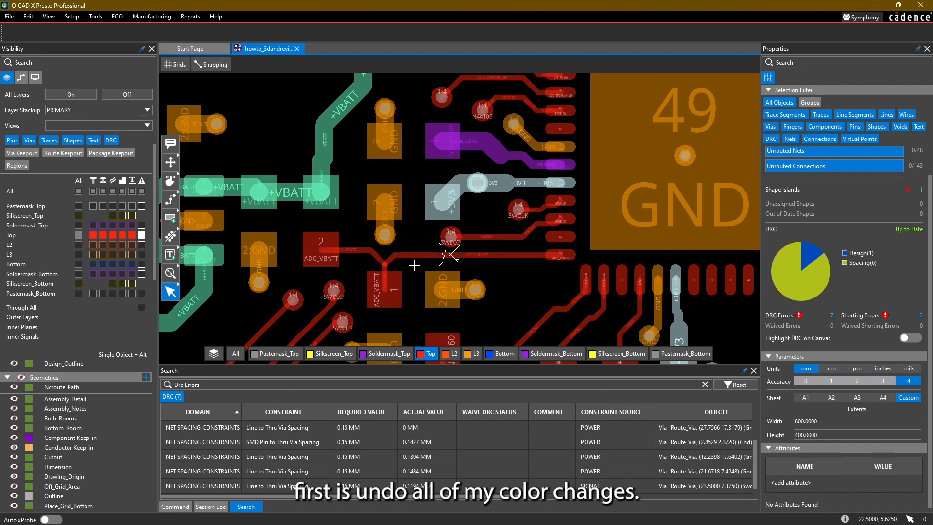
Clear all custom net colors and return to the layer visibility settings
left_click(24, 79)
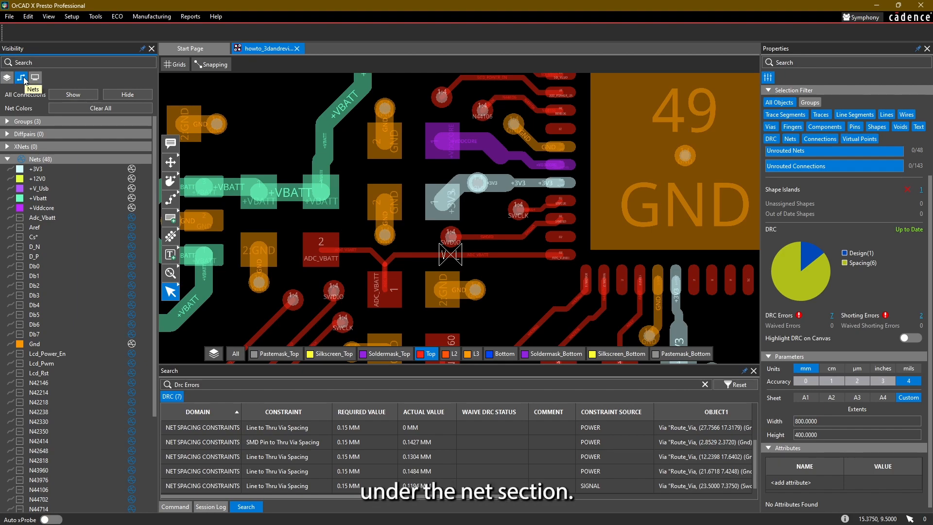
left_click(101, 108)
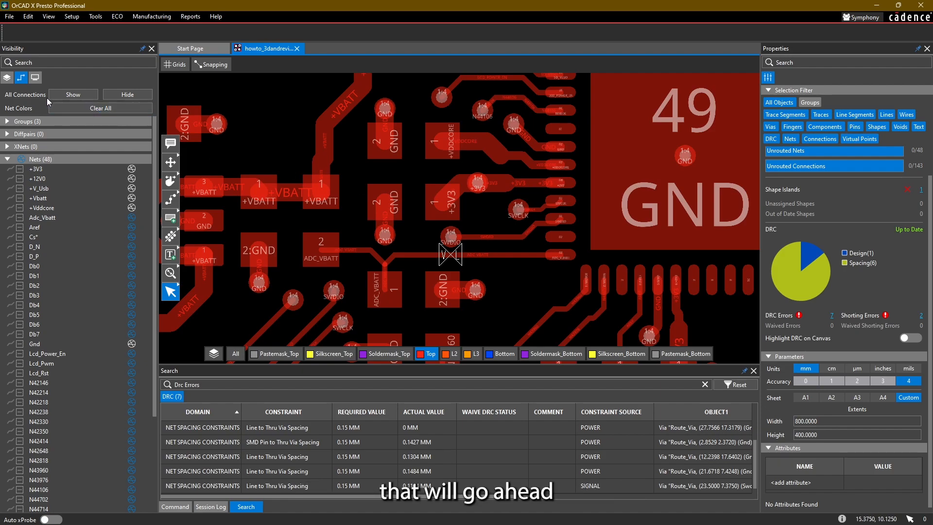
left_click(8, 78)
scroll(481, 267, "up", 2)
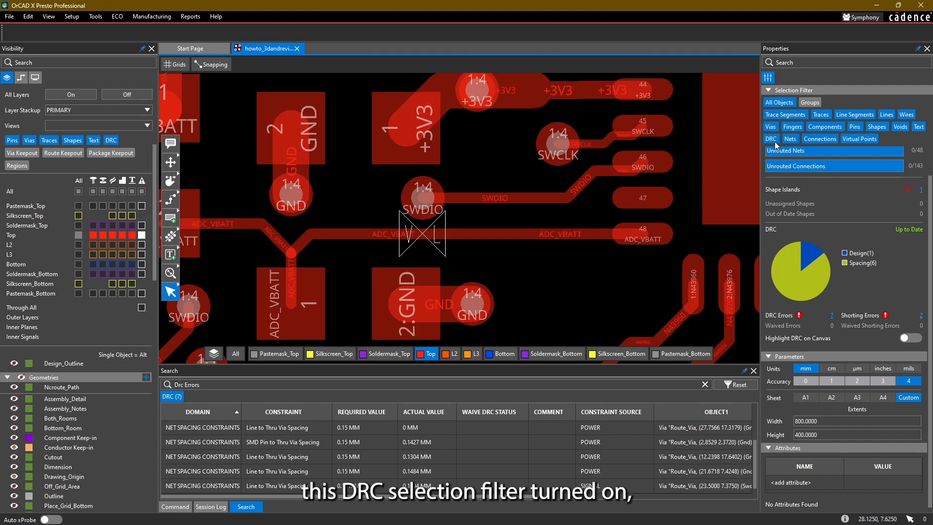
Enlarge the search results area and locate the second Line to Thru Via Spacing error on the board from the DRC list
mouse_move(444, 249)
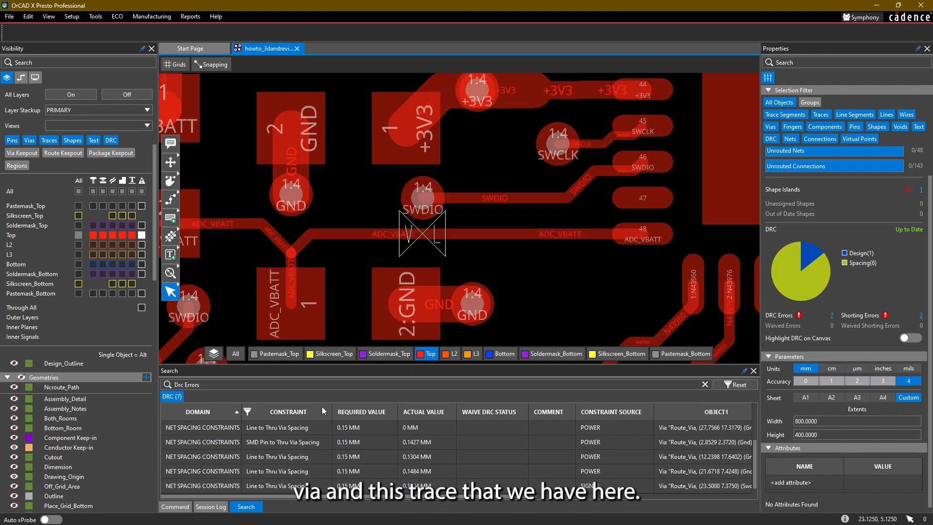
mouse_move(339, 365)
left_mouse_down()
mouse_move(341, 344)
mouse_move(341, 354)
left_mouse_up()
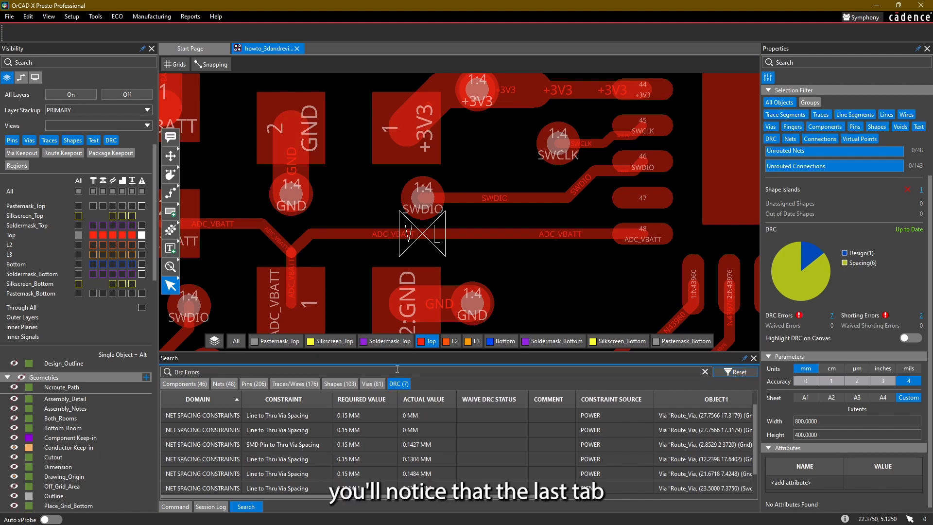
mouse_move(310, 406)
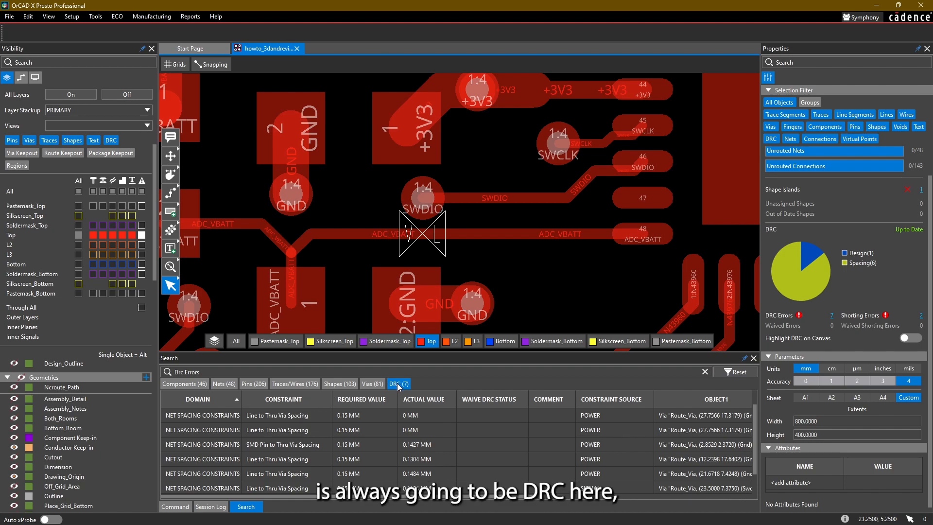
left_click(201, 414)
double_click(201, 429)
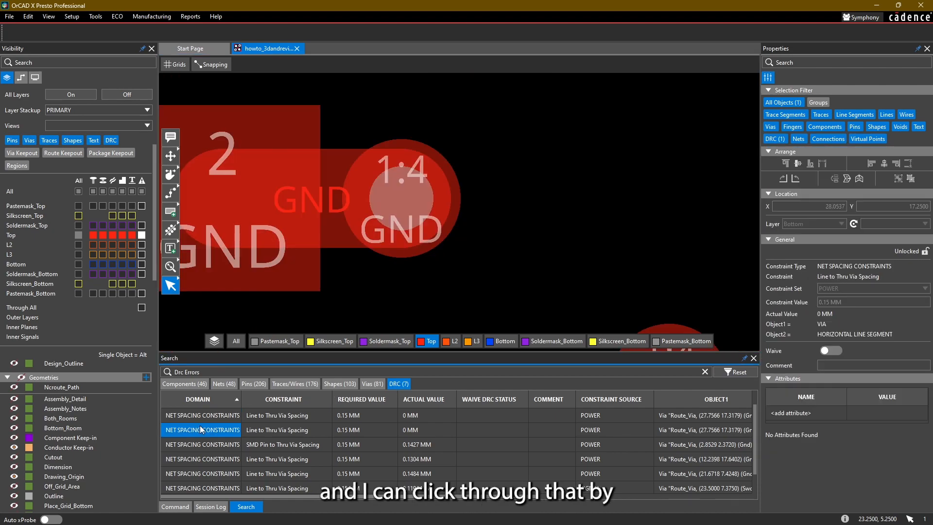
Show the Bottom layer around the GND via that conflicts with the +3V3 trace
left_click(502, 341)
scroll(479, 307, "down", 1)
middle_click_drag(443, 301, 440, 276)
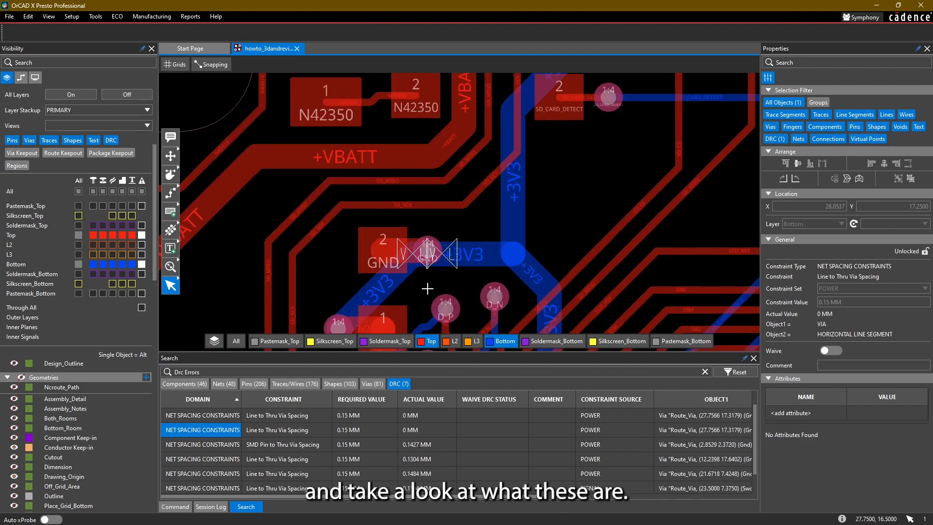
Locate the SMD Pin to Thru Via Spacing error and the first Line to Thru Via Spacing error on the board
double_click(206, 440)
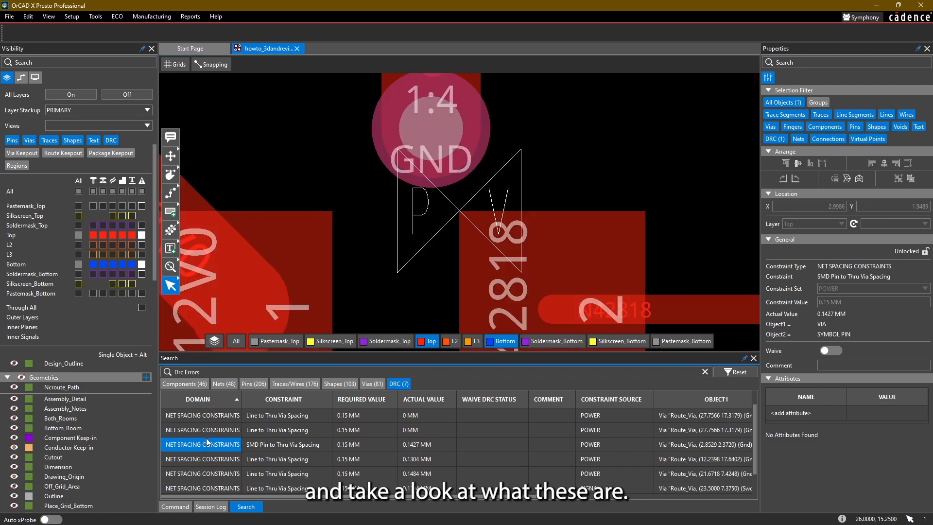
double_click(201, 415)
scroll(512, 264, "down", 2)
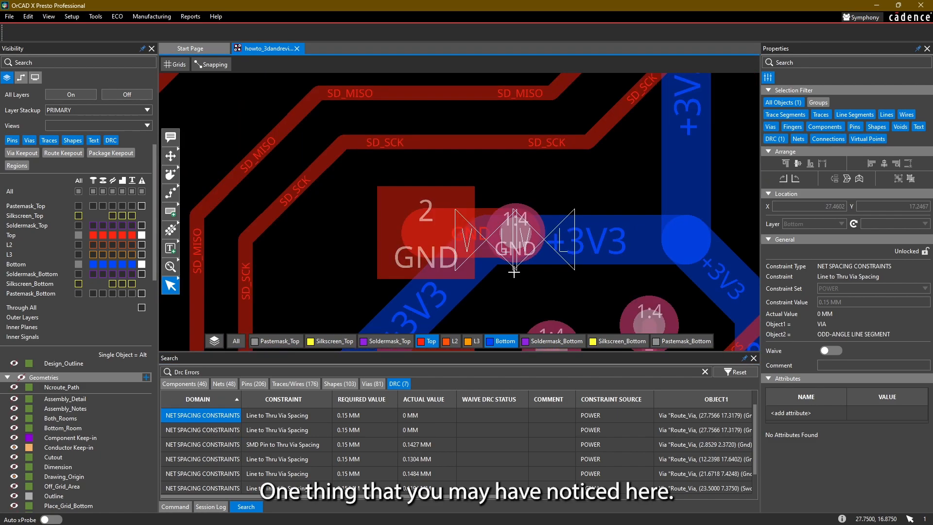
scroll(529, 262, "up", 1)
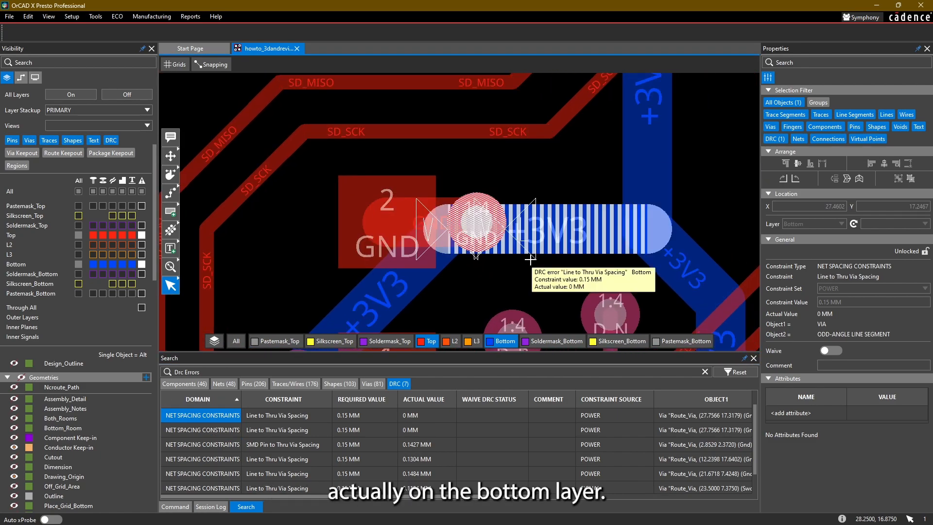
Toggle the Bottom layer off and on to compare which DRC markers are displayed with it
left_click(502, 341)
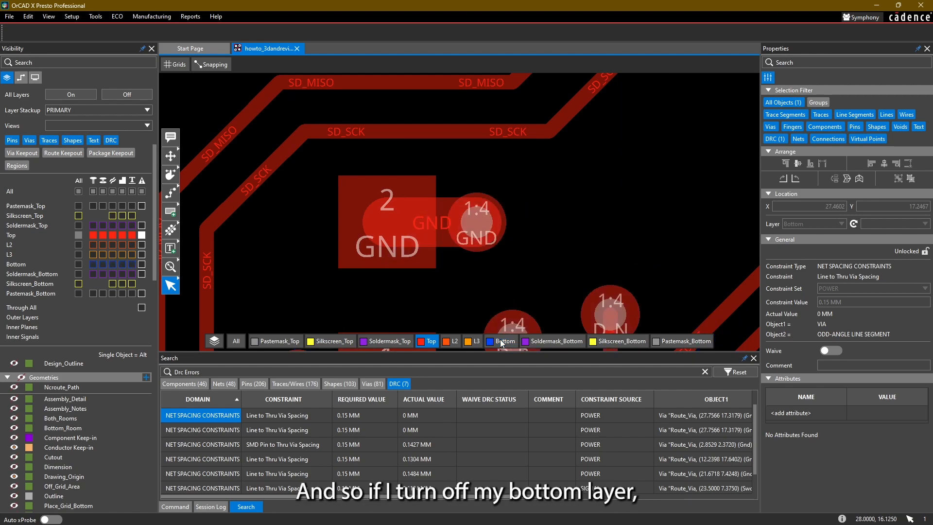
left_click(500, 340)
left_click(500, 339)
left_click(500, 339)
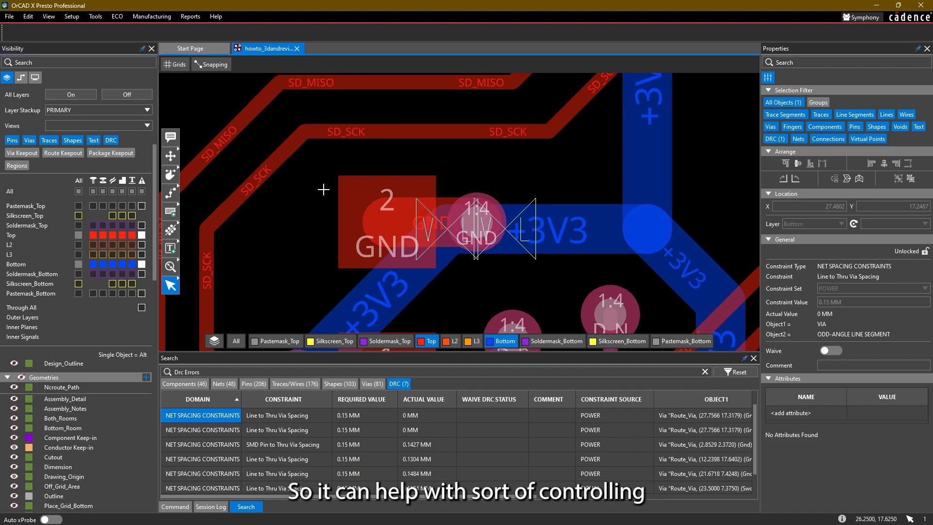
scroll(511, 177, "down", 2)
middle_click_drag(515, 169, 511, 185)
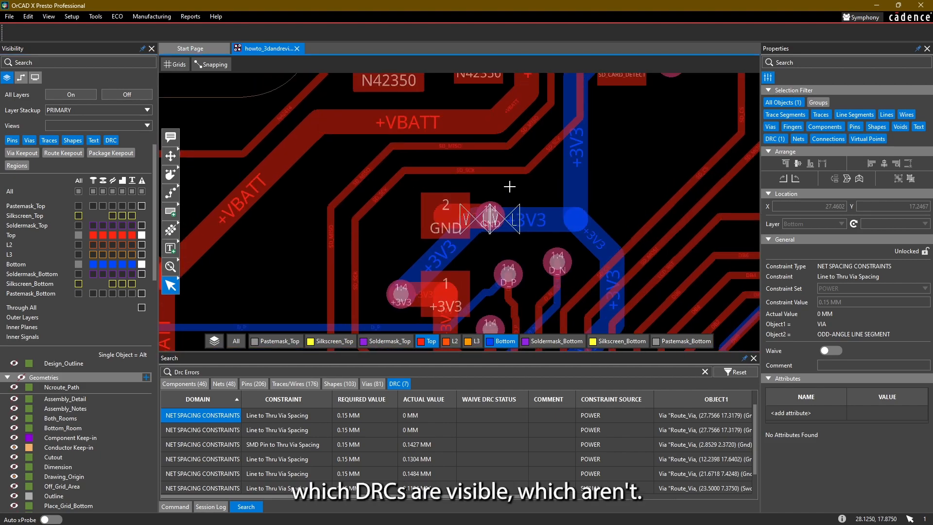
Slide the ADC_VBATT trace on the Top layer away from the SWDIO via in Manual slide mode
left_click(170, 174)
scroll(380, 219, "down", 1)
mouse_move(363, 246)
middle_mouse_down()
mouse_move(368, 87)
mouse_move(401, 125)
middle_mouse_up()
scroll(359, 201, "up", 1)
scroll(360, 200, "up", 1)
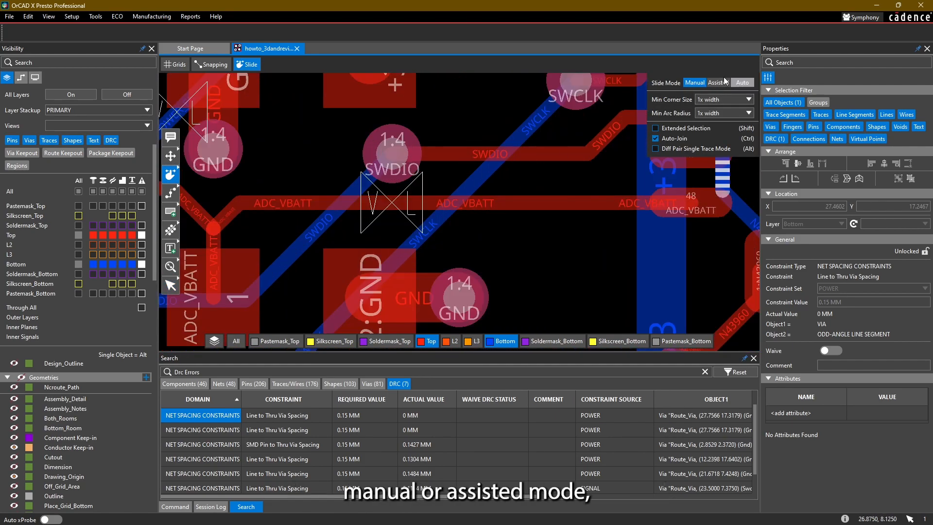
left_click(422, 203)
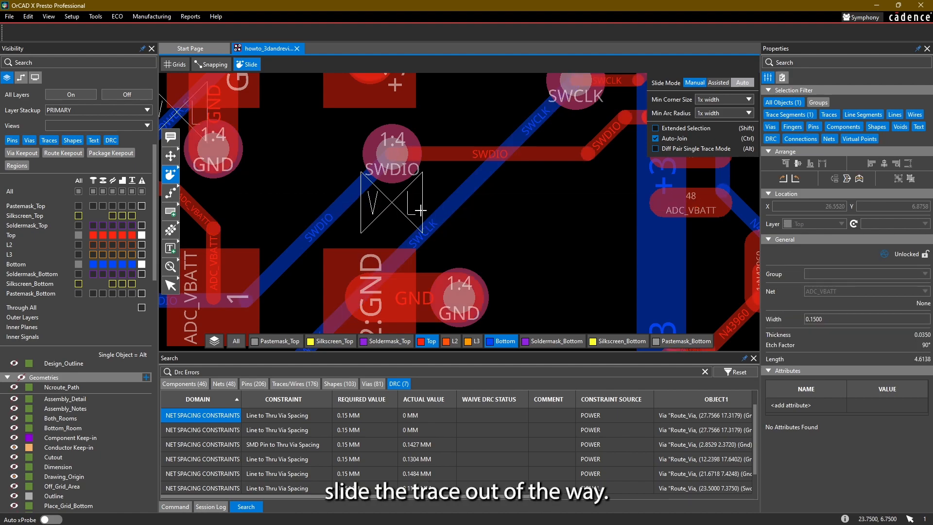
left_click(421, 214)
Slide the diagonal LCD_POWER_EN trace on the Bottom layer away from the nearby GND via
scroll(554, 248, "down", 1)
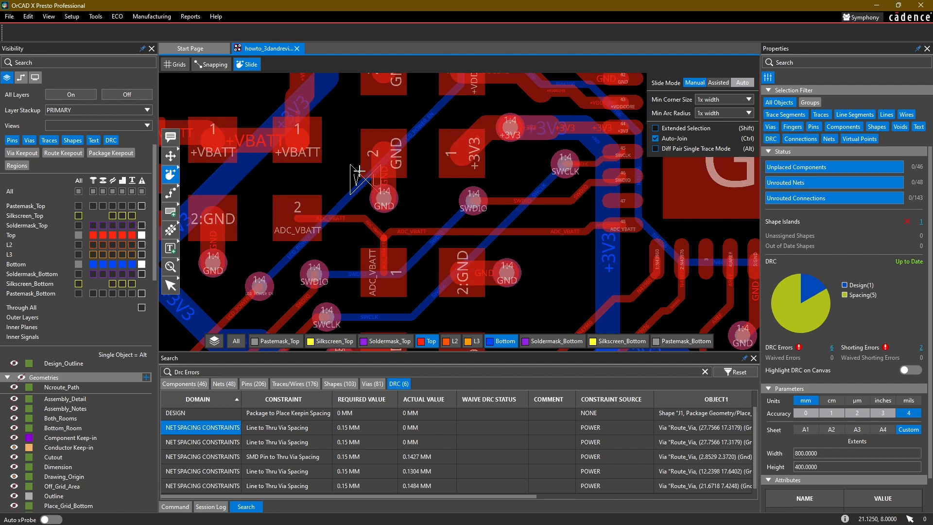
left_click(358, 184)
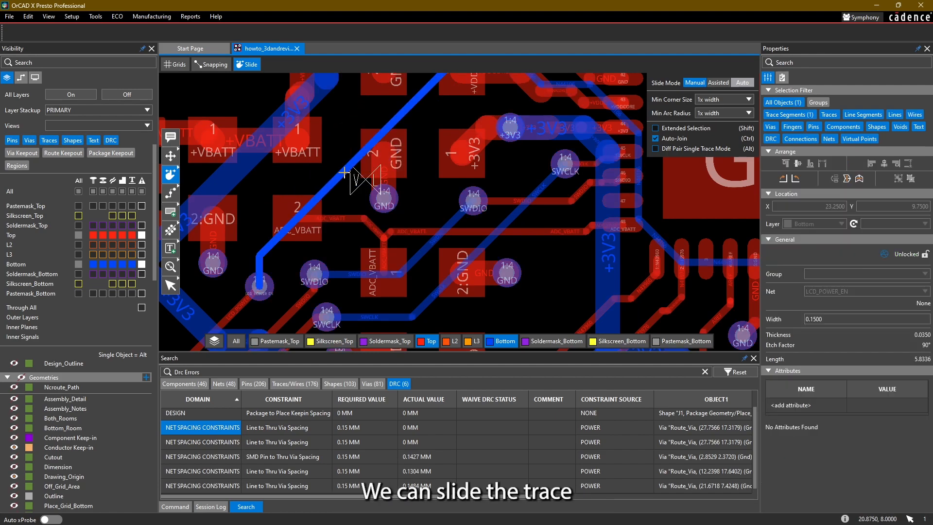
scroll(344, 172, "down", 1)
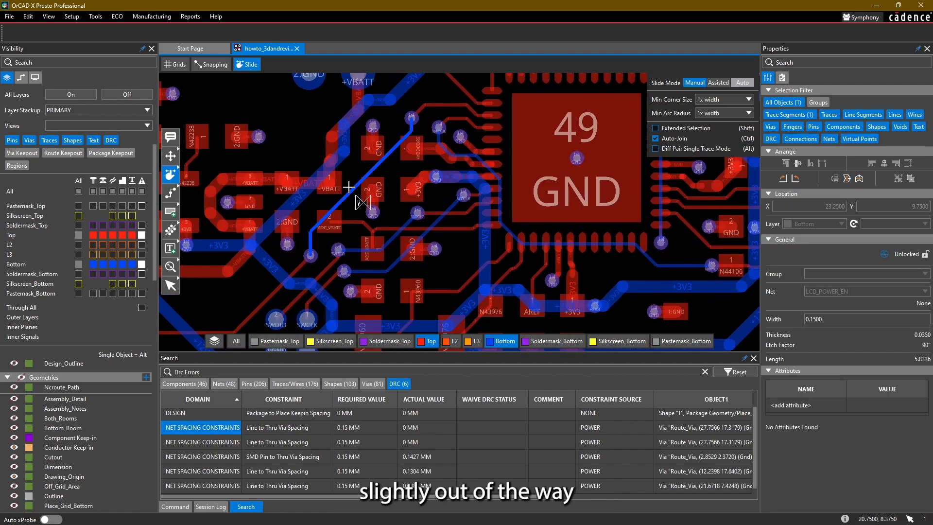
left_click(374, 212)
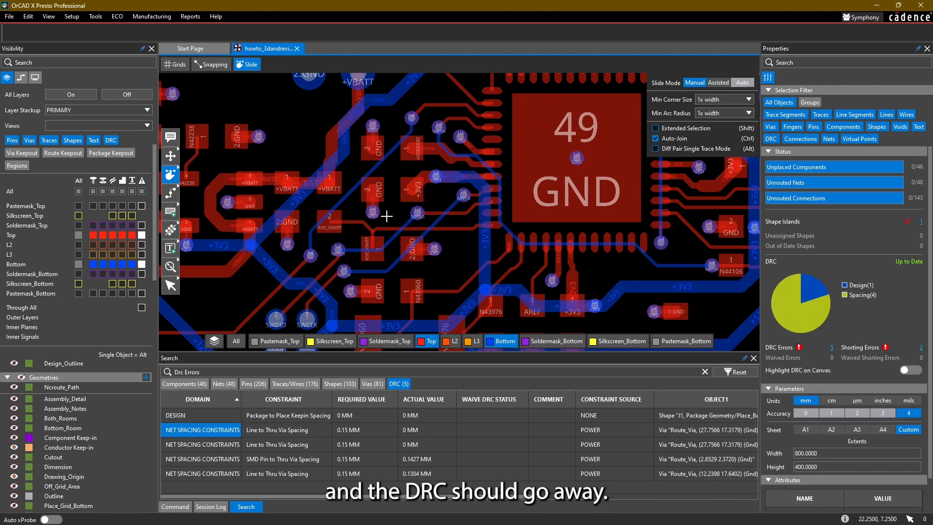
Slide the GND via off the Bottom-layer +3V3 trace to the left side of its GND pad 2
scroll(389, 207, "up", 1)
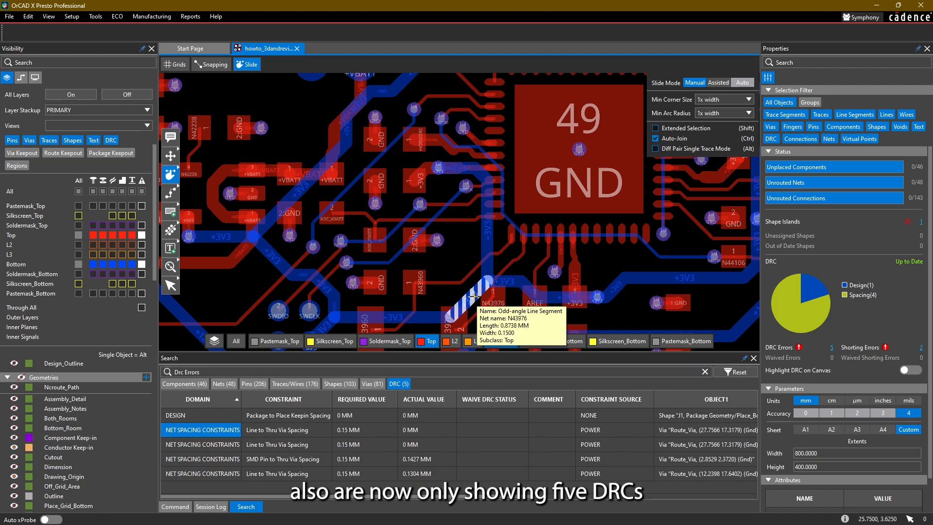
scroll(389, 238, "down", 3)
scroll(383, 127, "up", 2)
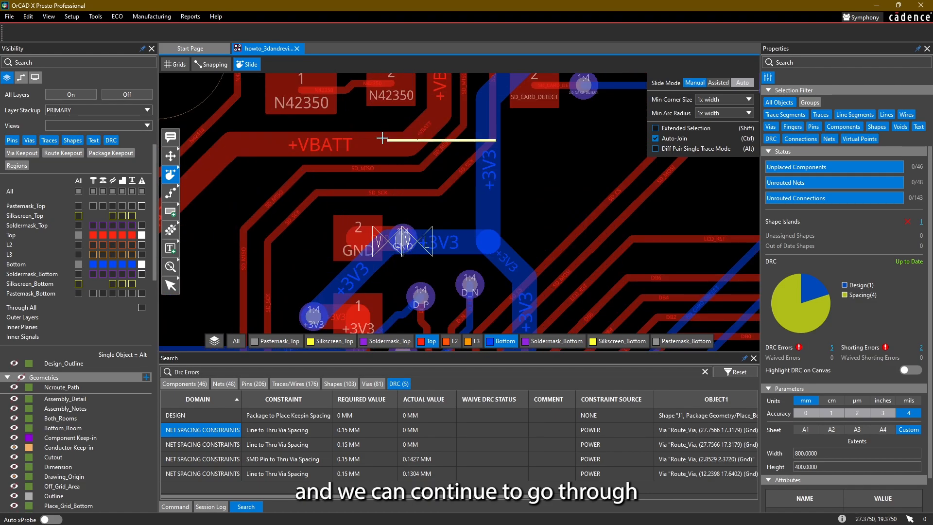
scroll(412, 231, "up", 1)
scroll(469, 254, "down", 1)
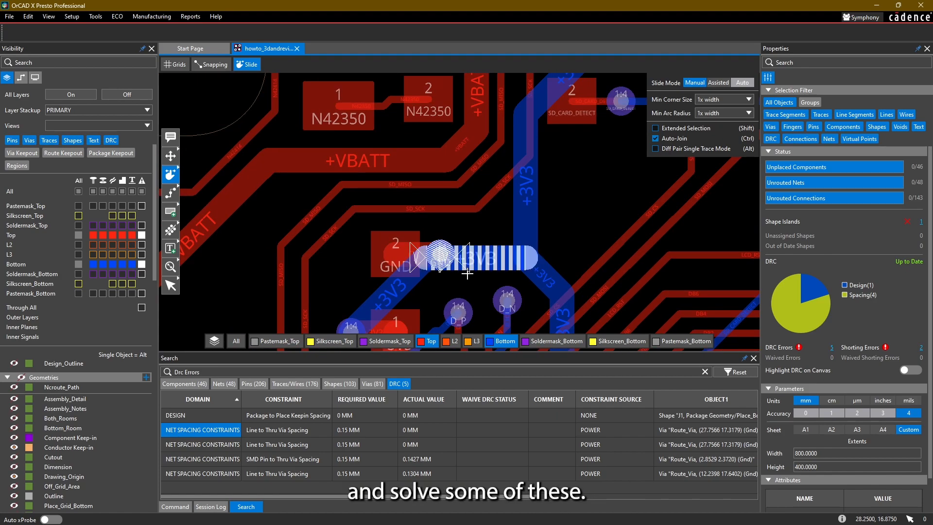
middle_click_drag(466, 275, 451, 261)
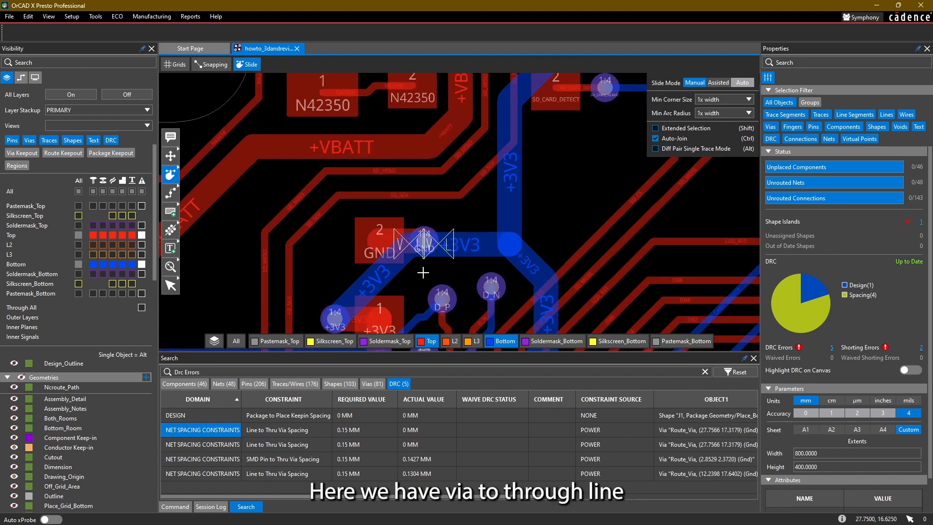
mouse_move(426, 229)
left_click_drag(427, 229, 334, 240)
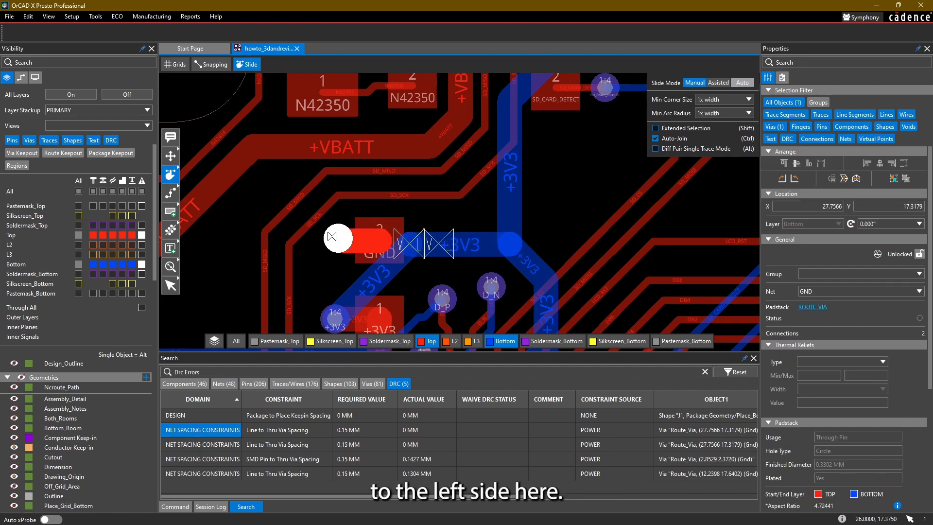
left_click(428, 228)
scroll(431, 224, "down", 3)
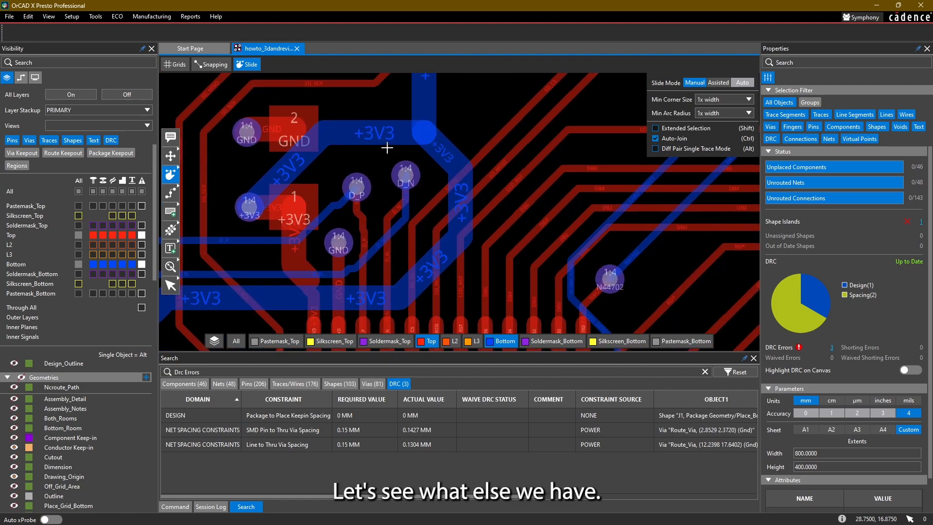
Slide the GND via flagged for SMD Pin to Thru Via Spacing to the left side of its GND pad 2
scroll(369, 322, "down", 3)
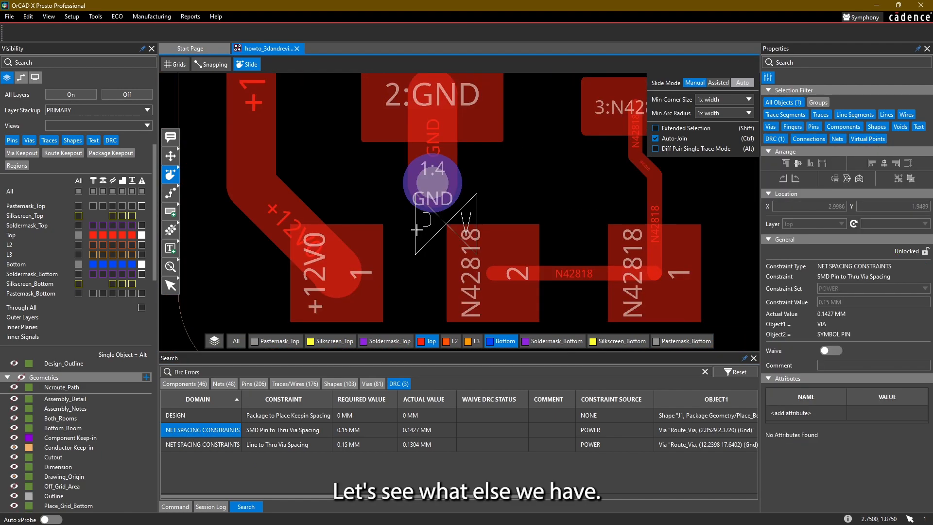
left_click(403, 224)
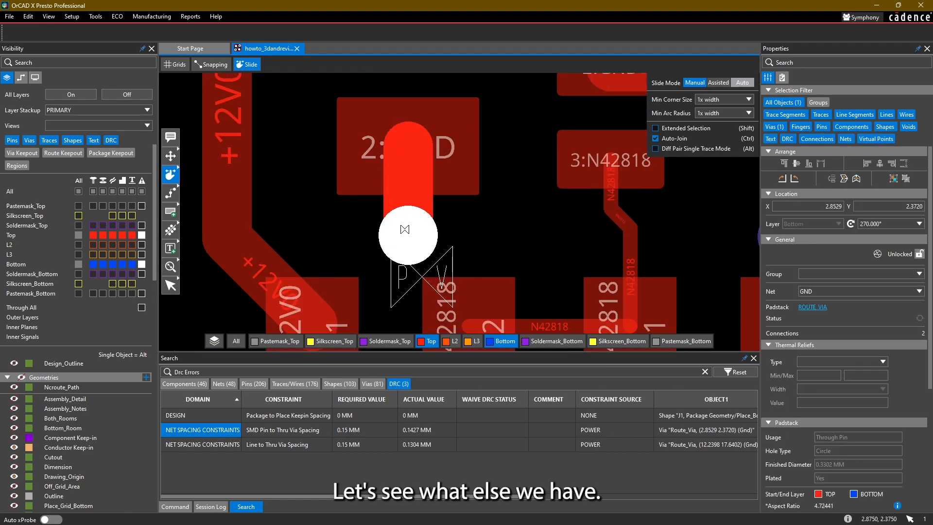
middle_click_drag(316, 174, 312, 287)
scroll(311, 286, "down", 3)
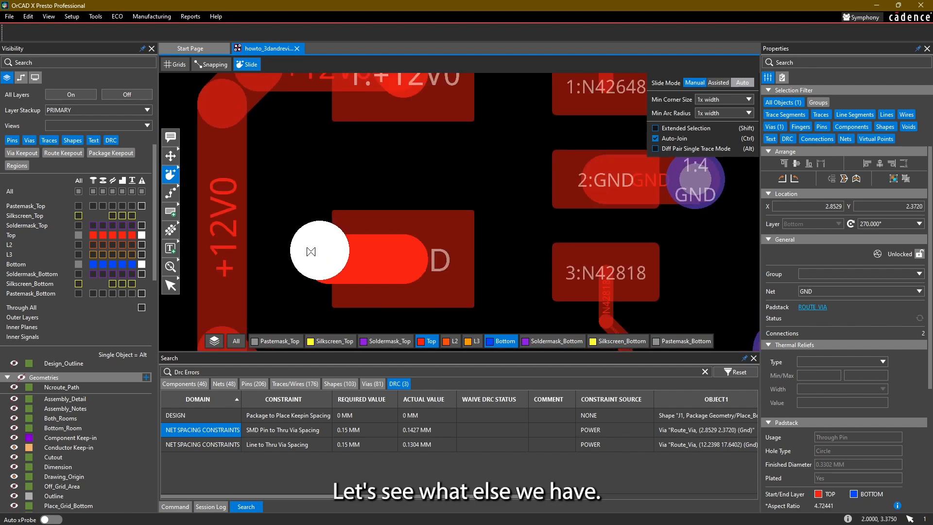
left_click(297, 259)
scroll(392, 262, "down", 2)
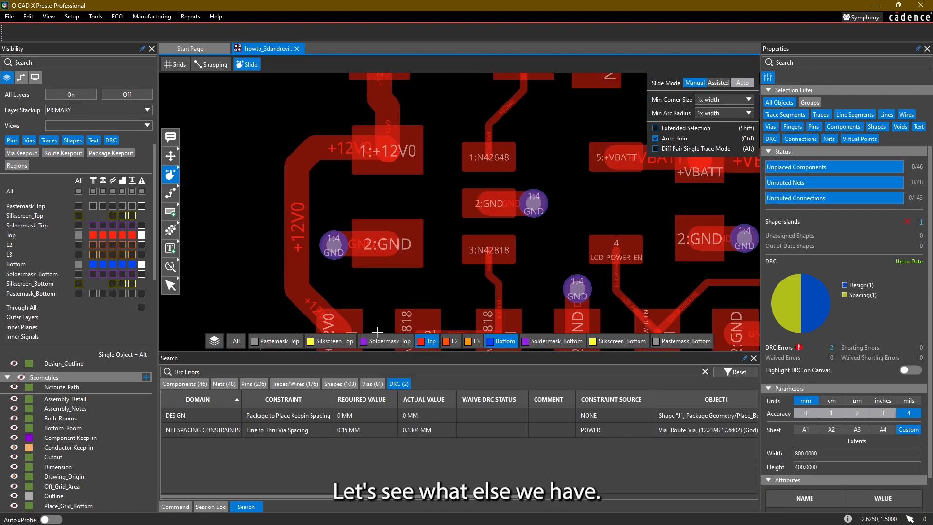
Slide the GND via back directly below its GND pad 2, close enough to the pad to clear the N42818 pin
left_click(334, 264)
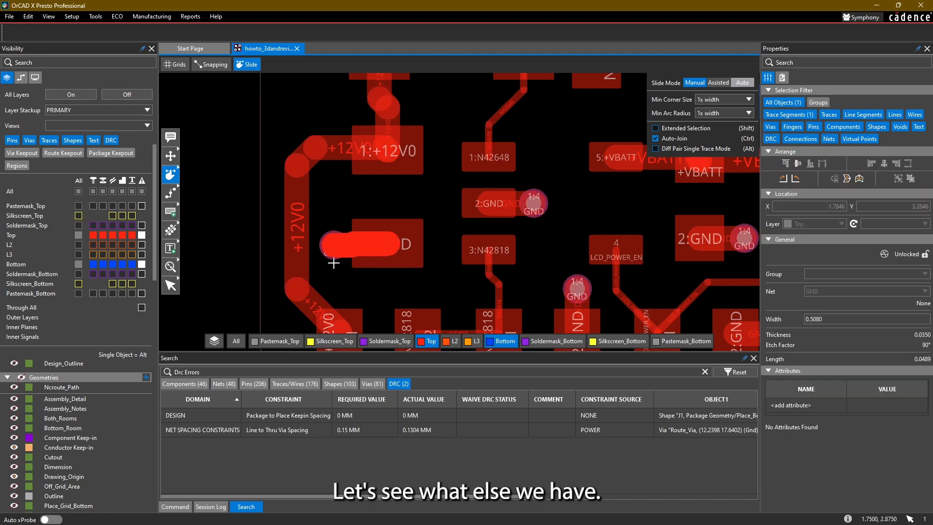
left_click(331, 256)
left_click(333, 249)
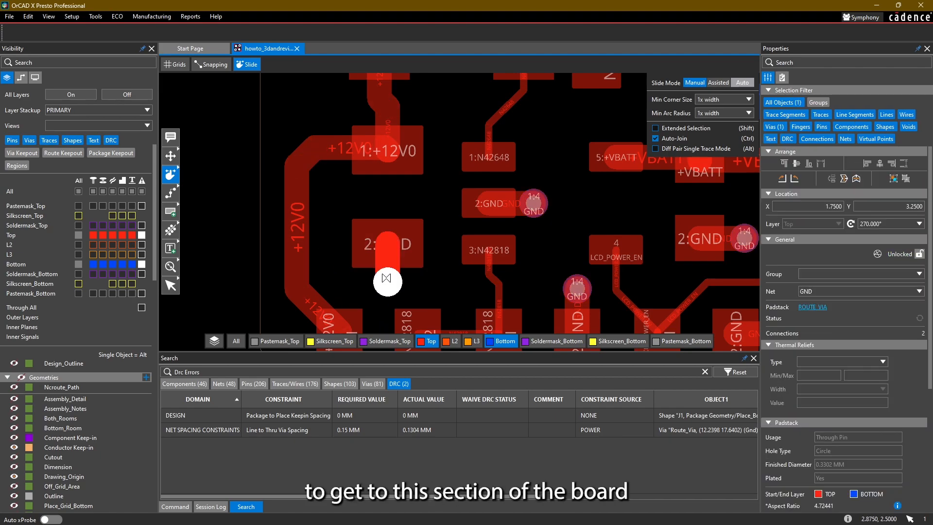
left_click(388, 286)
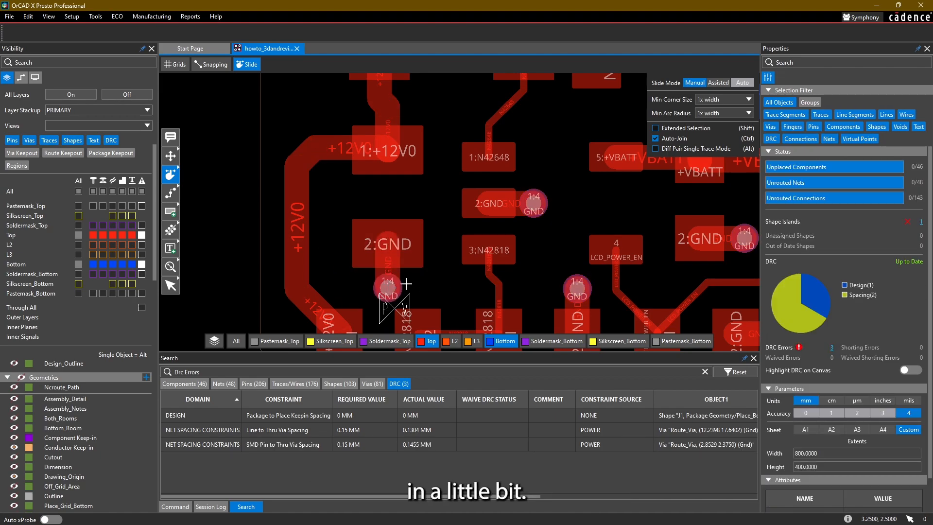
left_click(387, 281)
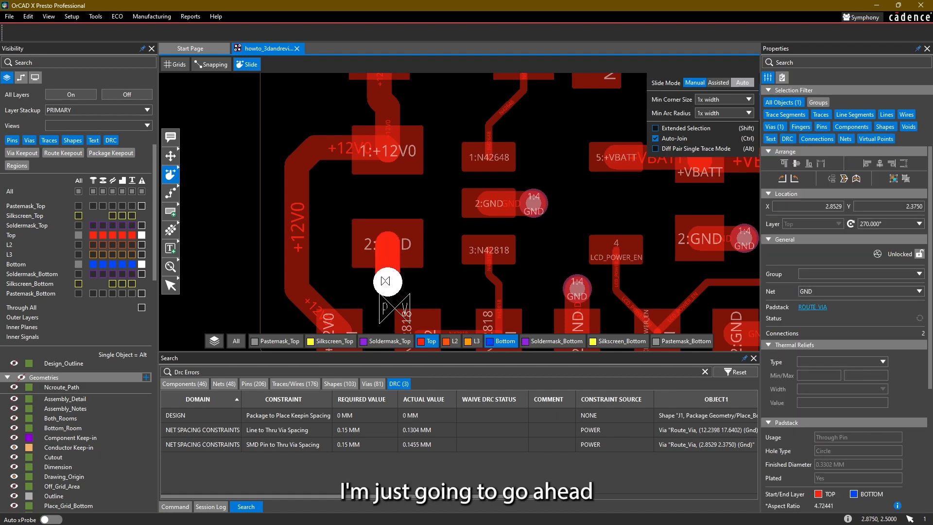
left_click(387, 281)
scroll(445, 279, "down", 1)
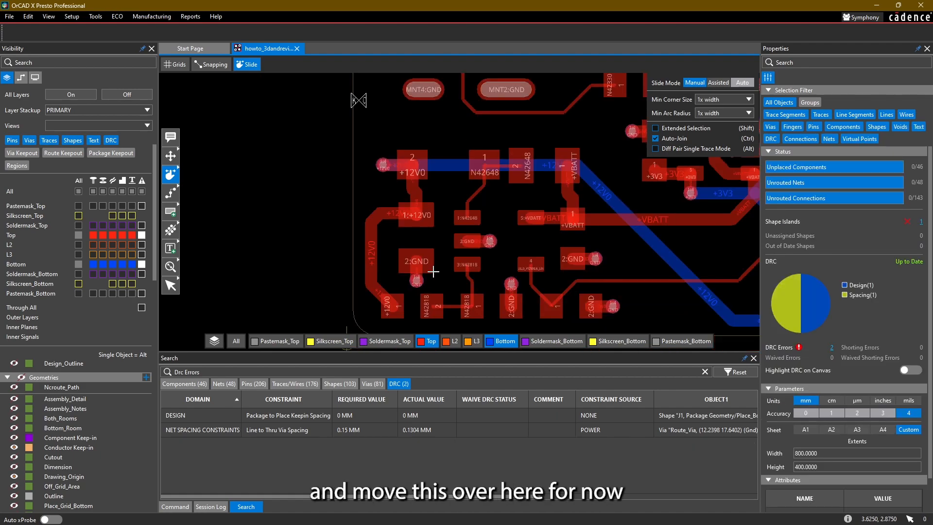
Locate the Line to Thru Via Spacing error and slide the vertical N42214 trace away from the GND via beside pin 5
scroll(434, 273, "down", 2)
left_click(234, 430)
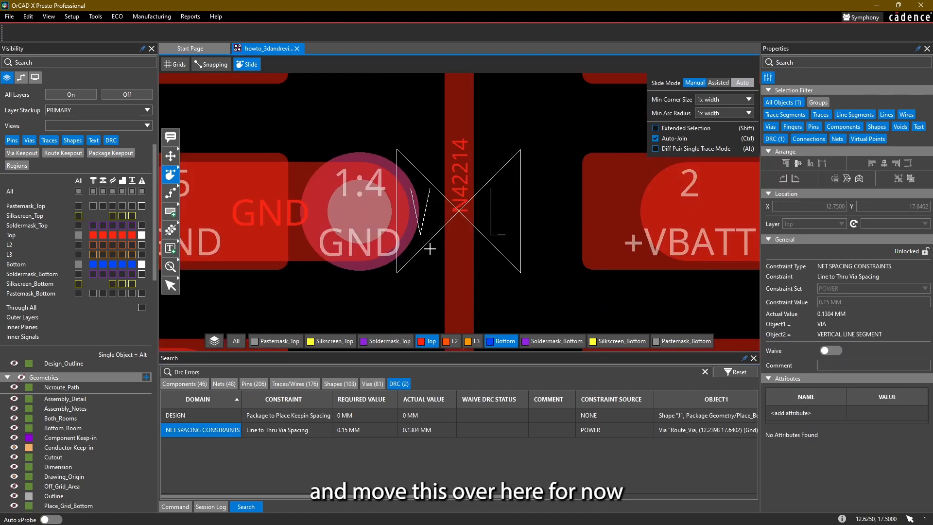
scroll(414, 260, "down", 2)
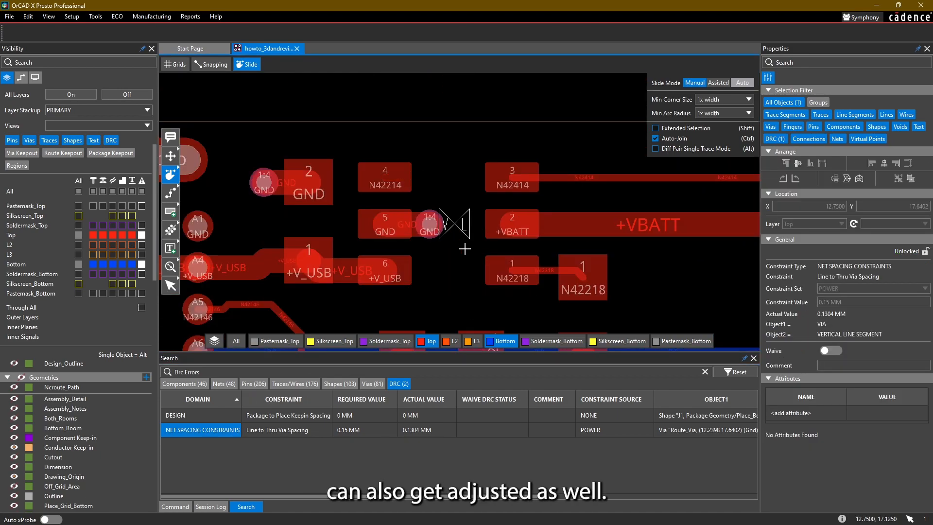
left_click(464, 248)
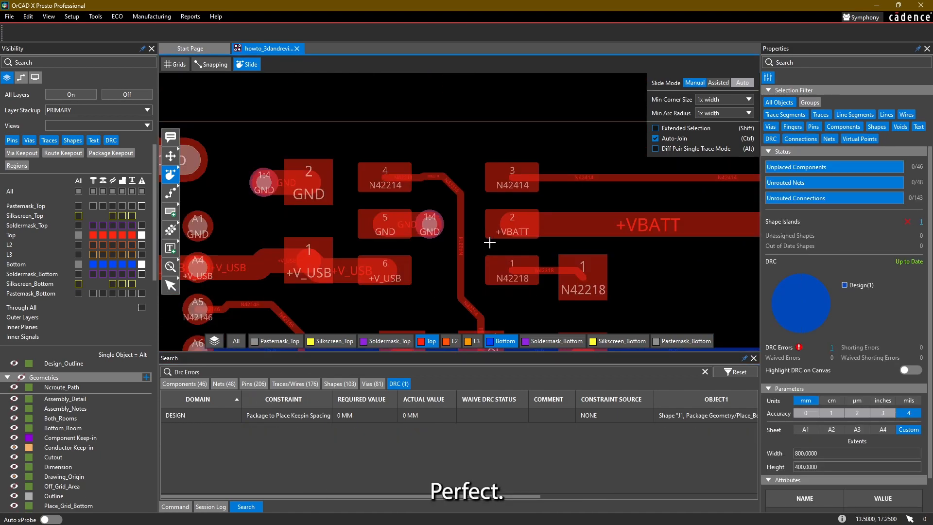
Examine the +12V0 route into the current-limiting resistor and the N46598 trace running from its pad 2 to the connector pin
scroll(490, 243, "down", 5)
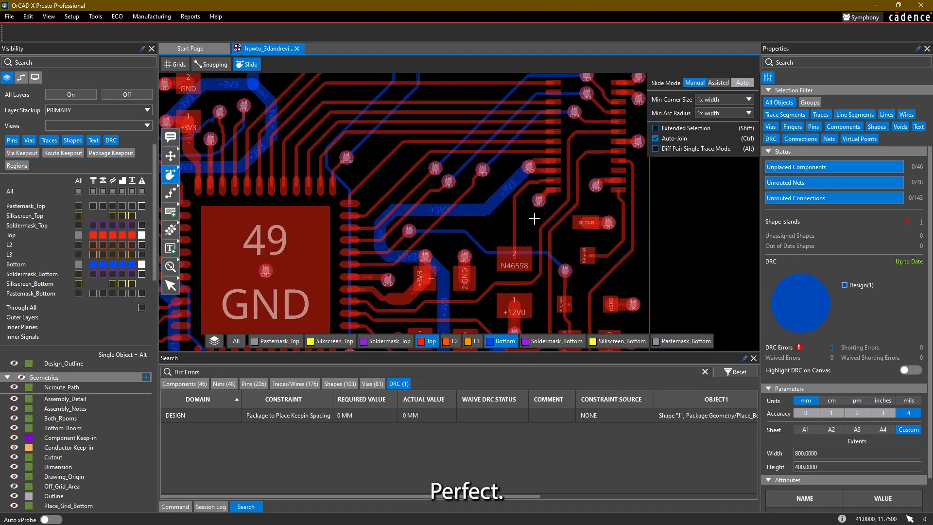
scroll(533, 218, "up", 4)
scroll(526, 224, "down", 3)
middle_click_drag(523, 224, 524, 148)
middle_click_drag(499, 324, 502, 260)
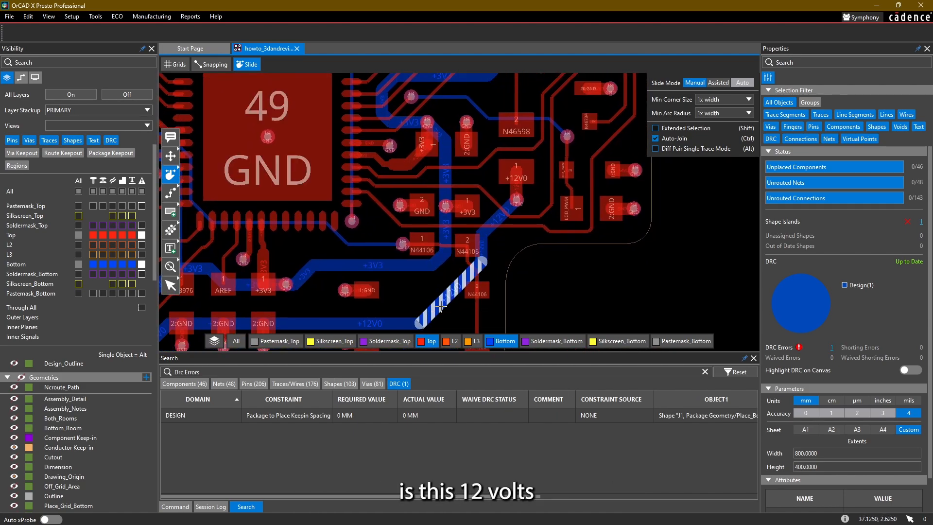
middle_click_drag(510, 205, 479, 286)
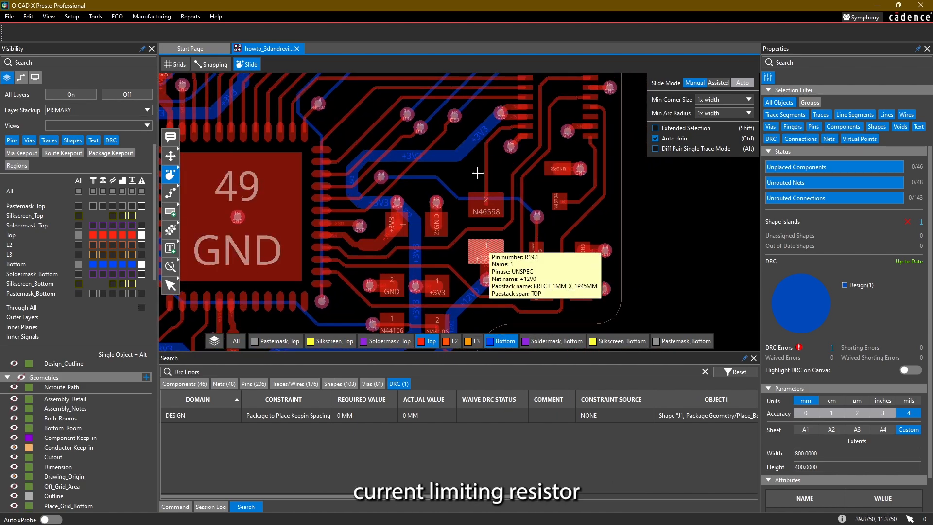
scroll(481, 205, "up", 3)
scroll(499, 209, "down", 3)
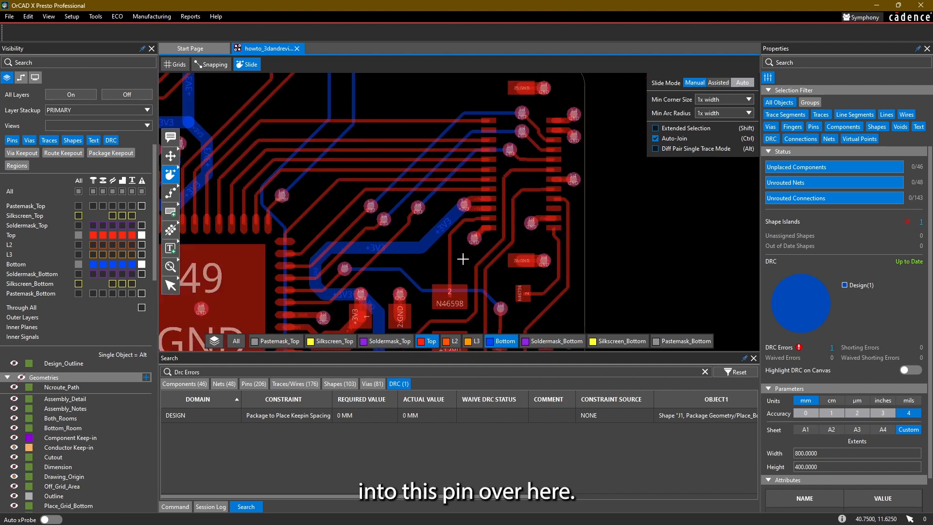
scroll(458, 271, "up", 3)
middle_click_drag(456, 253, 463, 94)
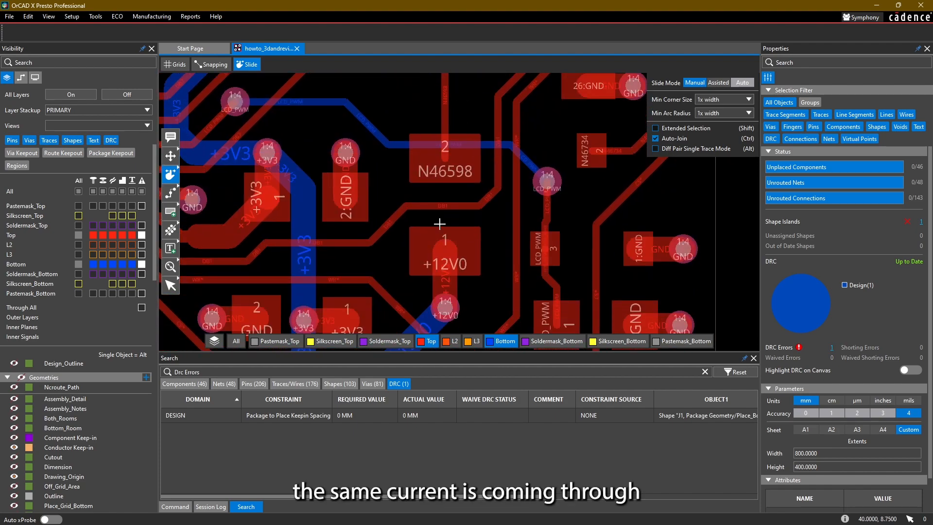
middle_click_drag(447, 125, 442, 231)
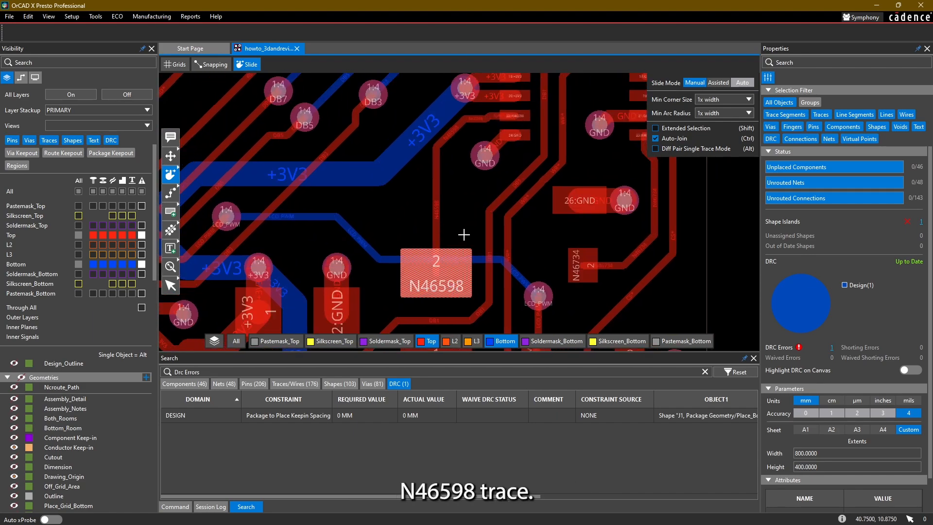
middle_click_drag(466, 185, 465, 212)
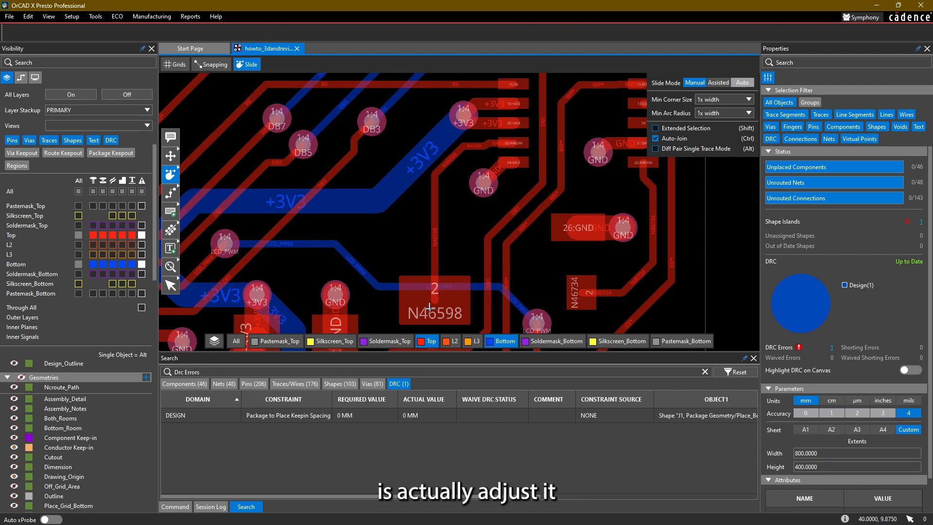
mouse_move(422, 318)
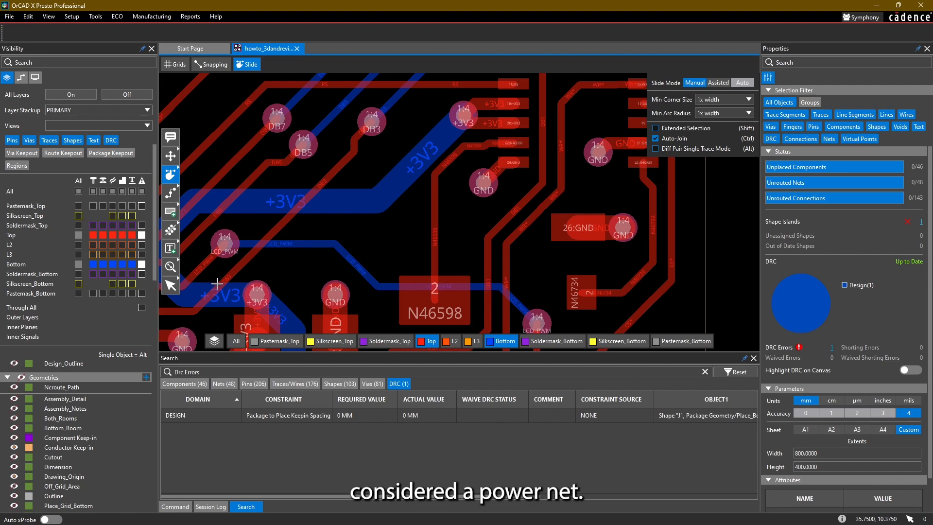
Exit the Slide command and open the Physical constraints worksheet for nets on all layers in the constraint manager
left_click(171, 286)
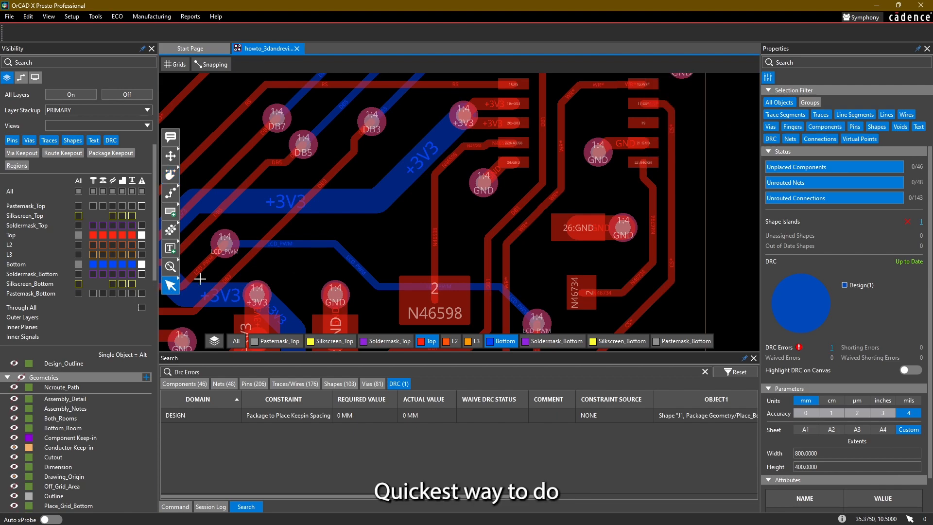
left_click(95, 17)
left_click(122, 29)
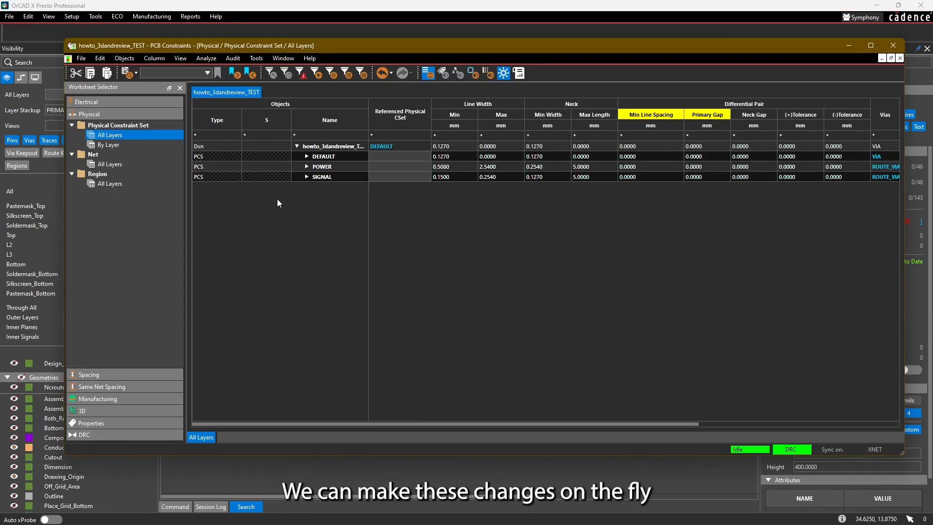
left_click(95, 165)
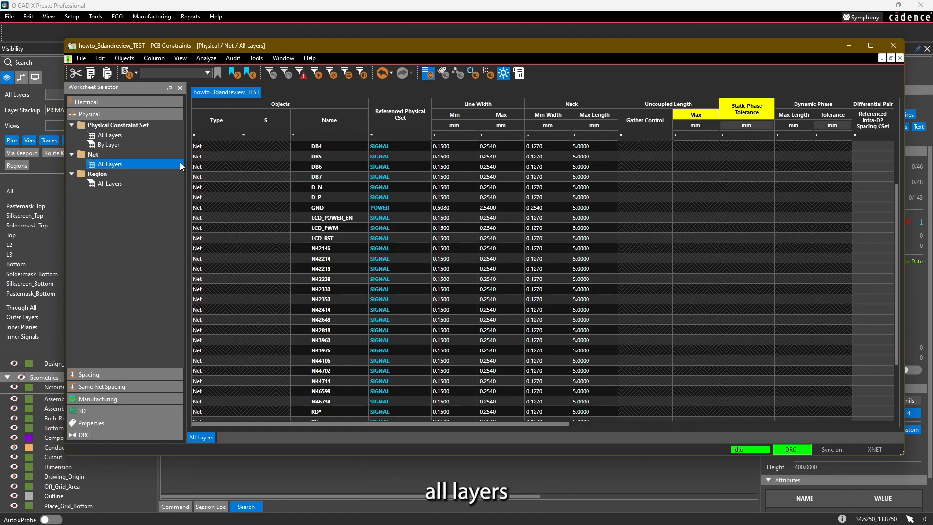
scroll(368, 183, "down", 3)
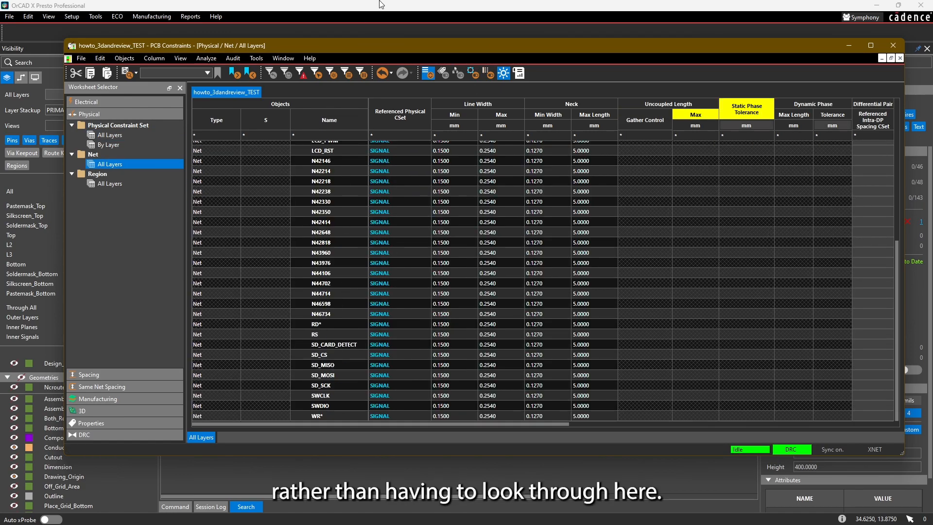
Return to the board canvas, limit the selection filter to nets only, and select the N46598 net
left_click(380, 3)
left_click(769, 103)
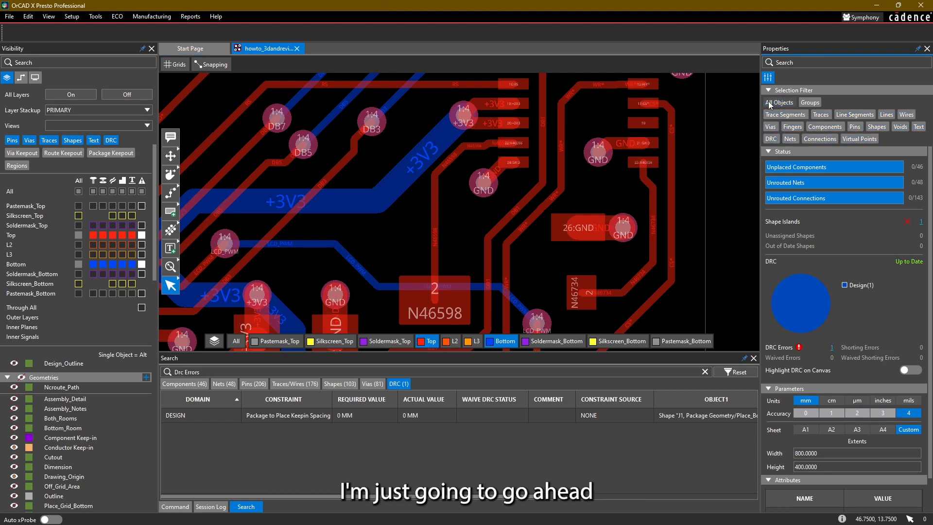
left_click(790, 139)
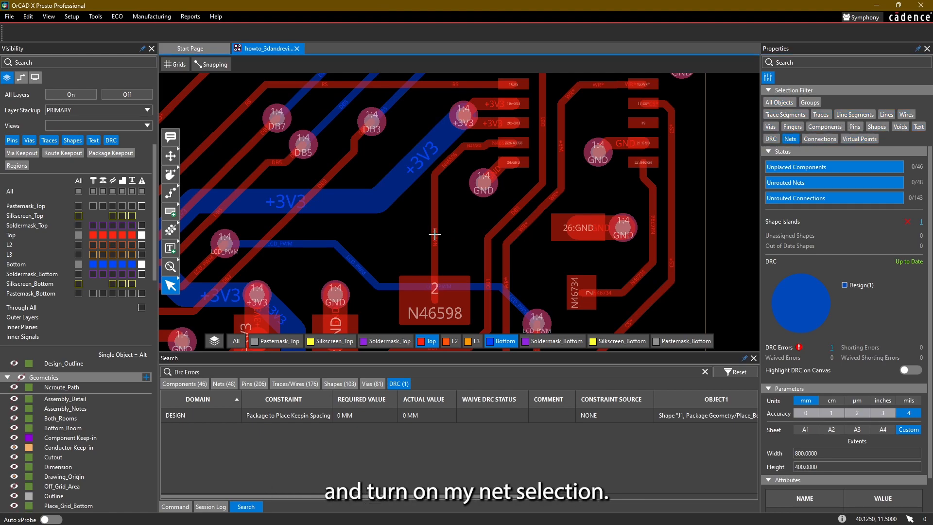
left_click(429, 225)
left_click(435, 225)
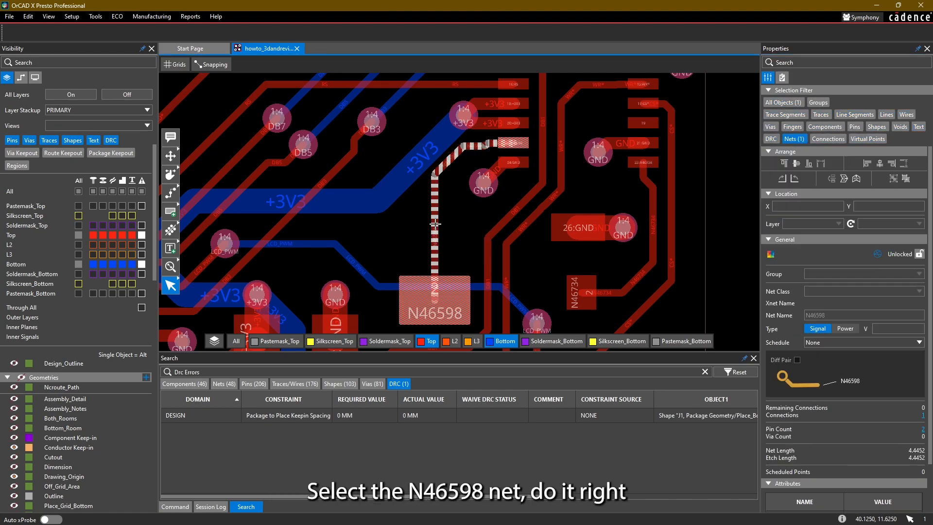
Cross-probe the selected N46598 net to its row in the Physical net constraints worksheet
right_click(435, 225)
left_click(449, 250)
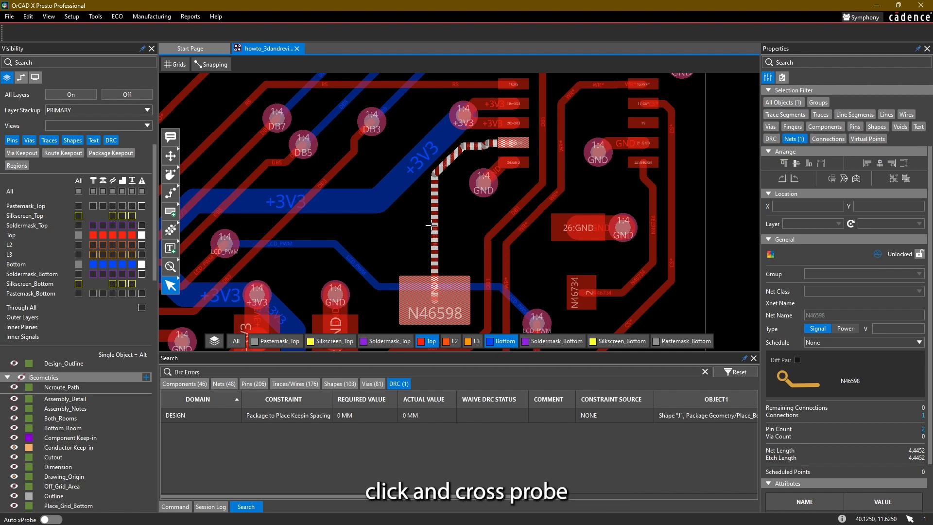
mouse_move(184, 510)
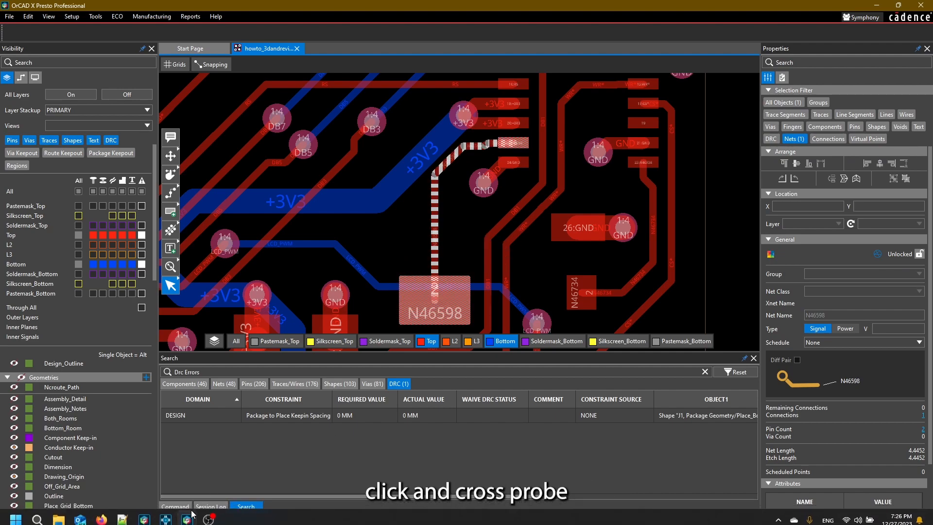
left_click(237, 465)
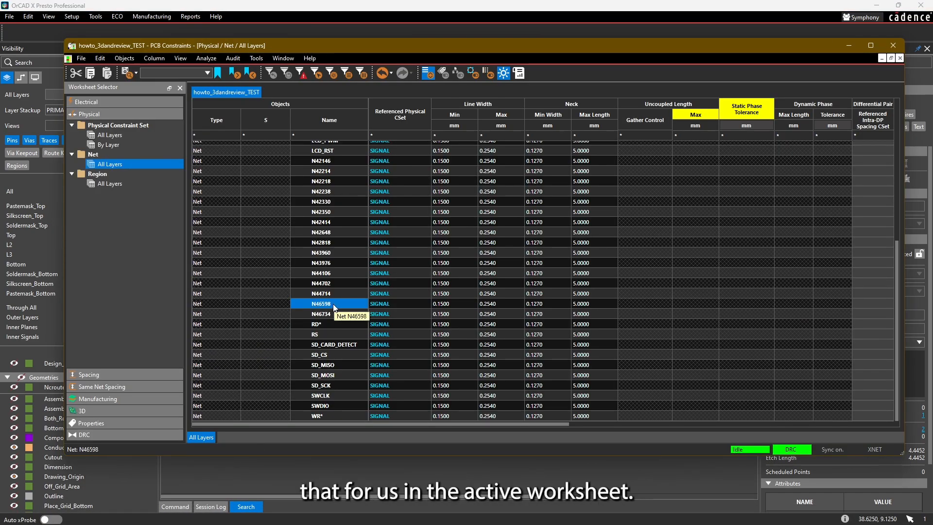
Set the Referenced Physical CSet of net N46598 to POWER and close the constraint manager
left_click(415, 302)
left_click(424, 304)
left_click(396, 320)
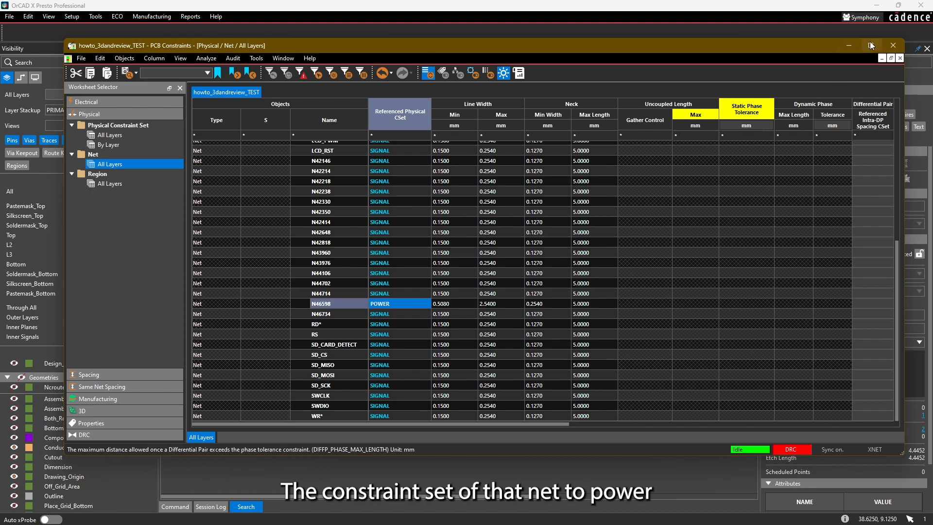
left_click(893, 45)
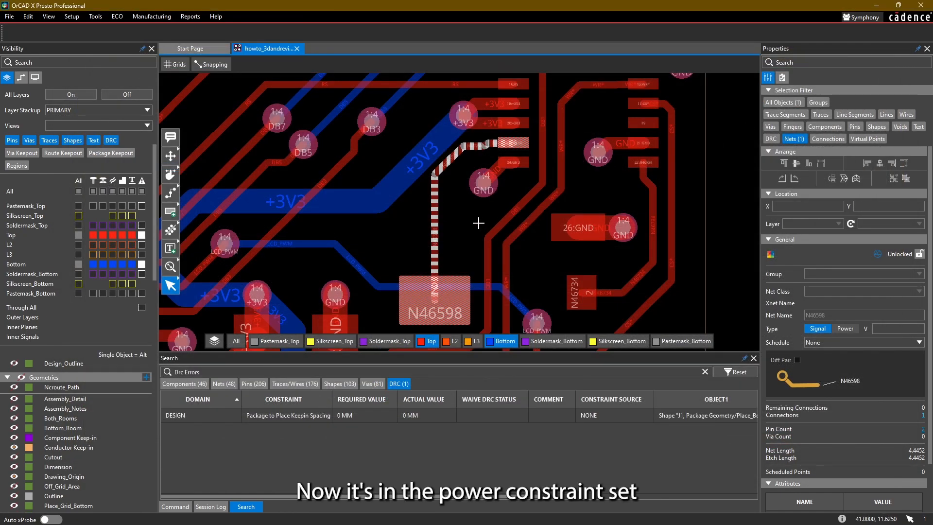
Update the out-of-date DRC check and inspect the error markers along the N46598 trace
scroll(464, 214, "up", 2)
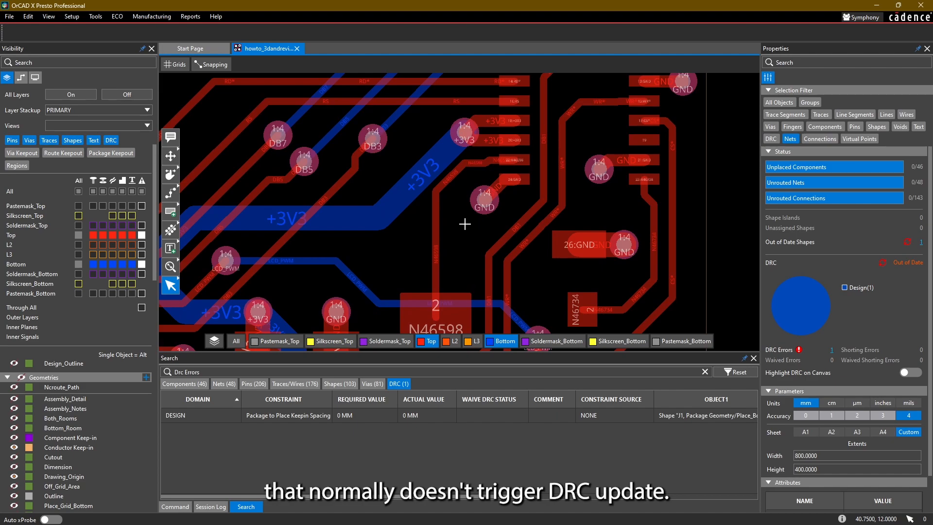
left_click(880, 264)
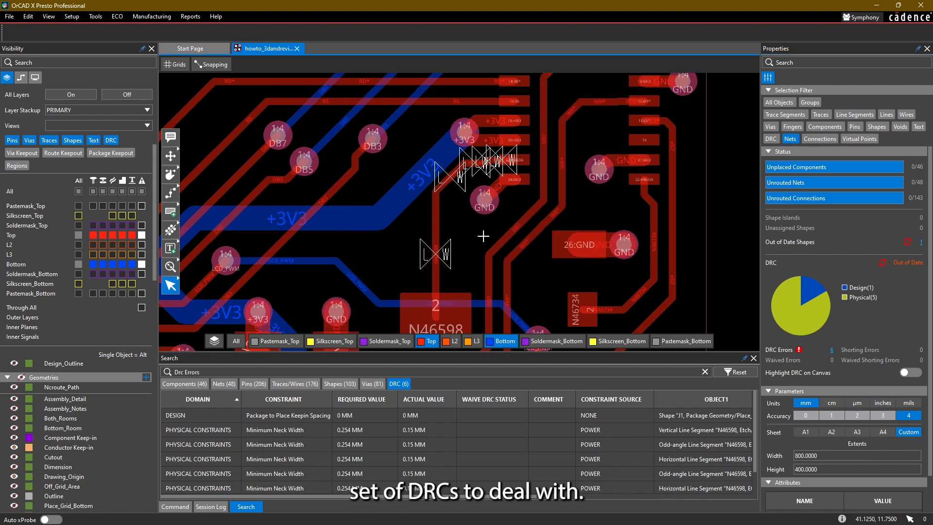
scroll(472, 247, "up", 5)
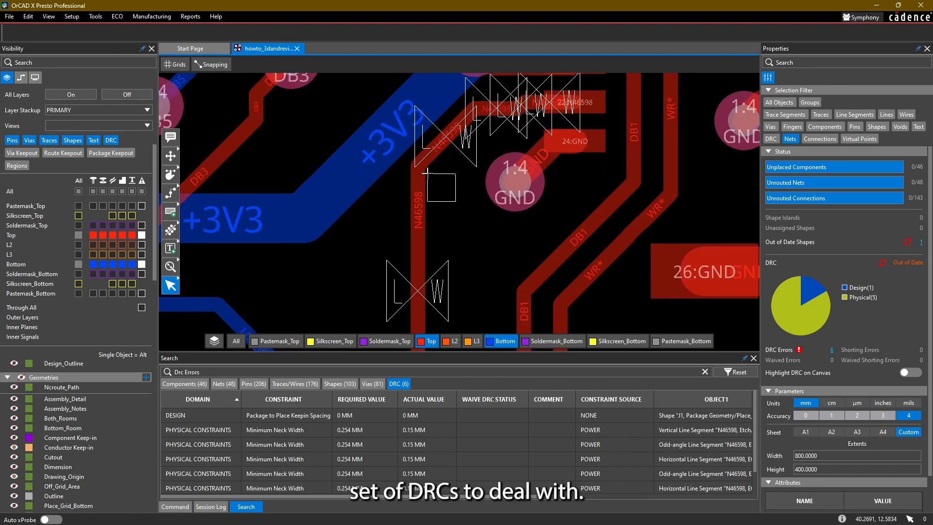
Delete the existing routing of net N46598 between its resistor pin and connector pin 22
left_click(417, 190)
key("Delete")
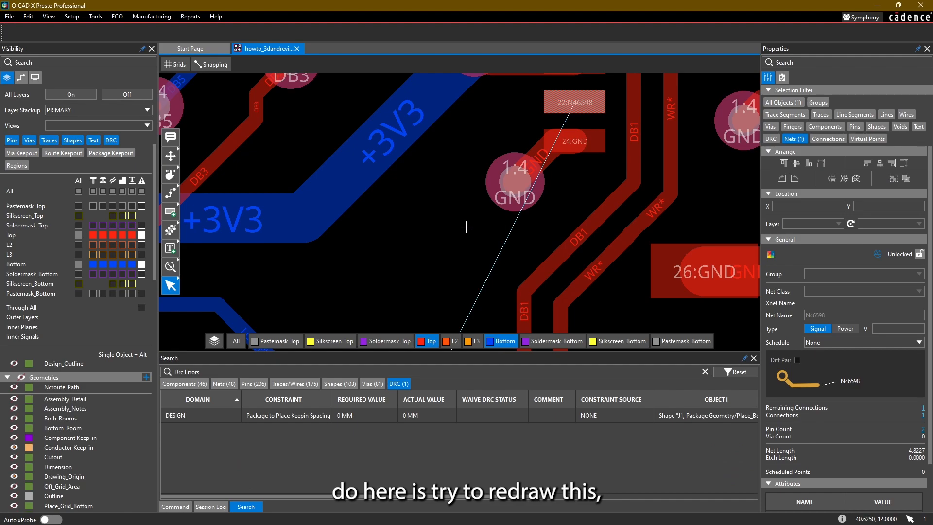
scroll(442, 214, "down", 3)
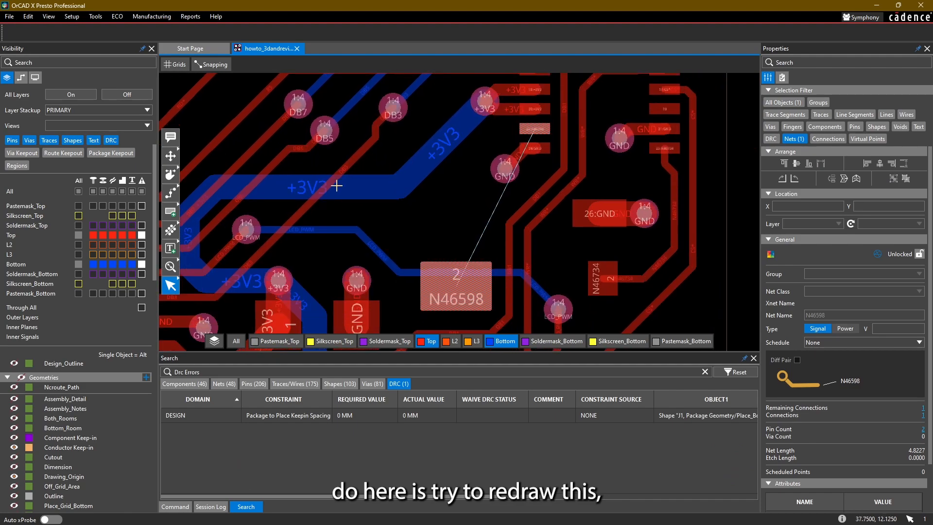
Set the selection filter to trace segments, traces, vias and pins only
left_click(778, 103)
left_click(777, 104)
left_click(783, 114)
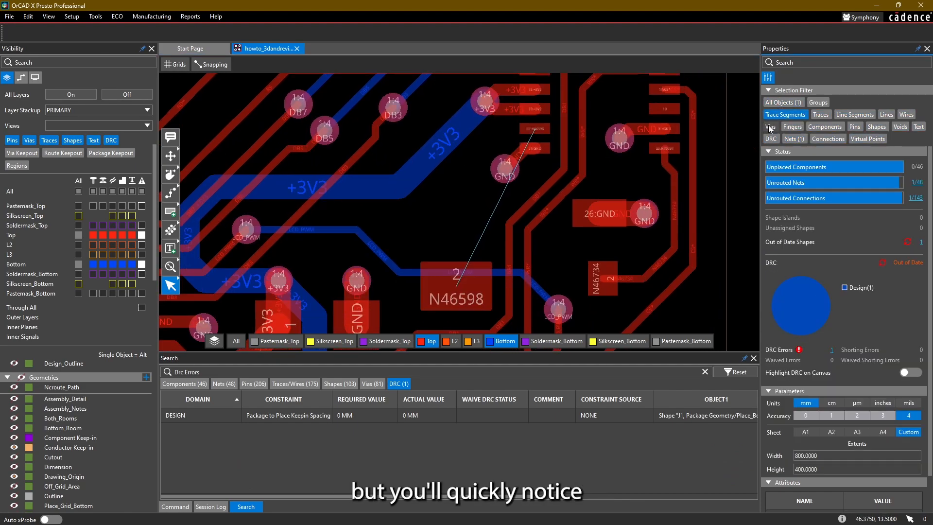
left_click(771, 127)
left_click(821, 115)
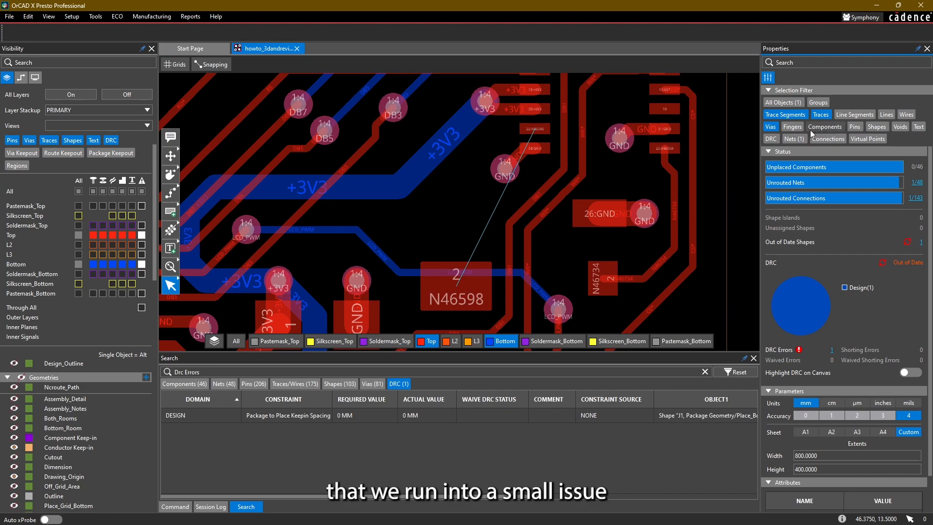
left_click(855, 127)
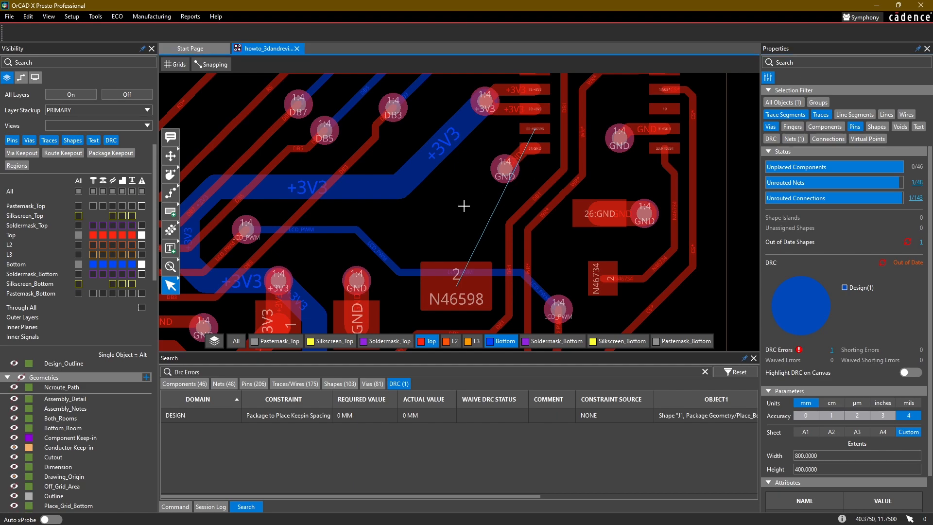
Start rerouting N46598 on the Top layer from pin 2 of R19 towards connector pin 22, changing the trace width to Neck near the connector
left_click(170, 193)
middle_click_drag(490, 199, 453, 181)
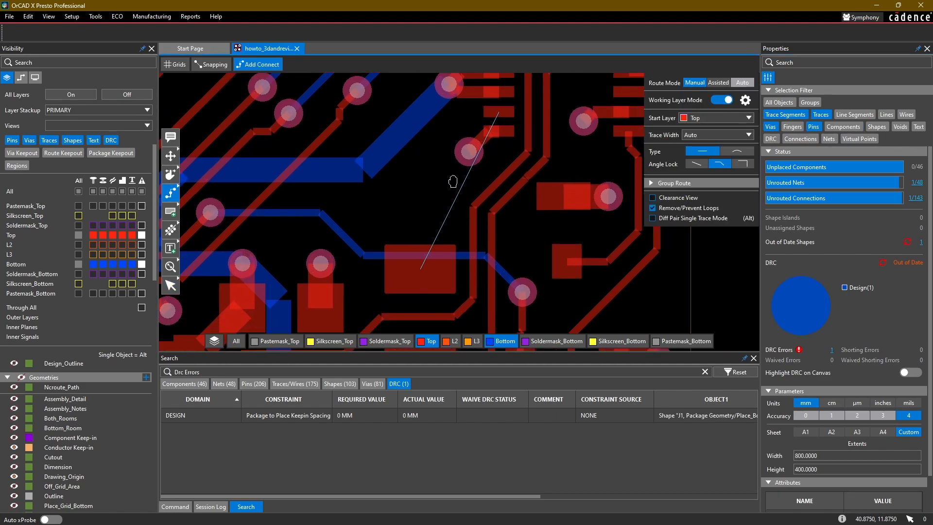
left_click(423, 177)
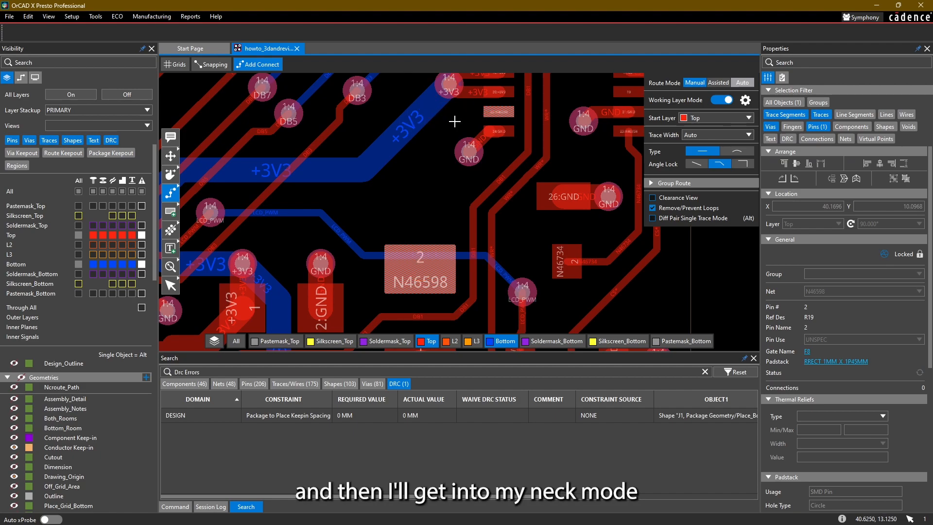
left_click(749, 134)
left_click(714, 159)
scroll(449, 121, "up", 5)
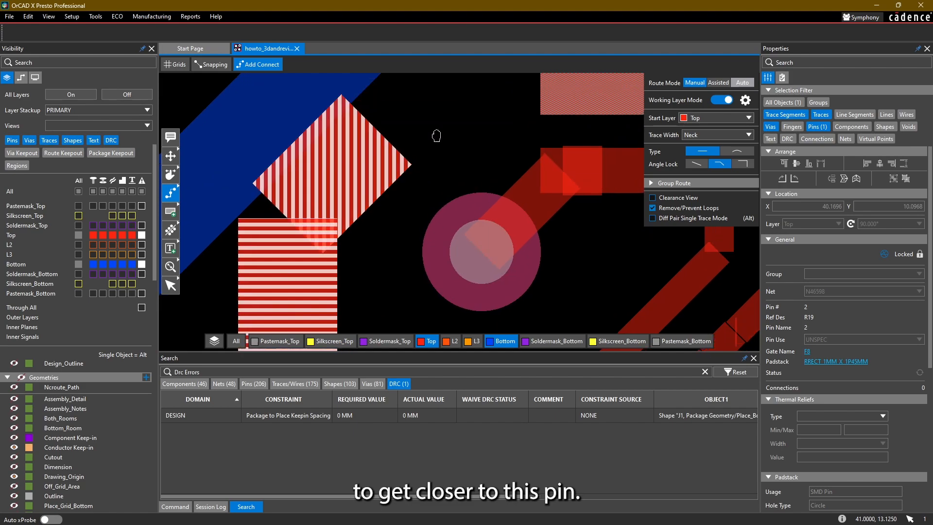
middle_click_drag(444, 130, 375, 171)
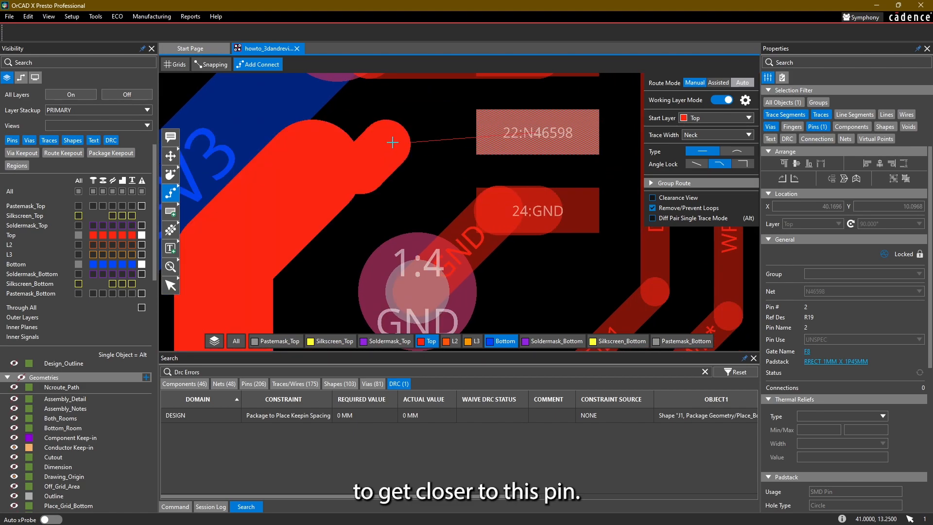
Switch to the finer .025 / .125 mm grid and finish the necked N46598 trace at pin 22
left_click(176, 65)
left_click(189, 191)
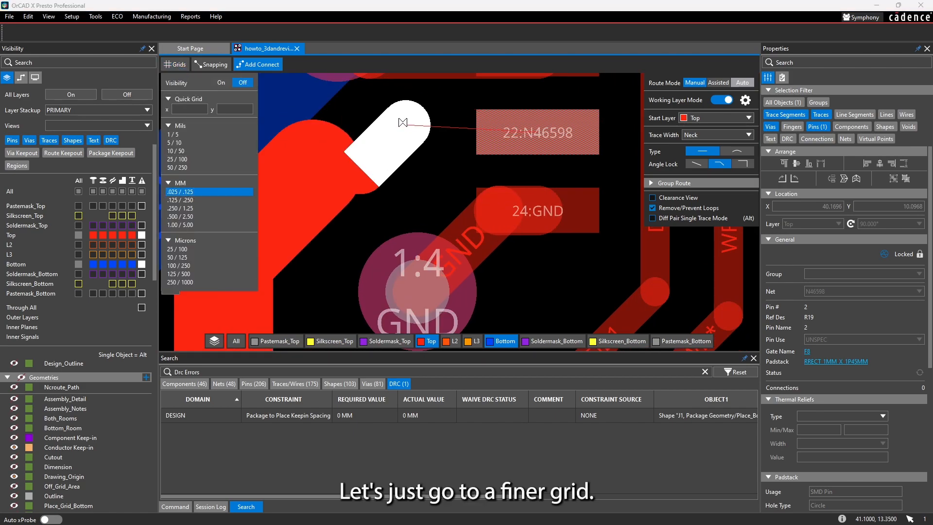
left_click(369, 137)
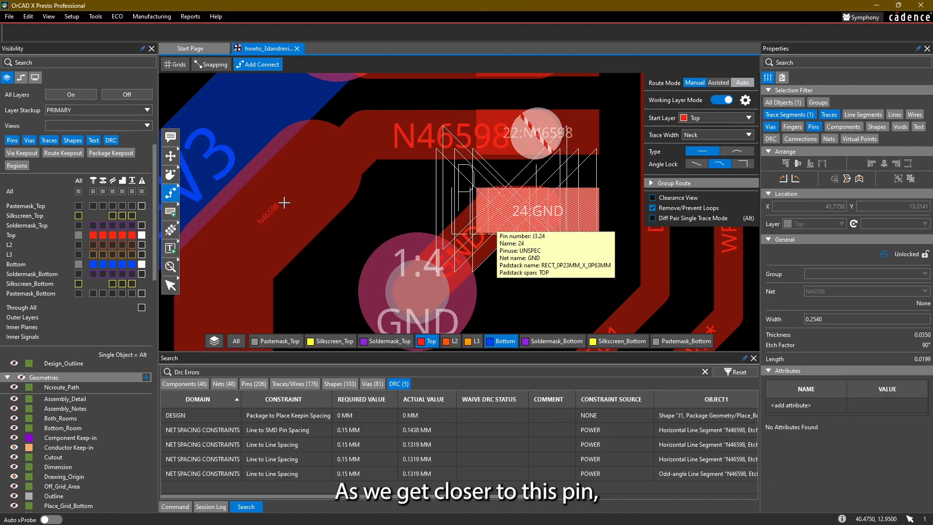
left_click(170, 285)
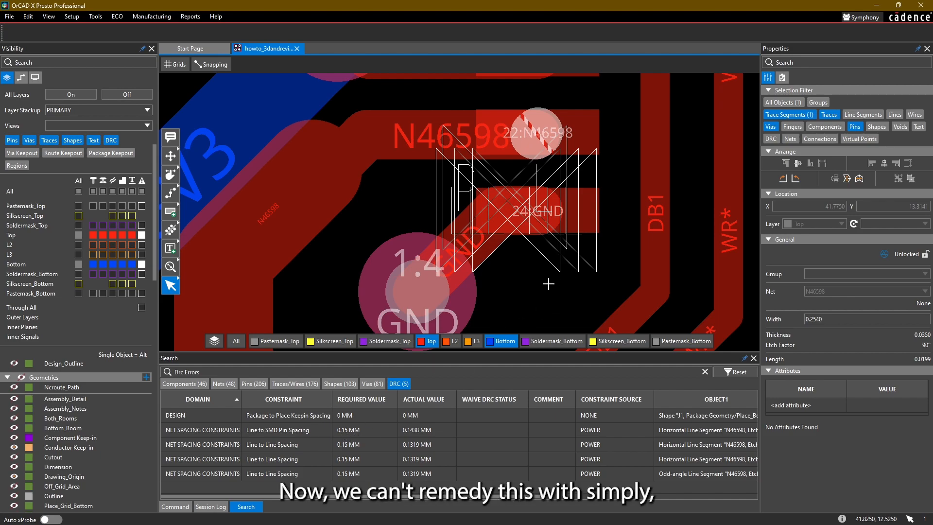
Measure the spacing between pin 22 of N46598 and the neighbouring GND pin 24
scroll(549, 285, "down", 2)
middle_click_drag(532, 287, 525, 242)
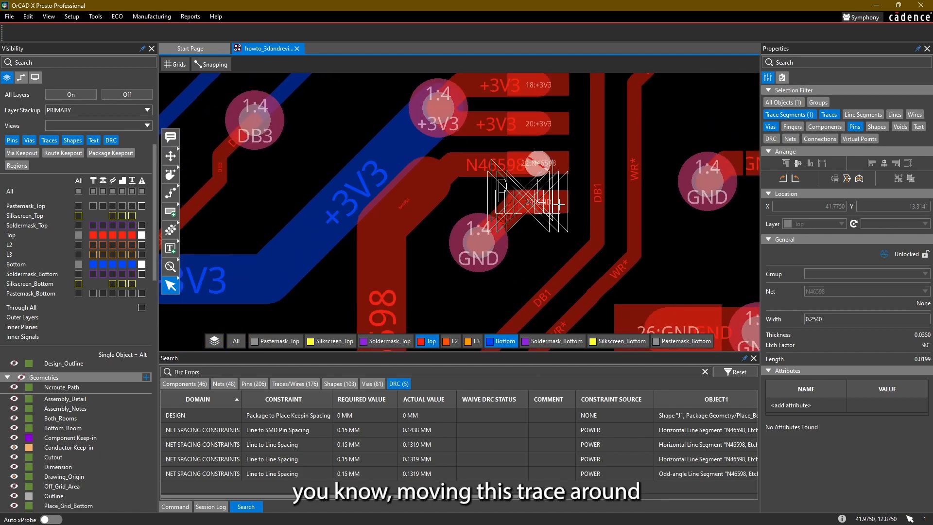
scroll(567, 170, "up", 2)
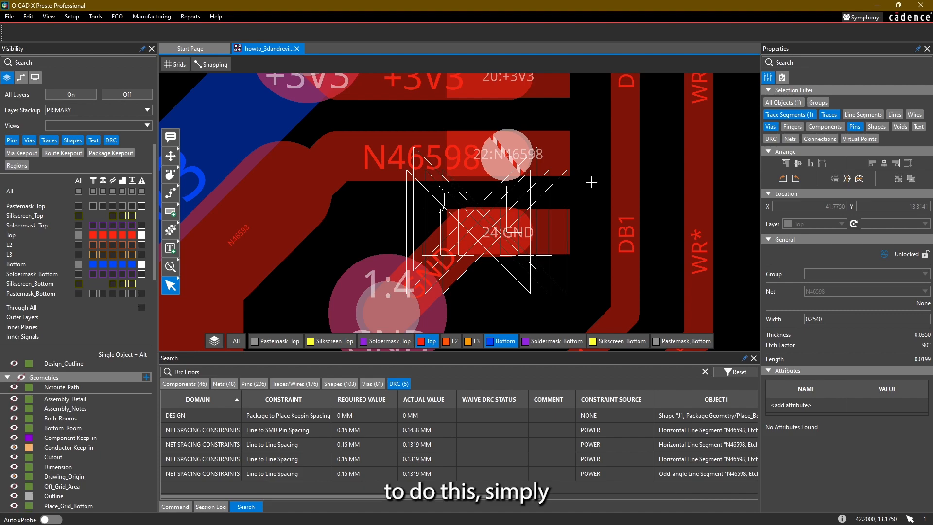
key("alt")
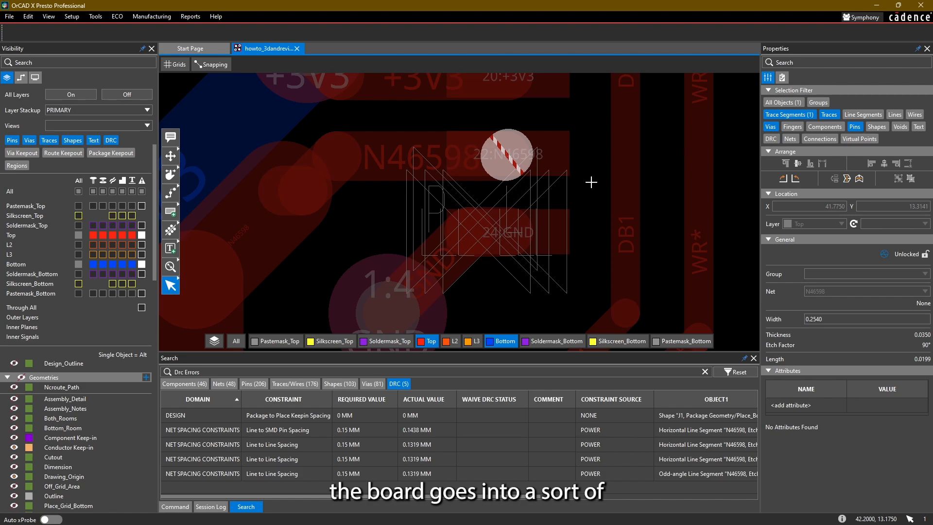
left_click(560, 158)
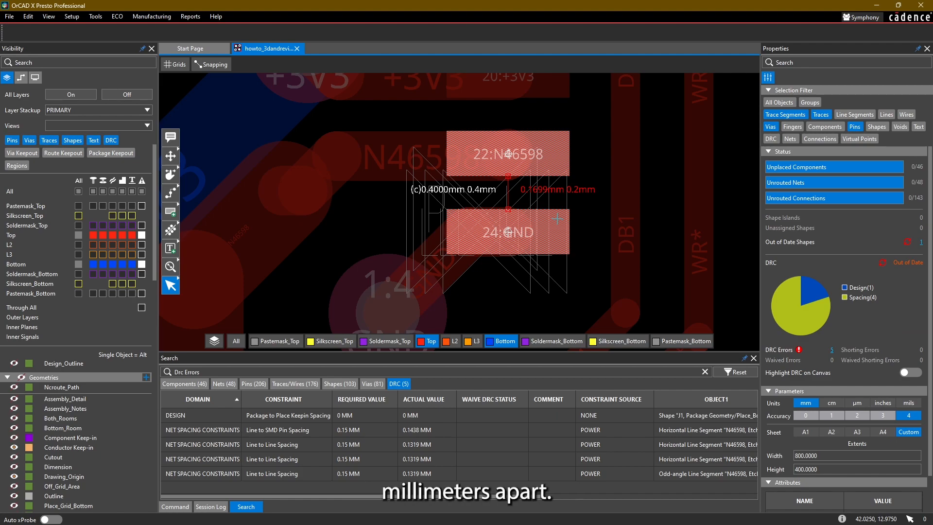
key("Escape")
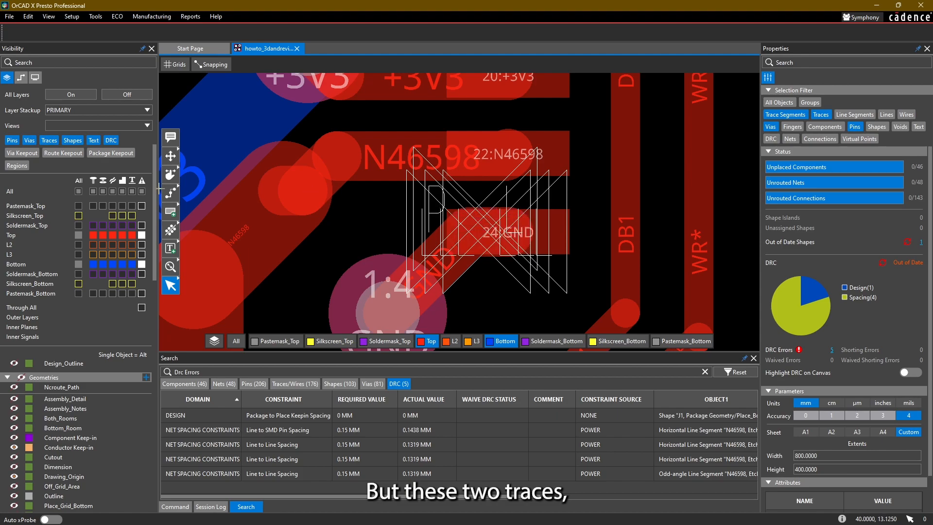
Slide the horizontal neck segment of N46598 so that it is centred on pin 22
left_click(171, 175)
left_click(501, 148)
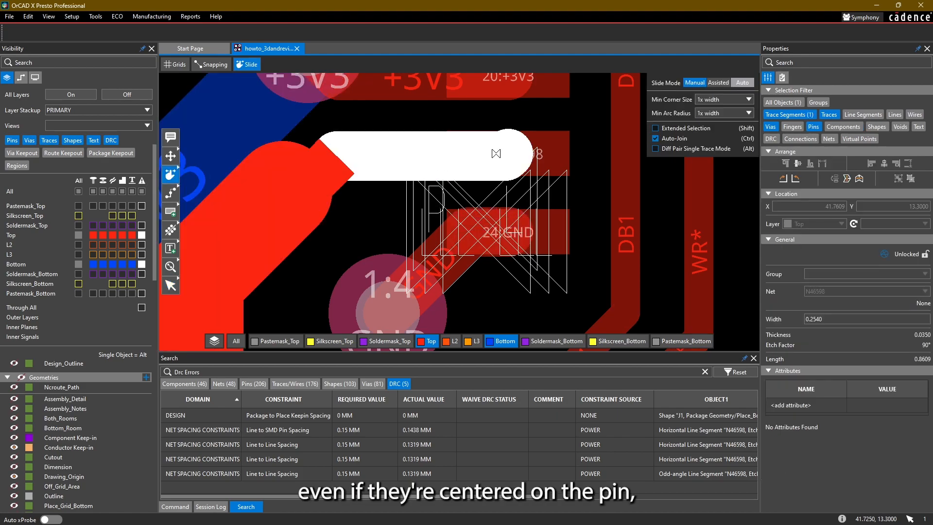
left_click(501, 148)
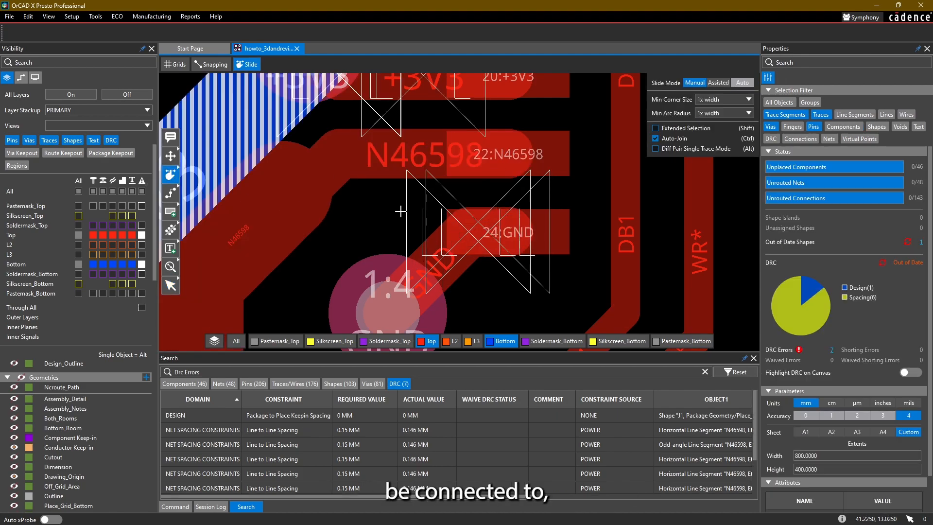
Measure the gap between the horizontal N46598 neck segment and the GND trace segment at pin 24, then end the Slide command
left_click(440, 170)
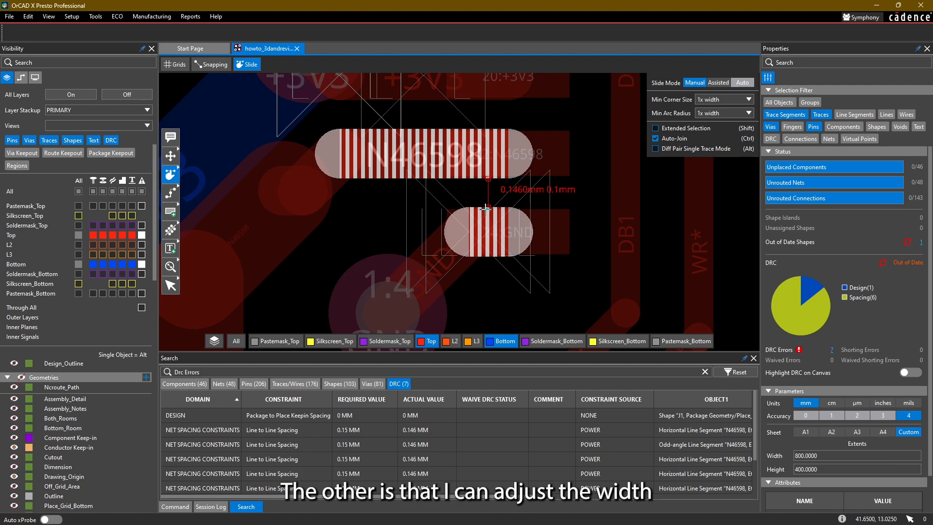
key("Escape")
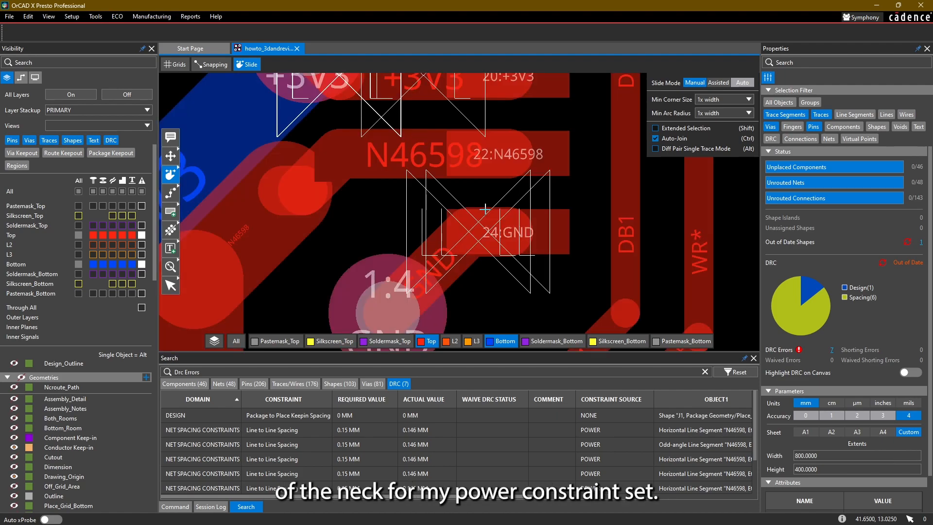
key("Escape")
scroll(397, 192, "down", 4)
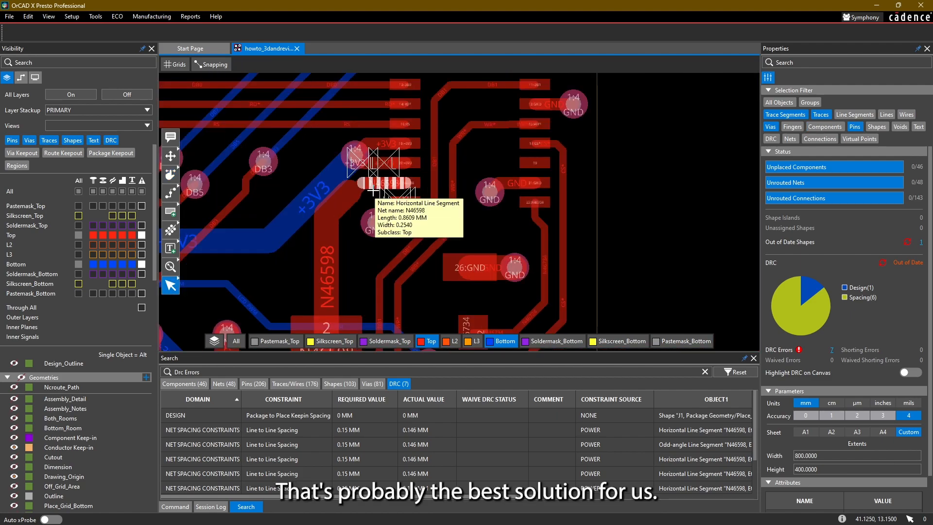
middle_click_drag(374, 198, 404, 190)
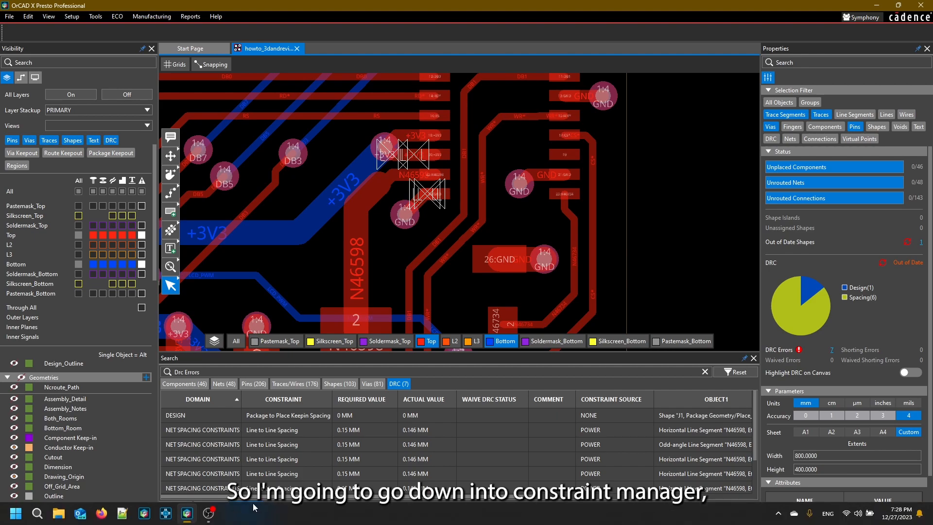
Open the constraint manager's Physical Constraint Set worksheet for all layers, then minimize it to return to the board
left_click(95, 16)
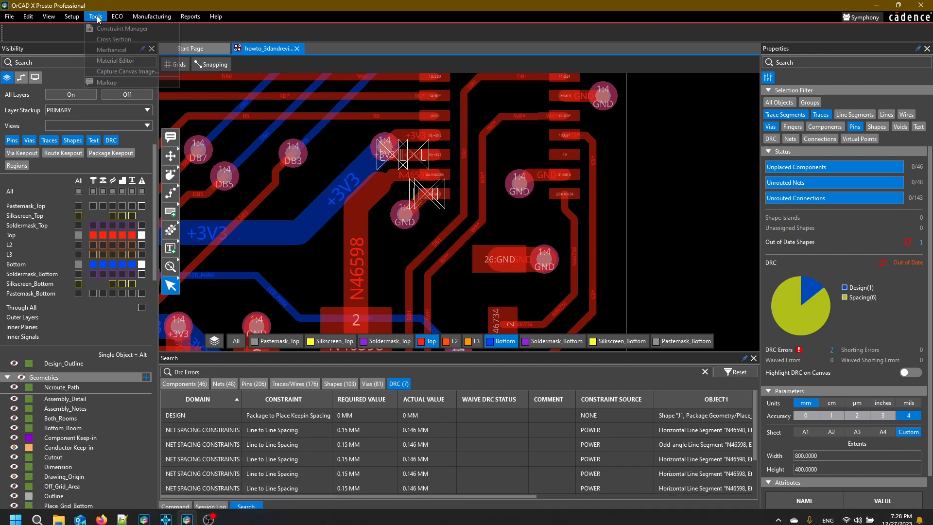
left_click(107, 28)
scroll(427, 234, "up", 10)
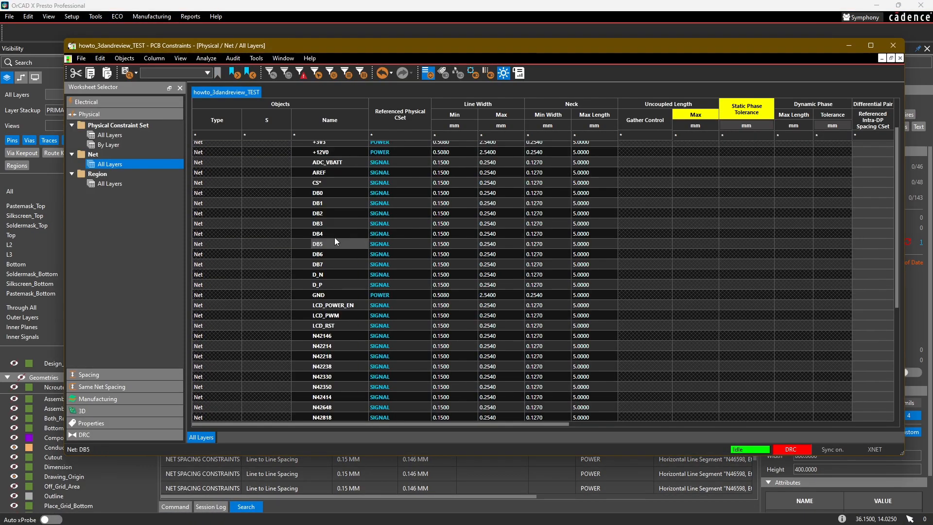
left_click(102, 136)
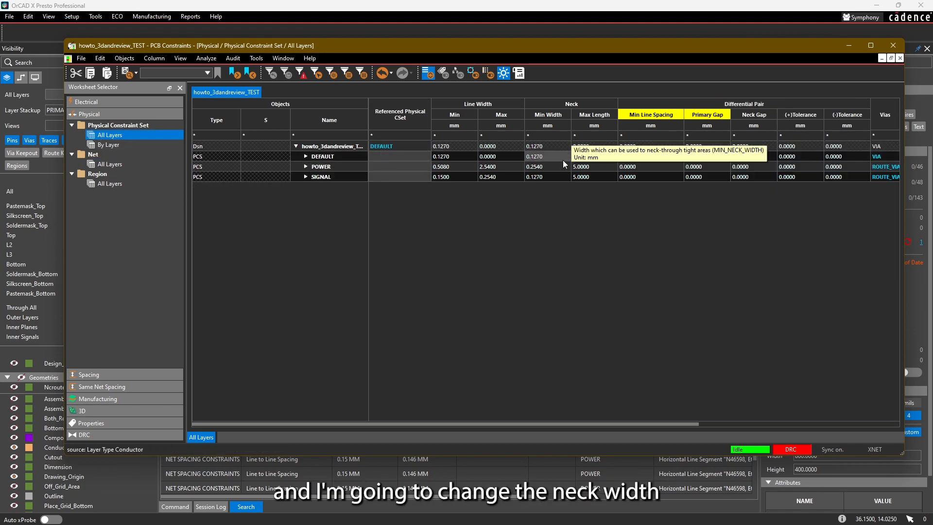
left_click_drag(554, 45, 544, 71)
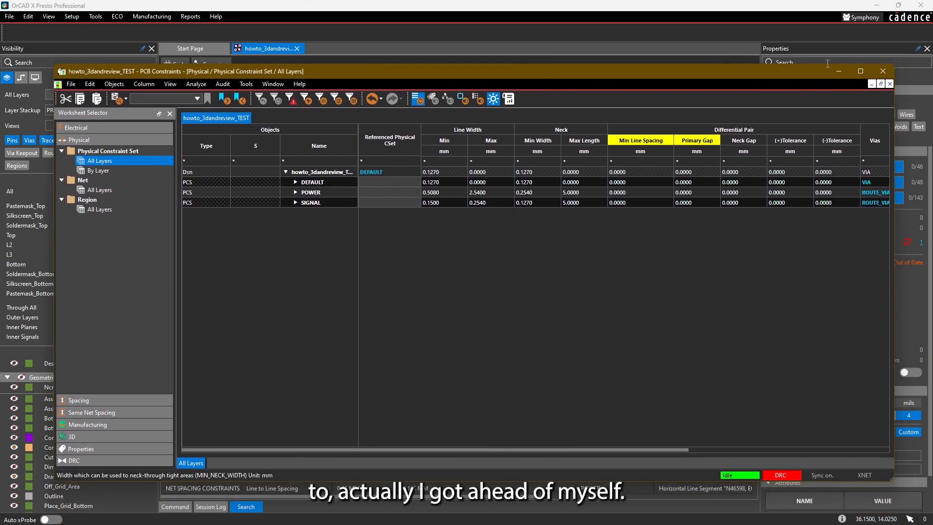
left_click(838, 72)
Check the copper pad width and height of connector pin 22 in its padstack properties, then deselect the pin
scroll(433, 165, "up", 5)
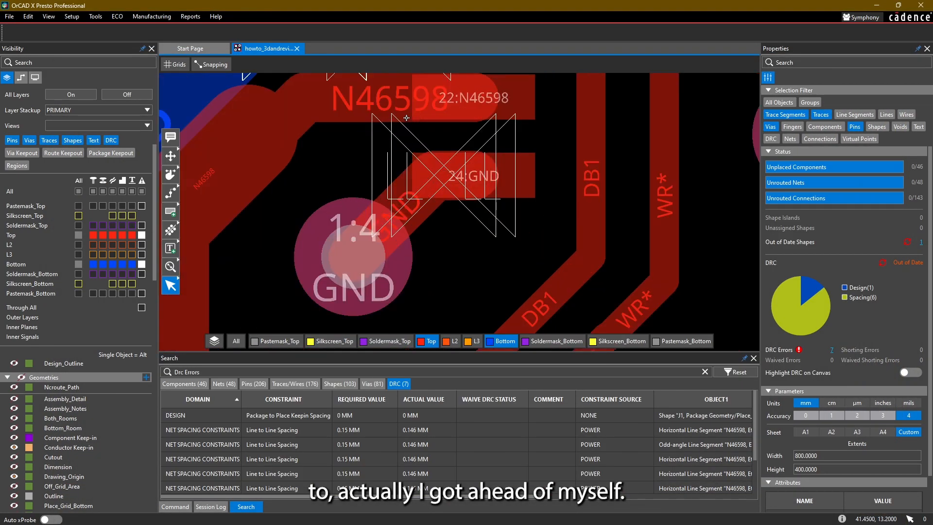
mouse_move(473, 145)
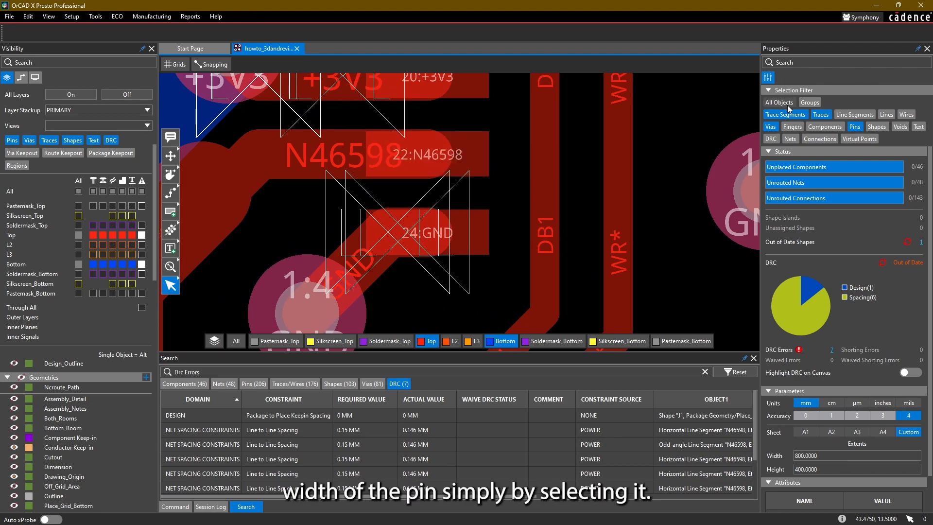
left_click(486, 166)
scroll(795, 373, "down", 5)
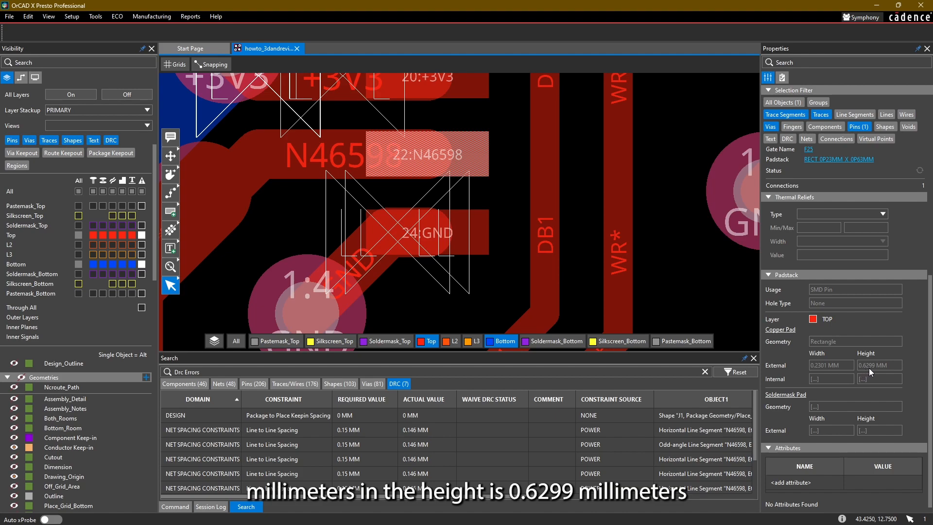
scroll(485, 193, "down", 2)
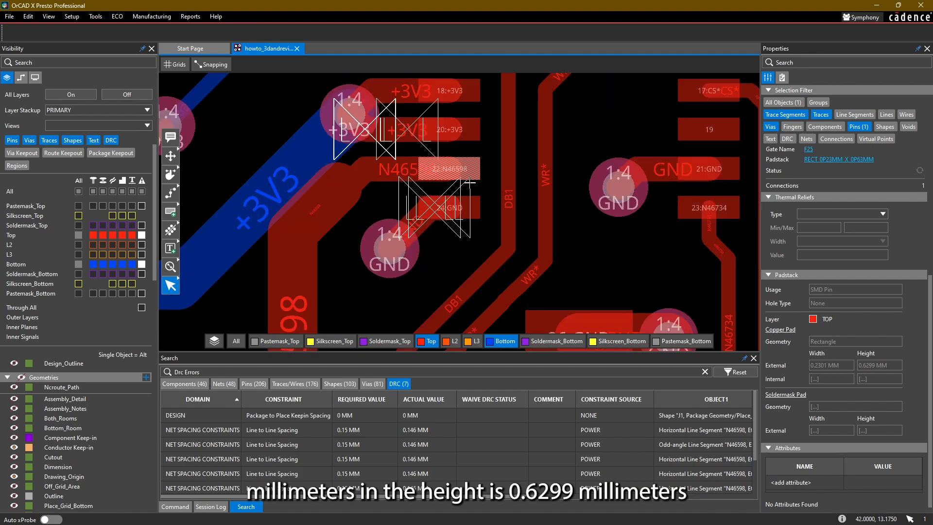
left_click(380, 200)
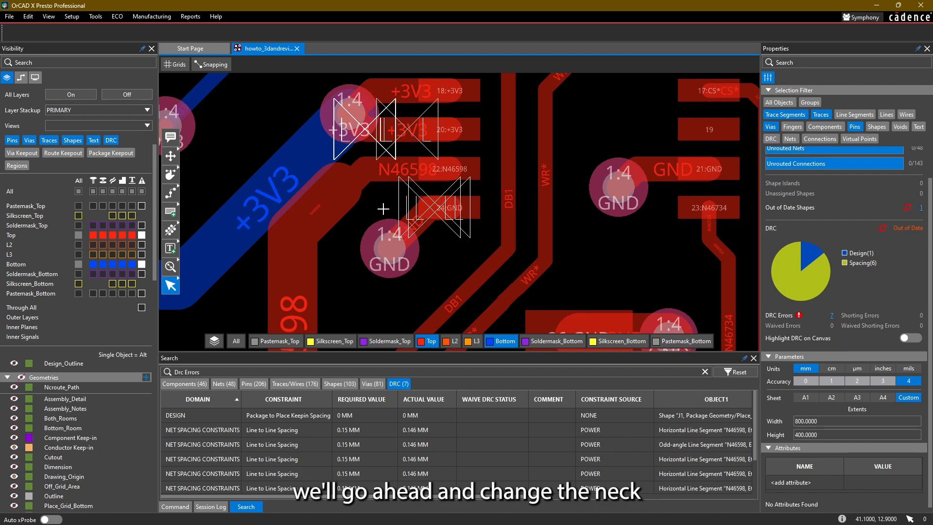
Set the minimum neck width of the POWER physical constraint set to 0.23 mm and close the constraint manager
key("alt+Tab")
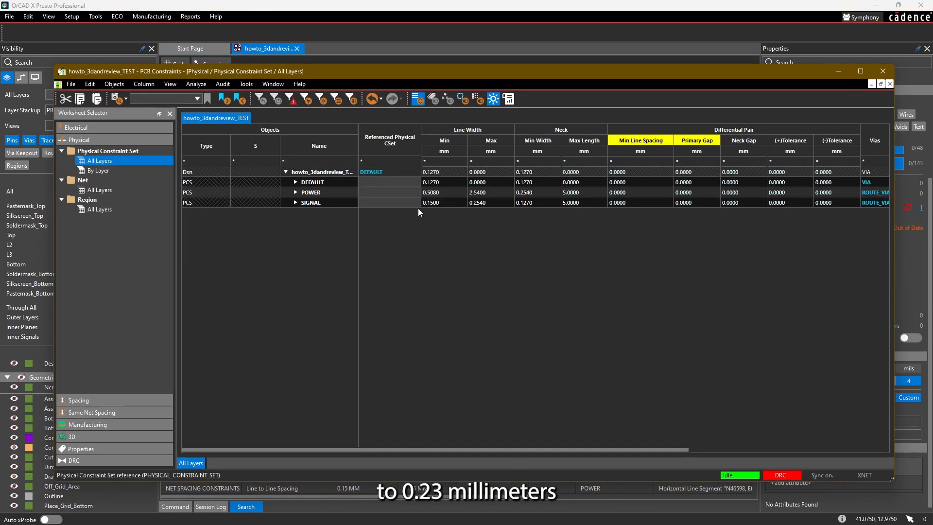
left_click(537, 196)
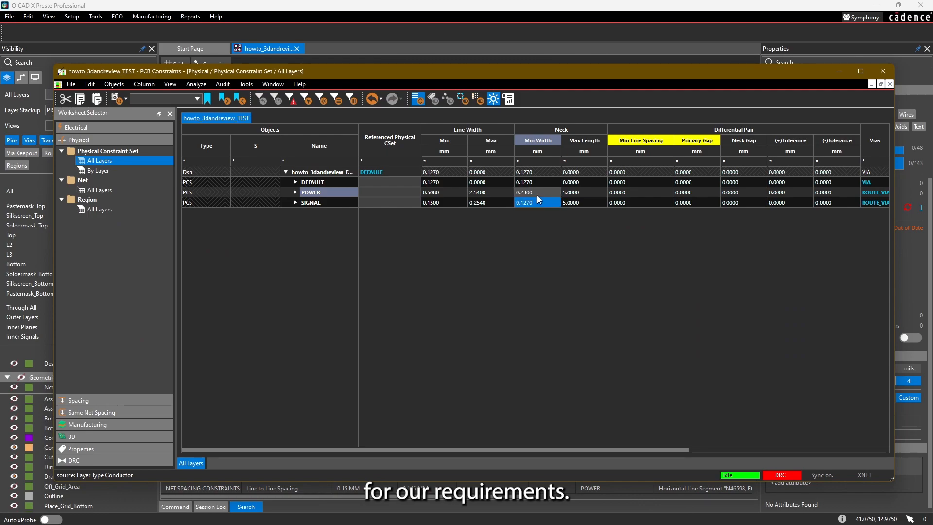
left_click(882, 73)
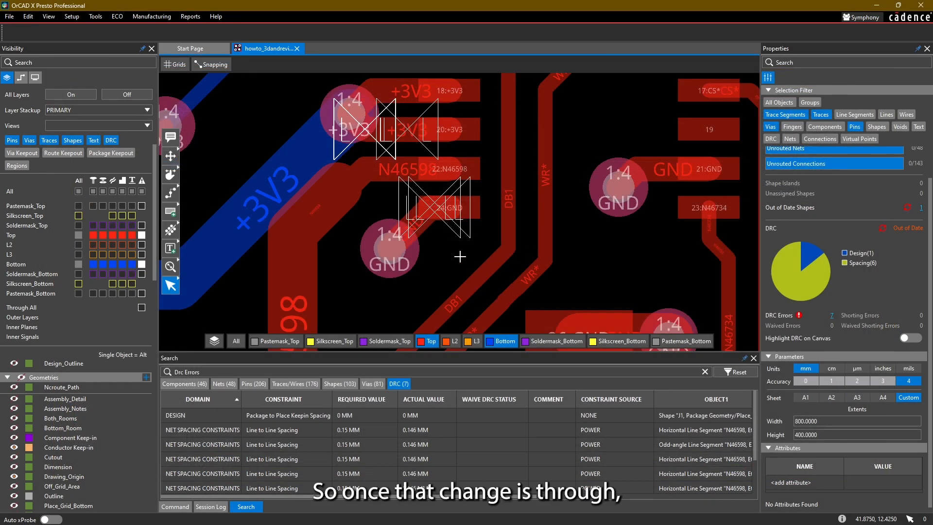
Refresh the out-of-date DRC and delete the horizontal N46598 neck segment at connector pin 22
left_click(883, 229)
scroll(406, 234, "down", 2)
scroll(407, 234, "down", 1)
mouse_move(397, 258)
middle_mouse_down()
mouse_move(406, 243)
mouse_move(398, 277)
middle_mouse_up()
scroll(428, 234, "up", 2)
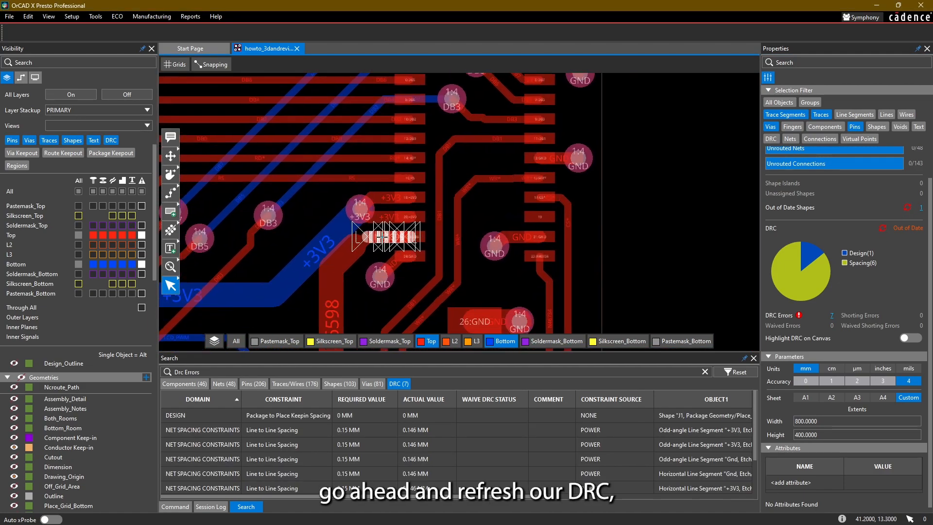
scroll(360, 273, "up", 2)
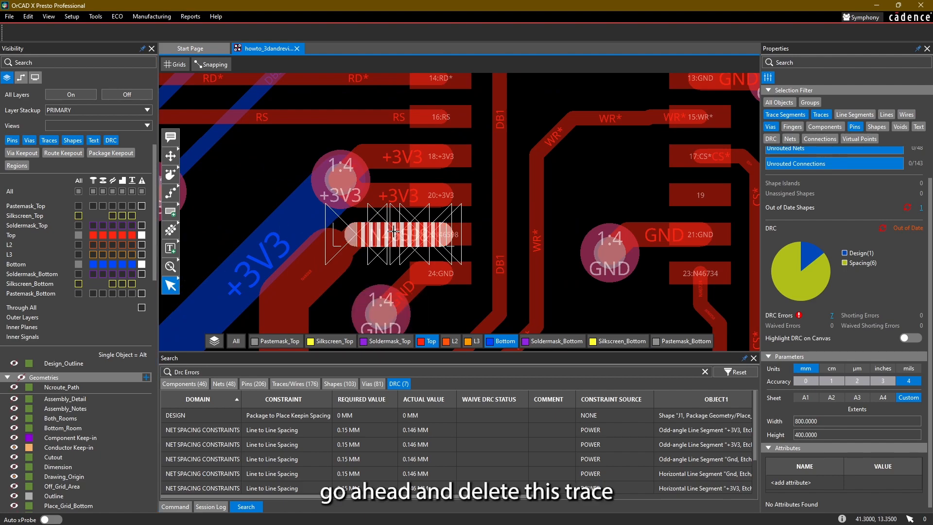
left_click(394, 228)
key("Delete")
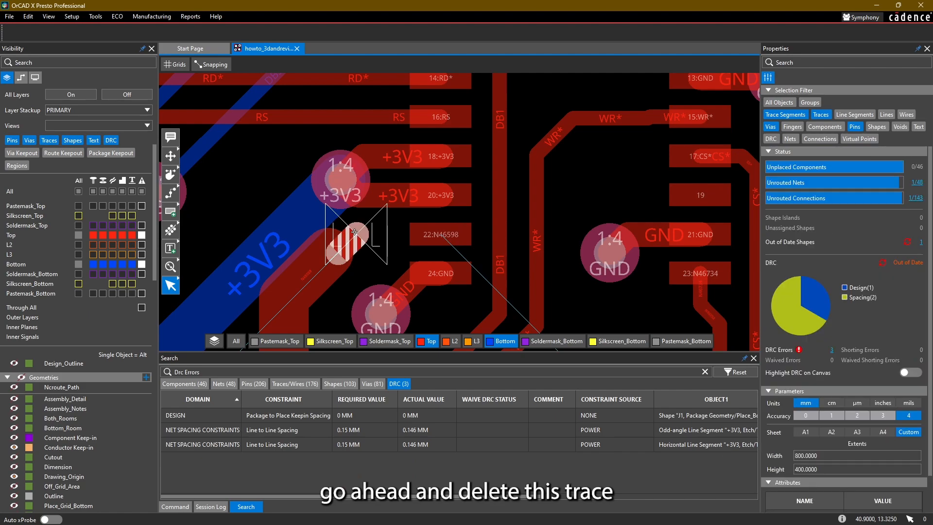
Delete the leftover short N46598 neck segments between the wide trace and pin 22
middle_click_drag(379, 269, 389, 215)
left_click(170, 193)
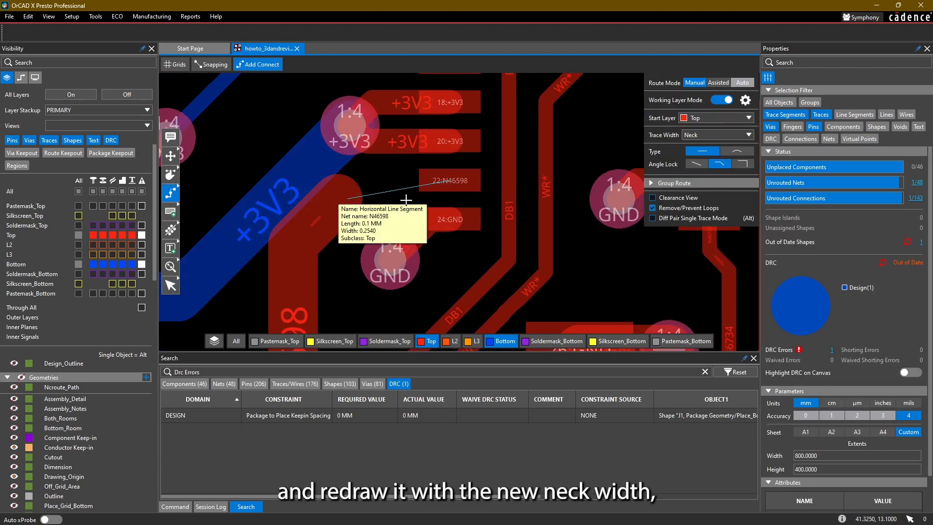
key("Escape")
left_click(341, 201)
key("Delete")
Route N46598 on the Top layer from the end of the wide trace to connector pin 22 using the Neck trace width
left_click(171, 193)
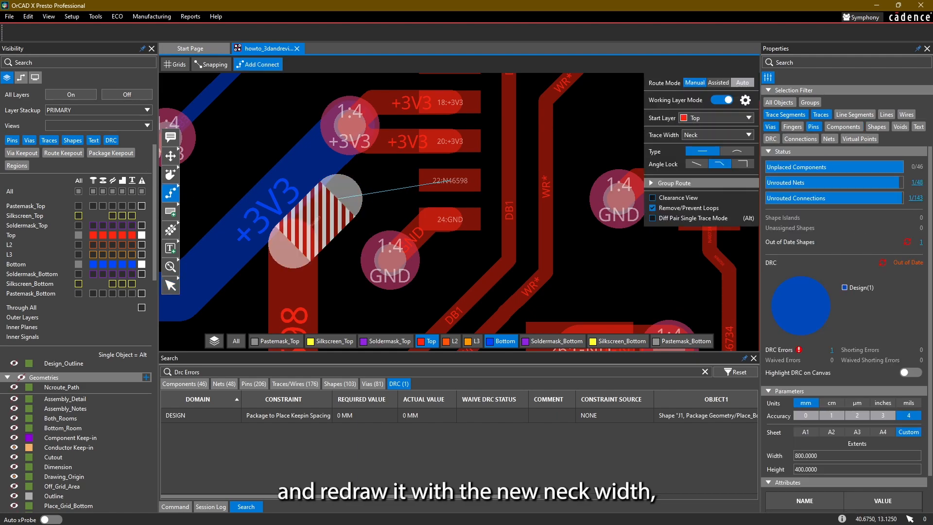
left_click(339, 199)
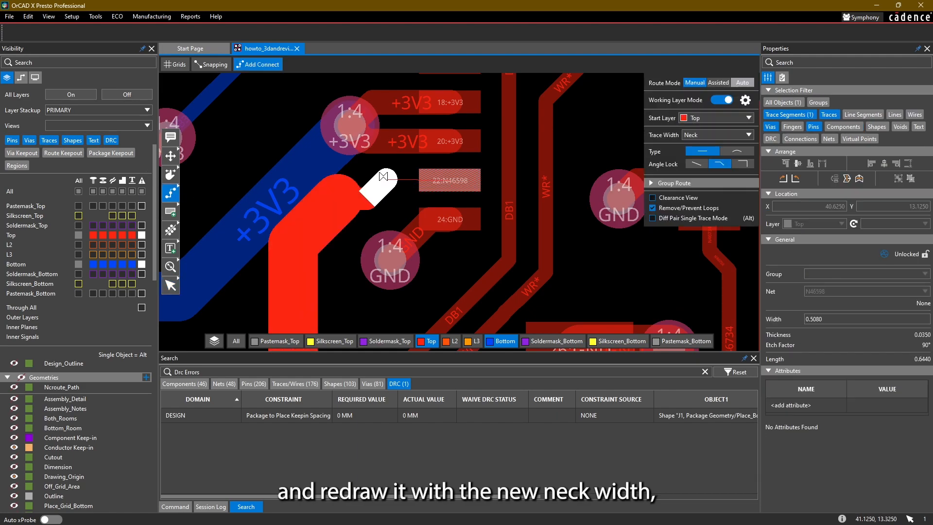
left_click(445, 181)
scroll(435, 250, "up", 2)
scroll(441, 249, "down", 2)
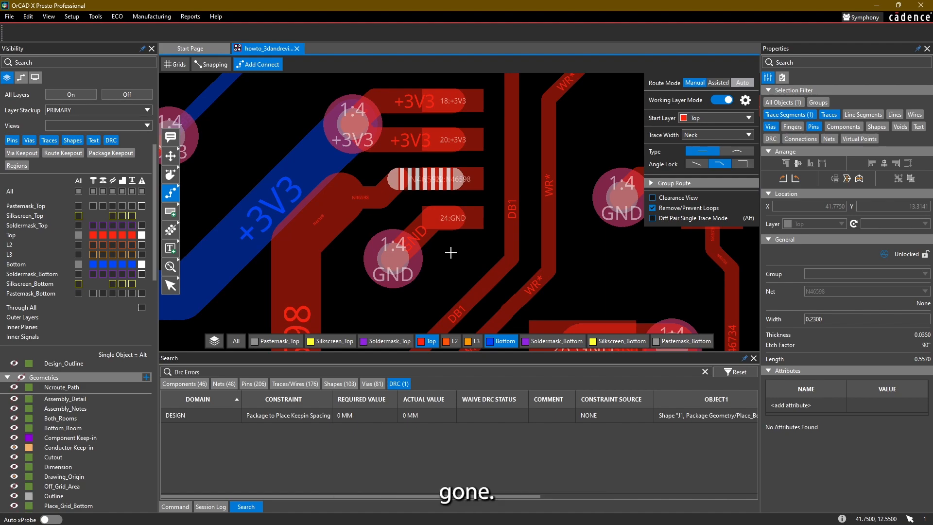
Reset the search result filters and list the board's traces and wires
scroll(450, 253, "down", 2)
mouse_move(385, 195)
middle_mouse_down()
mouse_move(459, 112)
mouse_move(542, 85)
middle_mouse_up()
middle_click_drag(458, 224, 500, 120)
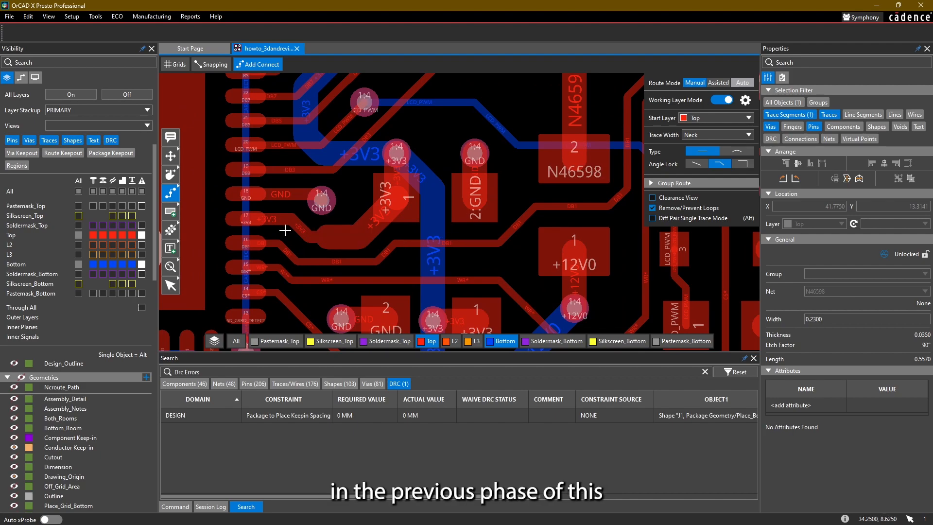
scroll(285, 231, "up", 3)
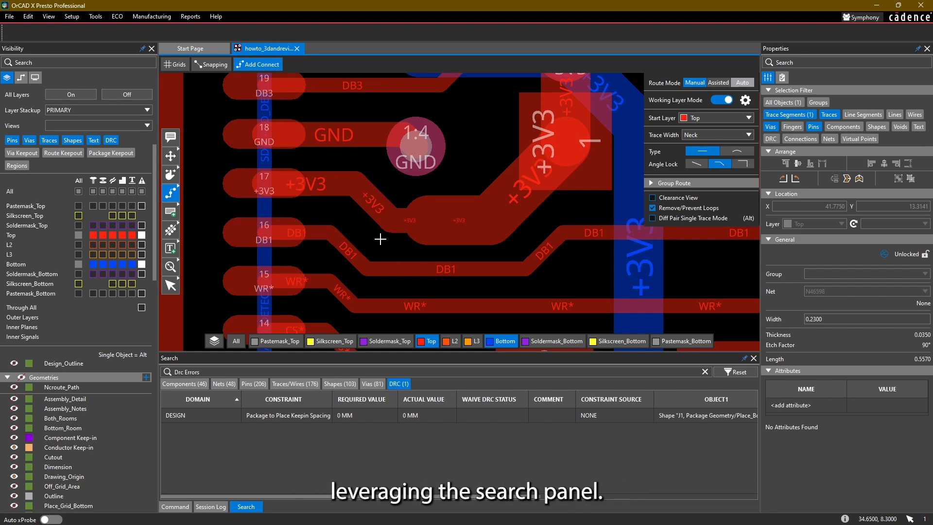
left_click(731, 373)
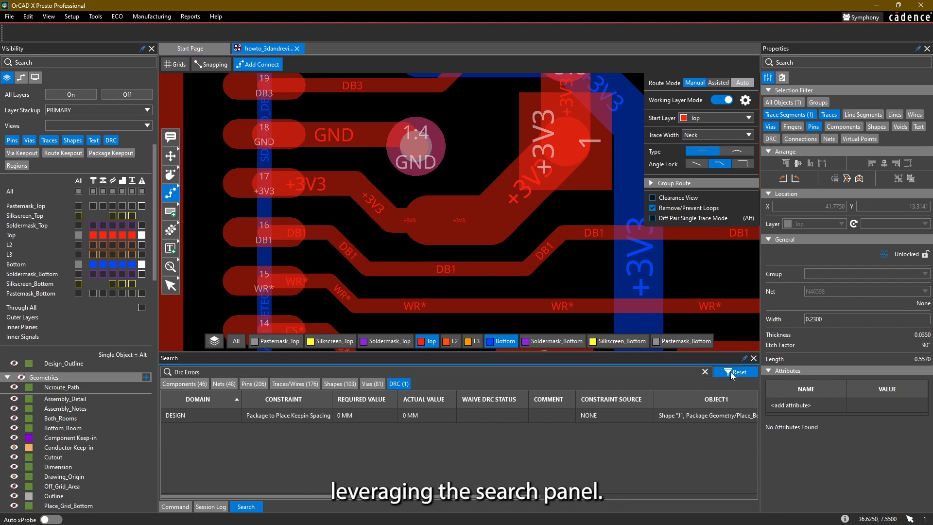
scroll(476, 242, "down", 1)
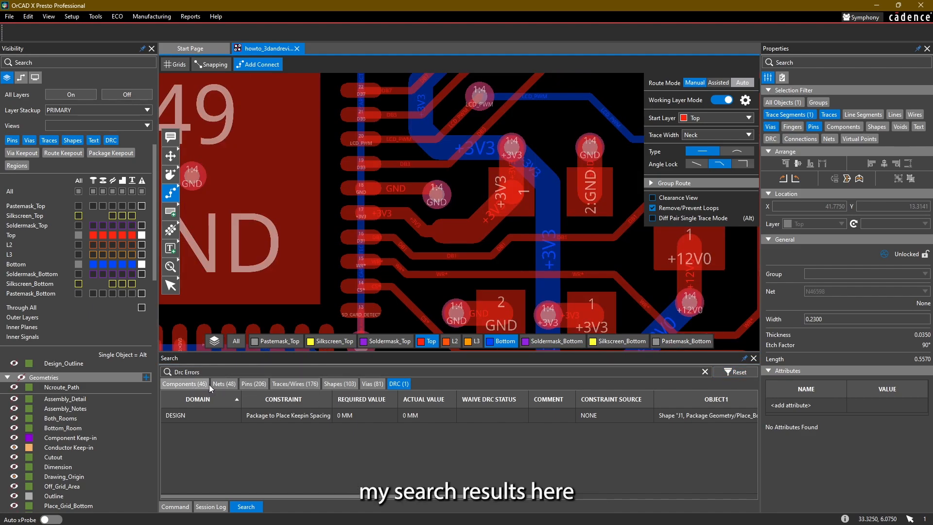
left_click(273, 385)
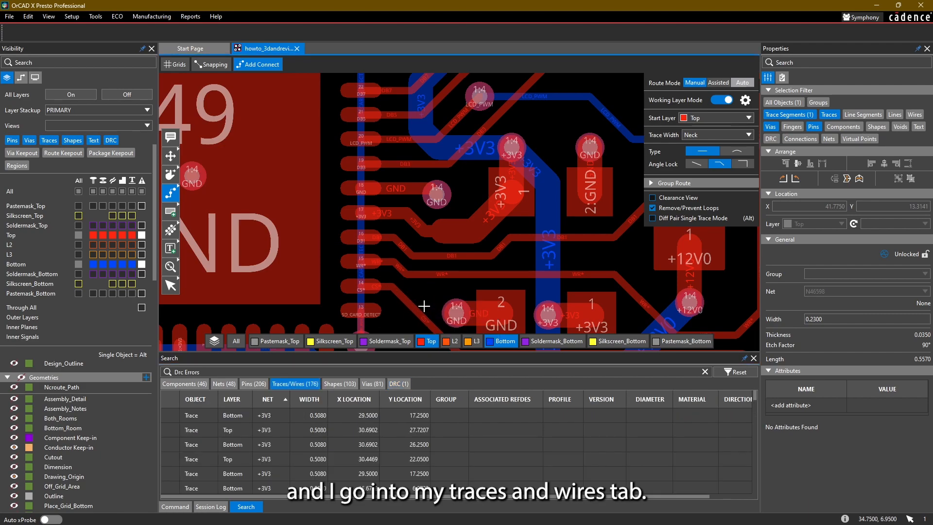
scroll(430, 292, "down", 1)
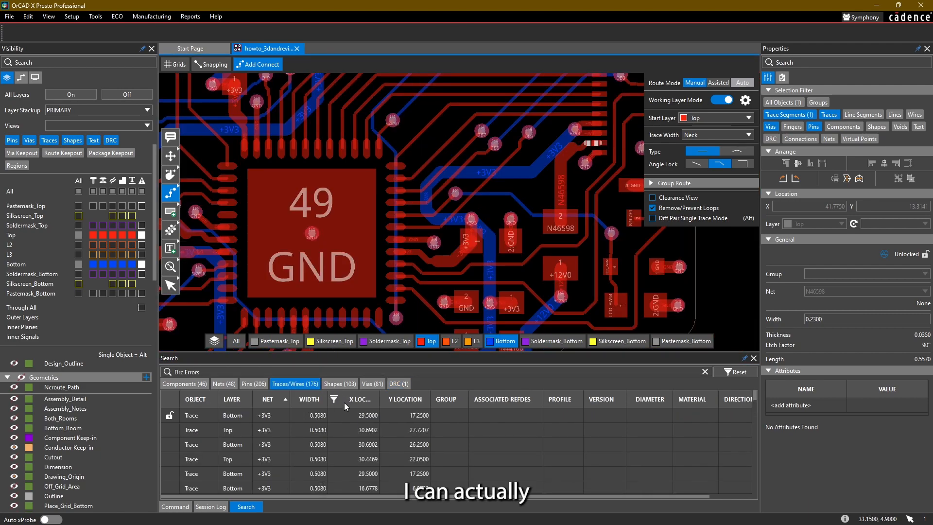
Widen the Width column and filter the trace list to widths equal to 0.254 mm
left_click_drag(327, 399, 349, 399)
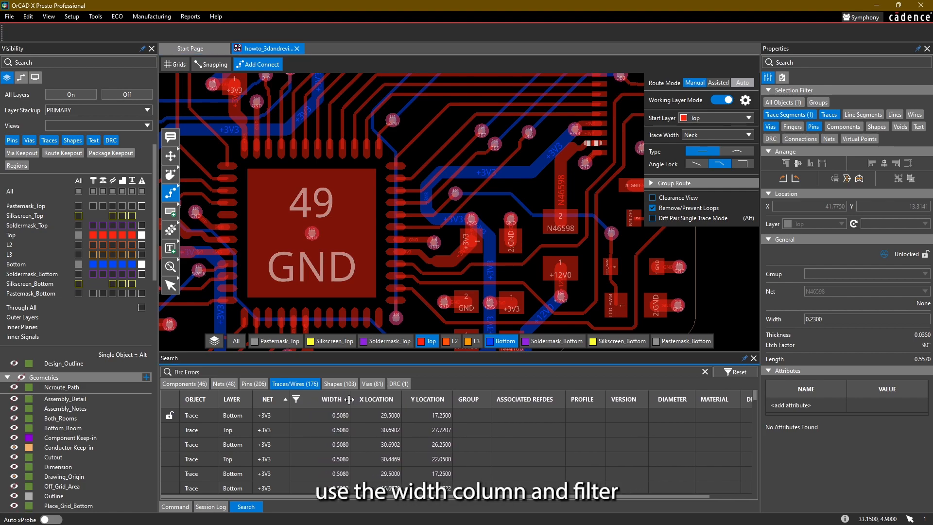
left_click(298, 400)
left_click(322, 419)
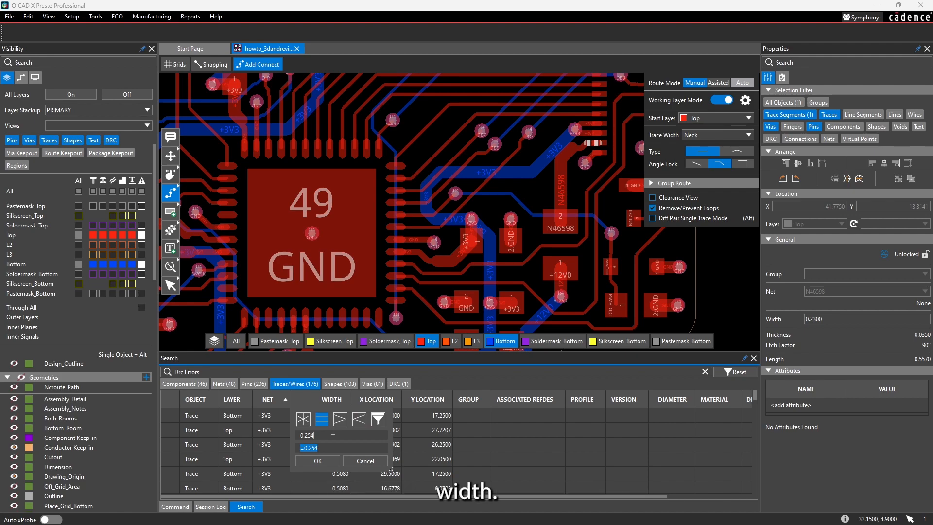
key("Return")
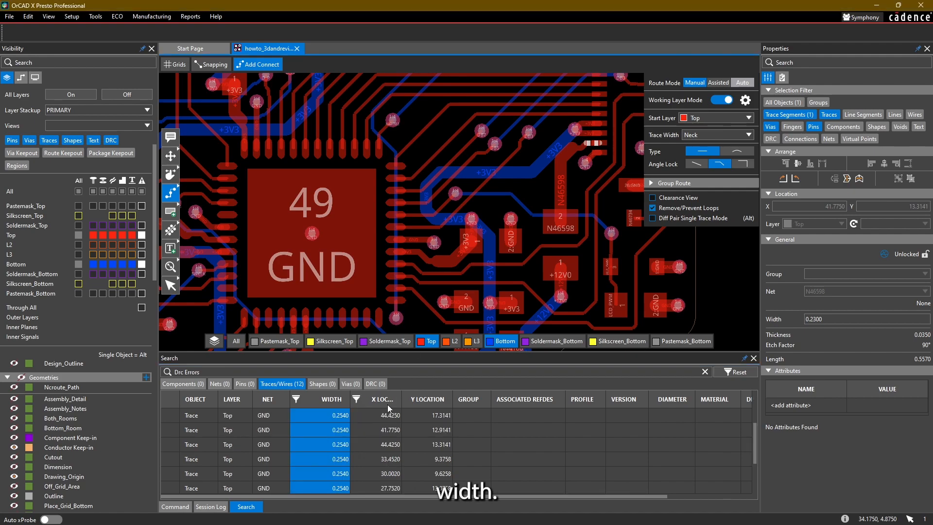
scroll(342, 432, "down", 1)
scroll(335, 442, "up", 3)
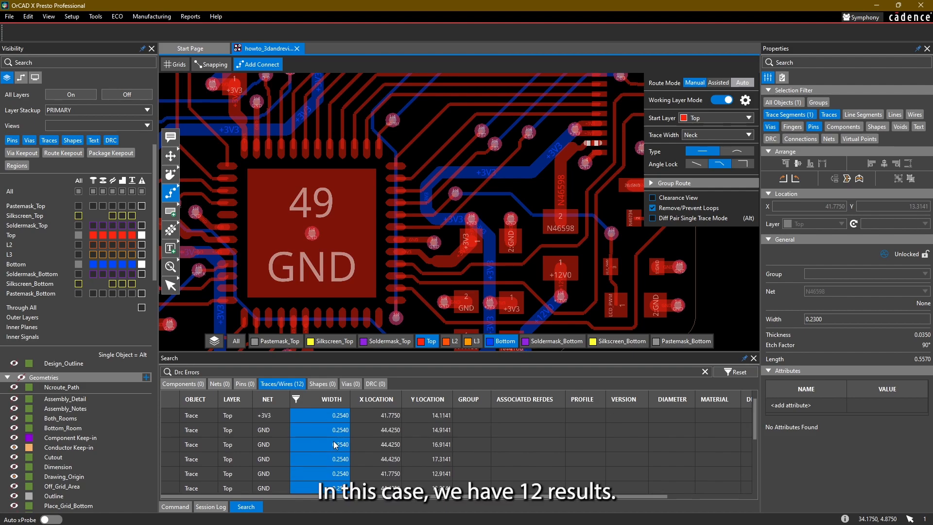
Select the filtered 0.254 mm traces on the canvas and examine them around the microprocessor and the connector
right_click(329, 448)
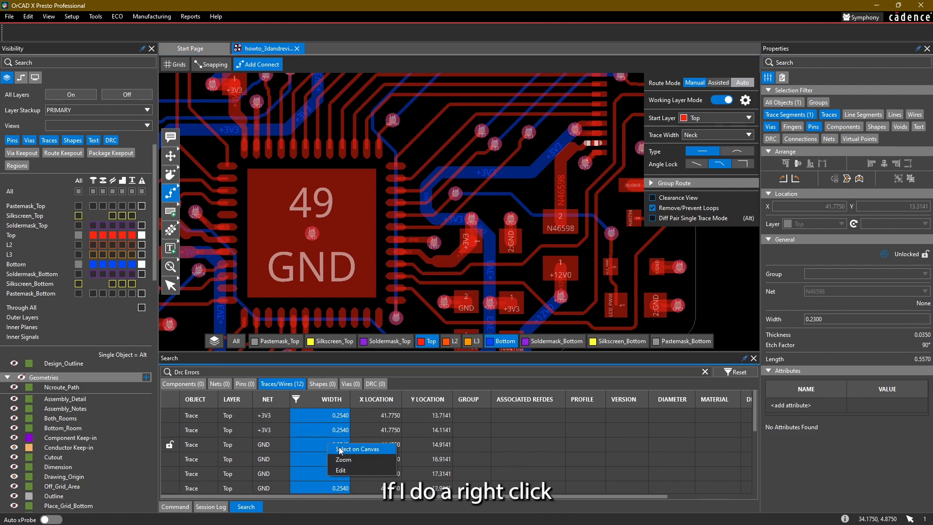
left_click(339, 447)
scroll(384, 252, "up", 1)
middle_click_drag(385, 251, 364, 311)
middle_click_drag(561, 199, 518, 182)
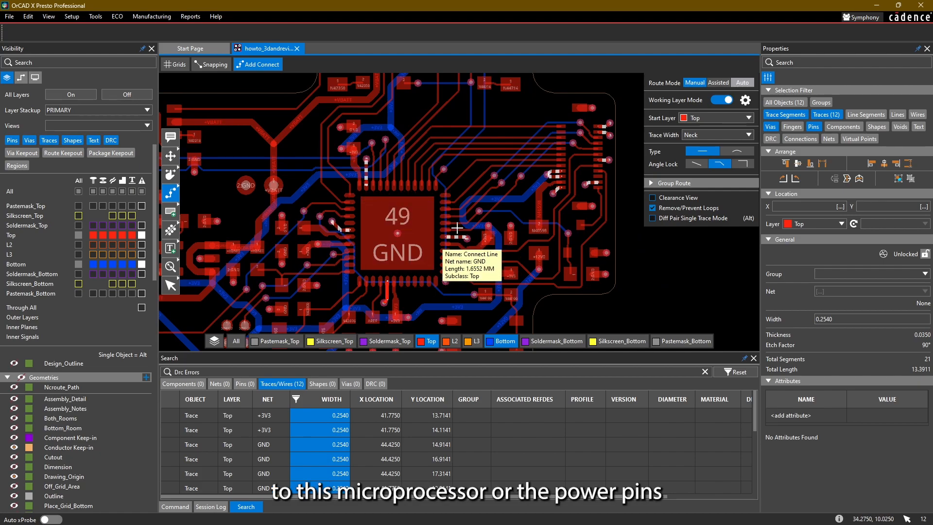
scroll(511, 146, "up", 5)
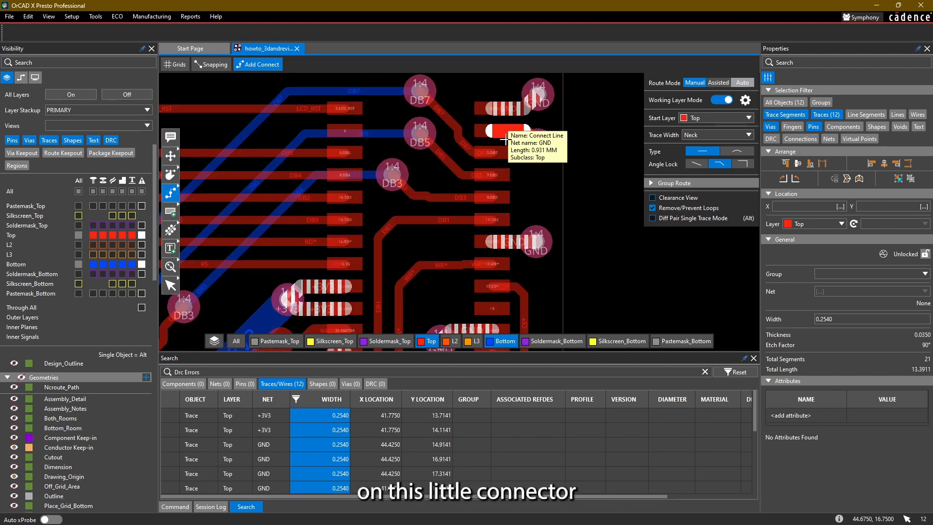
scroll(528, 215, "down", 2)
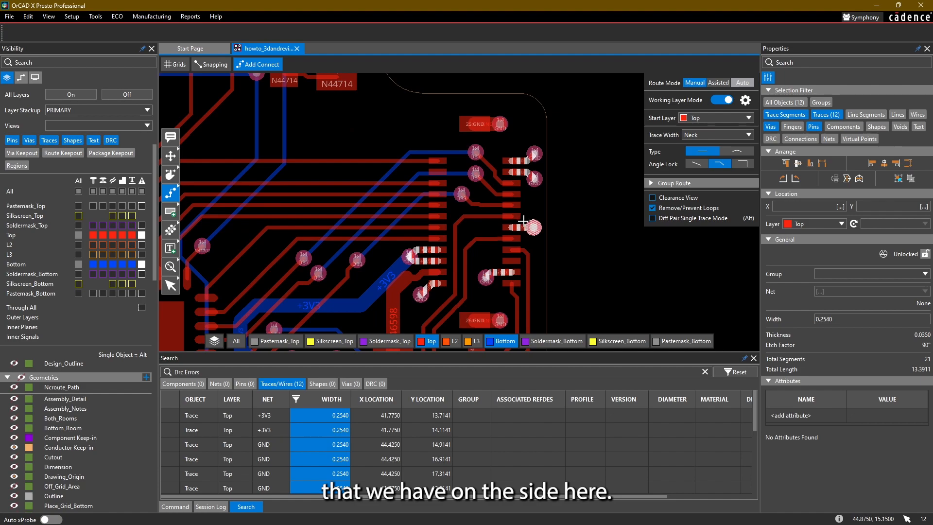
middle_click_drag(515, 224, 458, 275)
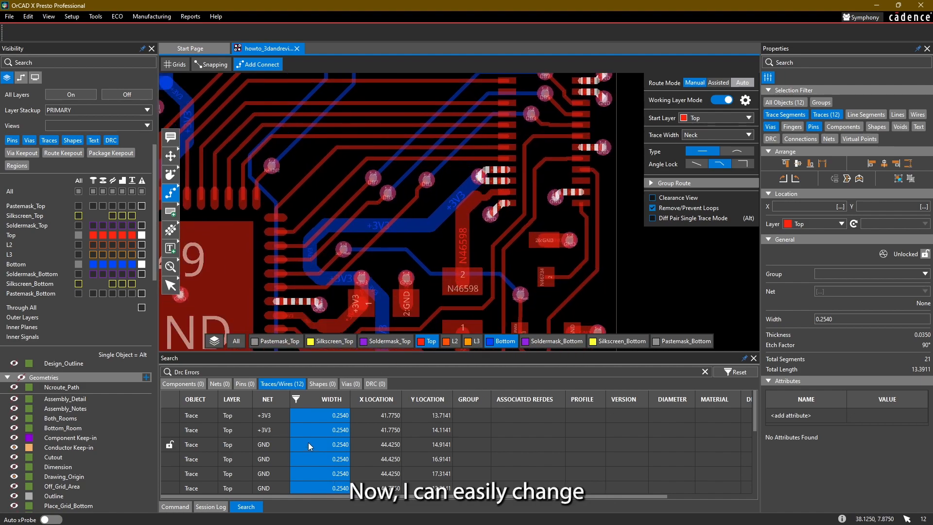
Set the width of all the selected neck traces to 0.23 mm, then end Add Connect and clear the selection
scroll(323, 434, "down", 2)
right_click(328, 465)
left_click(344, 480)
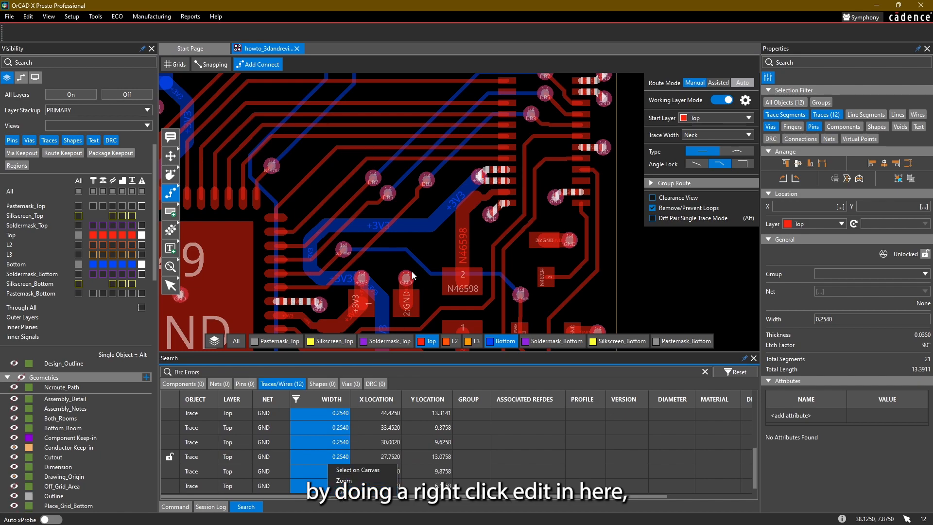
double_click(843, 318)
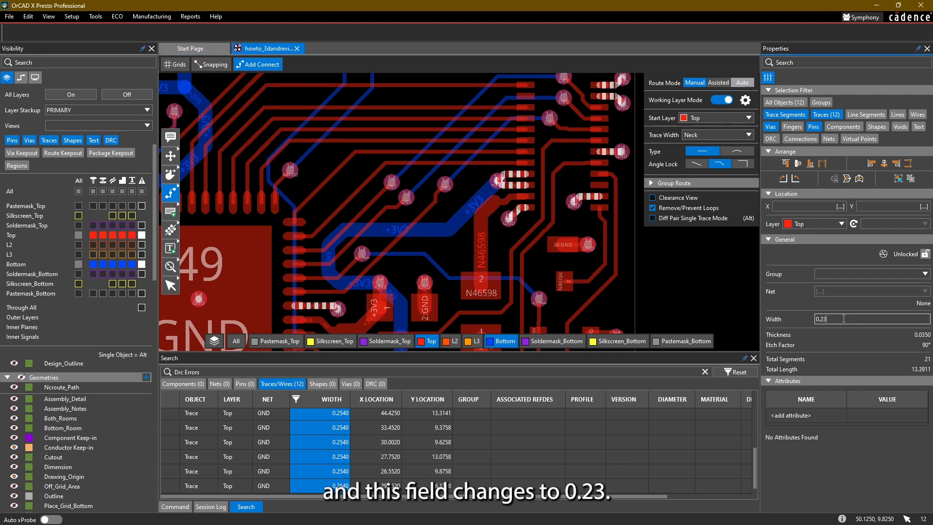
key("Return")
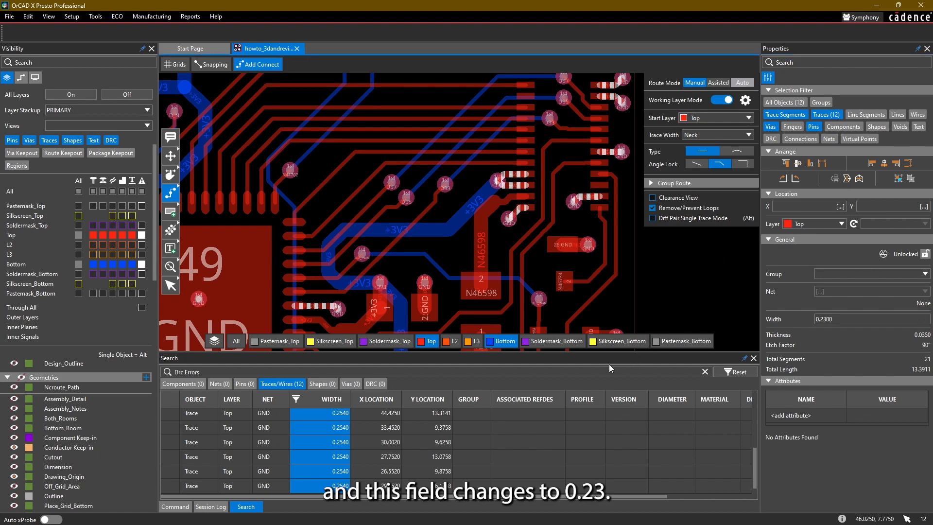
left_click(171, 285)
left_click(447, 243)
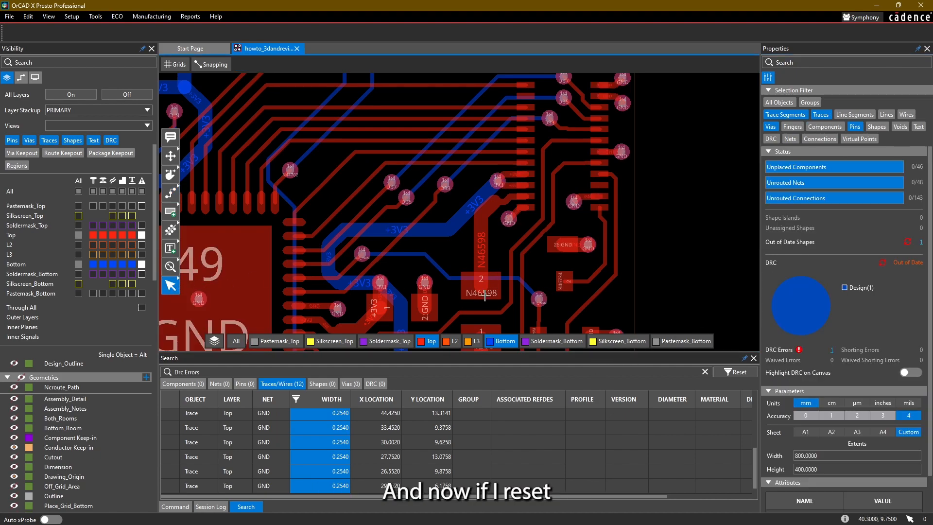
Reset the trace list filter, select the edited traces on the canvas to check their width, and deselect them
left_click(727, 373)
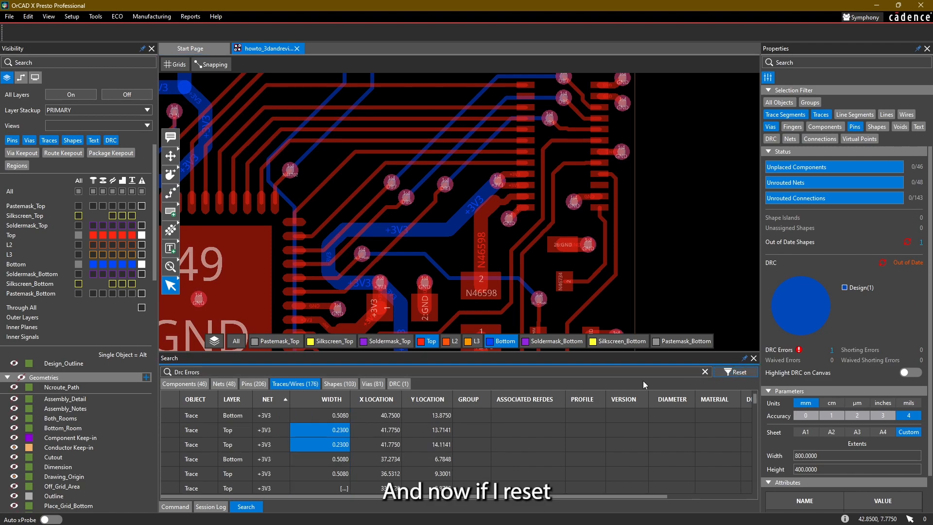
right_click(314, 432)
left_click(328, 434)
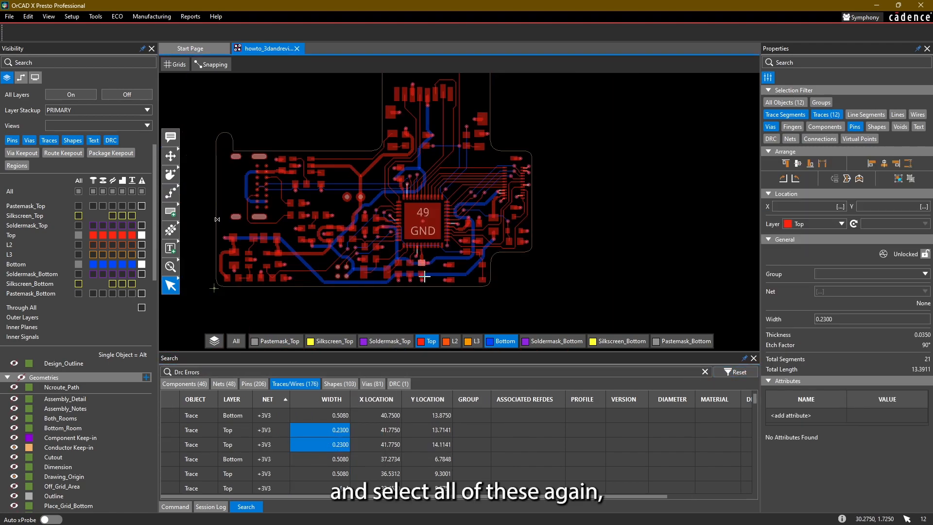
scroll(419, 221, "up", 4)
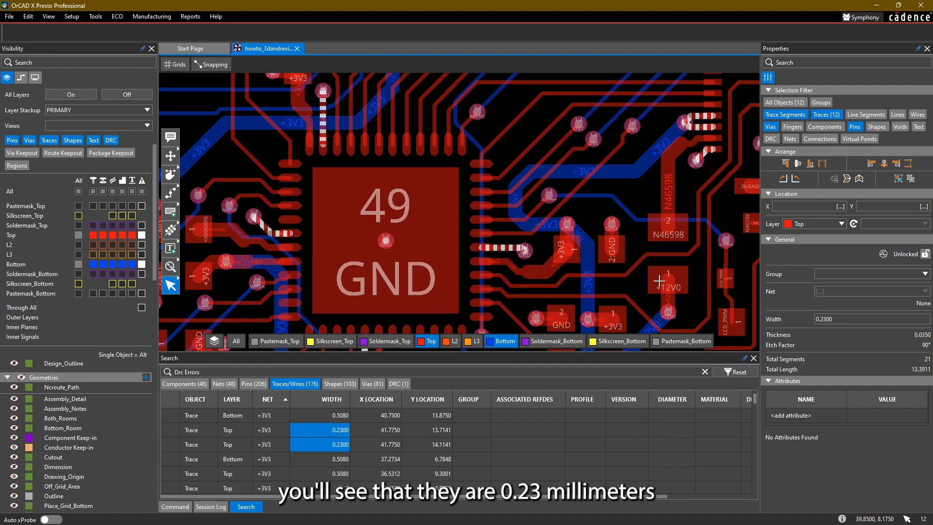
scroll(531, 251, "up", 3)
scroll(530, 251, "up", 1)
left_click(551, 239)
scroll(550, 238, "down", 2)
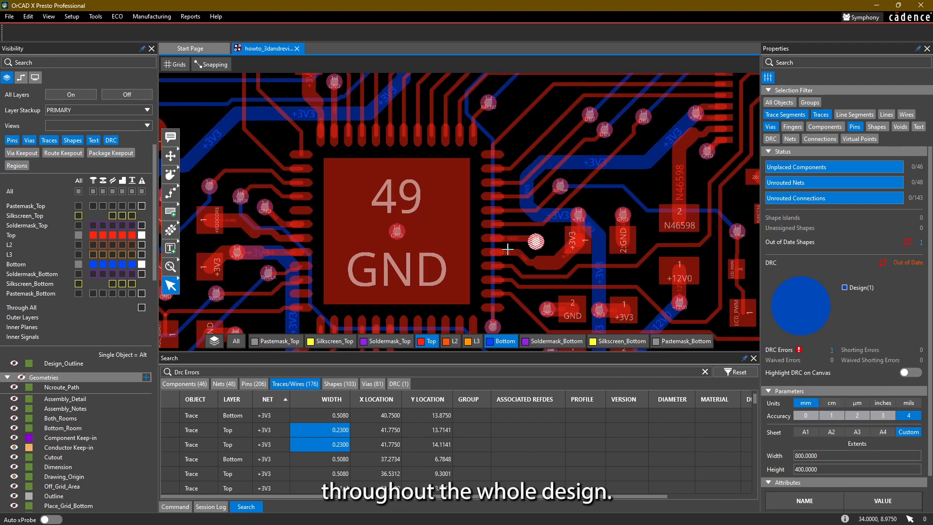
middle_click_drag(508, 246, 530, 148)
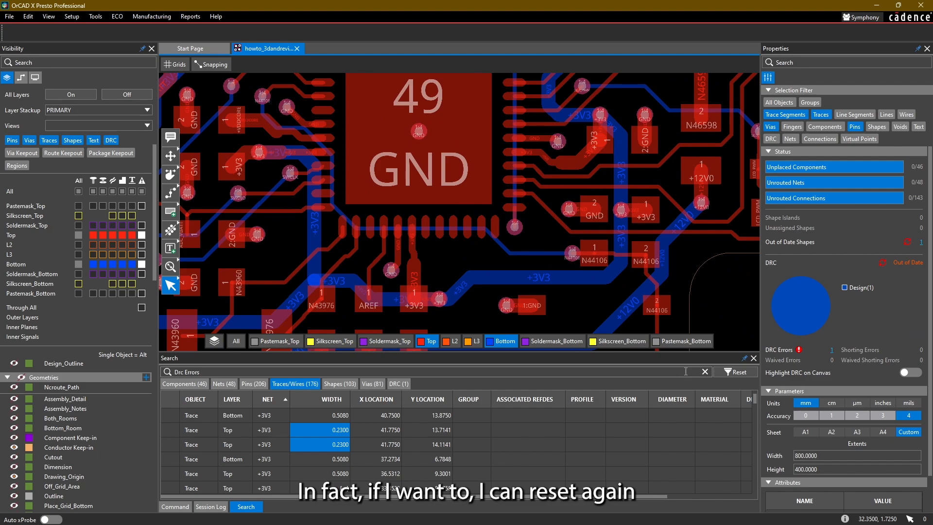
Sort the trace list by width in ascending order and look through the widths
left_click(309, 405)
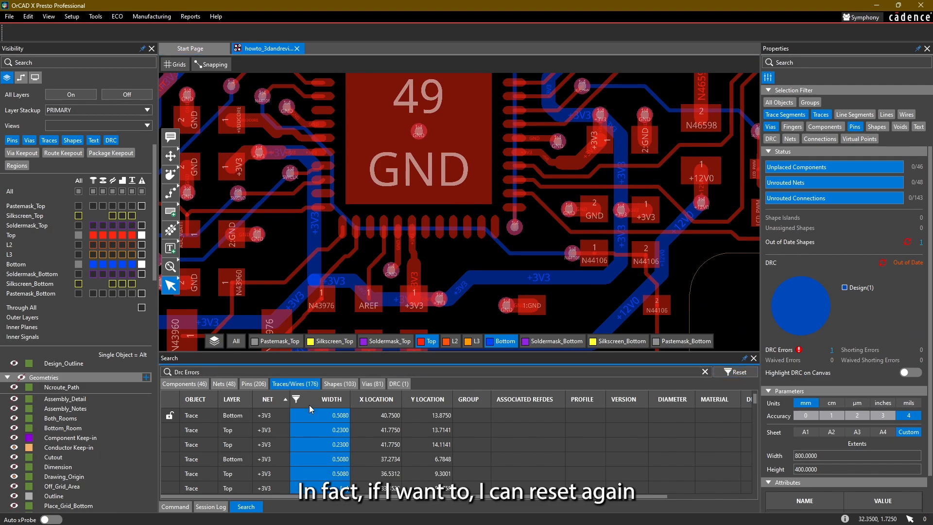
left_click(320, 401)
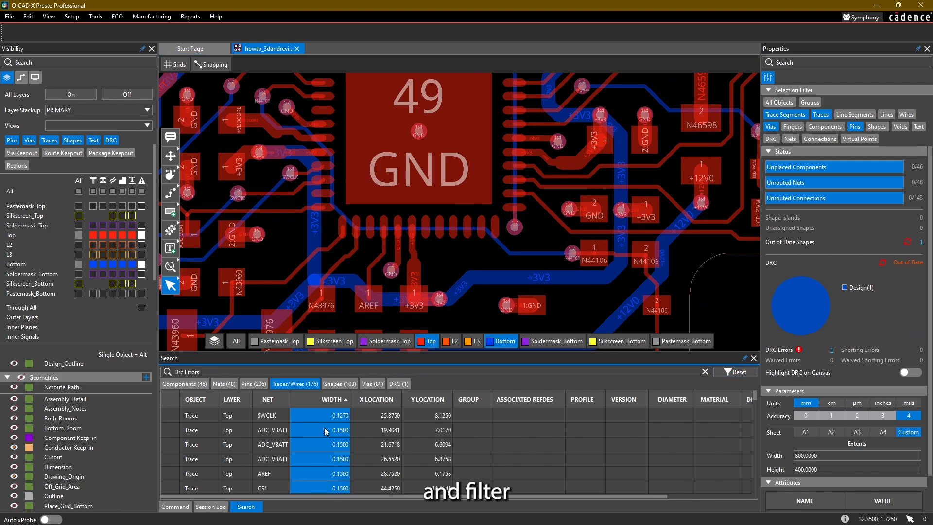
scroll(326, 425, "down", 5)
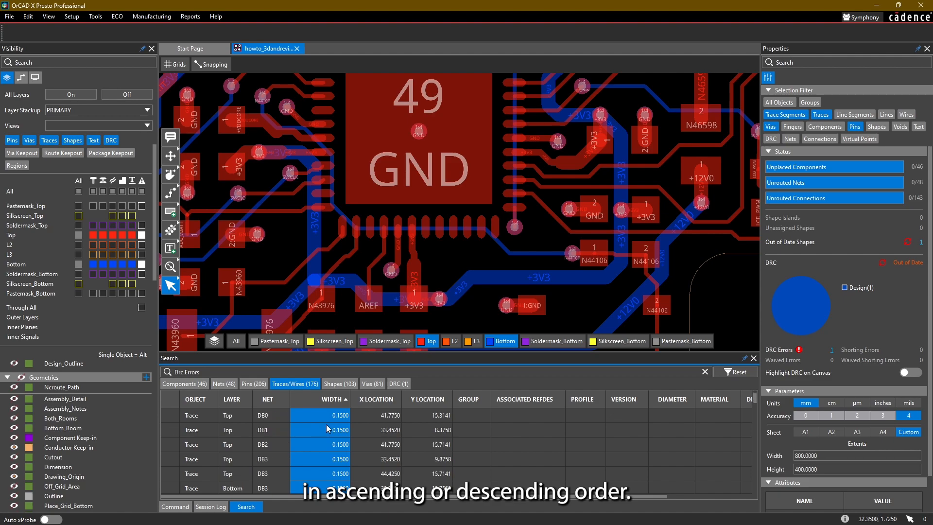
scroll(323, 439, "down", 10)
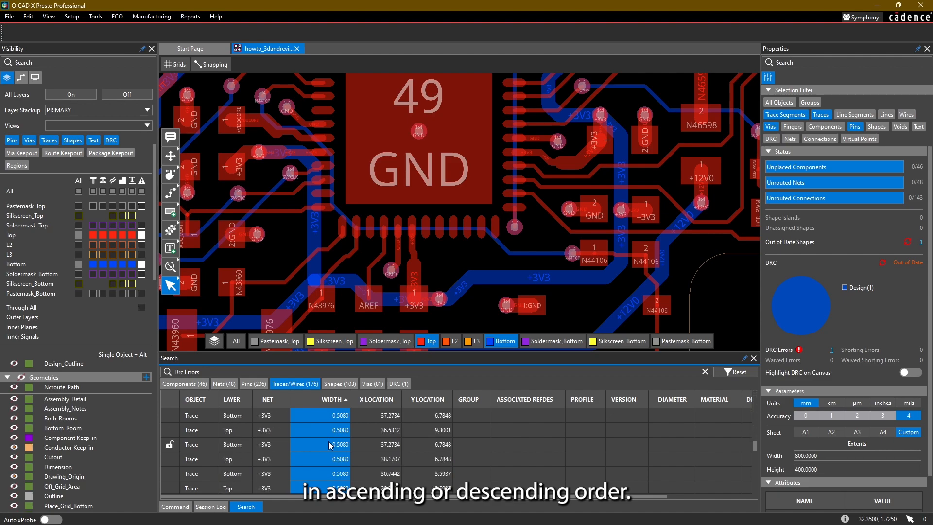
Look through the sorted trace widths, locate the SWCLK trace at the head of the list on the canvas, and deselect it
scroll(327, 441, "up", 10)
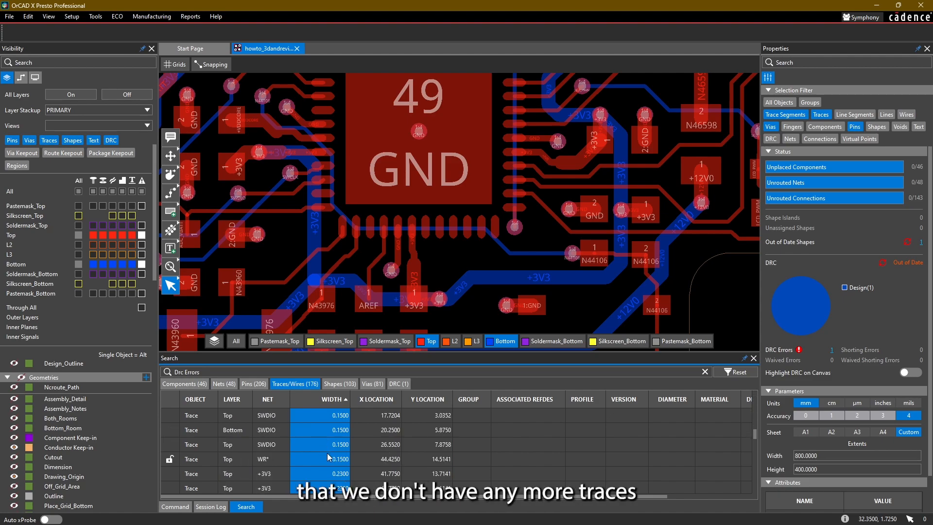
scroll(325, 451, "down", 5)
scroll(325, 452, "up", 1)
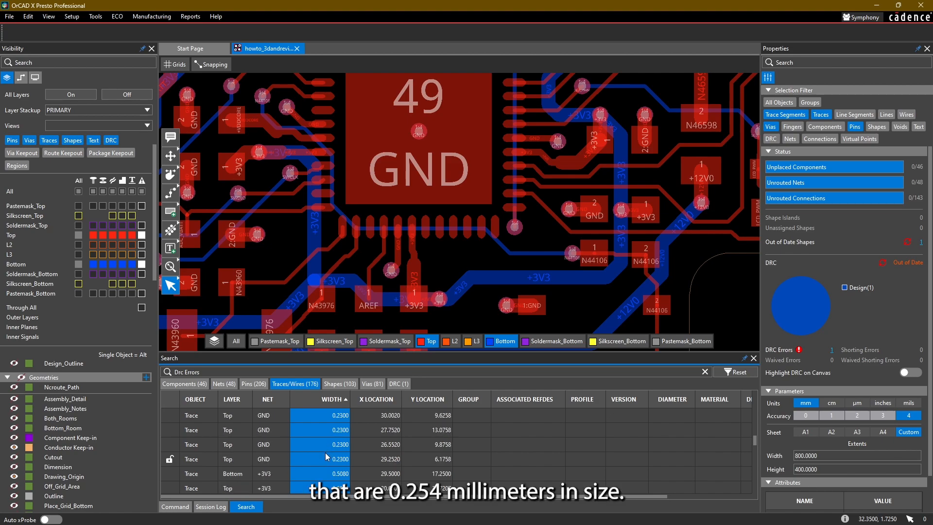
scroll(354, 419, "up", 4)
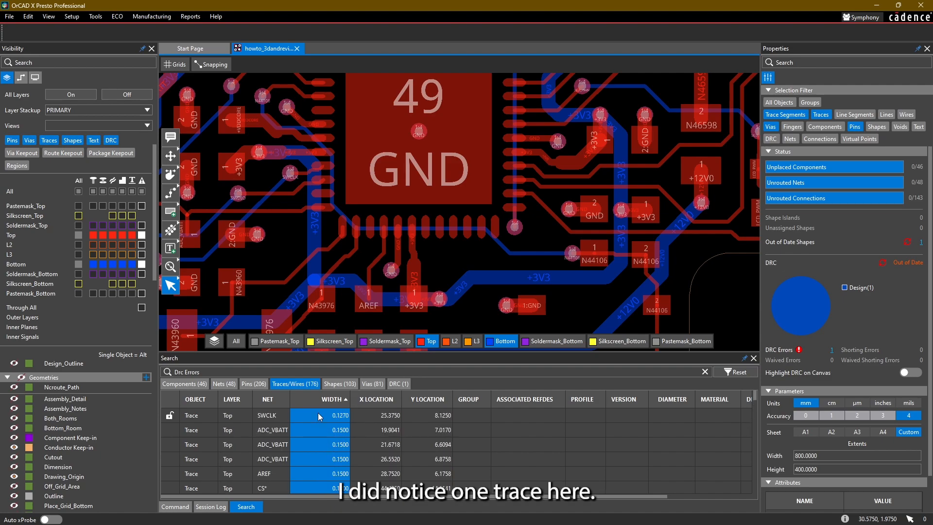
left_click(318, 413)
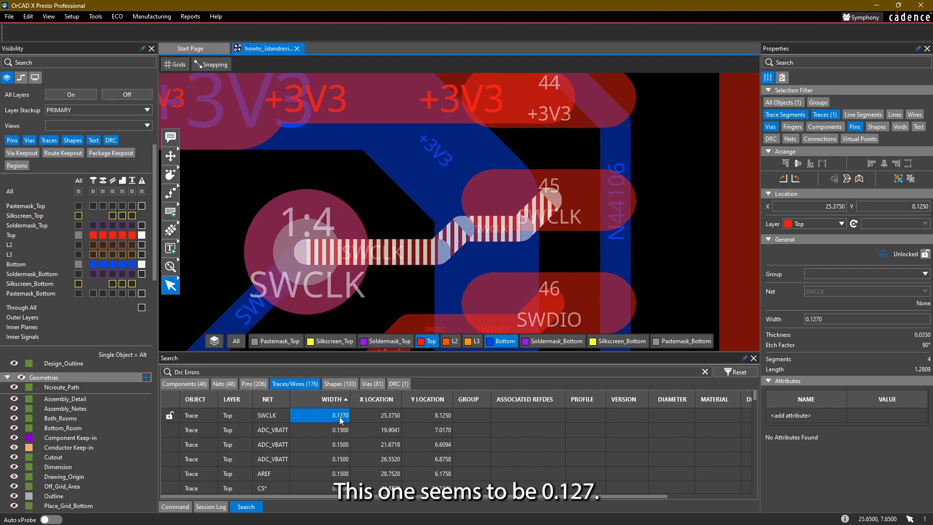
left_click(397, 286)
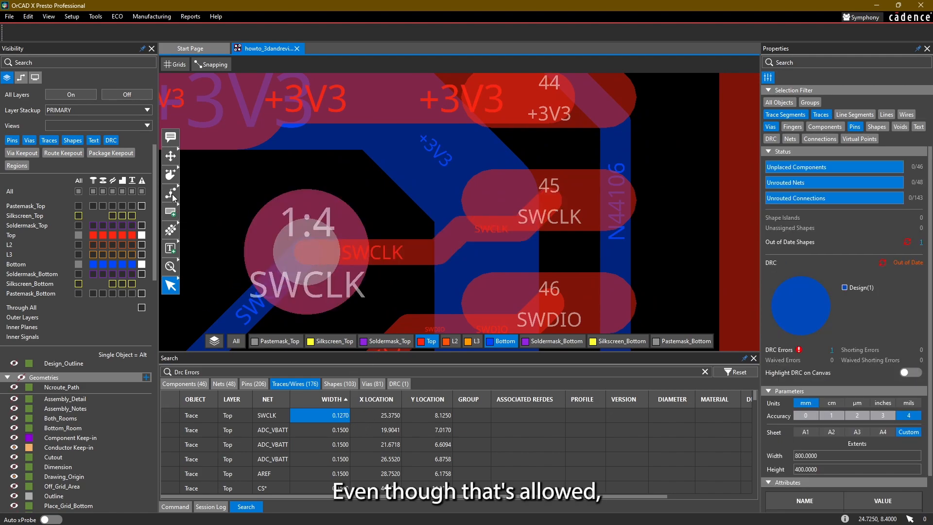
Slide the SWCLK trace segments between the via and pin 45 to remove the extra bends
left_click(171, 175)
left_click(447, 240)
left_click(340, 213)
left_click(434, 225)
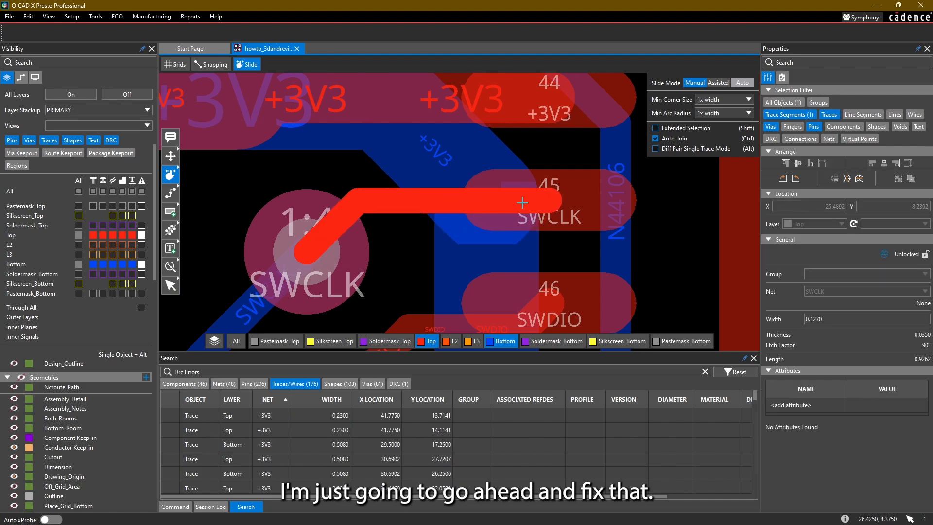
left_click(522, 202)
Examine the routing around the connector and the microprocessor for other traces that need tidying
scroll(414, 243, "down", 7)
mouse_move(464, 243)
middle_mouse_down()
mouse_move(432, 212)
mouse_move(590, 169)
mouse_move(428, 257)
middle_mouse_up()
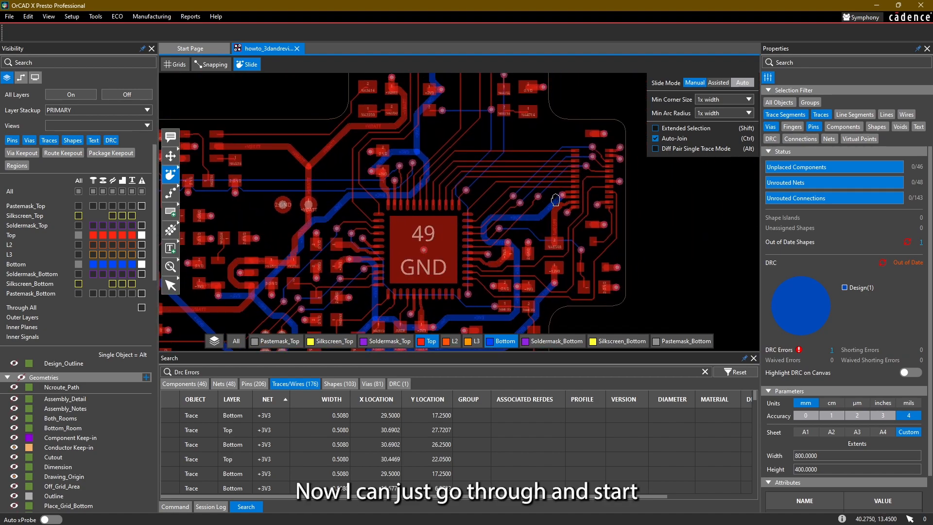
scroll(609, 150, "up", 5)
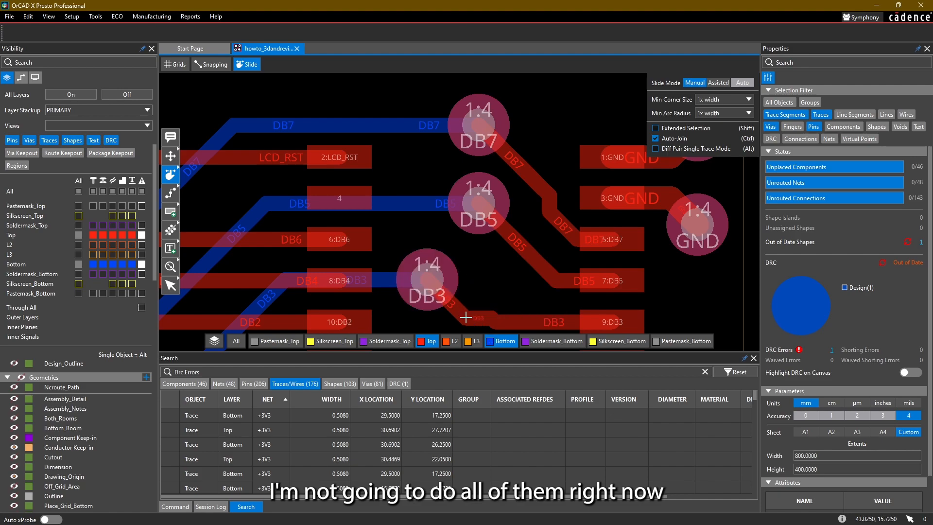
scroll(467, 225, "down", 3)
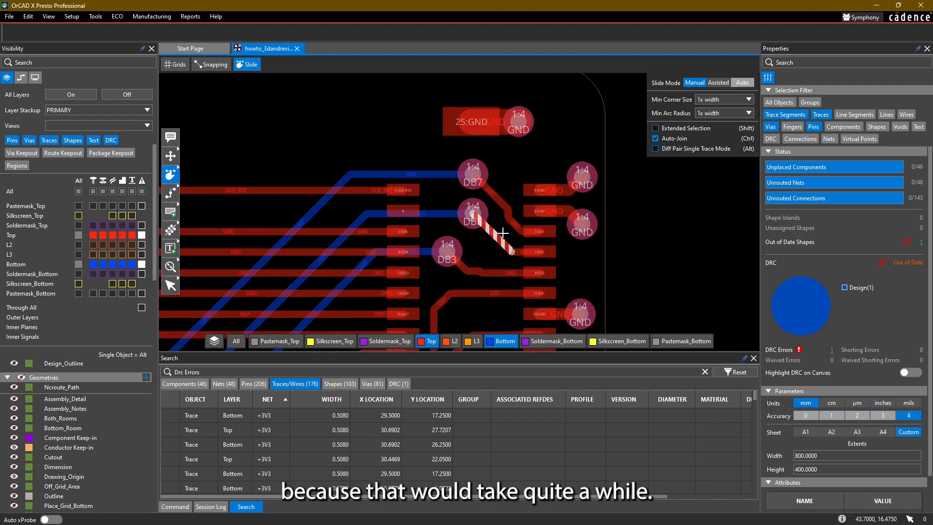
scroll(502, 233, "down", 4)
middle_click_drag(336, 211, 527, 151)
middle_click_drag(364, 215, 403, 209)
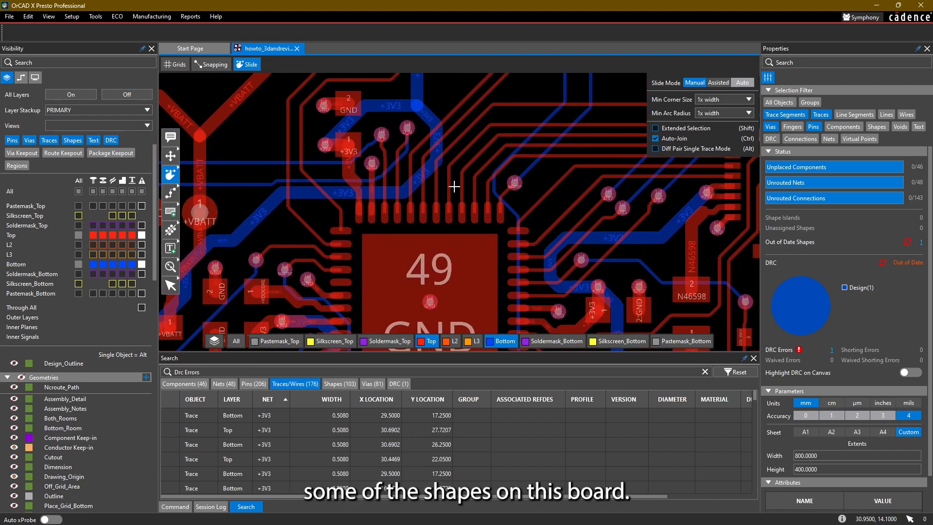
middle_click_drag(455, 186, 449, 181)
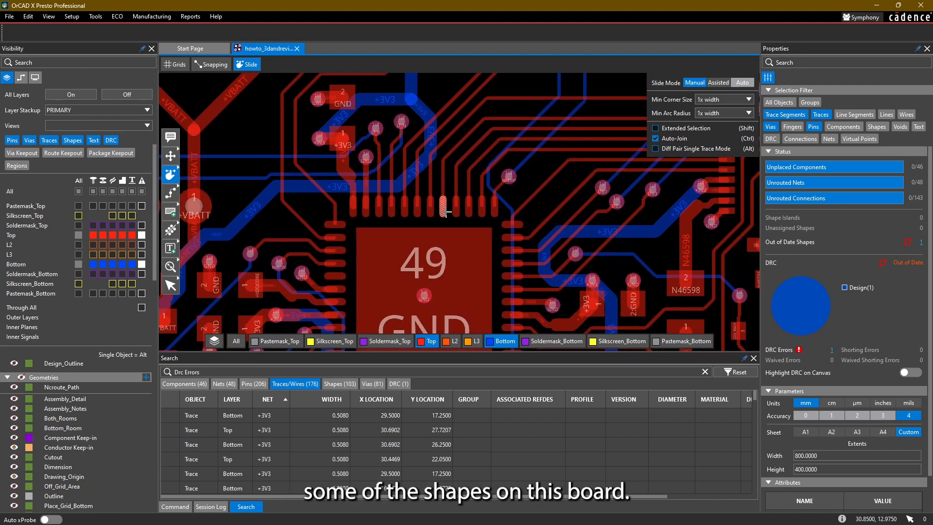
Hide the top layer and examine the bottom-layer traces across the board, including the D_P and D_N runs
left_click(429, 341)
middle_click_drag(554, 181, 344, 208)
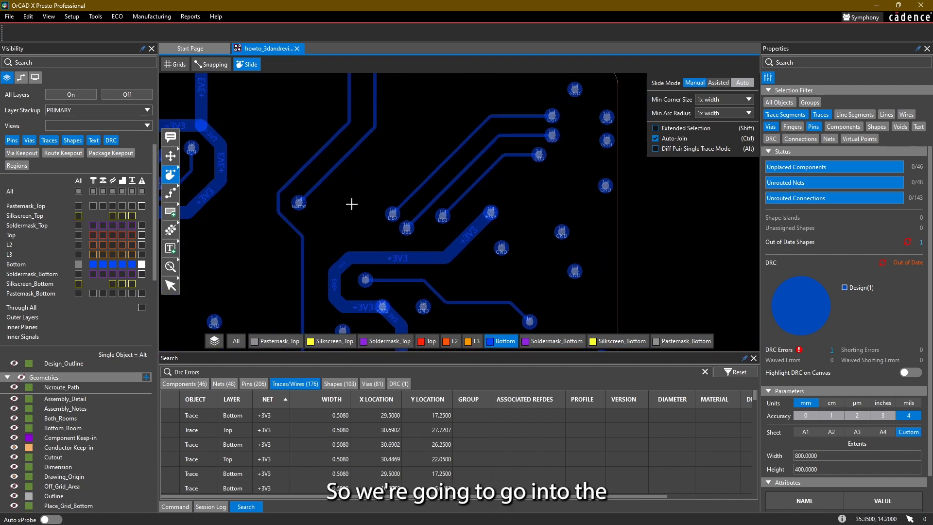
scroll(397, 160, "down", 1)
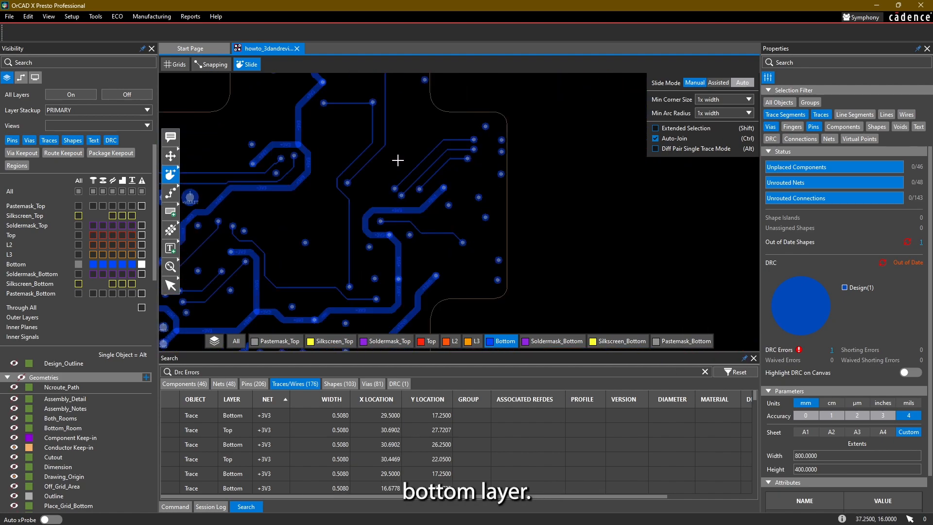
scroll(426, 134, "up", 1)
mouse_move(403, 141)
middle_mouse_down()
mouse_move(502, 242)
mouse_move(502, 101)
middle_mouse_up()
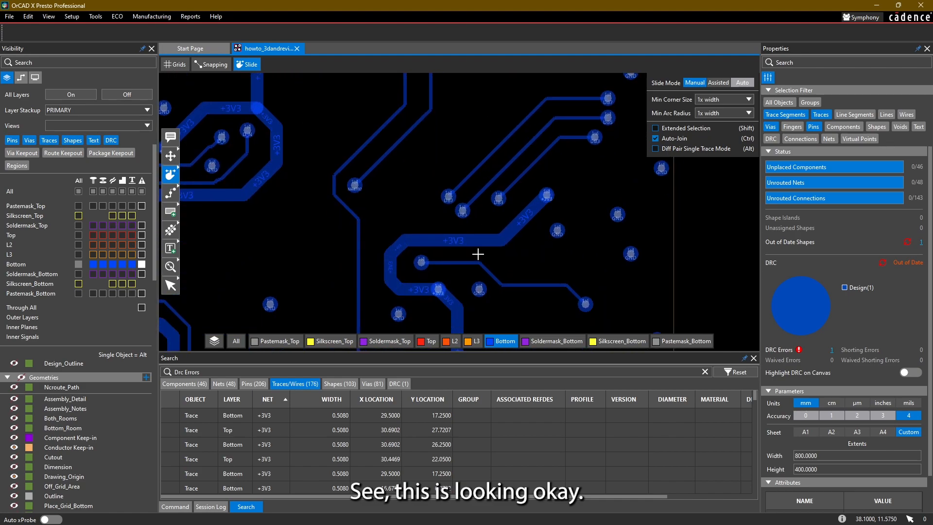
middle_click_drag(481, 242, 464, 129)
mouse_move(533, 225)
middle_mouse_down()
mouse_move(546, 148)
mouse_move(626, 134)
middle_mouse_up()
mouse_move(387, 143)
middle_mouse_down()
mouse_move(486, 215)
mouse_move(558, 223)
middle_mouse_up()
mouse_move(438, 273)
middle_mouse_down()
mouse_move(498, 273)
mouse_move(548, 160)
mouse_move(652, 228)
mouse_move(627, 175)
mouse_move(575, 258)
mouse_move(483, 182)
mouse_move(441, 254)
mouse_move(263, 253)
middle_mouse_up()
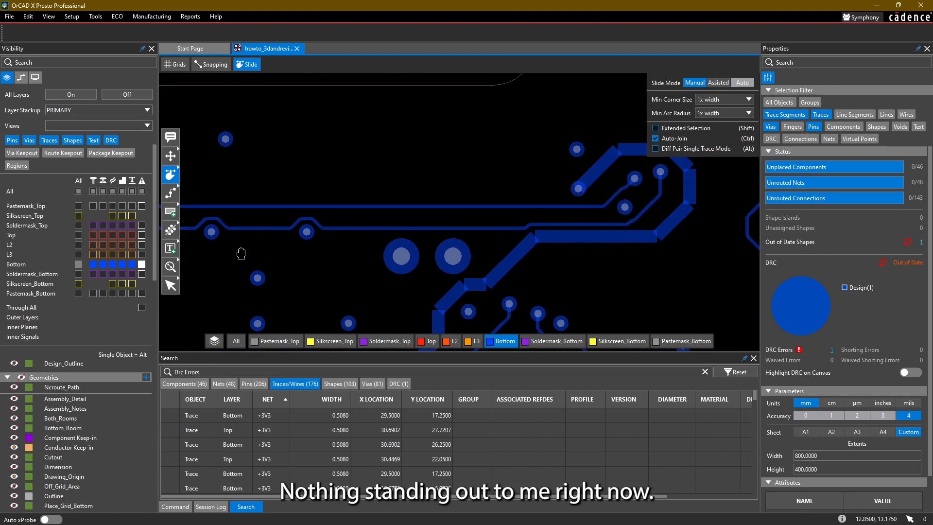
middle_click_drag(613, 192, 548, 212)
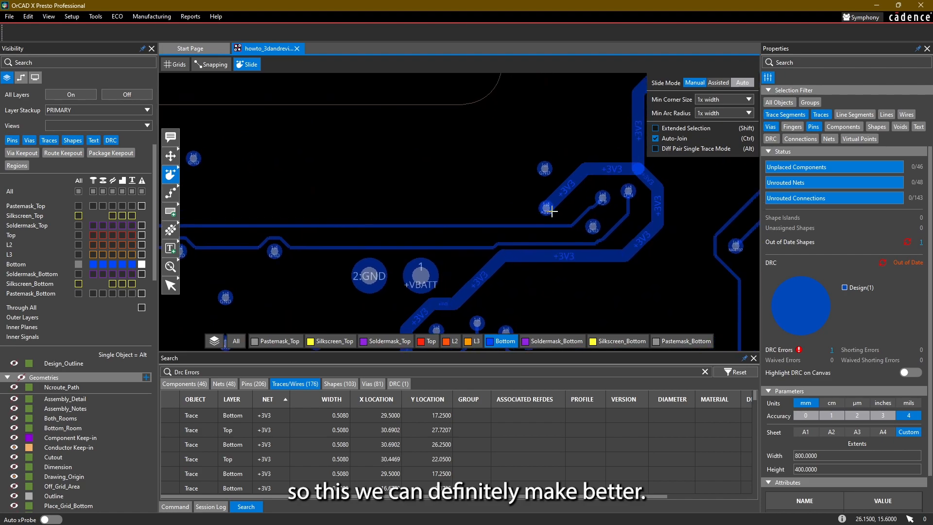
Set Slide to Assisted mode, try Shove with Shove Vias, return to Hug, and move the D_N segment away from the GND via
left_click(715, 83)
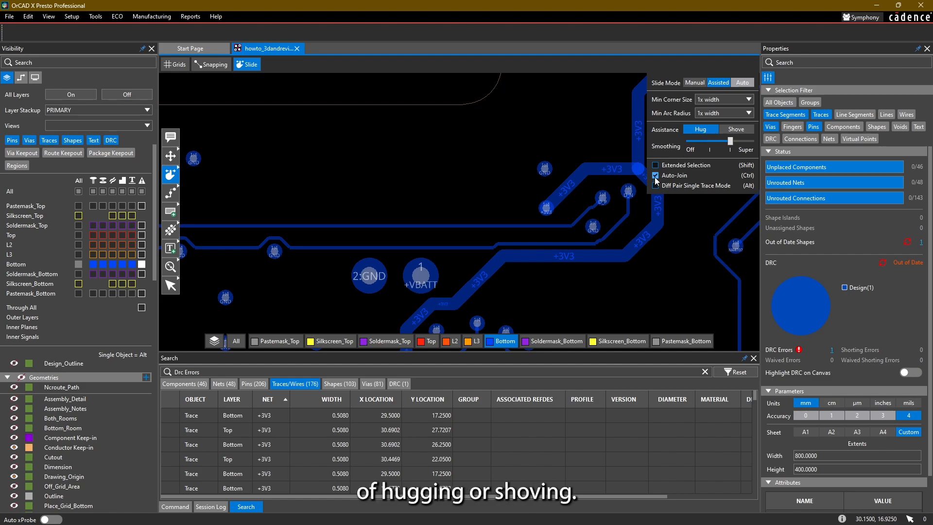
scroll(520, 109, "up", 4)
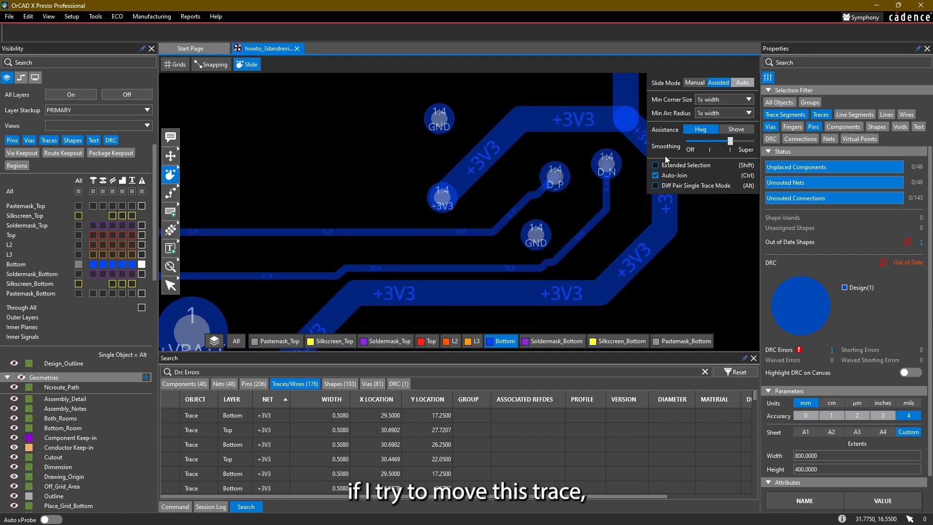
mouse_move(582, 235)
left_mouse_down()
mouse_move(540, 223)
mouse_move(569, 223)
mouse_move(548, 237)
mouse_move(723, 168)
left_mouse_up()
left_click(739, 129)
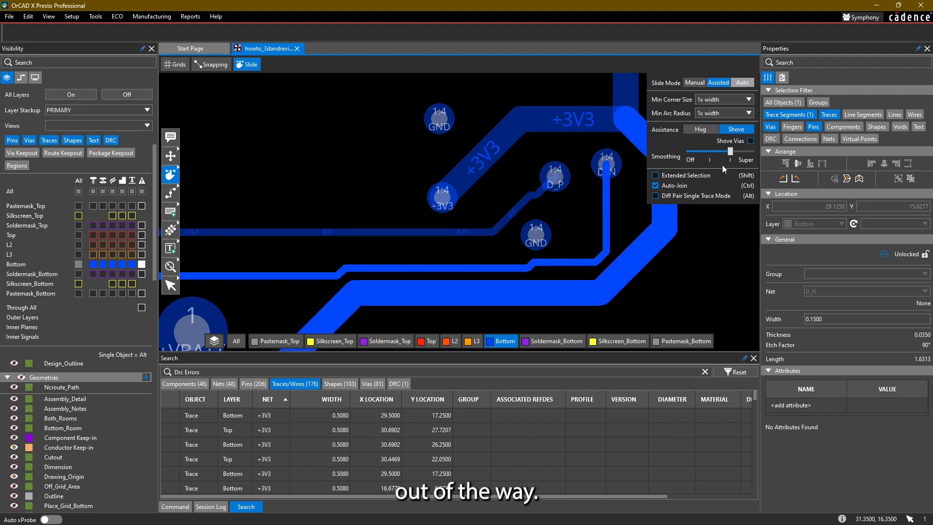
left_click(750, 142)
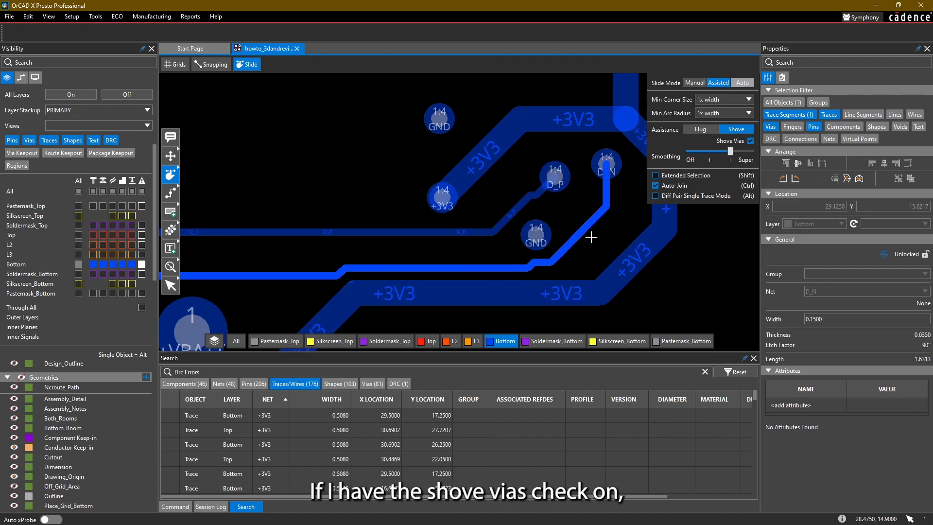
left_click(700, 129)
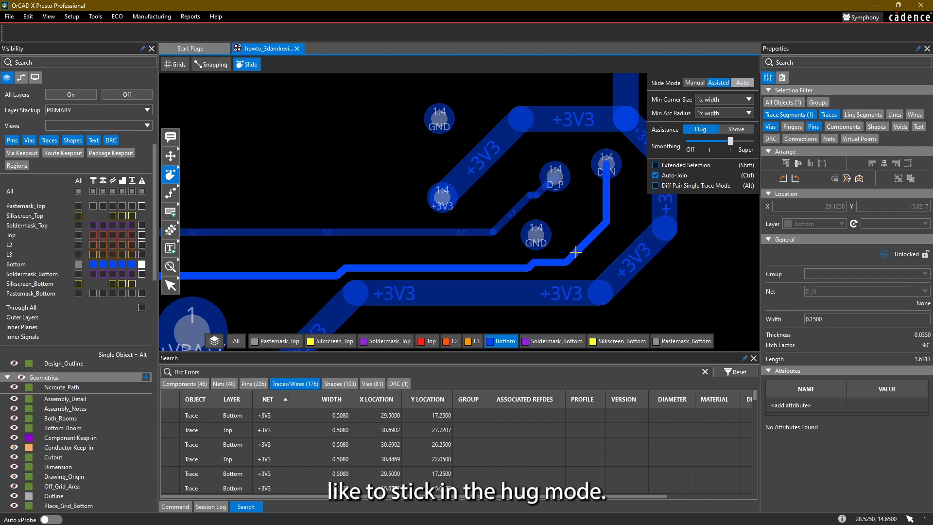
left_click(575, 252)
Slide the D_P segments beside its via to remove the jog, and shift the D_N segment closer to D_P
left_click(509, 213)
left_click(479, 205)
left_click(519, 195)
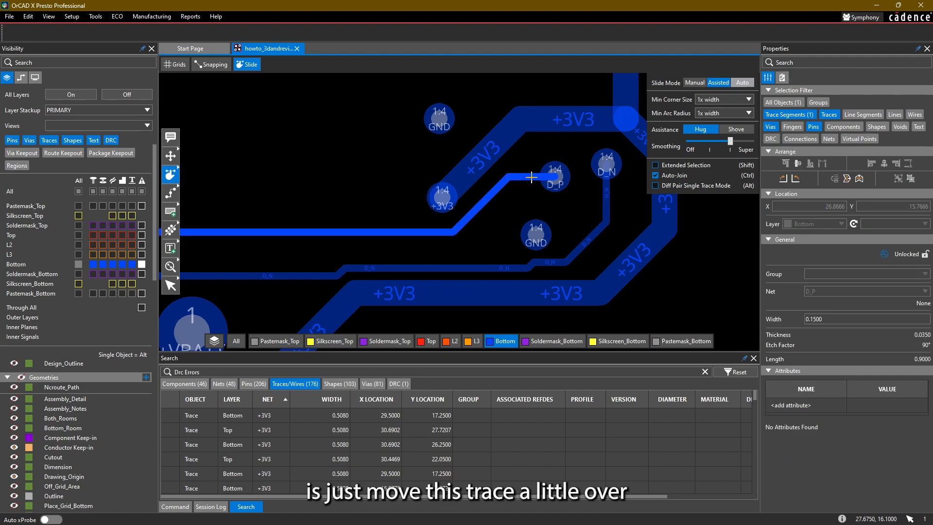
left_click(531, 177)
left_click(583, 232)
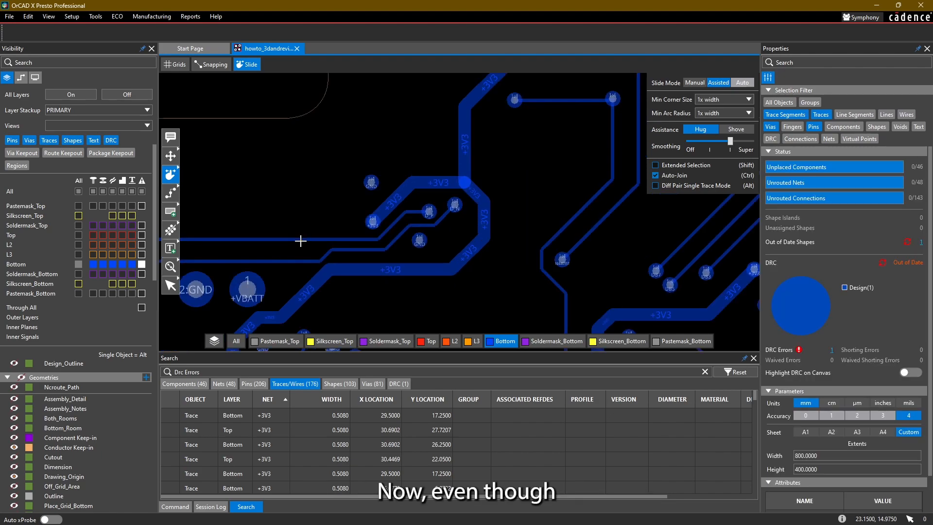
Slide the long D_N run closer to D_P, removing its bumps around the GND vias, so the two traces are closely coupled
scroll(436, 238, "up", 2)
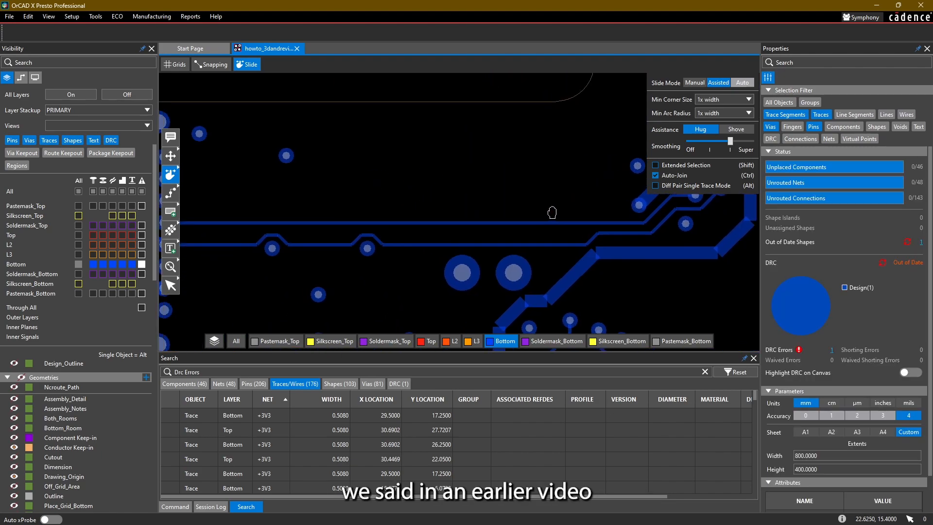
left_click(437, 229)
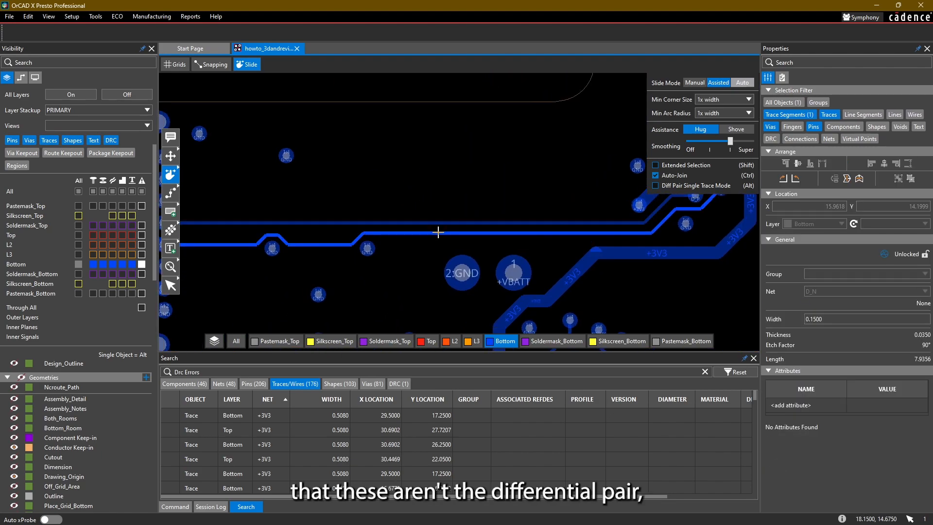
left_click(316, 244)
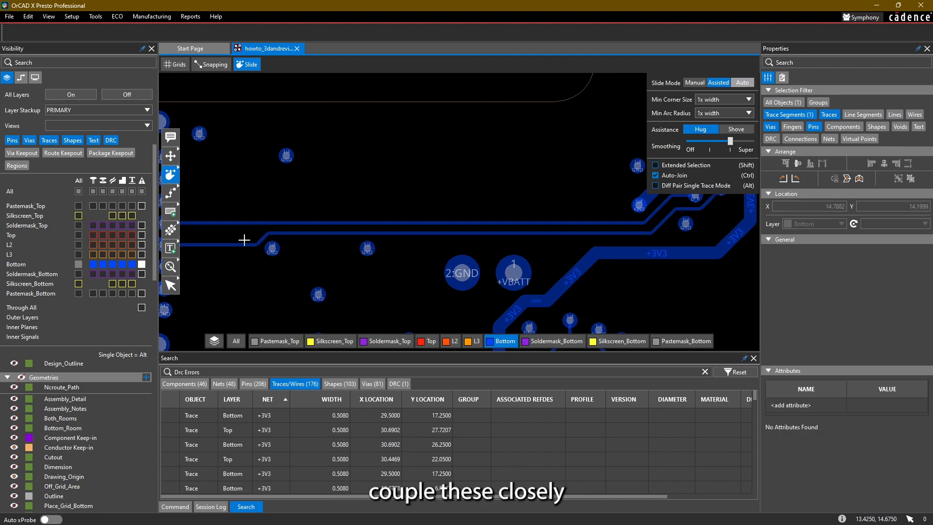
middle_click_drag(267, 243, 475, 211)
left_click_drag(440, 229, 443, 215)
left_click(443, 215)
scroll(542, 142, "down", 1)
middle_click_drag(567, 153, 324, 180)
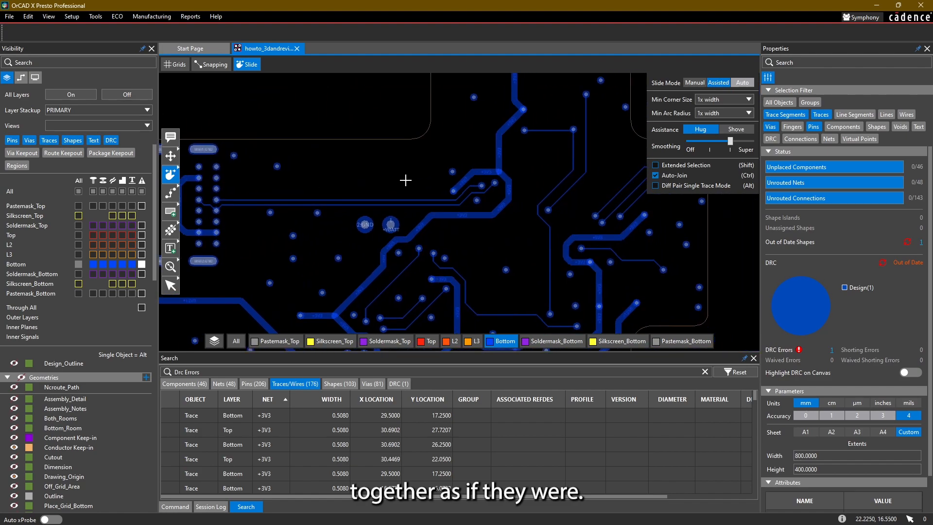
Display the top and bottom layers separately and examine the routing on each one
left_click(431, 341)
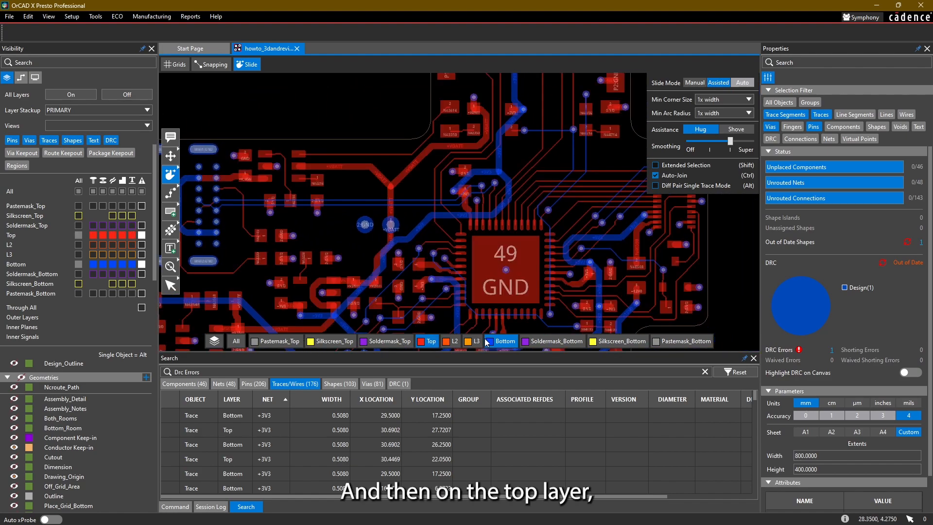
scroll(502, 204, "up", 3)
middle_click_drag(443, 301, 618, 249)
scroll(327, 216, "down", 1)
middle_click_drag(281, 206, 591, 199)
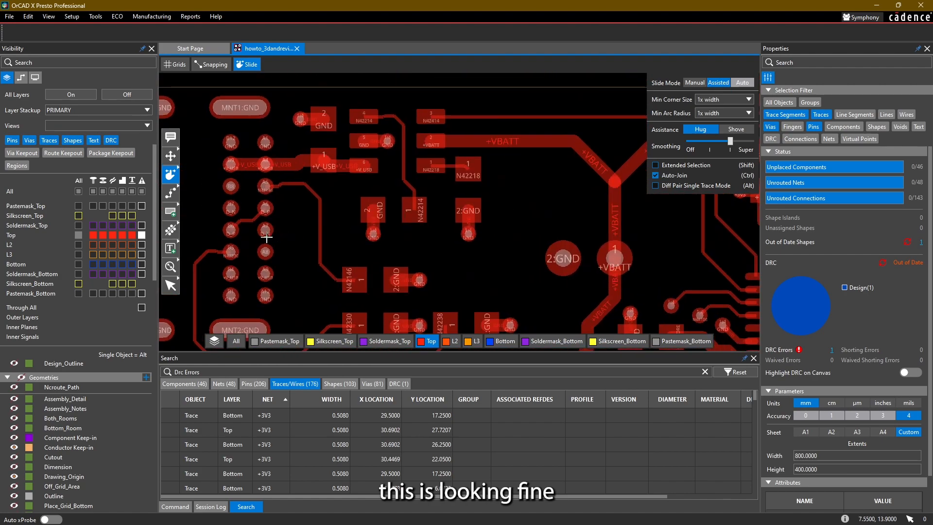
scroll(454, 294, "down", 1)
left_click(436, 342)
left_click(501, 341)
middle_click_drag(398, 251, 413, 125)
middle_click_drag(453, 158, 307, 201)
middle_click_drag(479, 129, 469, 167)
middle_click_drag(474, 131, 641, 107)
Display only the top layer and slide the N42214 segment straight out of pin 4 to remove the kink
left_click(505, 341)
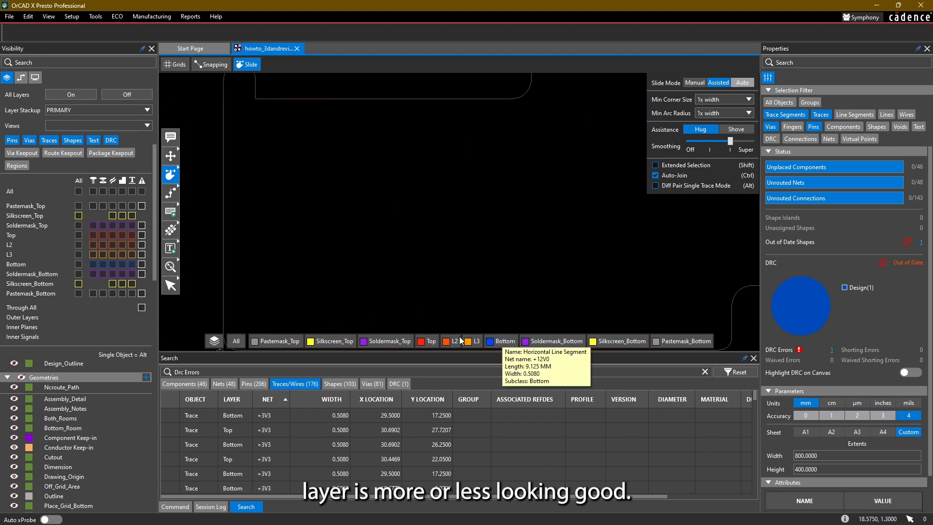
left_click(428, 341)
scroll(427, 172, "up", 5)
scroll(405, 124, "down", 2)
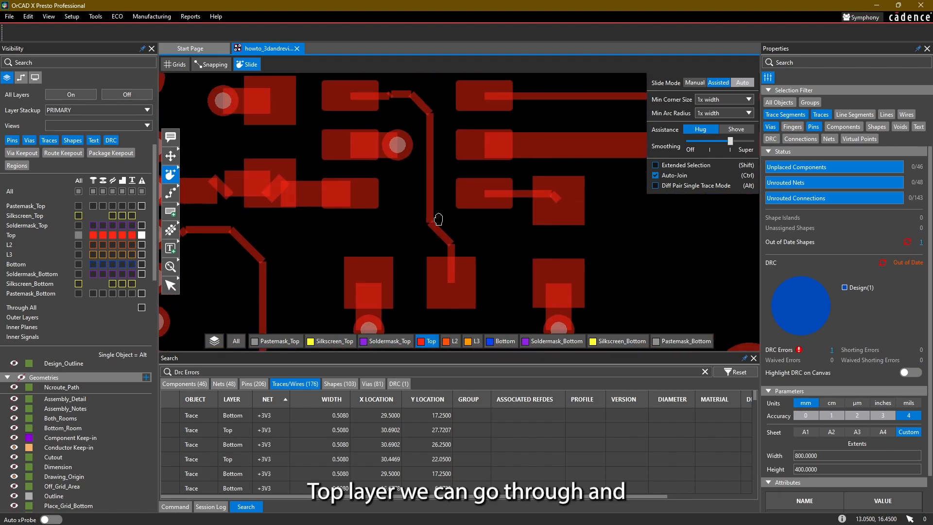
left_click(405, 124)
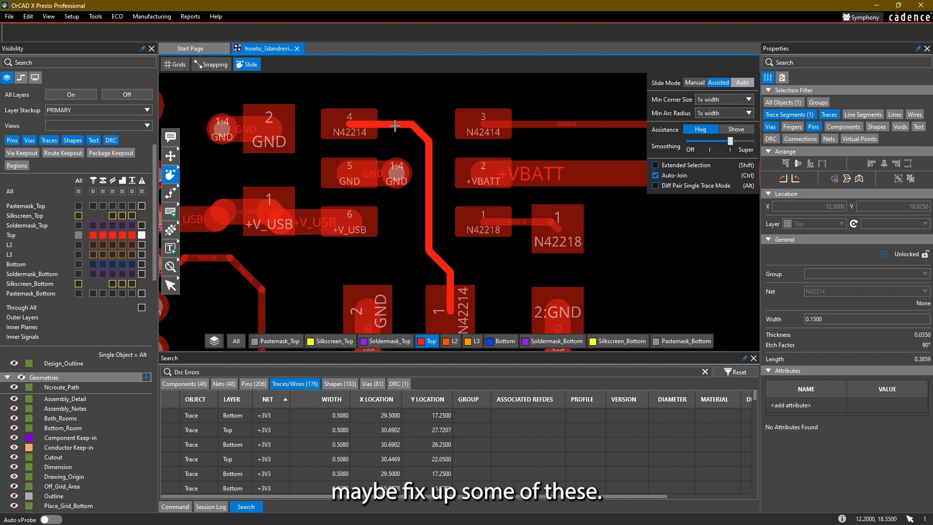
left_click(446, 242)
Slide the N42146 segment beside connector pin A5 in line with the pin to remove the small jog
middle_click_drag(488, 200, 613, 184)
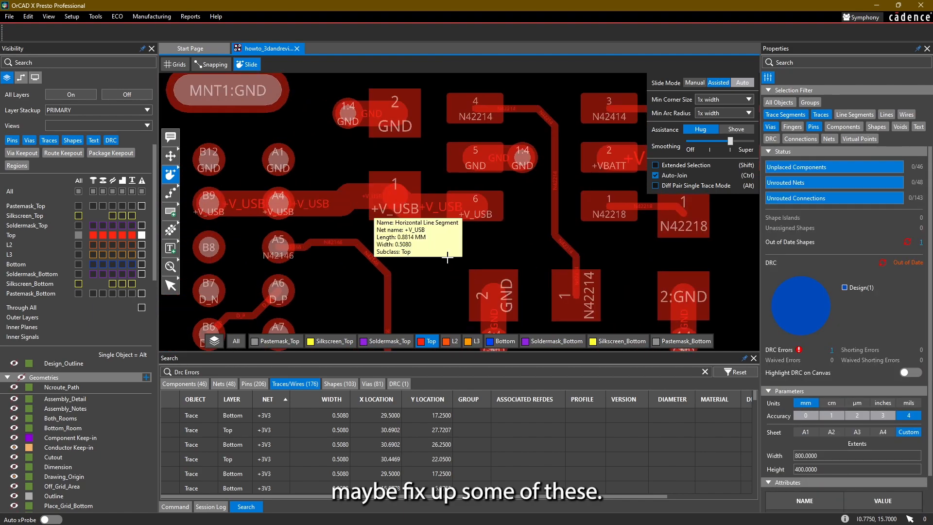
middle_click_drag(356, 269, 354, 126)
left_click(336, 106)
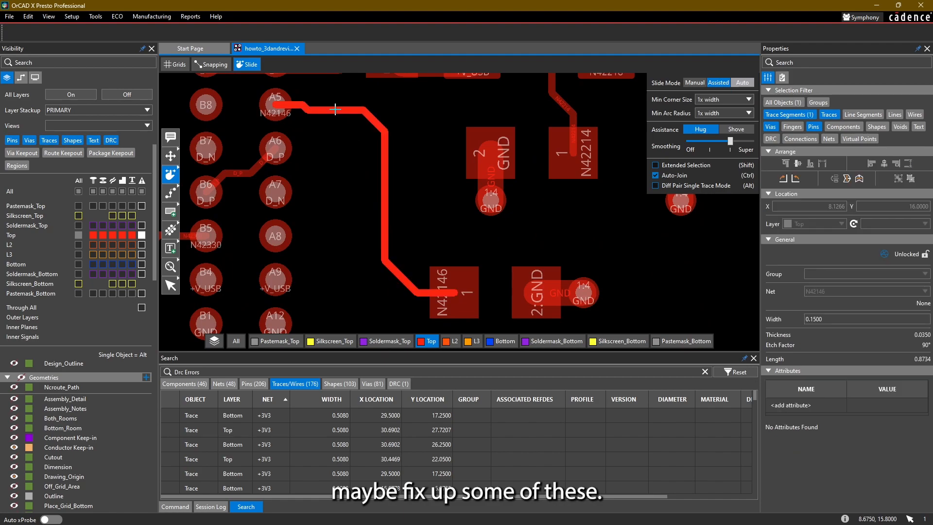
left_click(337, 106)
scroll(420, 200, "down", 1)
middle_click_drag(413, 283, 417, 134)
scroll(398, 203, "up", 1)
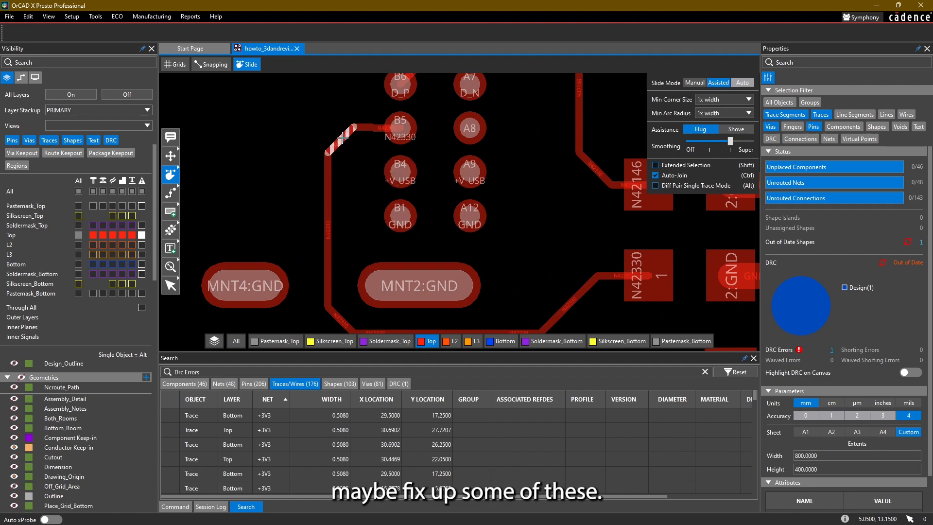
Slide the diagonal N42330 segment beside connector pin B5
left_click(347, 146)
left_click(347, 147)
Slide the diagonal SWDIO and SWCLK segments between their vias and the header pads
scroll(457, 231, "down", 1)
middle_click_drag(522, 276, 444, 127)
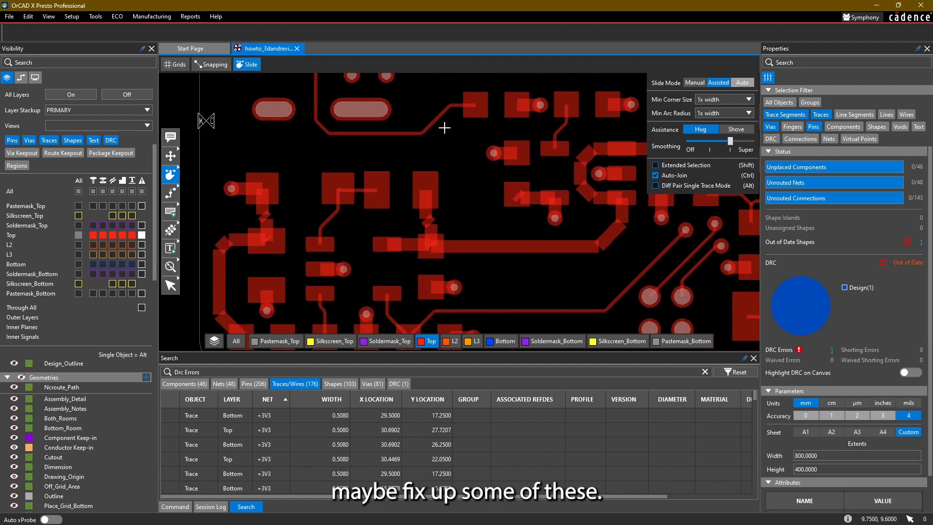
mouse_move(465, 275)
middle_mouse_down()
mouse_move(475, 181)
mouse_move(426, 181)
mouse_move(556, 192)
mouse_move(534, 210)
mouse_move(292, 258)
middle_mouse_up()
middle_click_drag(488, 244, 412, 254)
scroll(416, 226, "up", 1)
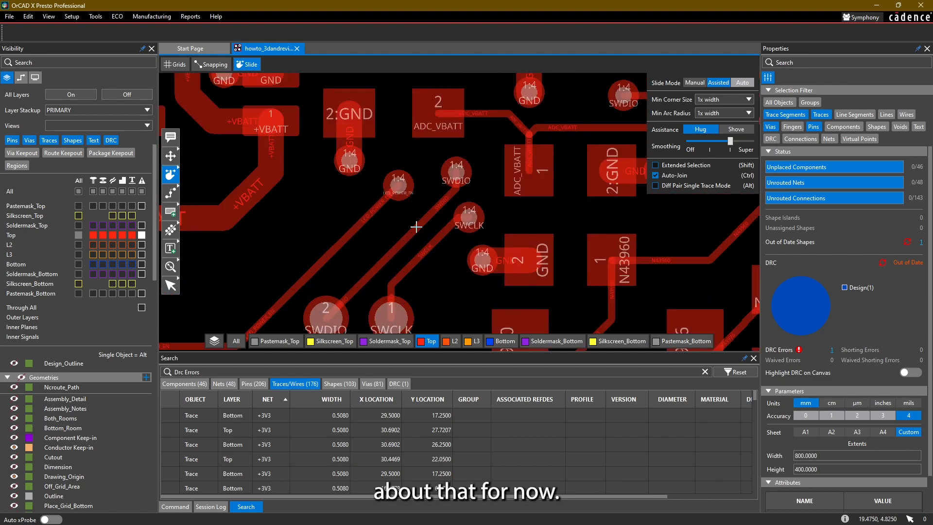
left_click(391, 248)
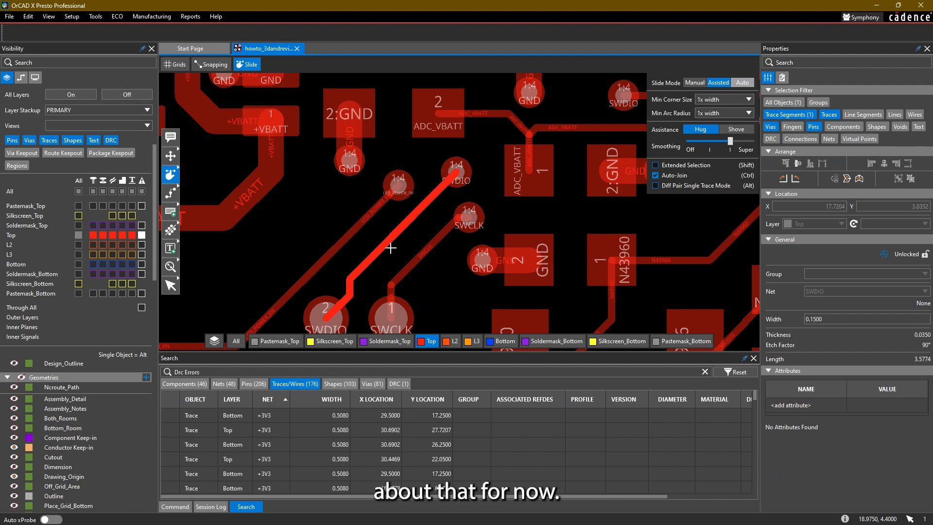
left_click_drag(411, 265, 408, 251)
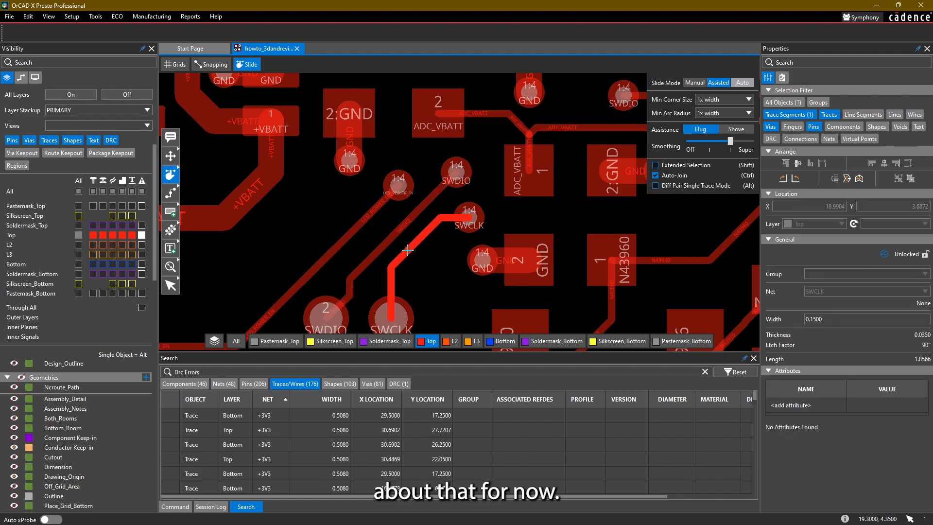
Try to slide the diagonal ADC_VBATT segment at the Y junction above R17 pin 1
mouse_move(468, 170)
middle_mouse_down()
mouse_move(385, 83)
mouse_move(314, 187)
mouse_move(386, 249)
middle_mouse_up()
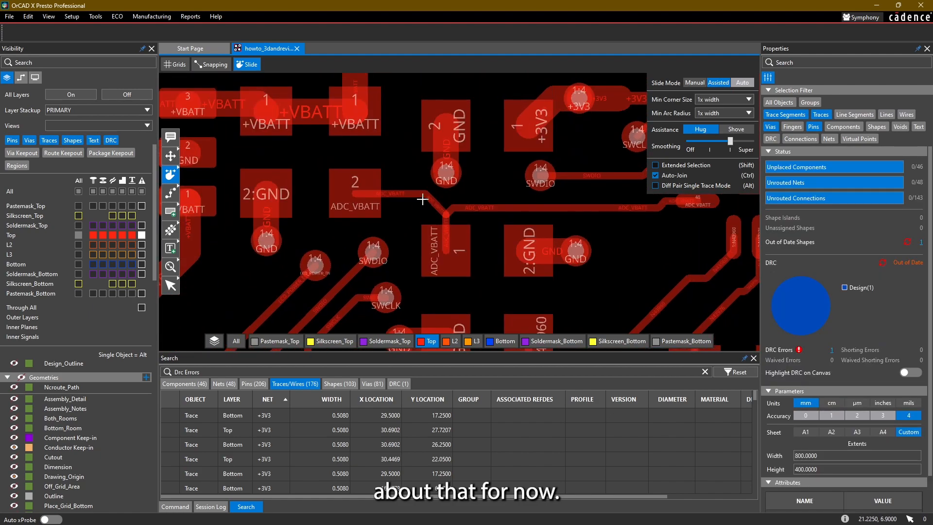
scroll(455, 209, "up", 1)
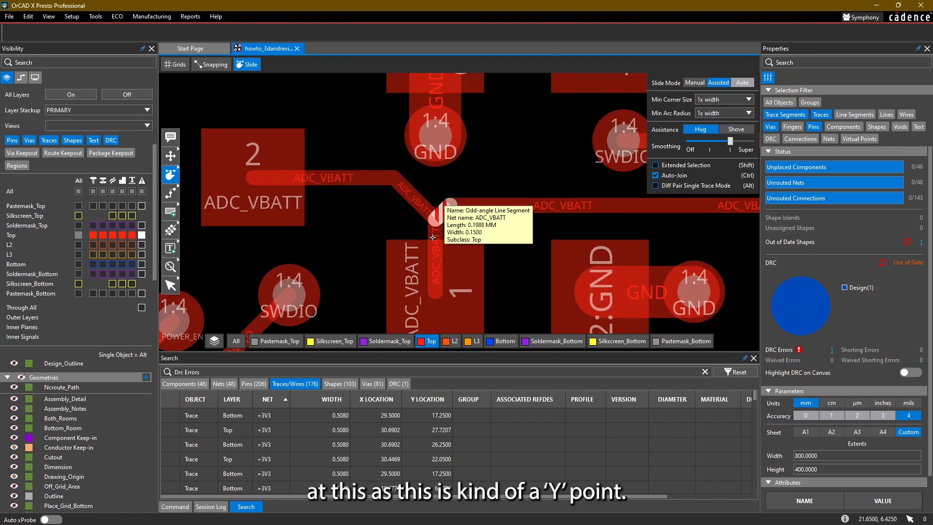
left_click(417, 204)
left_click(368, 231)
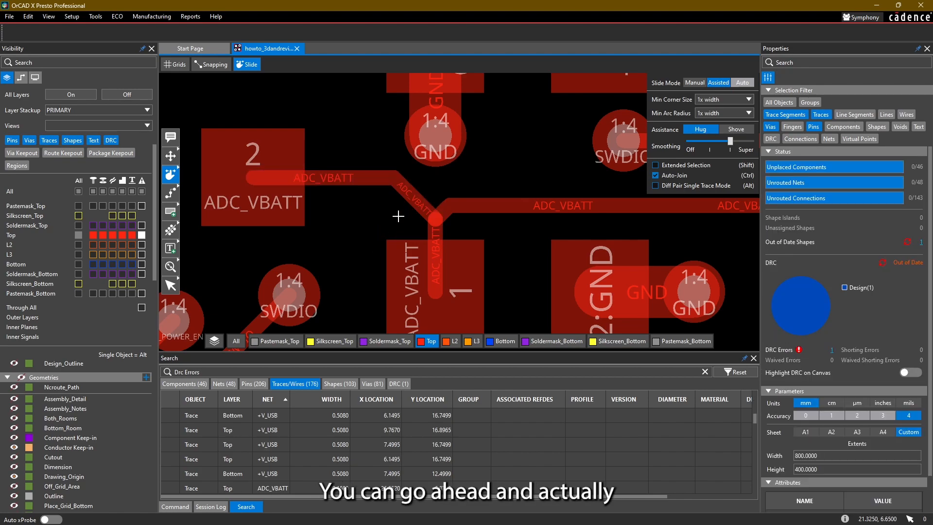
key("Escape")
Delete all ADC_VBATT trace segments linking R16 pin 2, R17 pin 1 and the IC pin
left_click(411, 200)
key("Delete")
left_click(439, 221)
key("Delete")
left_click(462, 207)
key("Delete")
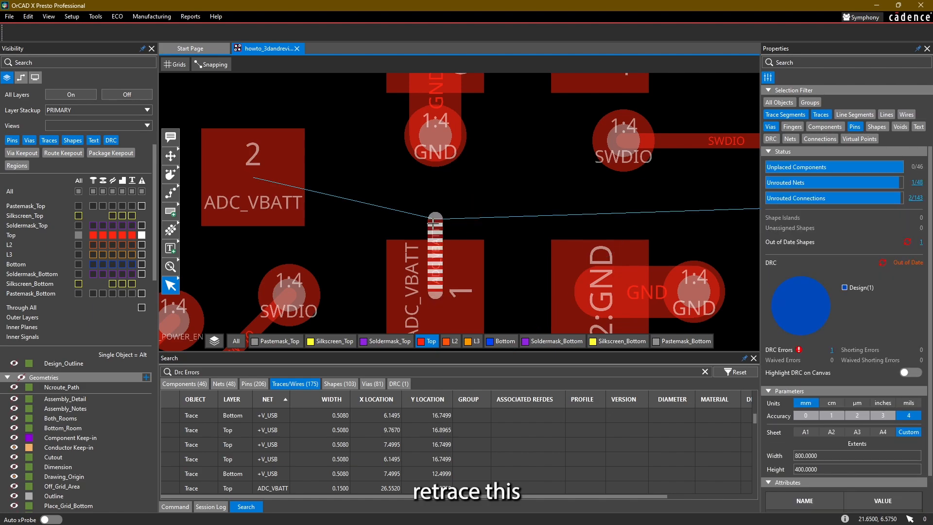
left_click(433, 224)
key("Delete")
scroll(478, 198, "down", 1)
middle_click_drag(680, 233, 627, 245)
left_click(618, 210)
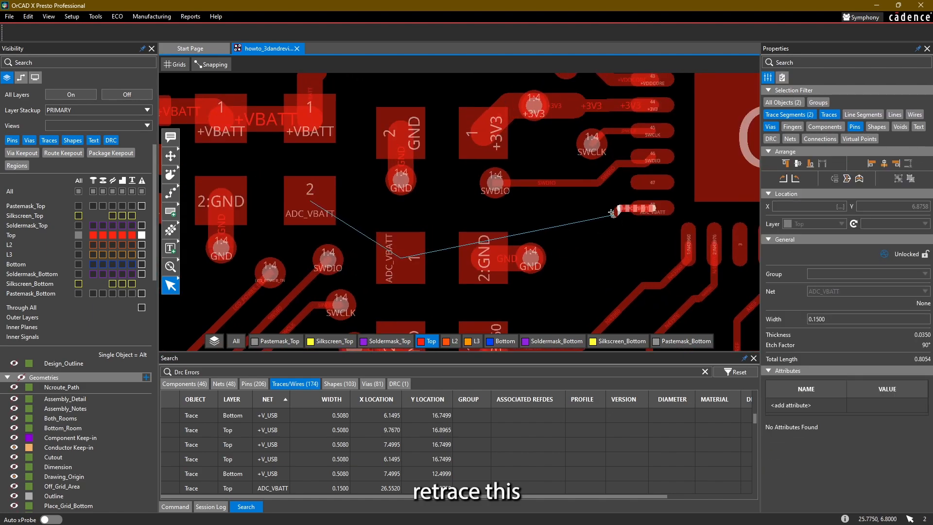
key("Delete")
Route ADC_VBATT from R16 pin 2 to R17 pin 1 and on to the IC pin with Neck trace width
key("F3")
left_click(314, 204)
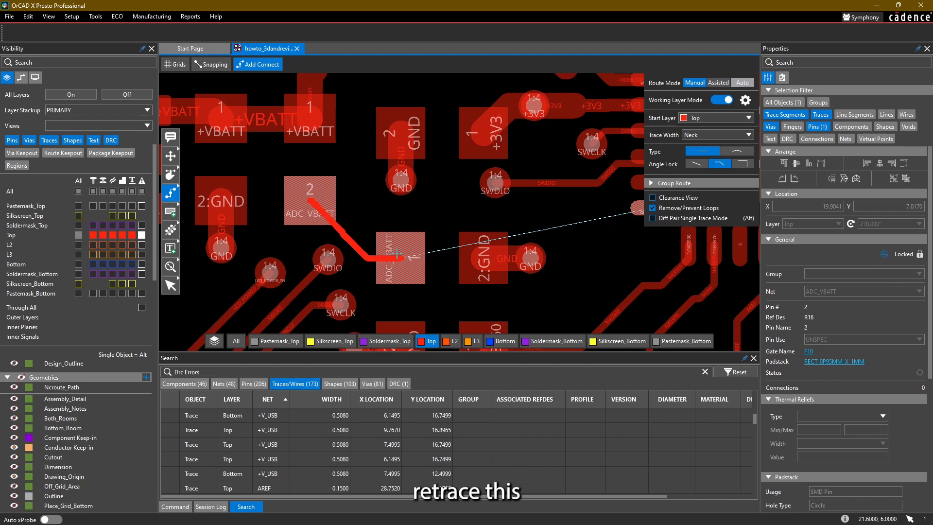
left_click(397, 256)
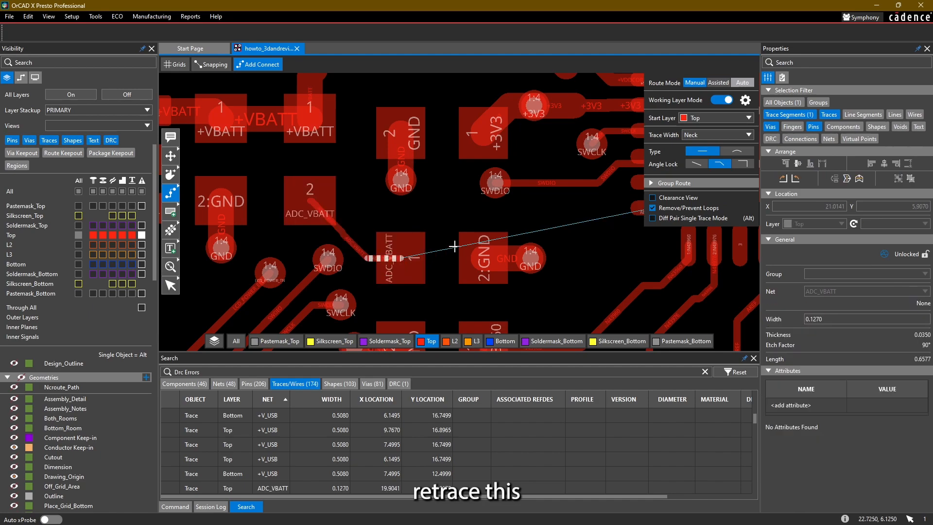
left_click(415, 246)
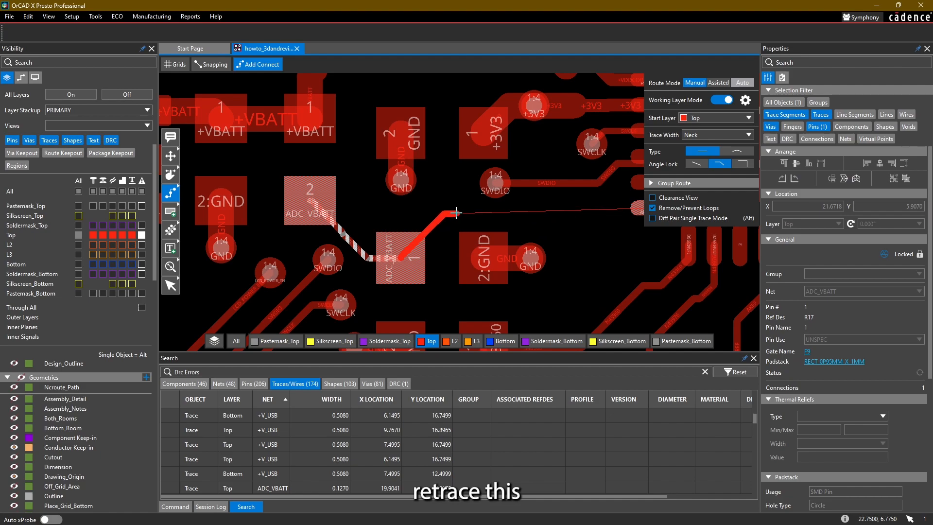
left_click(580, 208)
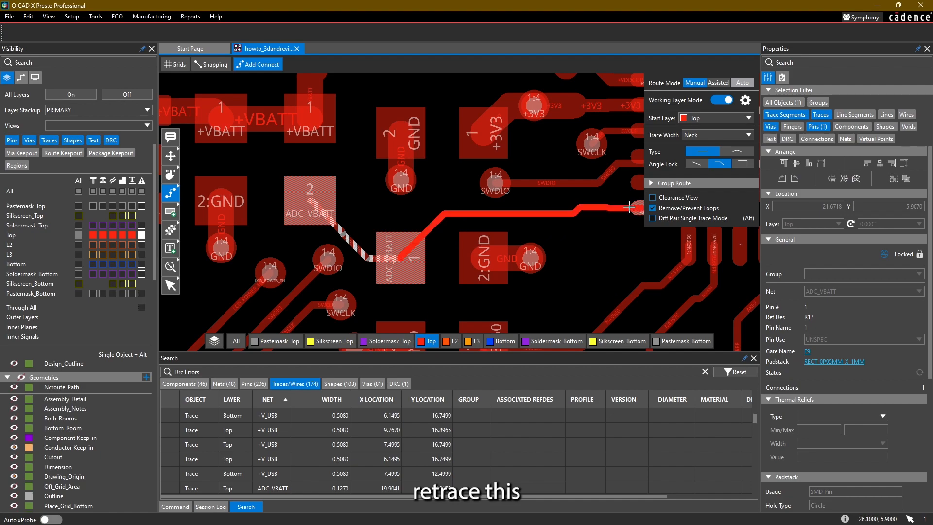
left_click(640, 209)
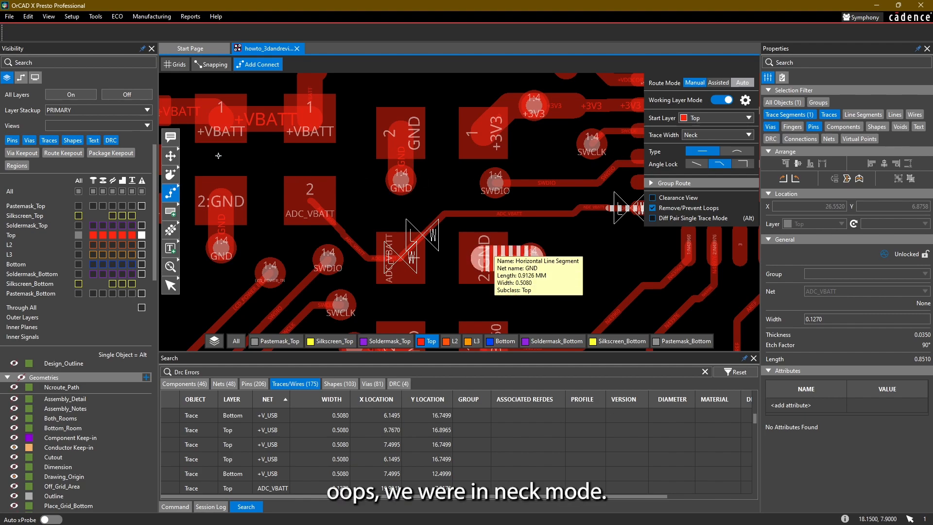
Delete both neck-width ADC_VBATT routes by selecting whole traces instead of single segments
left_click(170, 285)
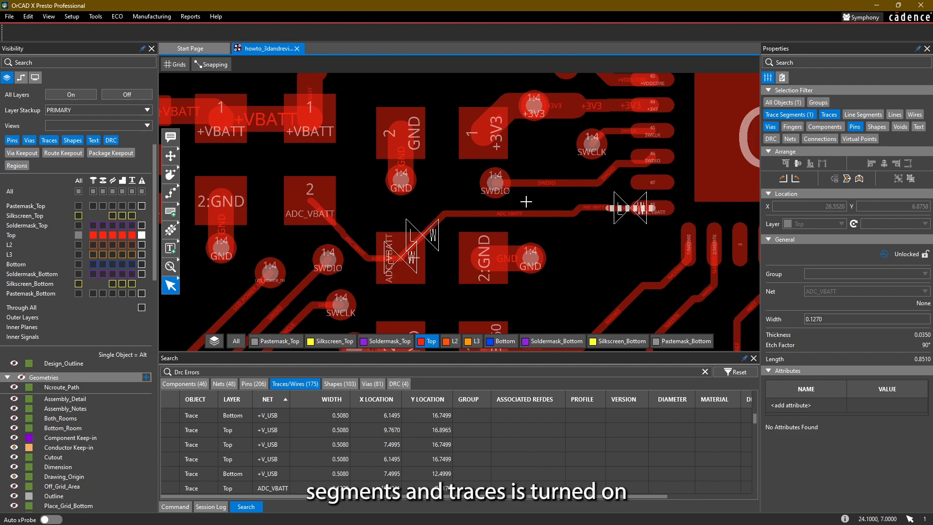
mouse_move(534, 213)
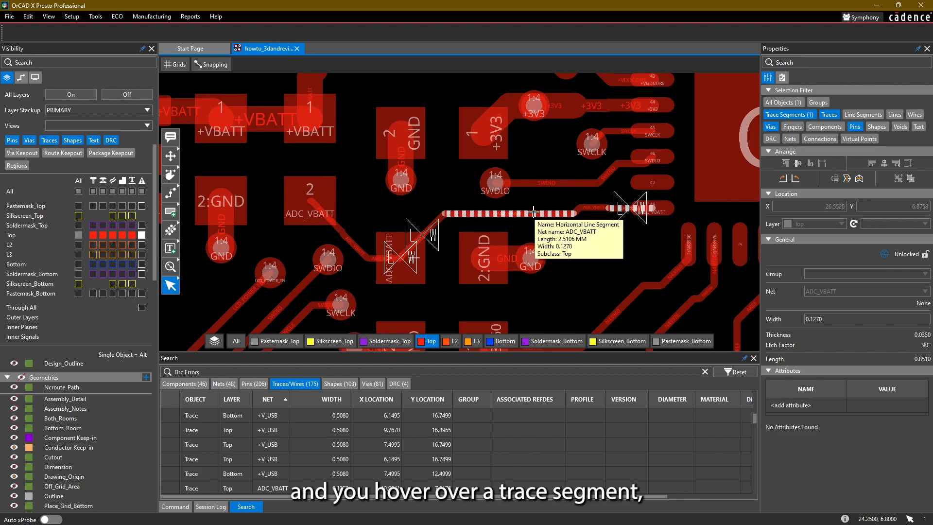
key("Tab")
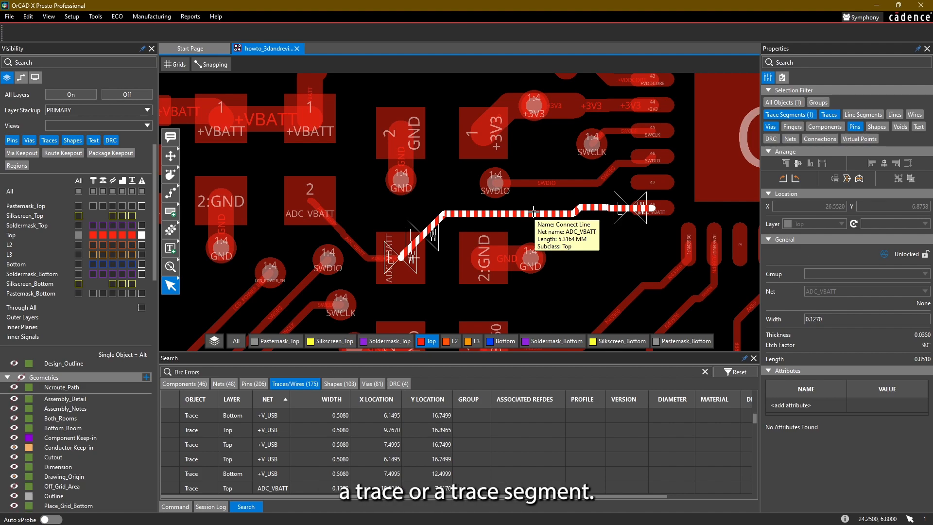
key("Tab")
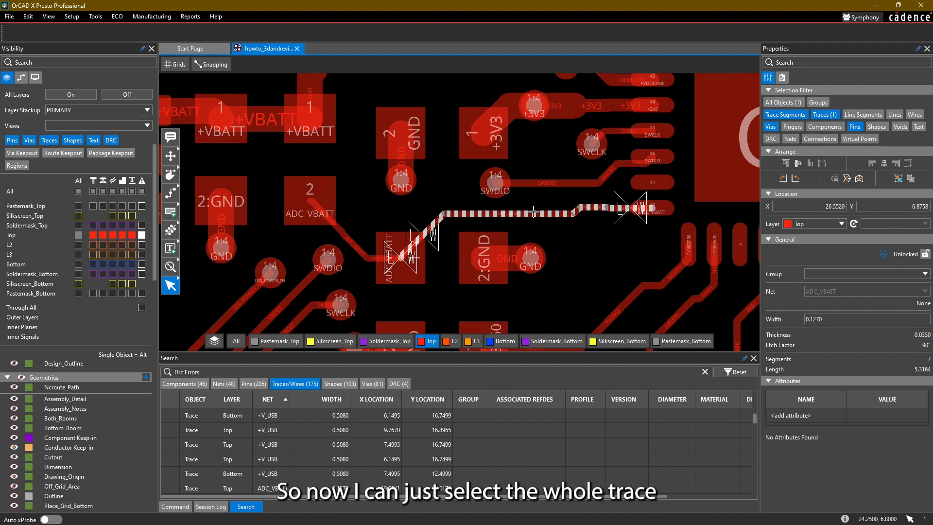
key("Delete")
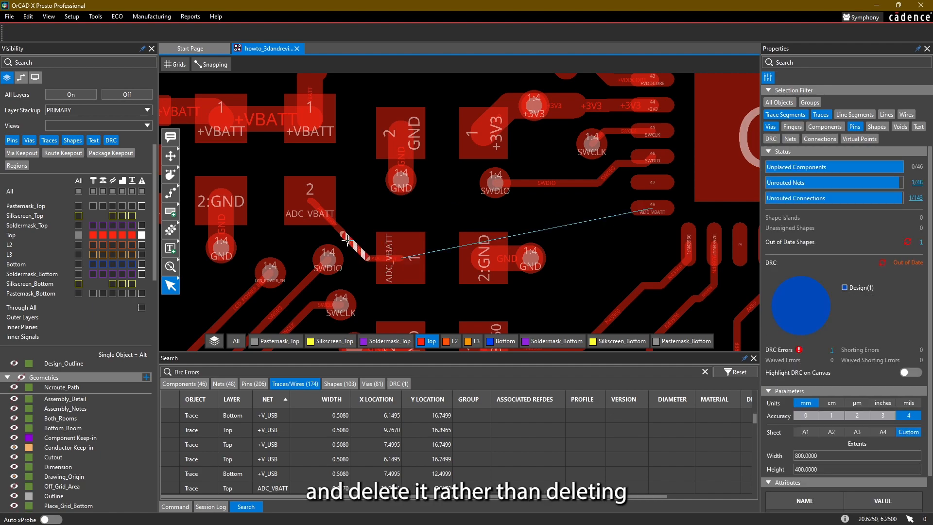
left_click(346, 239)
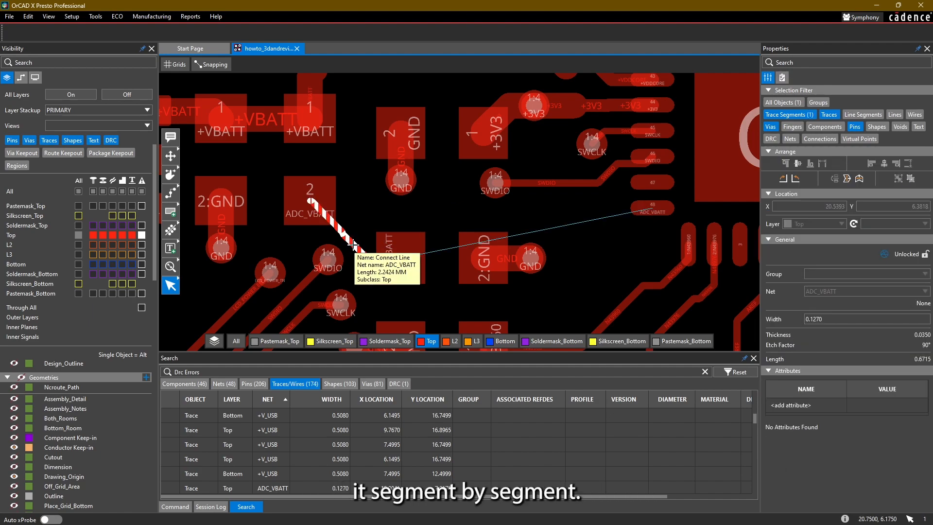
key("Delete")
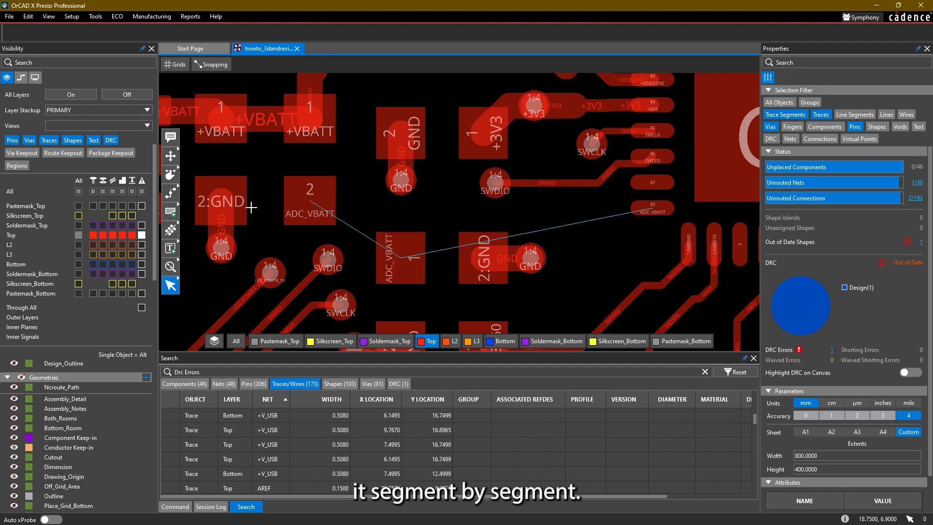
Route ADC_VBATT from R16 pin 2 to R17 pin 1 and on to the IC pin with Auto trace width
left_click(170, 193)
left_click(707, 136)
left_click(709, 151)
left_click(325, 214)
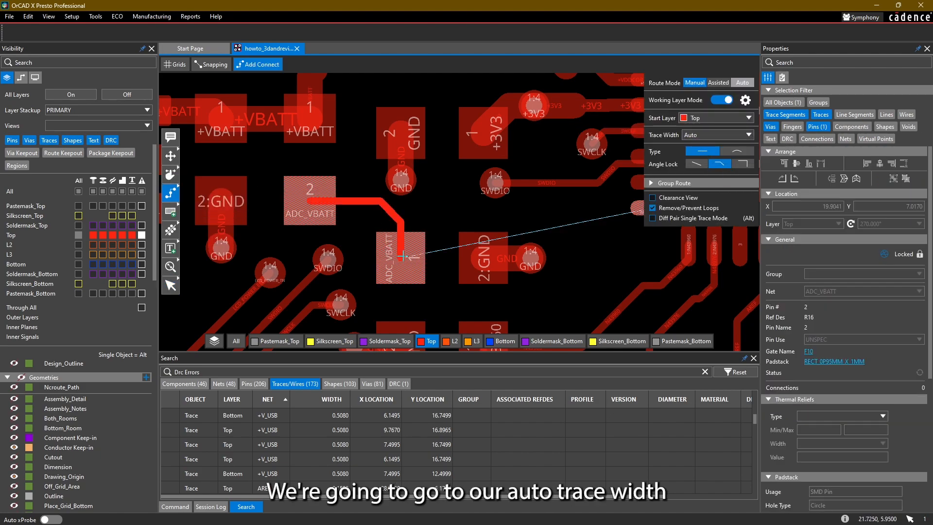
left_click(401, 256)
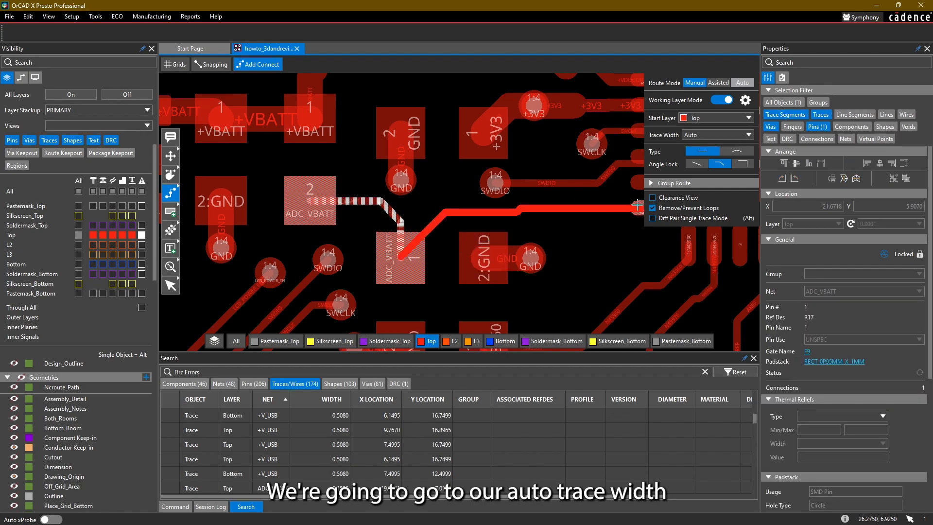
left_click(637, 208)
Slide the new ADC_VBATT segments around R16 pin 2 and R17 pin 1 to even out the route
left_click(171, 174)
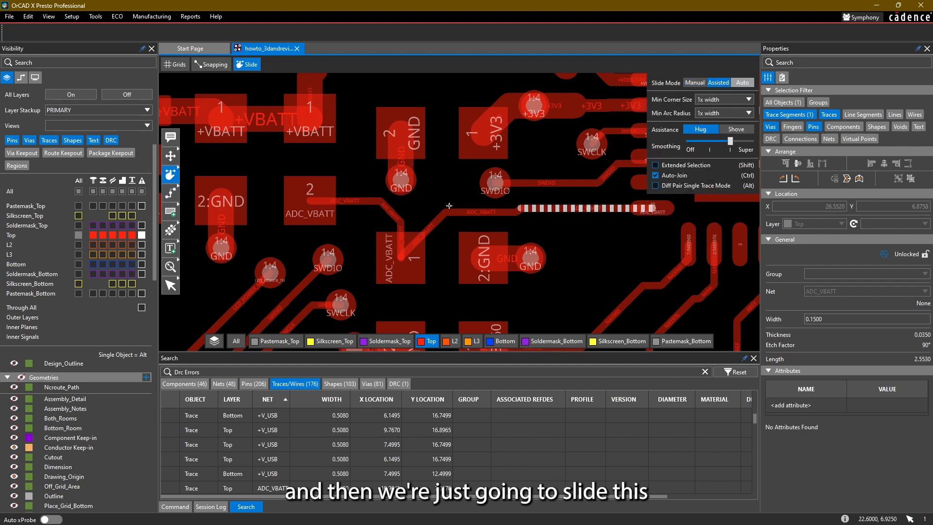
left_click_drag(490, 209, 509, 210)
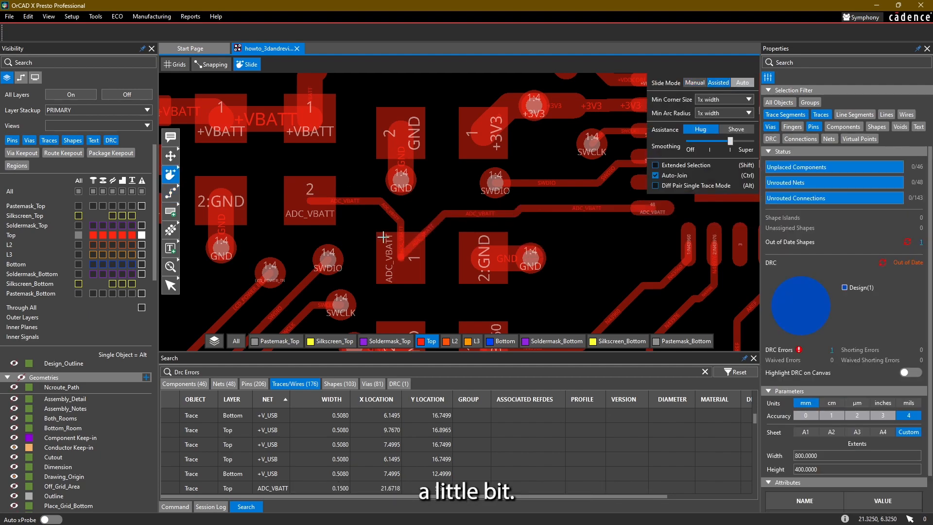
scroll(391, 220, "up", 3)
left_click_drag(399, 209, 333, 253)
Slide the N43960 and N43976 segments running from the IC pins to their component pads
scroll(512, 227, "down", 2)
middle_click_drag(609, 228, 516, 221)
scroll(494, 221, "up", 3)
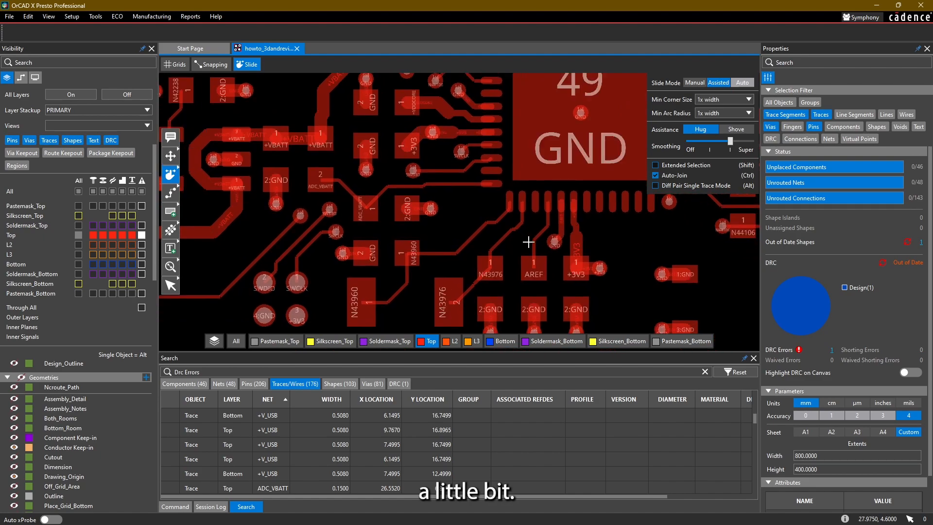
left_click_drag(471, 256, 482, 281)
left_click_drag(373, 215, 398, 230)
Turn smoothing off and slide the narrow +3V3 segment below IC pin 6 in line with the wider trace
scroll(388, 193, "down", 2)
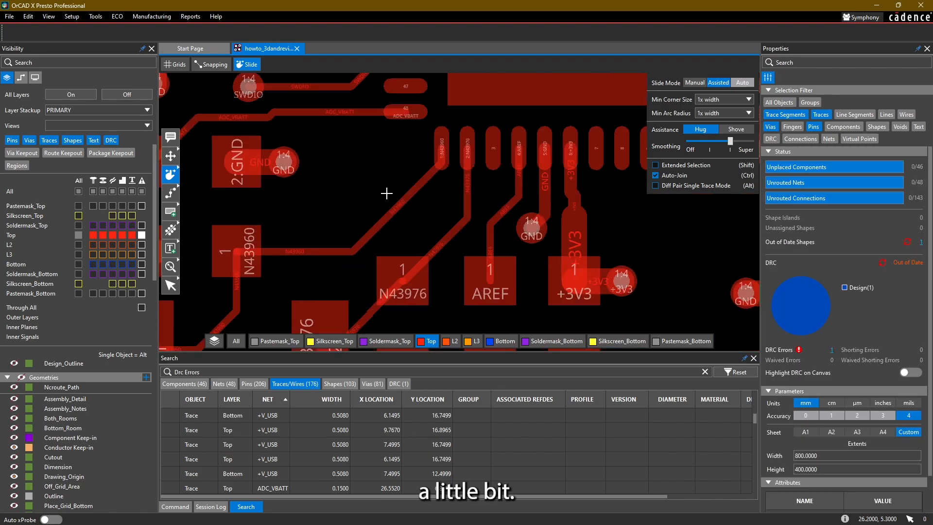
scroll(497, 230, "up", 1)
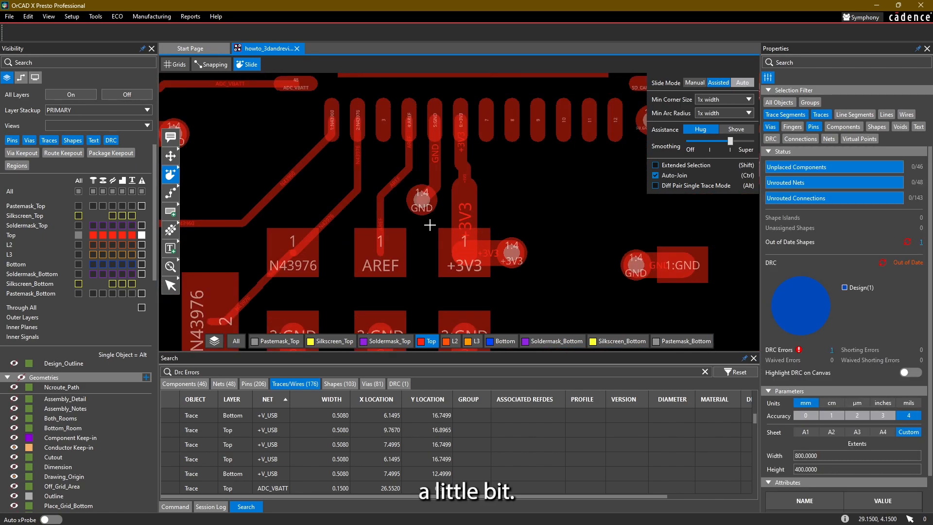
scroll(469, 170, "up", 2)
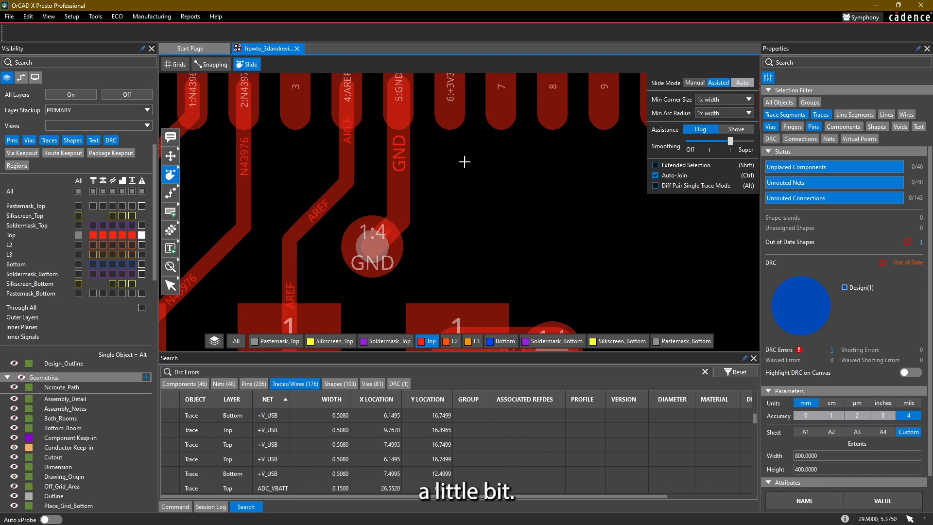
left_click(464, 154)
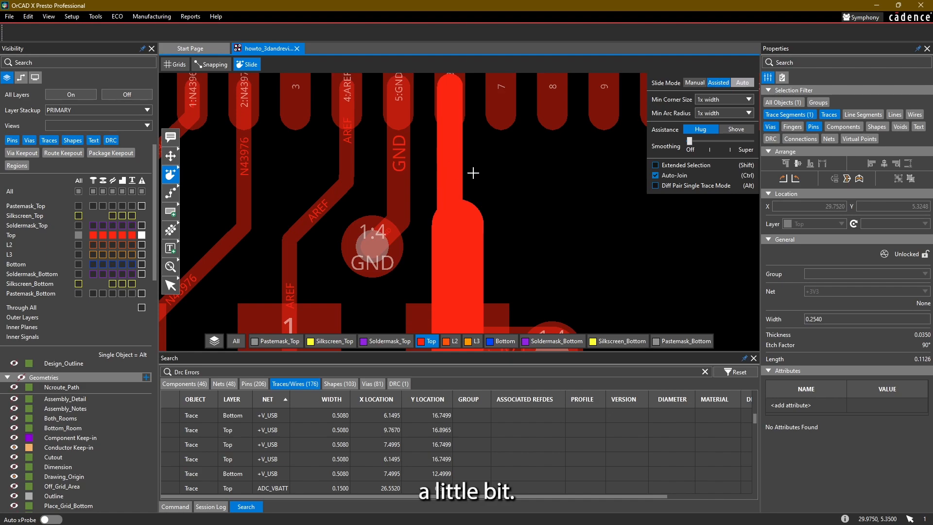
left_click_drag(472, 180, 470, 181)
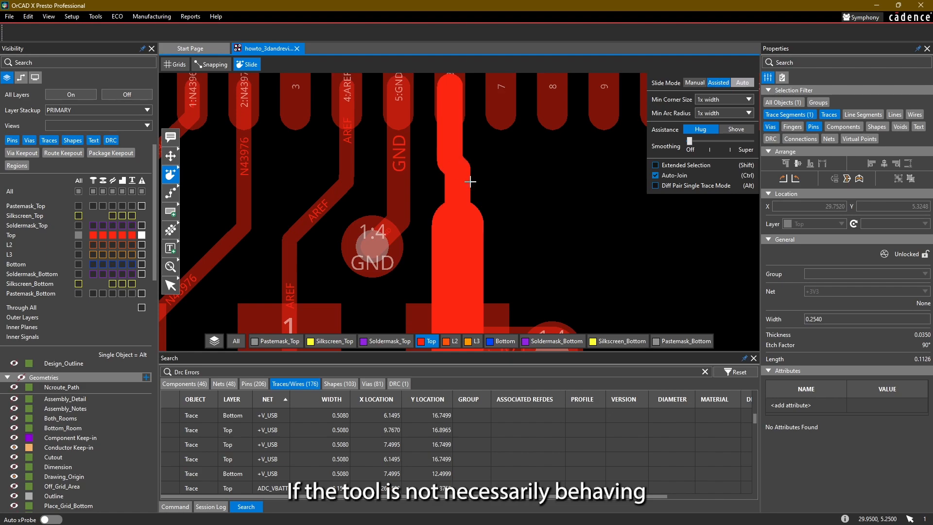
left_click(471, 182)
scroll(501, 170, "down", 2)
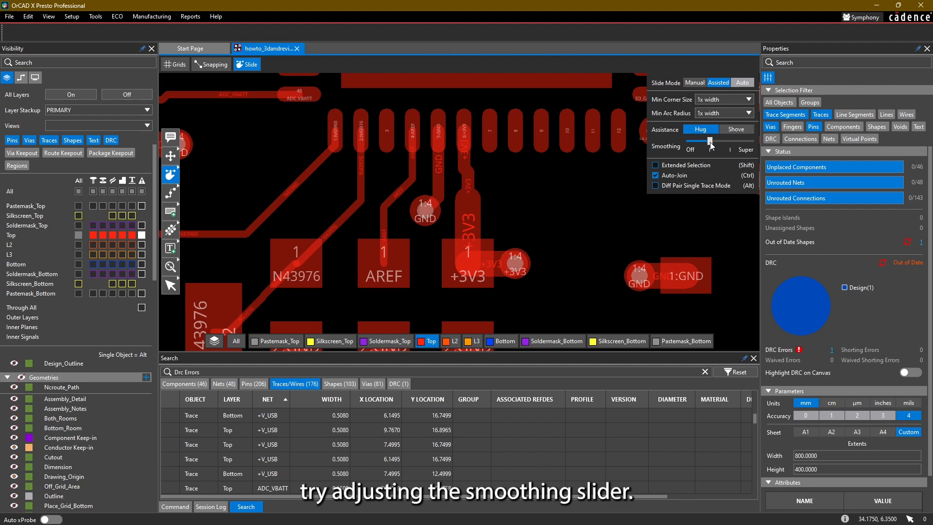
Examine the top-layer routing around the SWDIO and SWCLK pads and across the +VBATT and +12V0 area
scroll(442, 190, "down", 1)
middle_click_drag(307, 213, 447, 214)
scroll(312, 220, "up", 2)
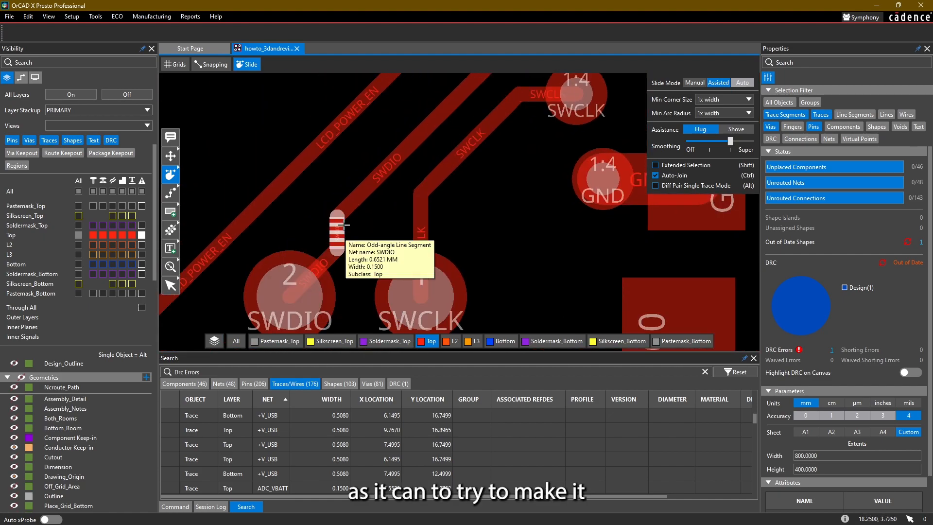
scroll(312, 202, "down", 1)
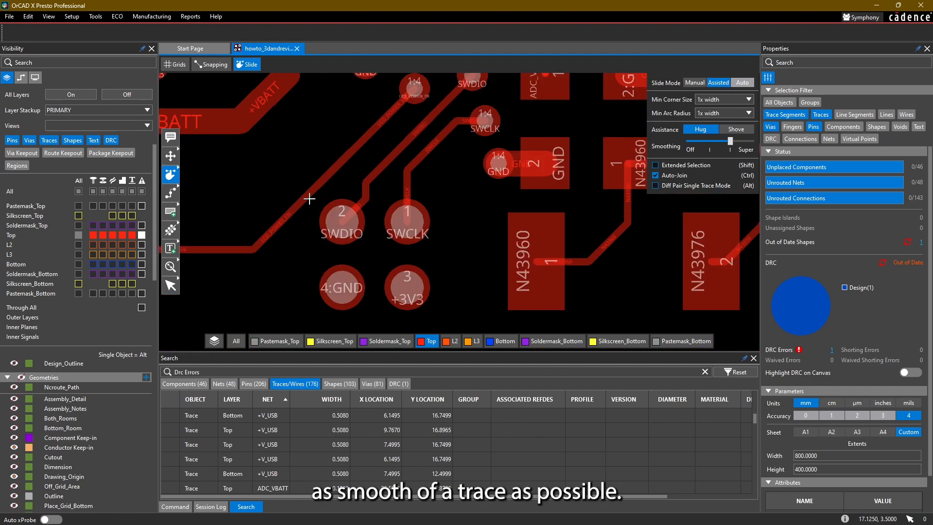
middle_click_drag(372, 168, 504, 152)
middle_click_drag(315, 229, 666, 191)
scroll(474, 213, "down", 1)
middle_click_drag(477, 193, 494, 220)
scroll(356, 212, "up", 1)
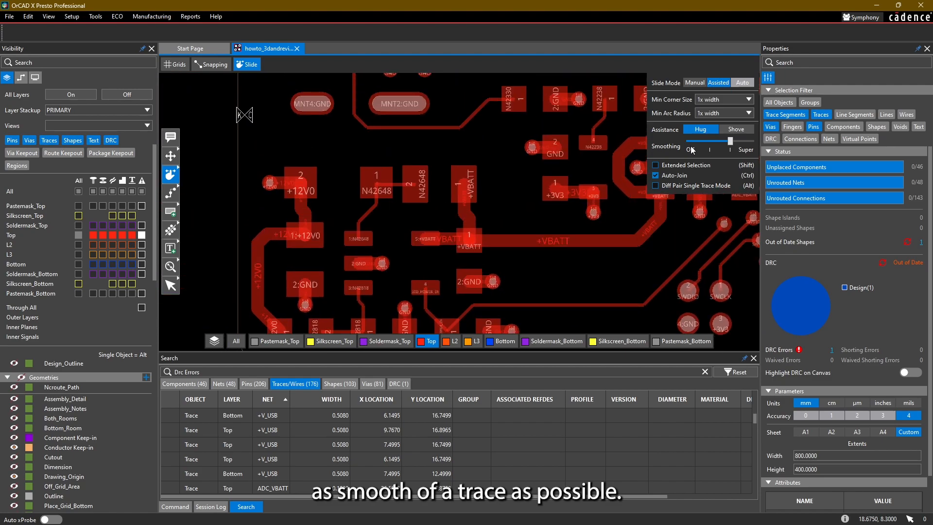
Slide the short D_P segment just below its via to even out the trace
middle_click_drag(517, 180, 398, 303)
middle_click_drag(562, 147, 517, 218)
middle_click_drag(497, 169, 316, 124)
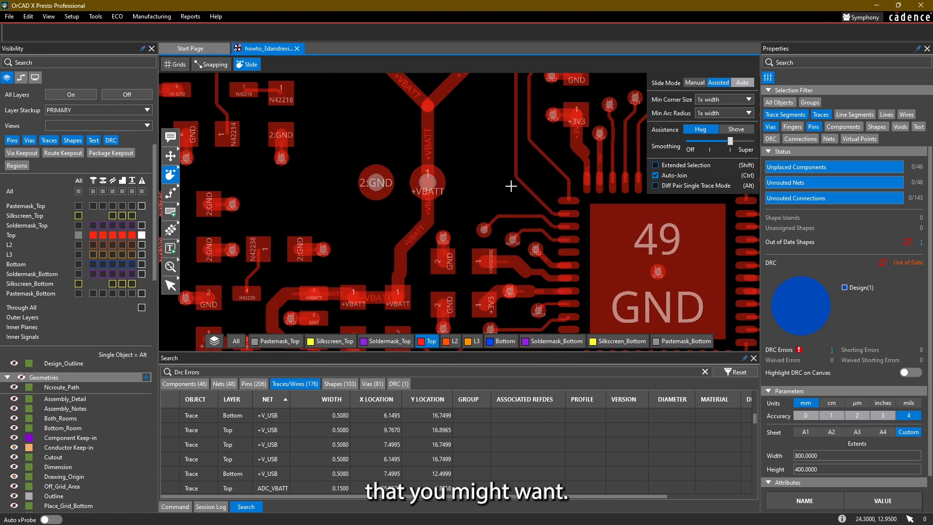
middle_click_drag(558, 235, 452, 237)
scroll(452, 237, "up", 1)
scroll(484, 165, "down", 1)
middle_click_drag(546, 137, 400, 187)
scroll(372, 187, "up", 3)
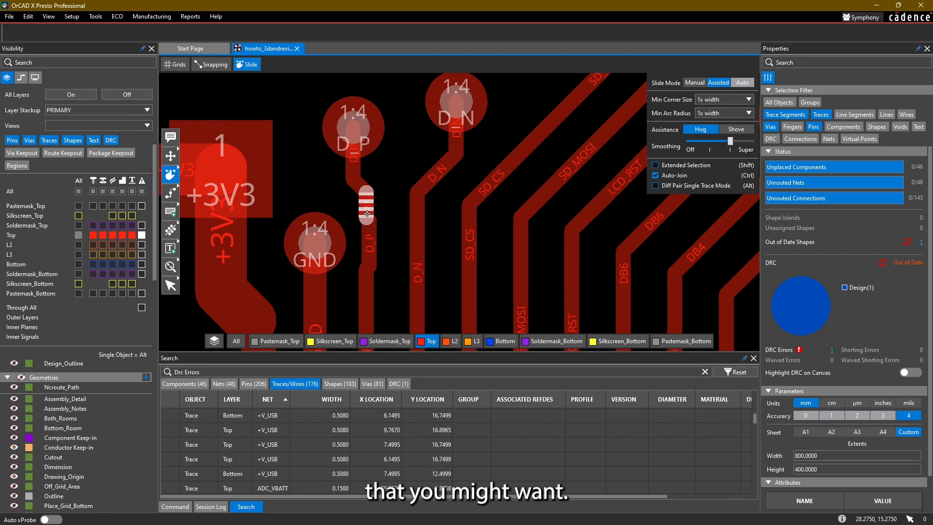
left_click(367, 214)
mouse_move(384, 208)
left_mouse_down()
mouse_move(300, 204)
mouse_move(386, 207)
mouse_move(380, 213)
left_mouse_up()
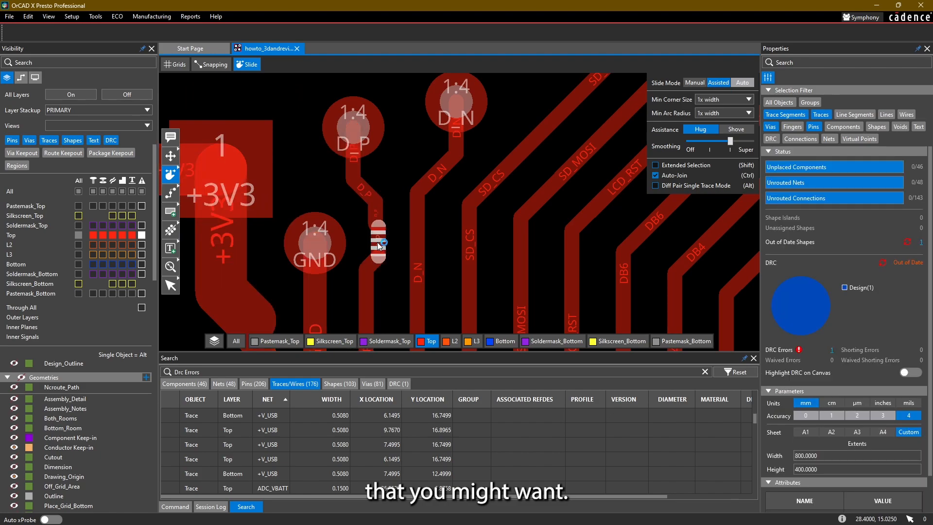
Slide the DB3, DB5 and DB7 segments between their vias and connector pins 9, 7 and 5
scroll(423, 162, "down", 3)
scroll(441, 271, "up", 4)
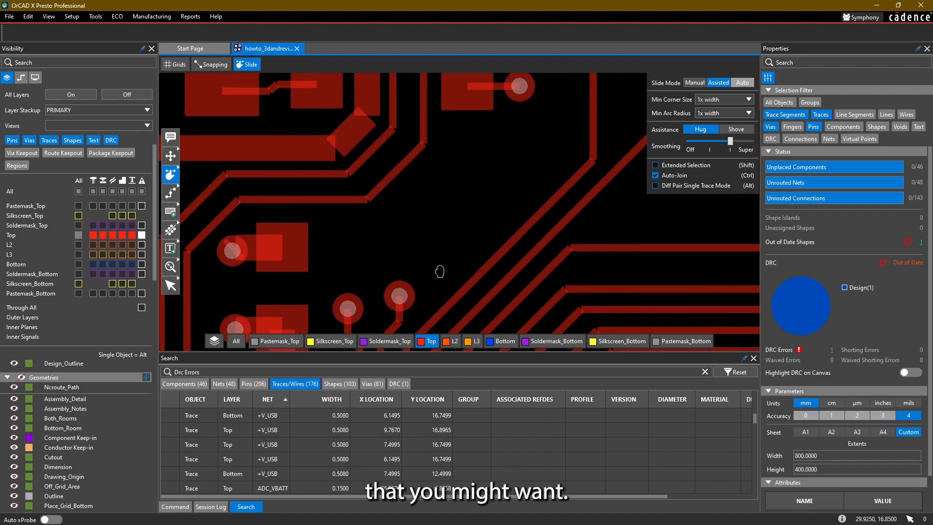
scroll(440, 271, "down", 3)
scroll(532, 187, "down", 5)
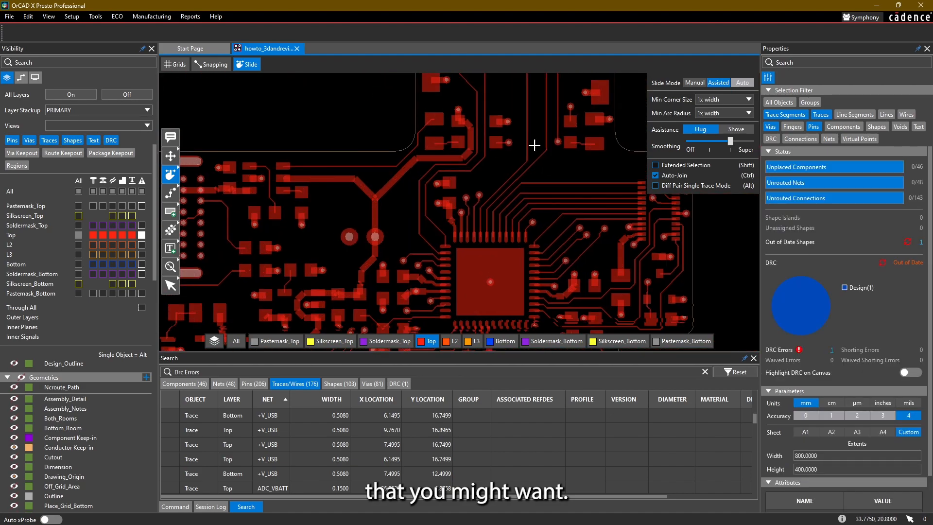
scroll(449, 199, "up", 3)
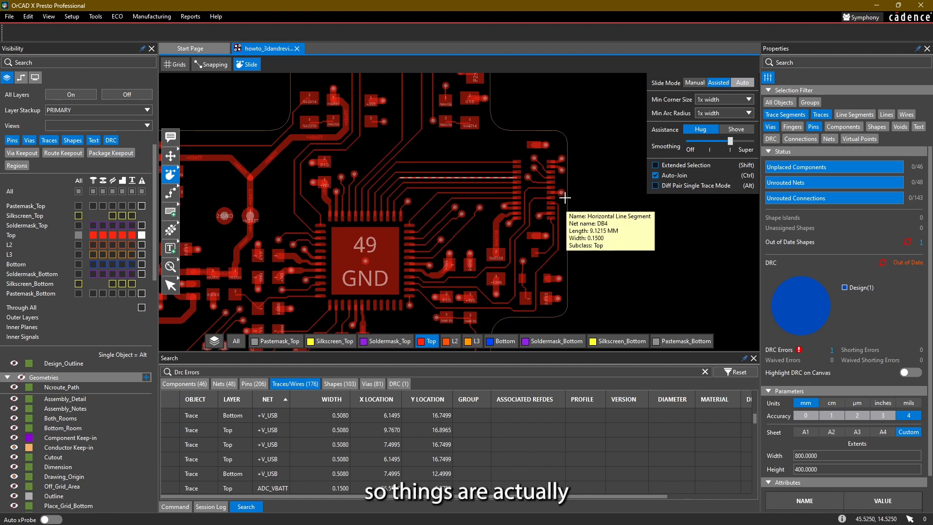
scroll(534, 180, "up", 4)
middle_click_drag(479, 240, 457, 161)
left_click(458, 236)
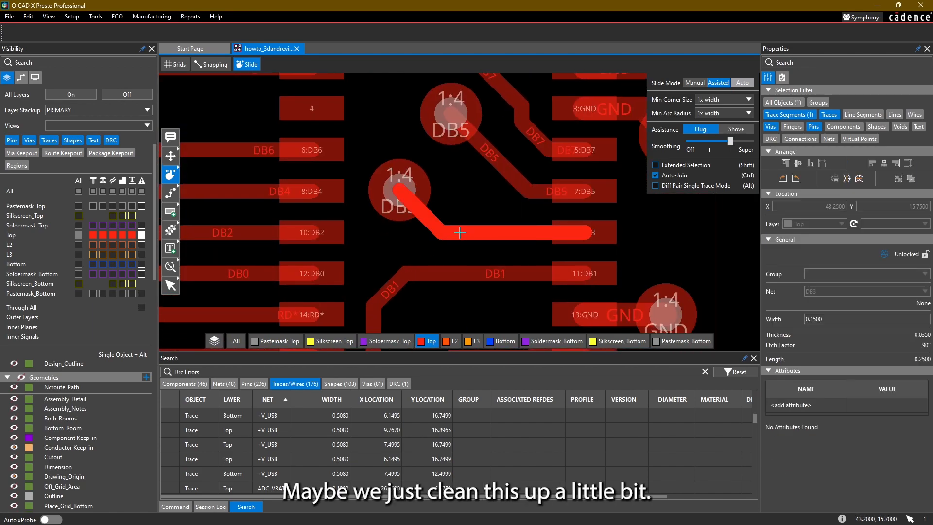
left_click(485, 174)
middle_click_drag(475, 167, 449, 215)
left_click(501, 169)
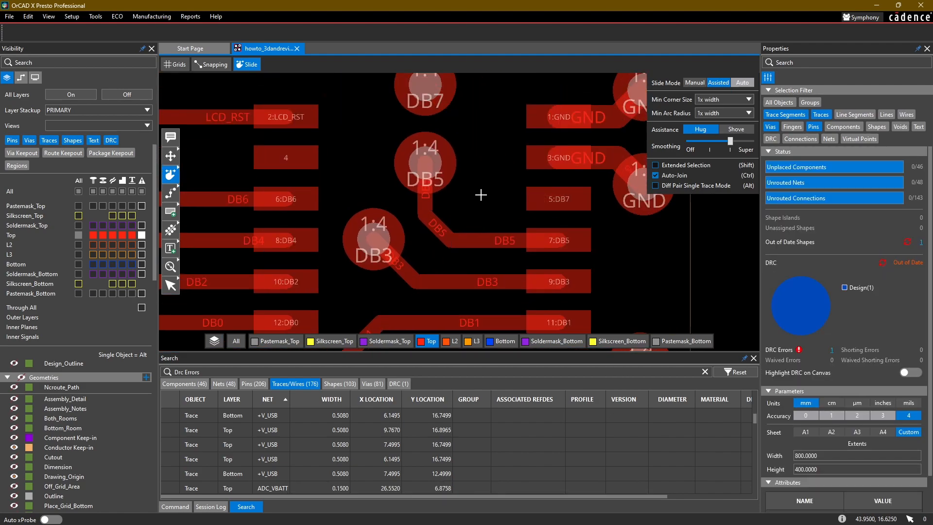
Slide the short DB5 segment beside its via near the 49-pin IC to smooth the route
scroll(479, 109, "down", 1)
middle_click_drag(456, 121, 426, 70)
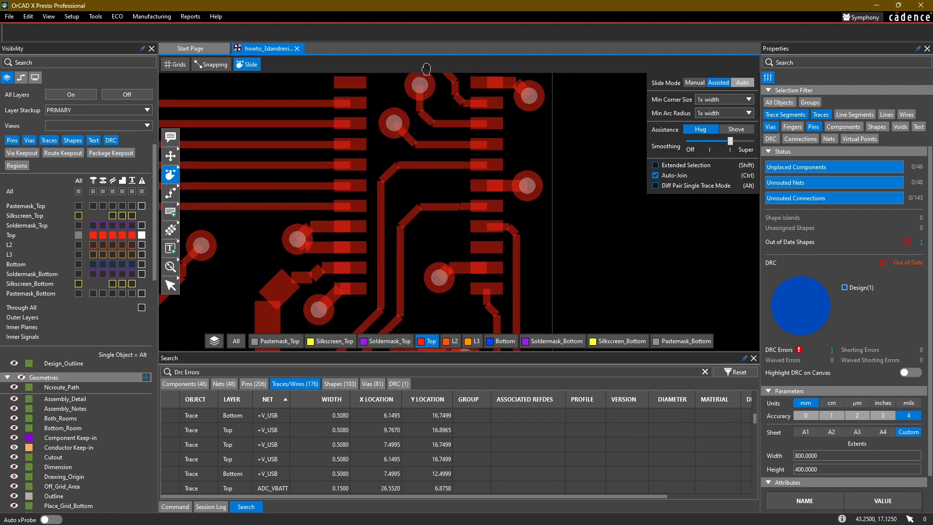
middle_click_drag(434, 149, 448, 173)
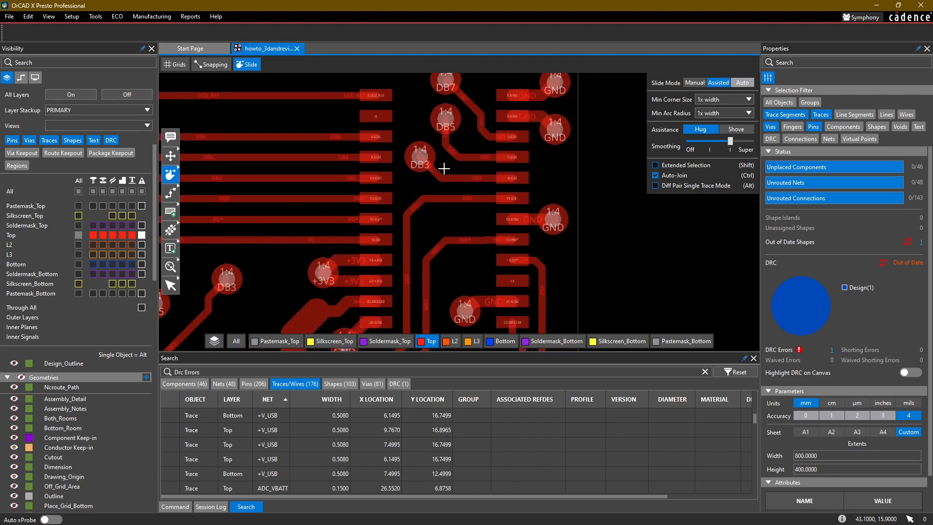
scroll(408, 140, "down", 1)
middle_click_drag(354, 99, 464, 225)
middle_click_drag(402, 135, 583, 148)
middle_click_drag(538, 239, 520, 121)
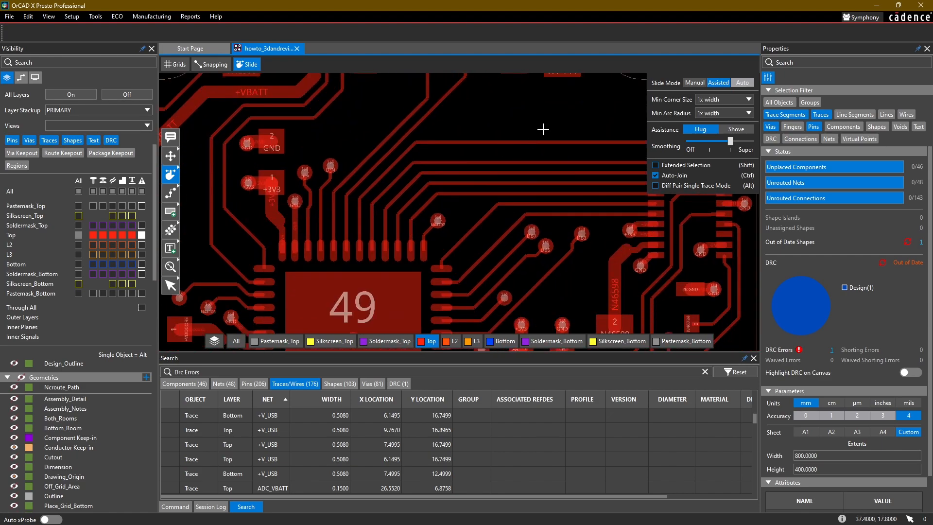
scroll(582, 279, "up", 1)
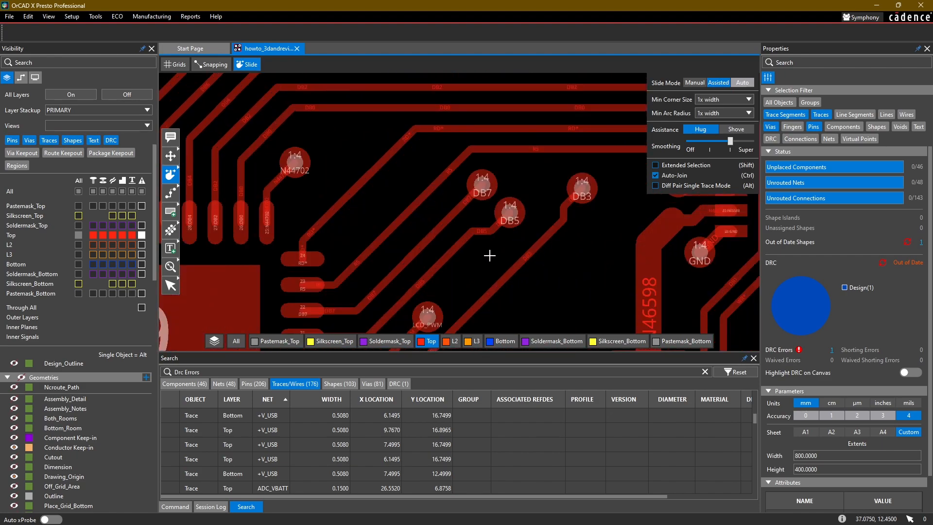
middle_click_drag(482, 231, 477, 191)
left_click(492, 173)
left_click(492, 173)
Examine the remaining top-layer traces around the IC, LCD_PWM and the +12V0 and +VBATT area for uneven routing
middle_click_drag(529, 234, 526, 169)
scroll(524, 214, "down", 1)
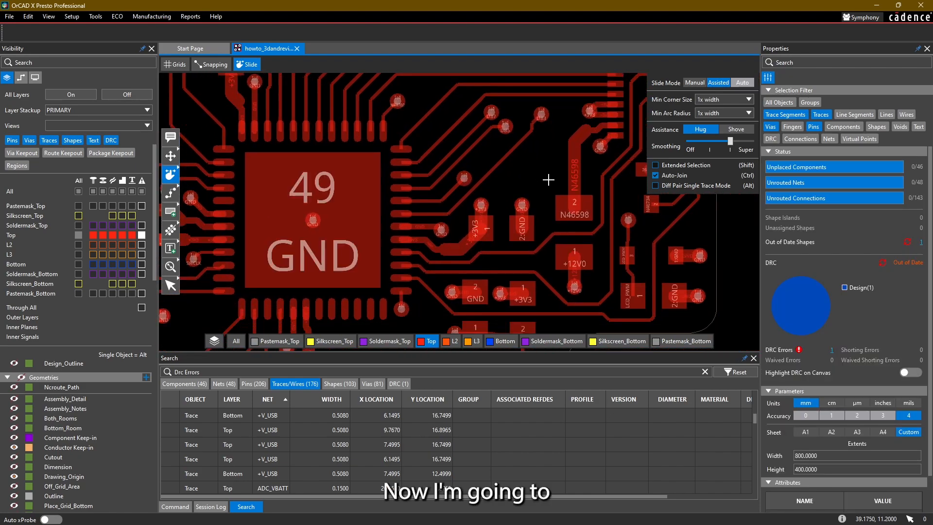
scroll(546, 178, "up", 2)
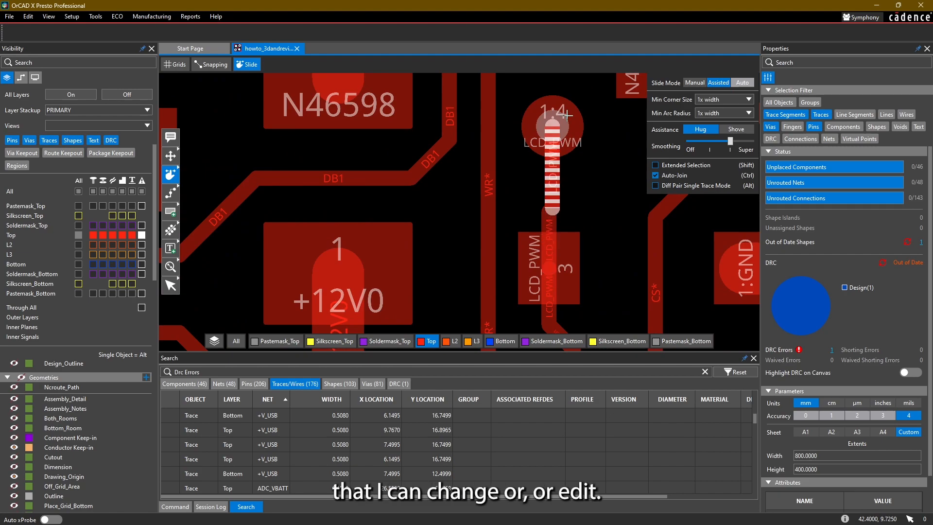
middle_click_drag(548, 209, 476, 220)
scroll(494, 181, "down", 2)
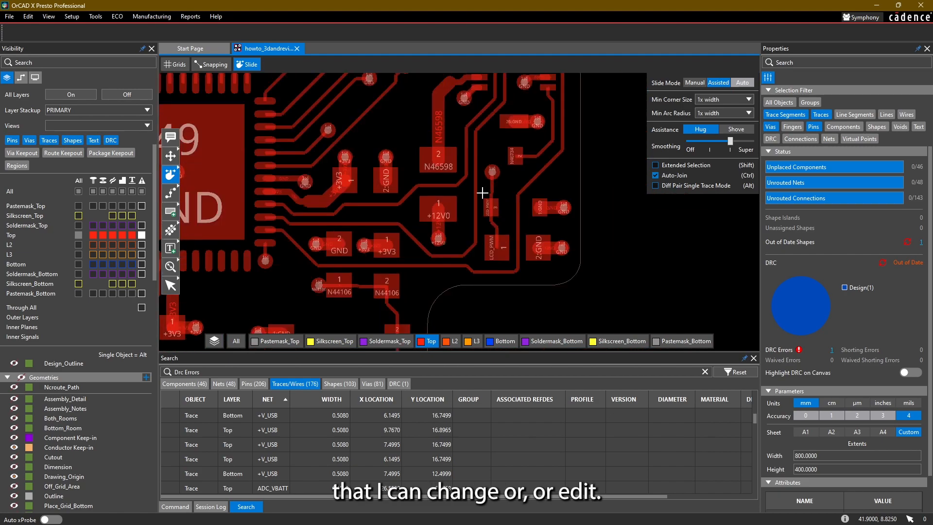
scroll(484, 192, "down", 2)
scroll(497, 228, "up", 1)
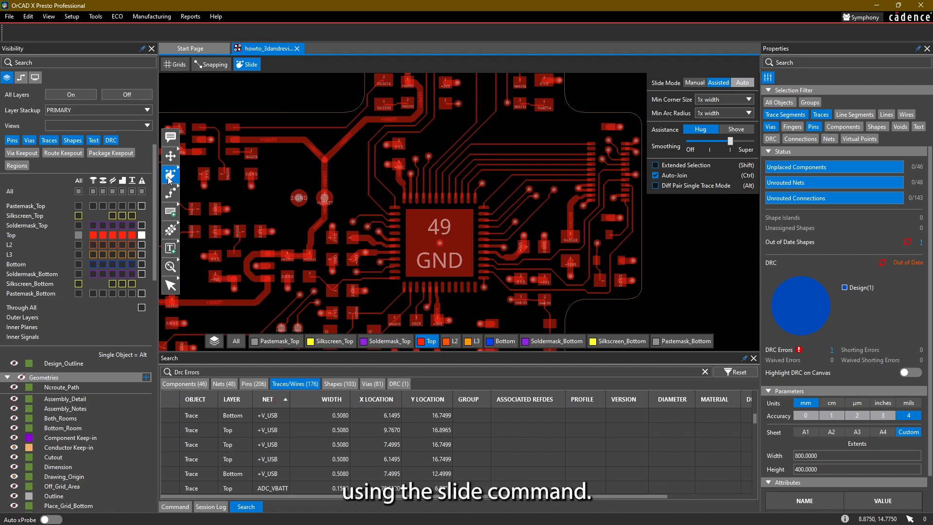
scroll(285, 197, "up", 4)
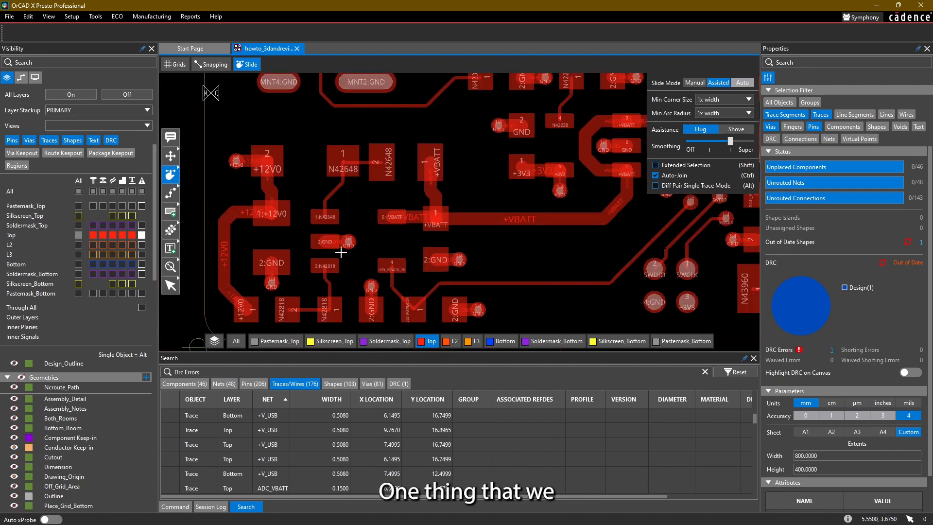
scroll(355, 220, "up", 1)
scroll(321, 217, "down", 1)
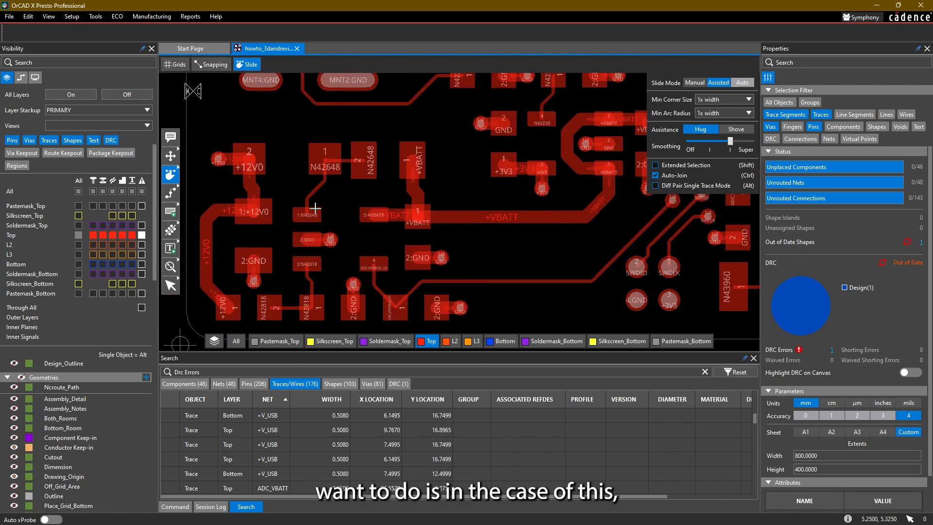
middle_click_drag(315, 208, 370, 175)
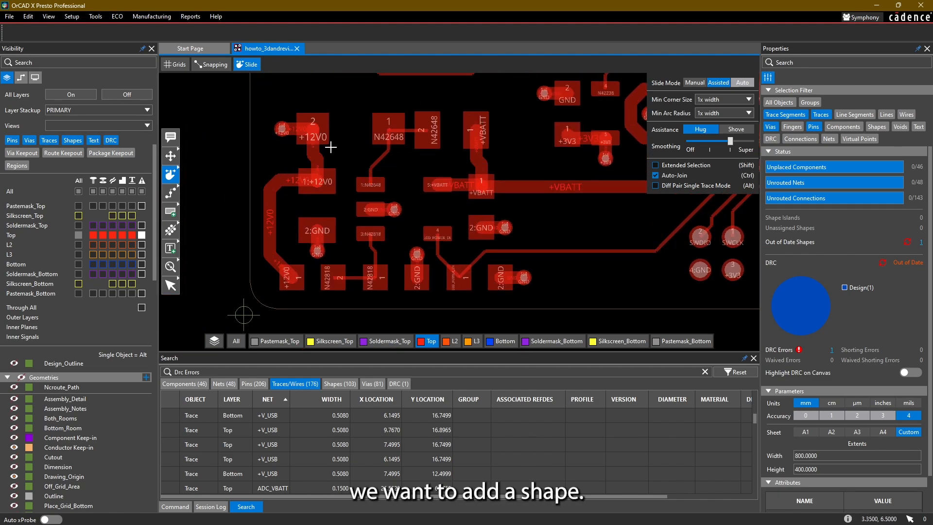
Assign a solid light green colour to the GND net
left_click(169, 211)
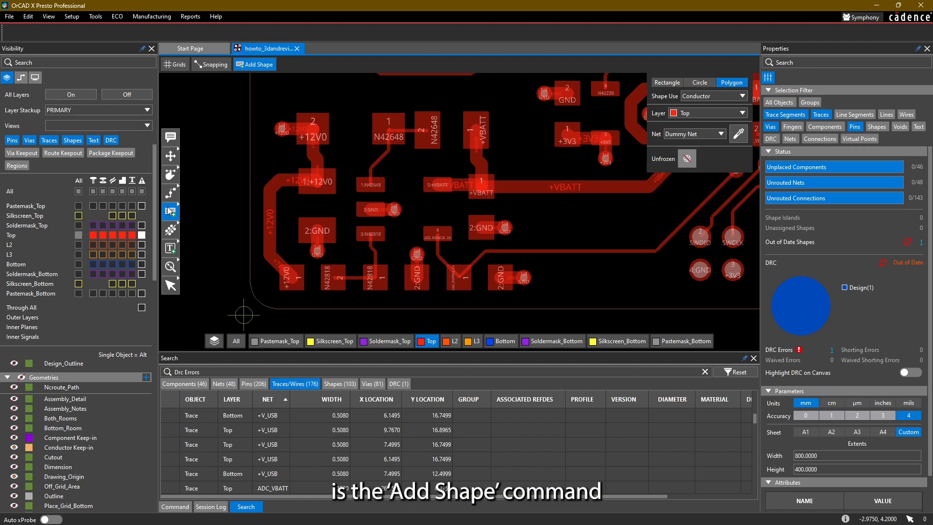
left_click(21, 78)
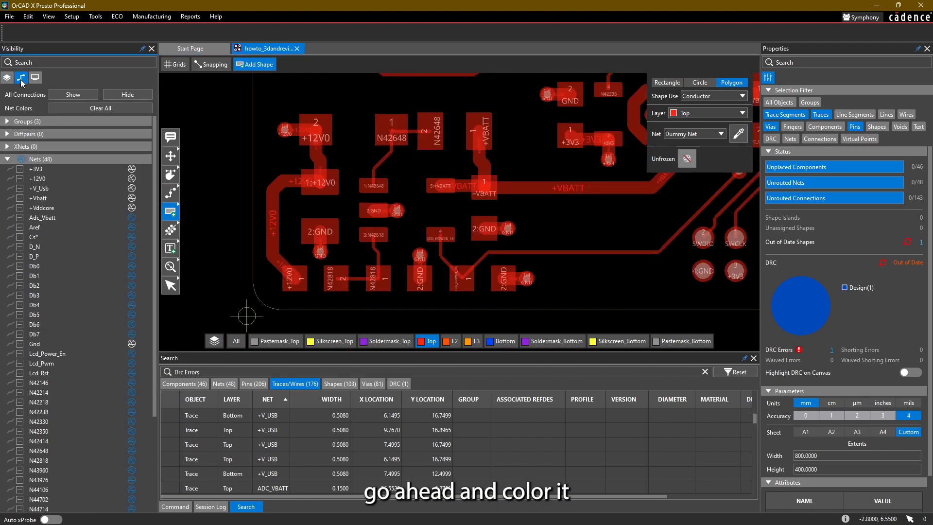
left_click(21, 344)
left_click(117, 337)
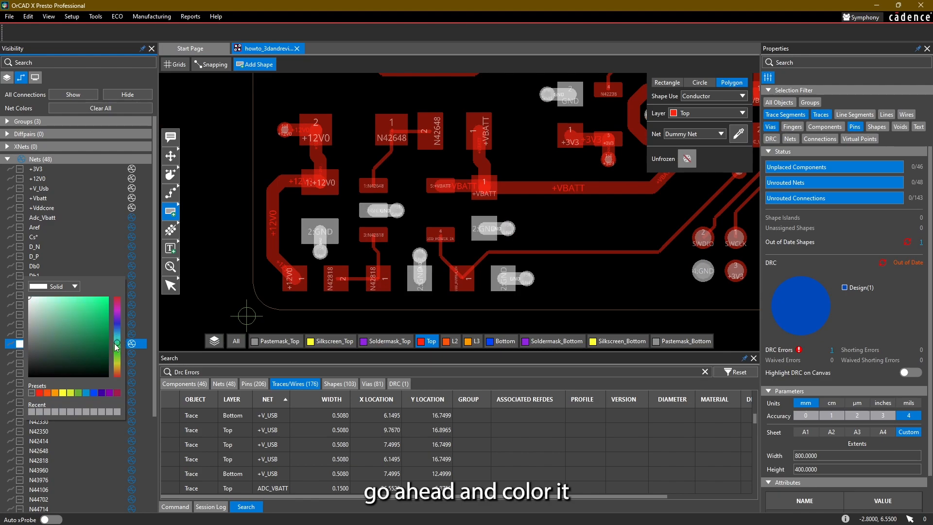
left_click(91, 297)
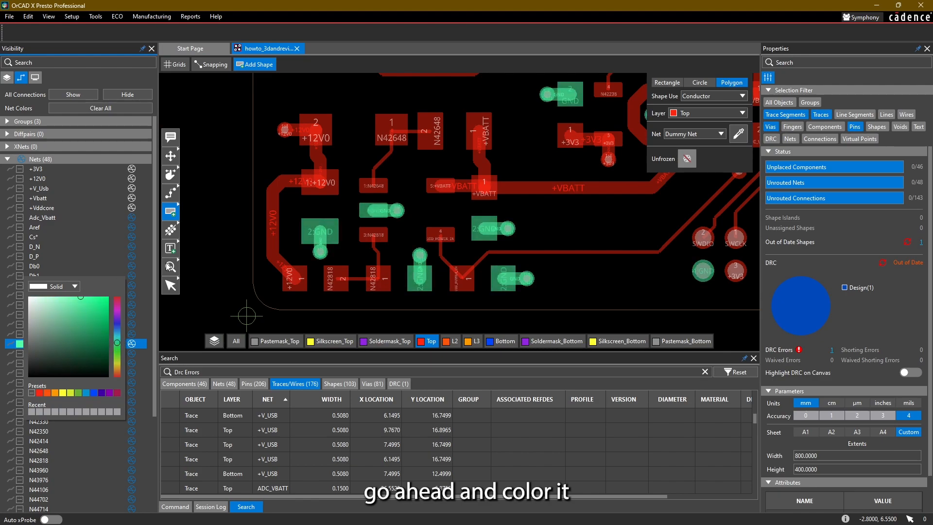
left_click(170, 286)
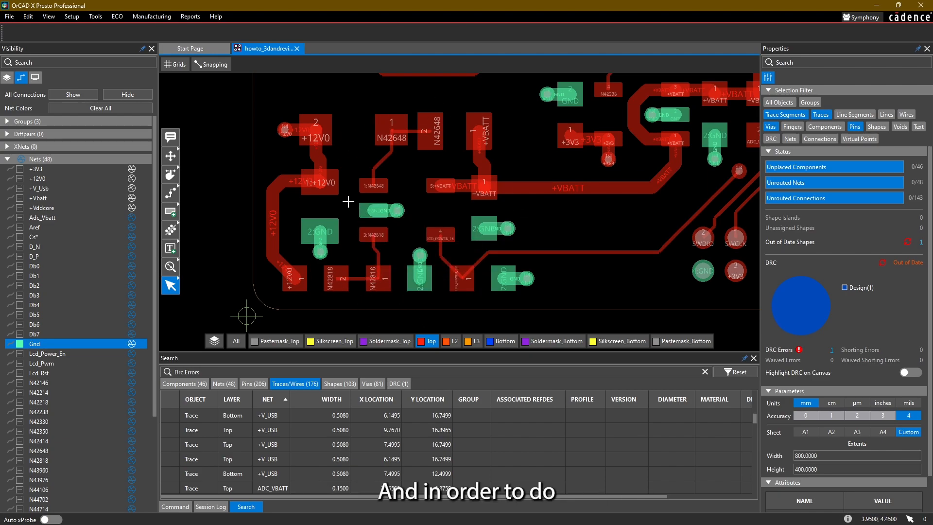
Set up a new polygon conductor shape on the Top layer and assign it to the GND net
scroll(348, 200, "up", 2)
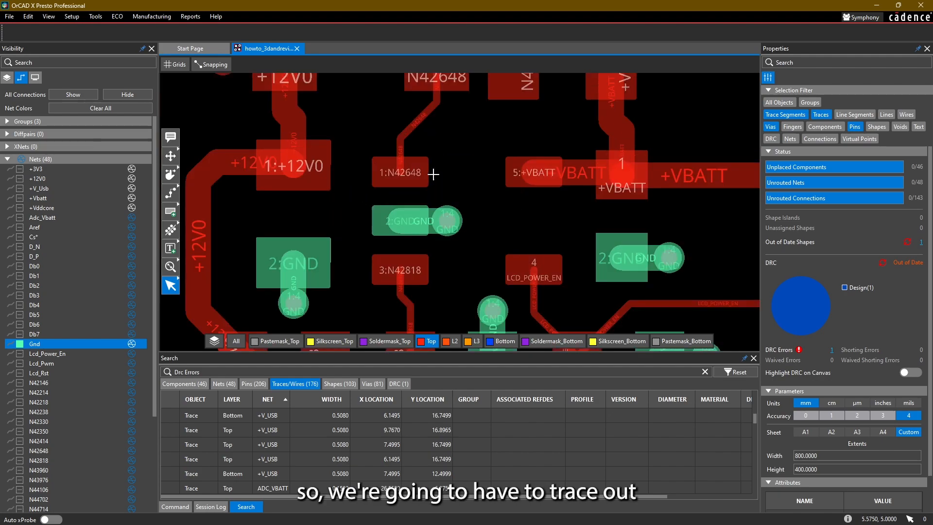
scroll(572, 199, "down", 2)
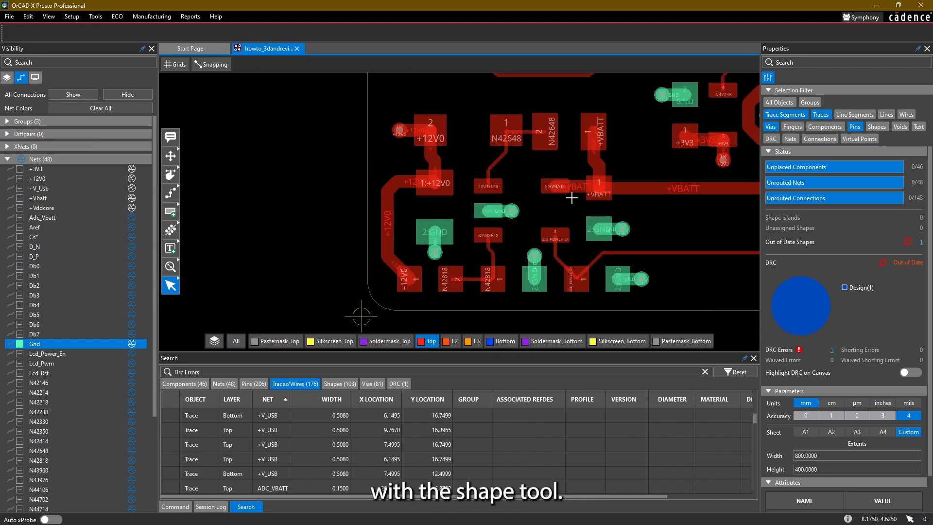
left_click(171, 211)
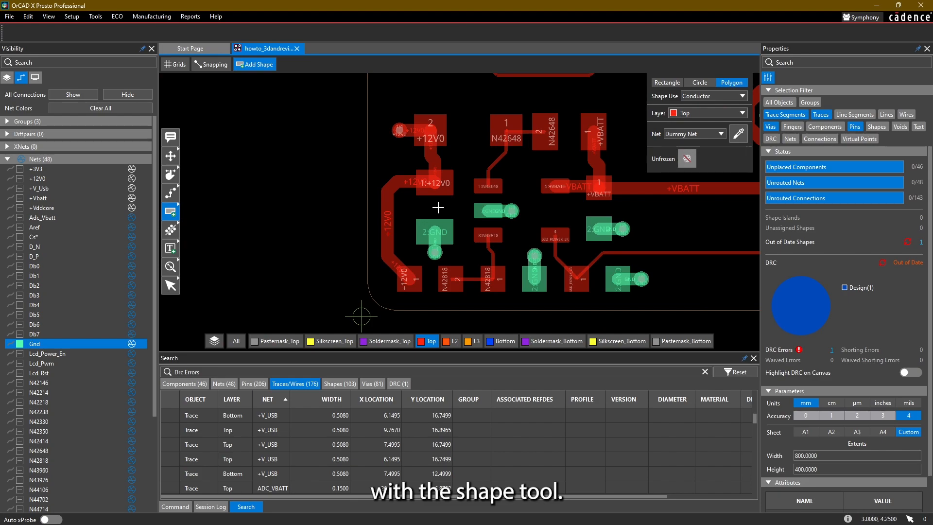
scroll(438, 207, "up", 2)
middle_click_drag(468, 200, 454, 180)
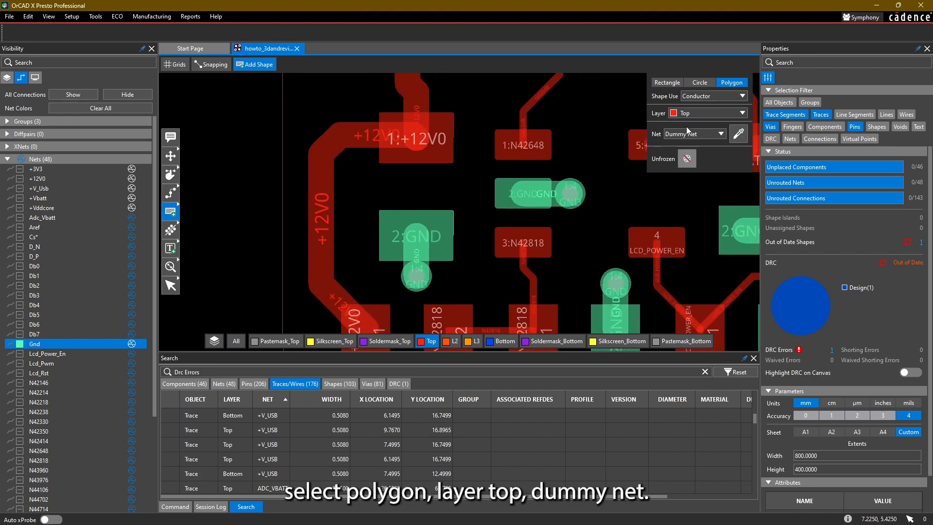
left_click(721, 133)
scroll(686, 190, "down", 2)
scroll(686, 190, "down", 4)
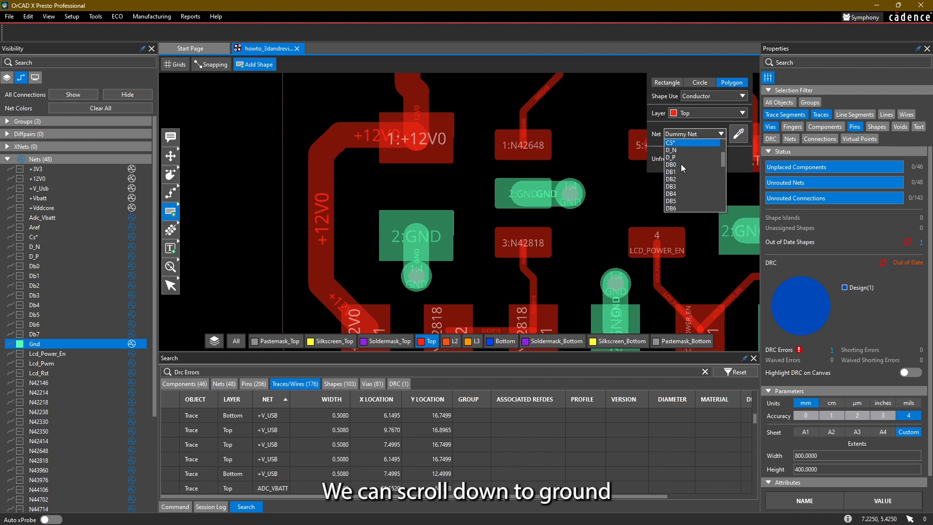
left_click(683, 161)
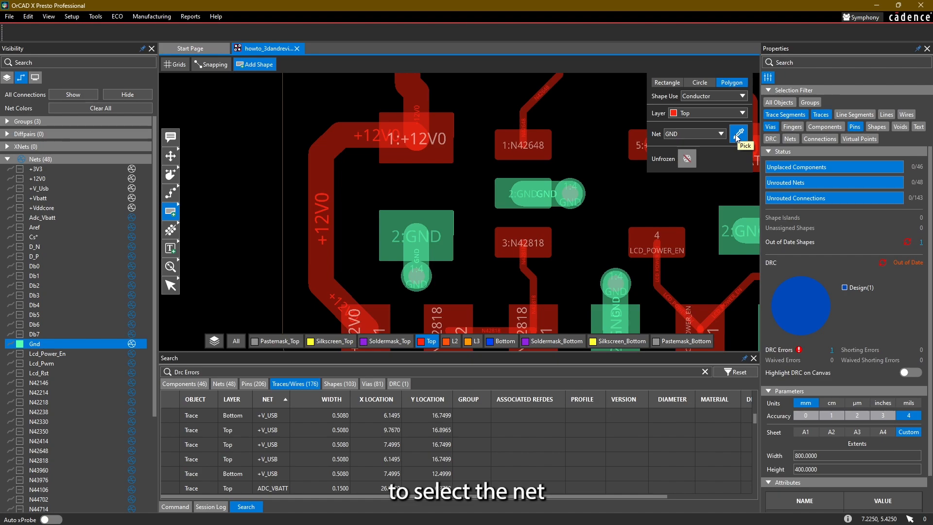
Turn on grid visibility for drawing the shape
middle_click_drag(457, 188, 366, 177)
left_click(180, 64)
left_click(180, 64)
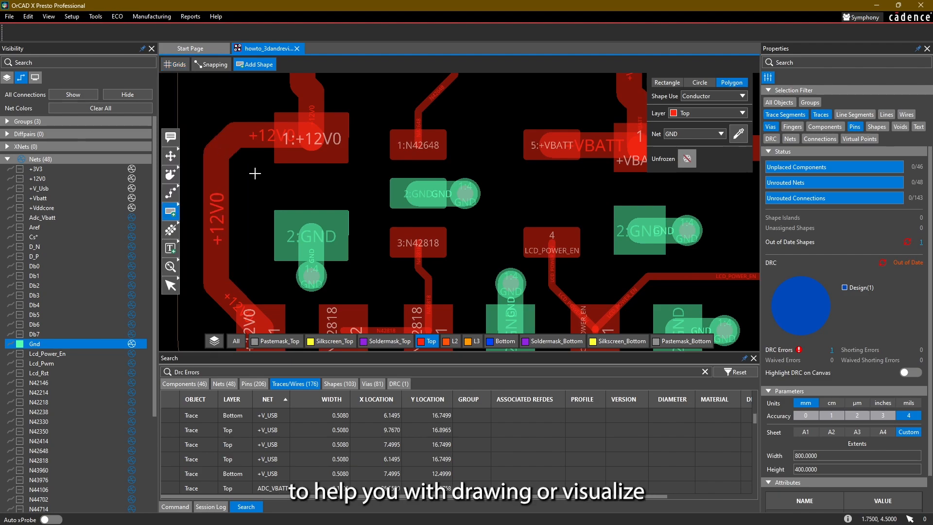
left_click(178, 64)
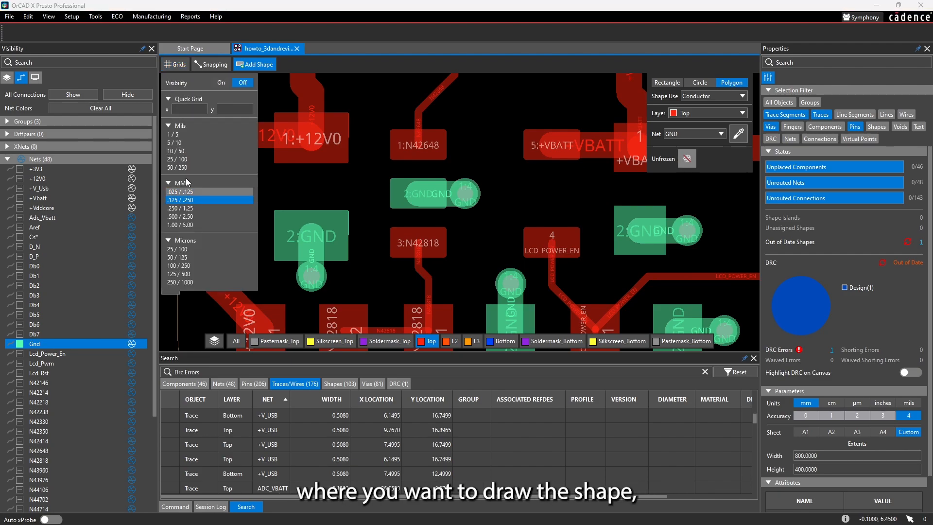
left_click(179, 64)
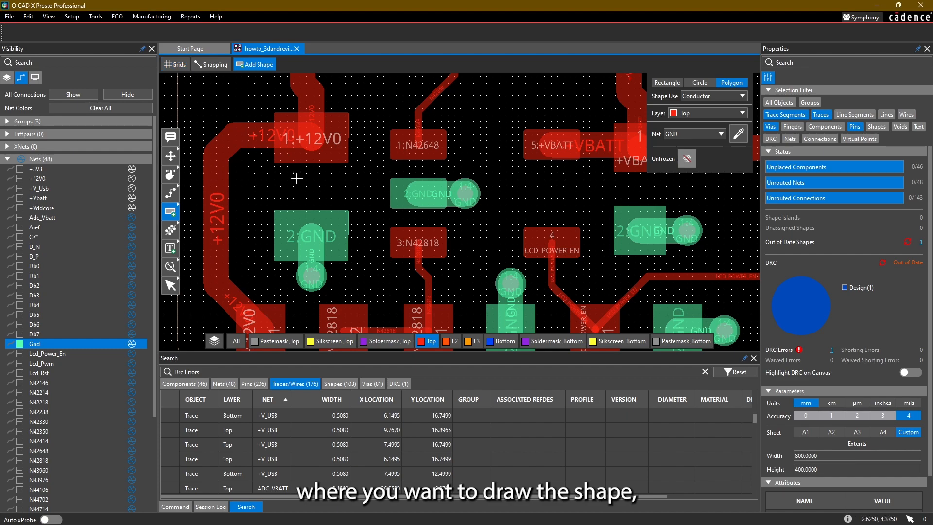
Start the GND polygon outline along the outer side and underside of the GND pad below 1:+12V0, continuing up and over pad 3:N42818
middle_click_drag(298, 177, 264, 139)
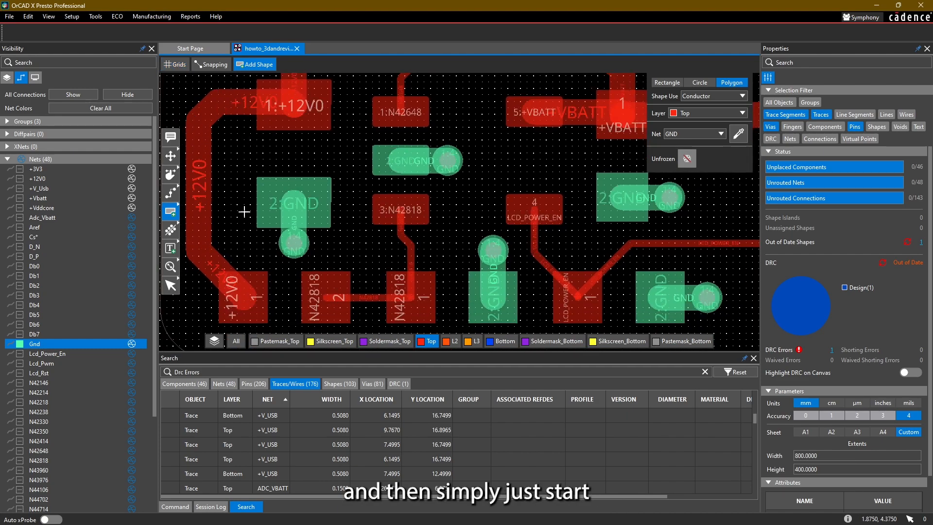
left_click(244, 147)
left_click(244, 262)
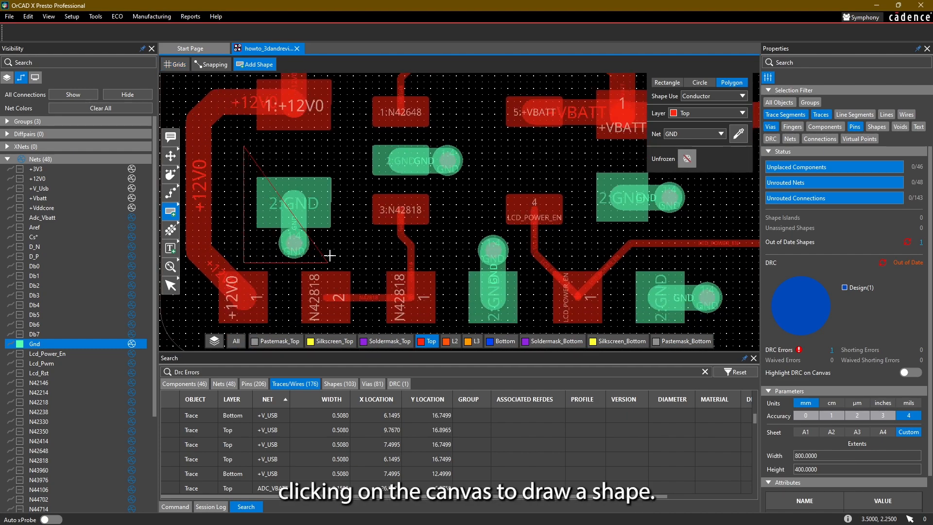
left_click(359, 262)
left_click(359, 185)
left_click(439, 185)
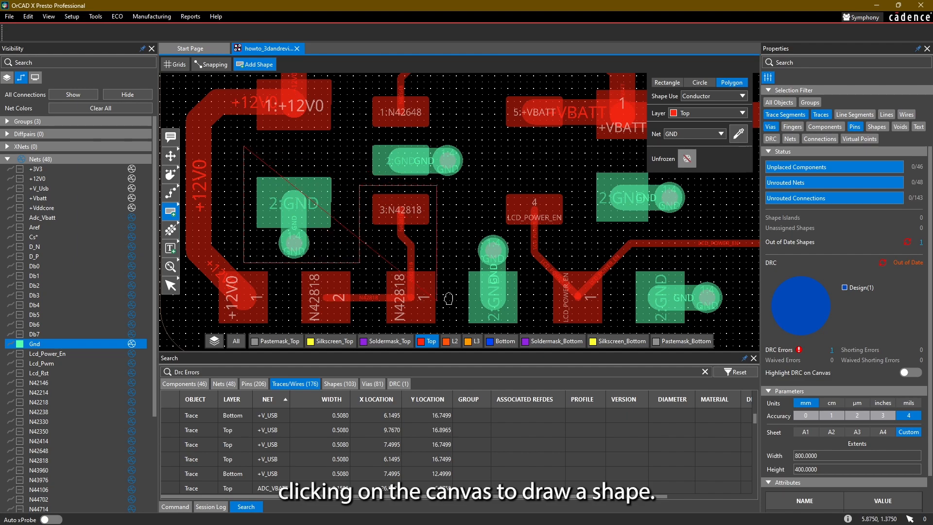
Extend the polygon outline down around the lower GND pad between N42818 and LCD_POWER_EN, and back up over LCD_POWER_EN pad 4
left_click(422, 271)
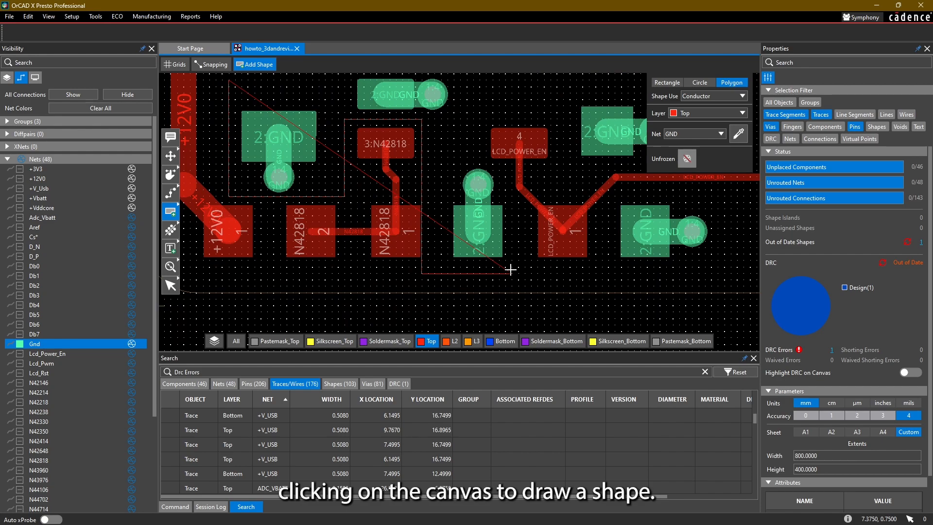
left_click(511, 273)
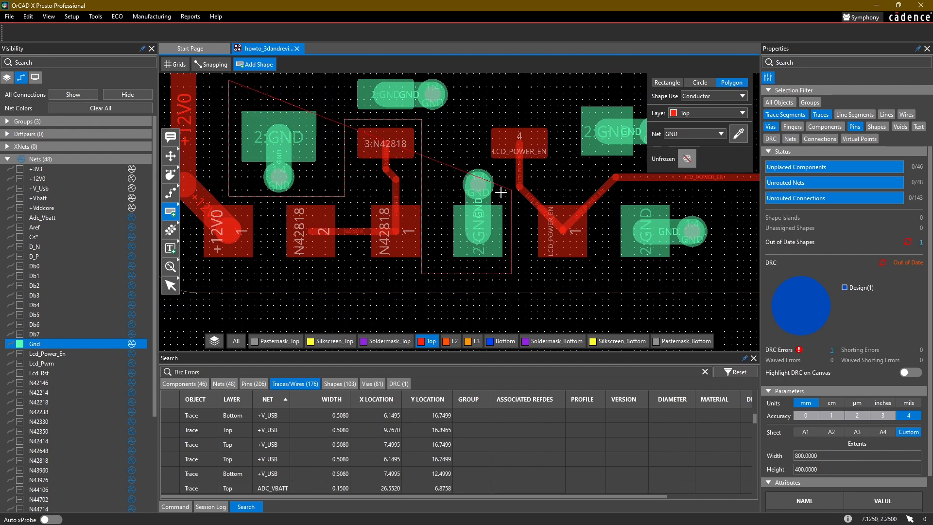
left_click(486, 163)
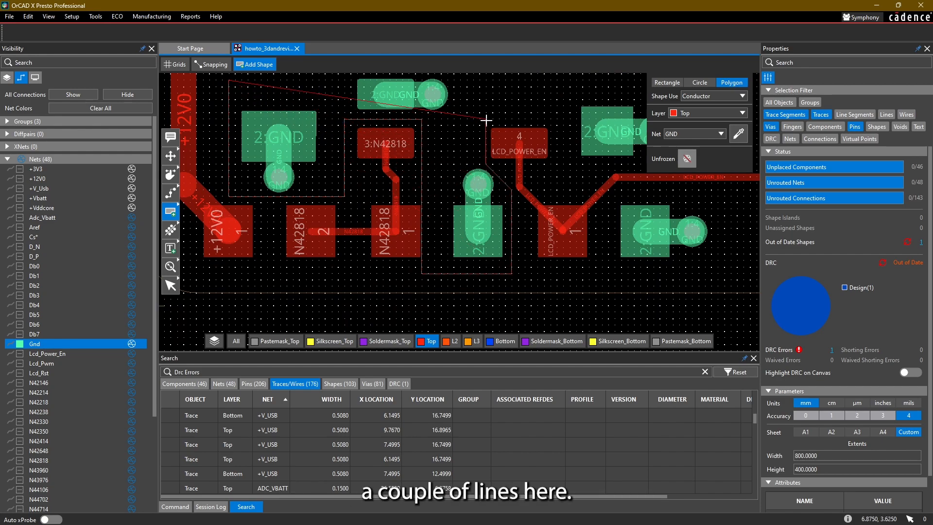
left_click(486, 120)
middle_click_drag(530, 123, 358, 190)
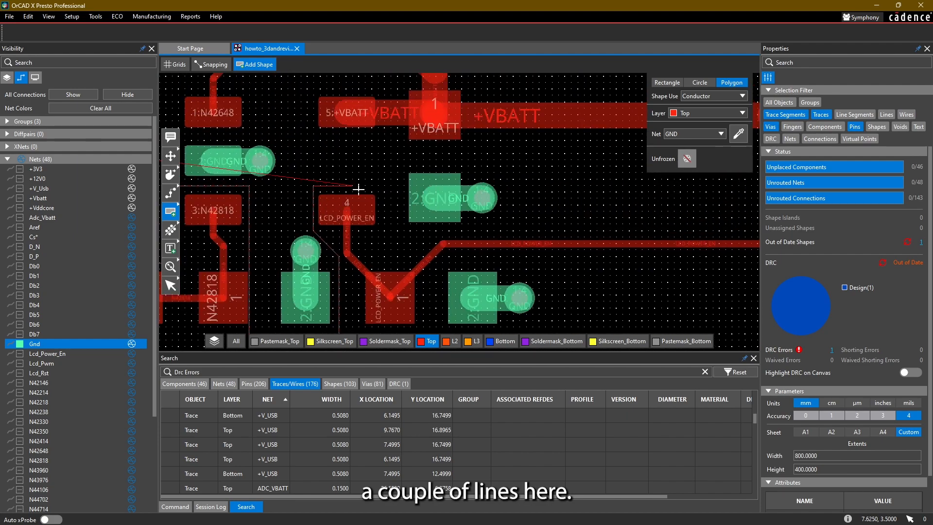
left_click(390, 185)
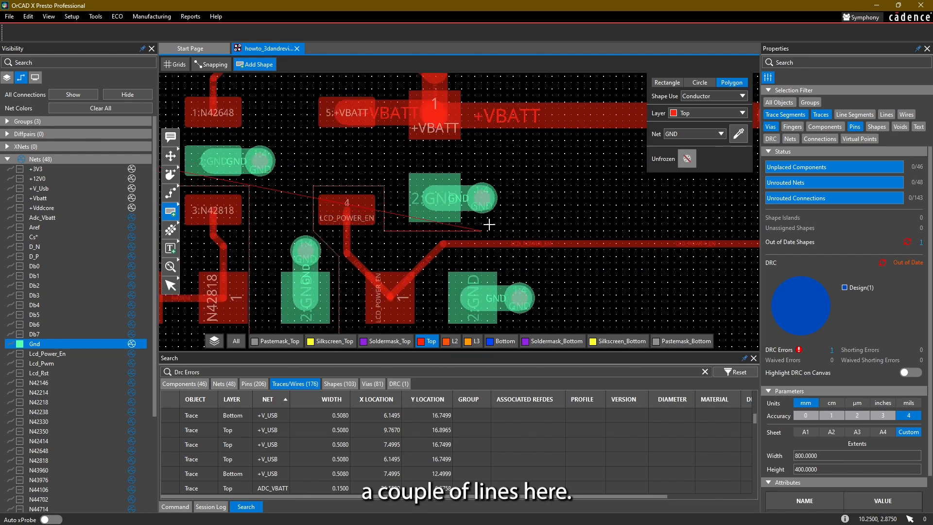
Finish the polygonal GND conductor shape on the Top layer, running its outline around the +VBATT and N42648 pads and closing it below pad 1:+12V0
left_click(505, 228)
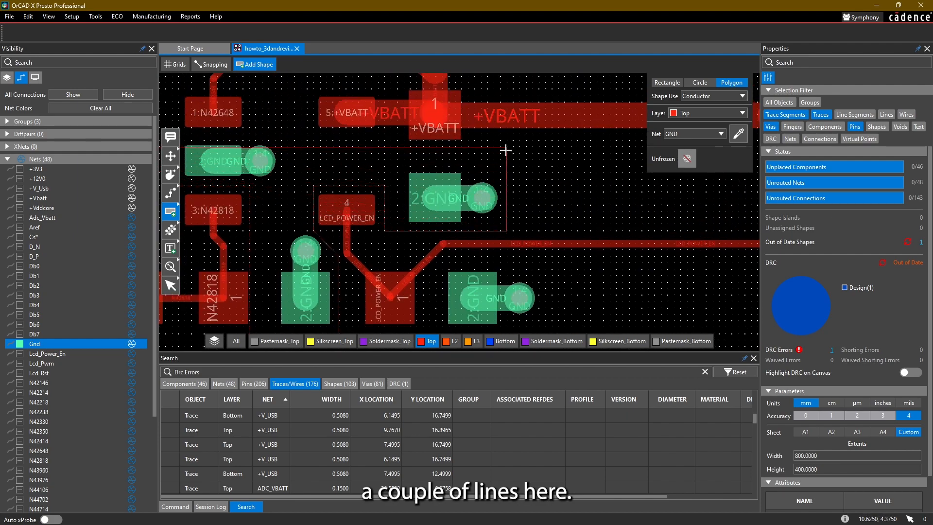
left_click(385, 134)
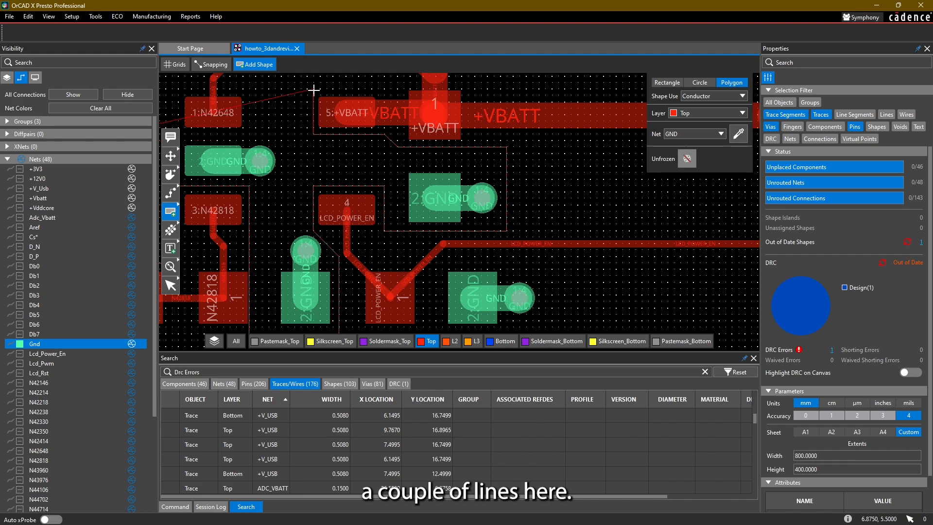
middle_click_drag(332, 104, 418, 147)
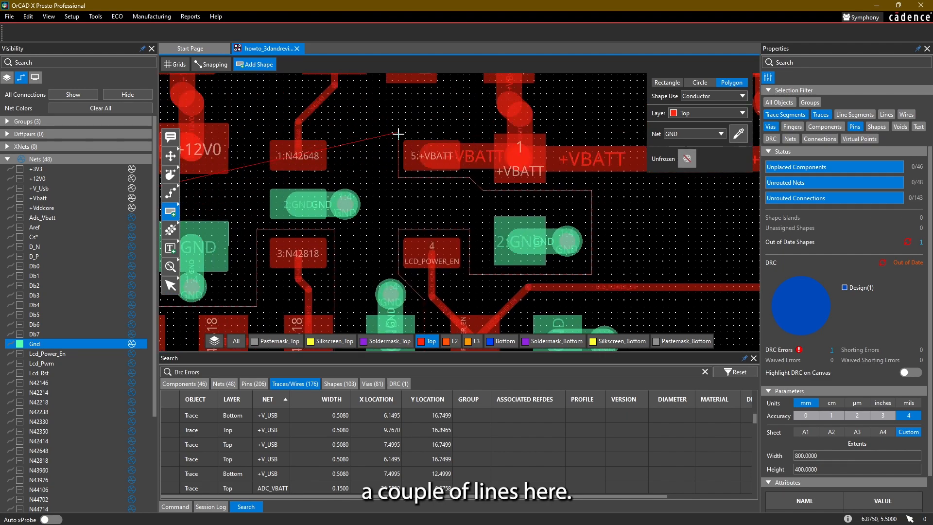
left_click(398, 133)
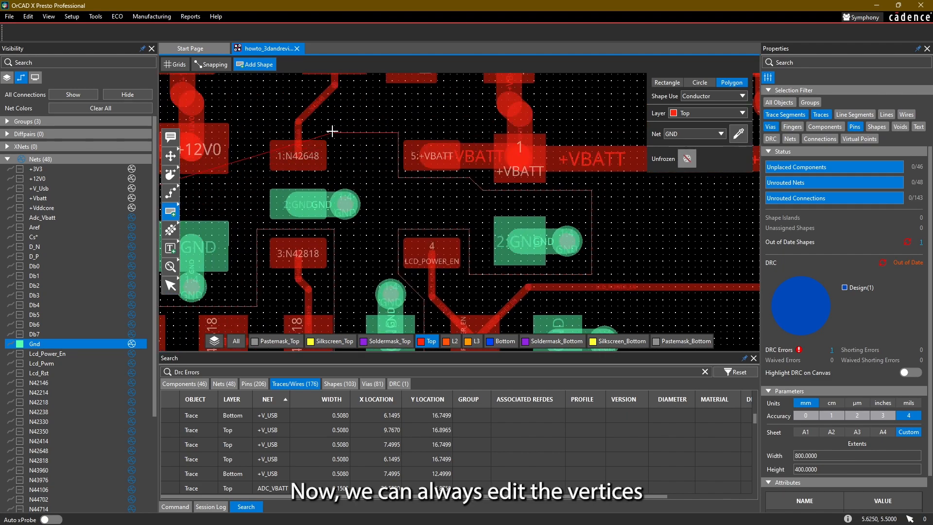
left_click(333, 175)
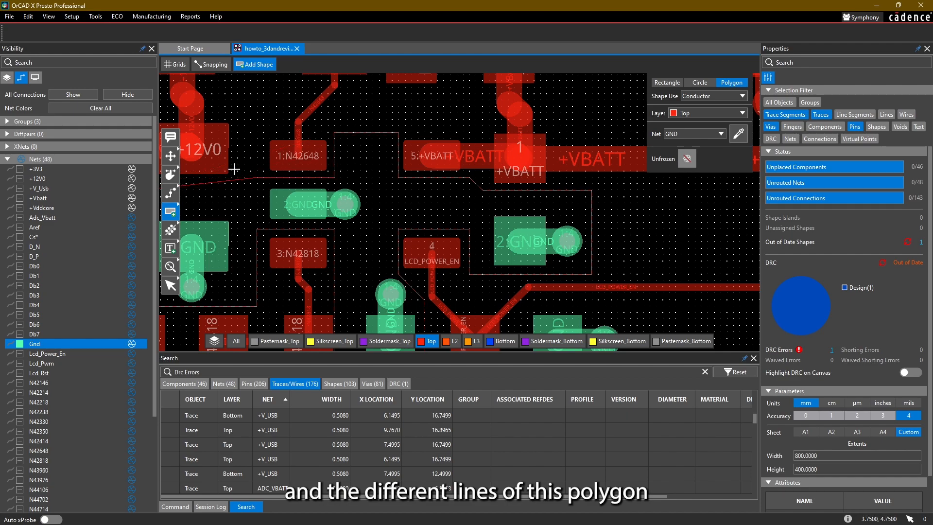
middle_click_drag(240, 167, 398, 155)
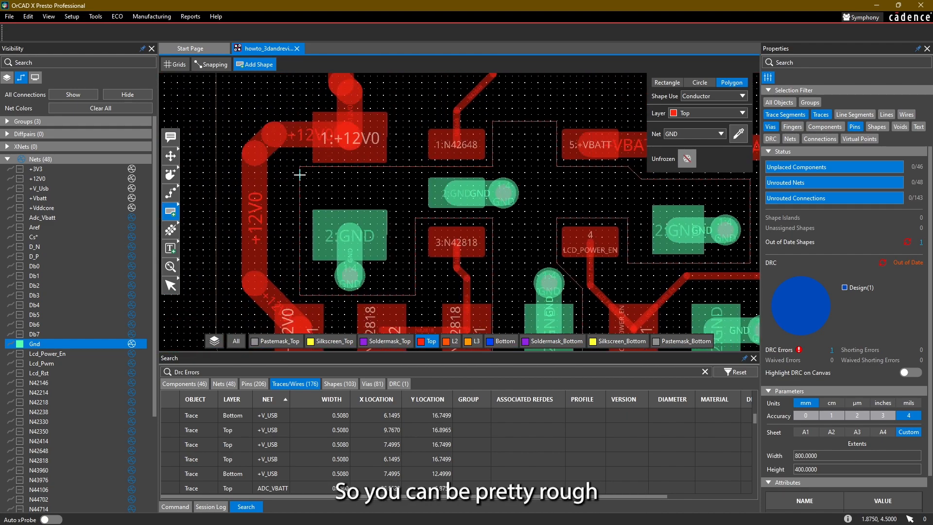
double_click(299, 178)
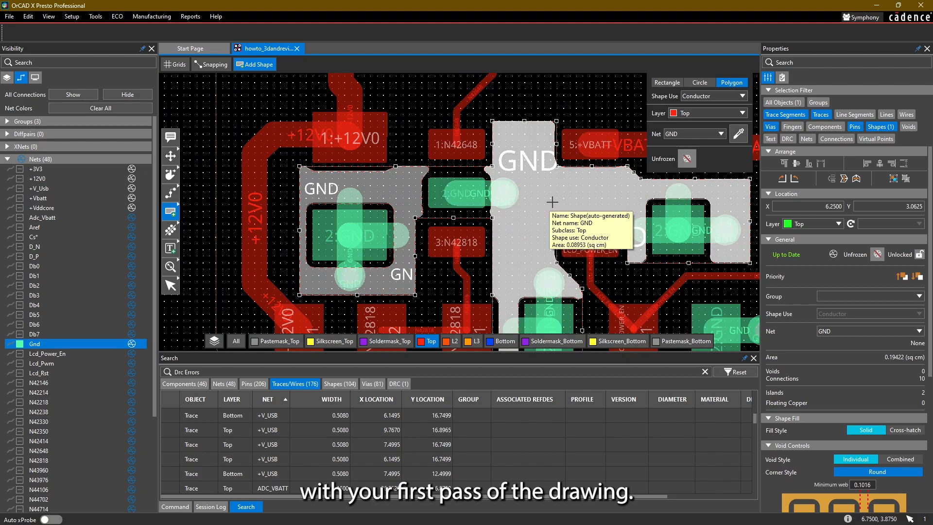
scroll(584, 162, "down", 2)
scroll(585, 193, "up", 2)
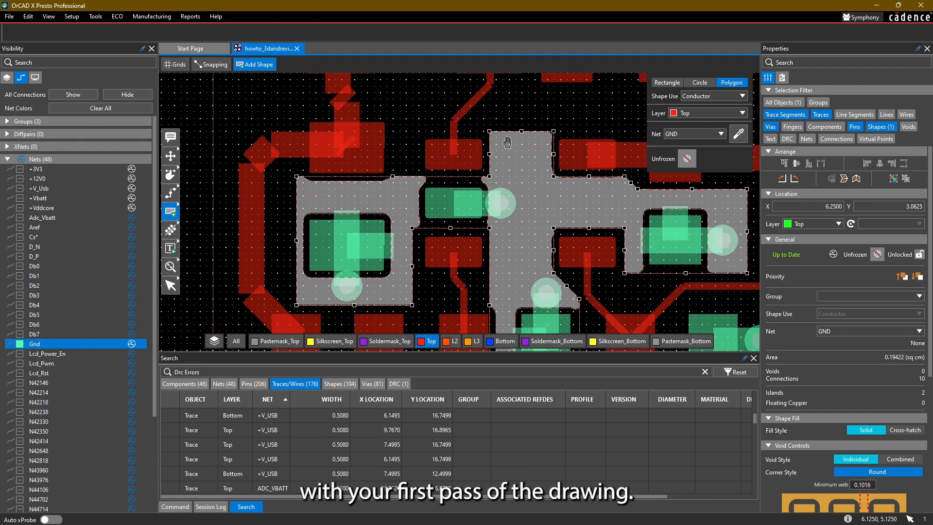
Select the new GND shape and try reshaping its outline at the edge beside pad 3:N42818
left_click(171, 285)
left_click(331, 186)
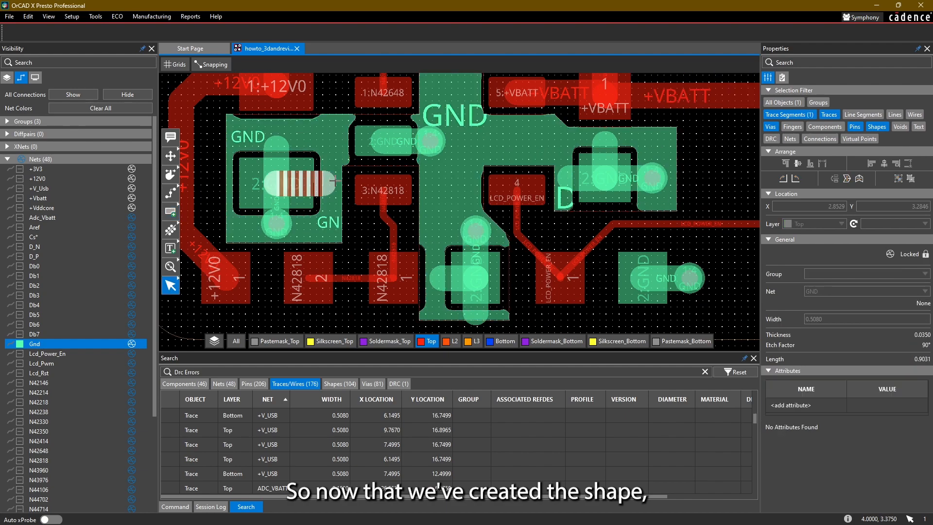
left_click(346, 94)
left_click(337, 131)
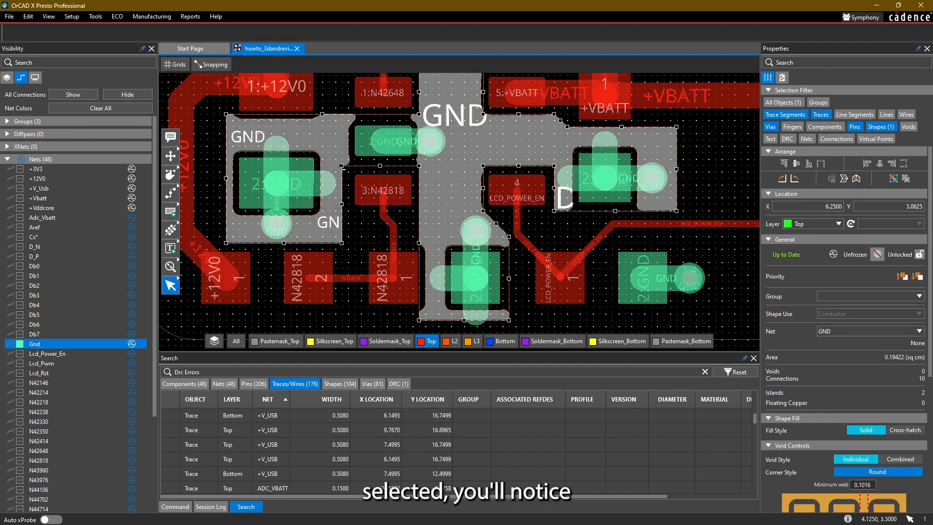
mouse_move(342, 166)
left_mouse_down()
mouse_move(364, 165)
mouse_move(344, 165)
left_mouse_up()
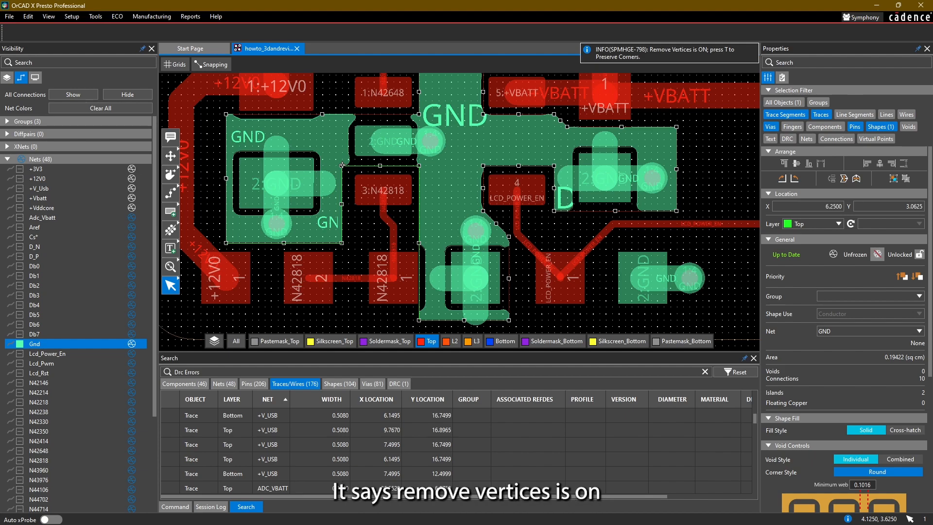
left_click_drag(342, 165, 377, 177)
mouse_move(380, 168)
left_mouse_down()
mouse_move(379, 207)
mouse_move(377, 166)
left_mouse_up()
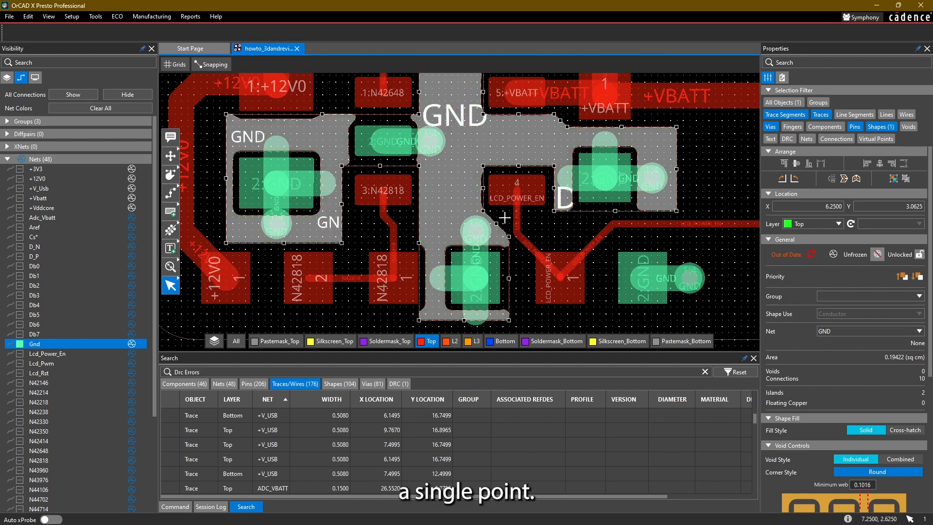
Examine the Shape Utilities options for resizing, Boolean operations and corner trimming
scroll(490, 246, "down", 2)
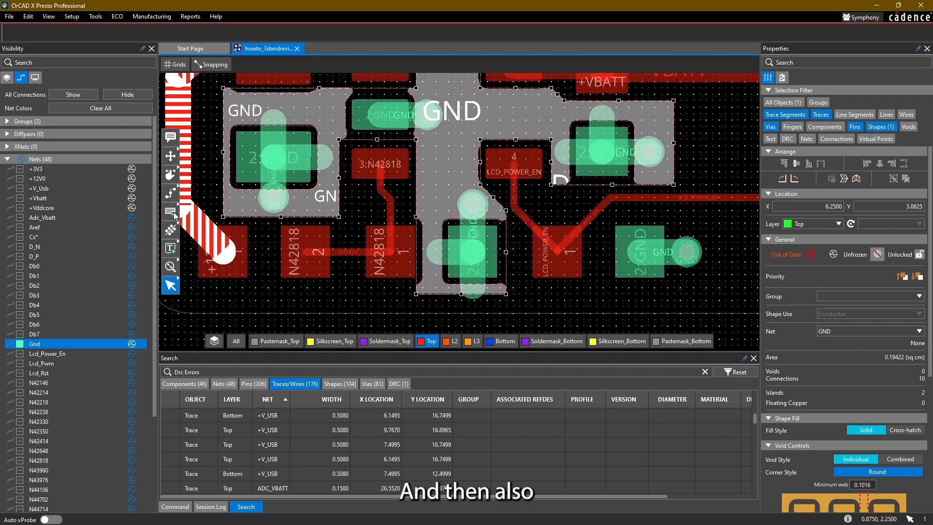
mouse_move(171, 212)
left_click(201, 212)
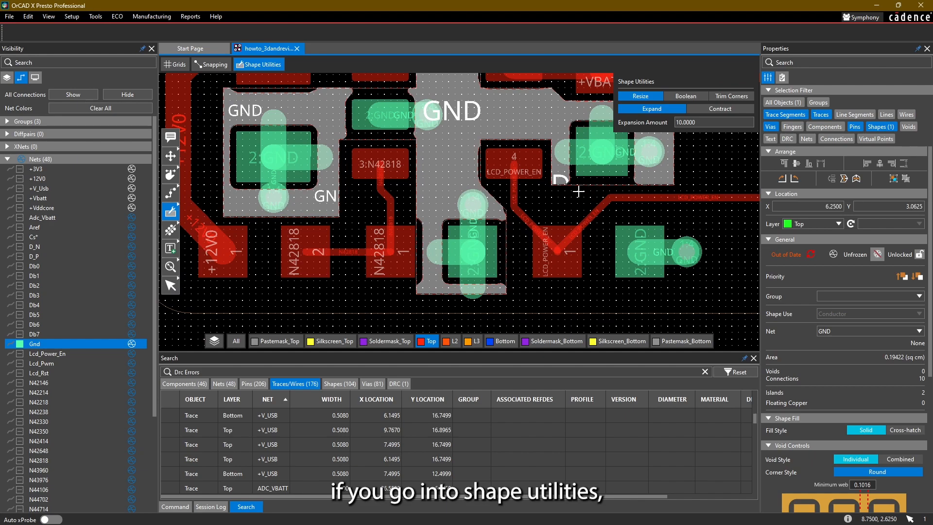
left_click(682, 96)
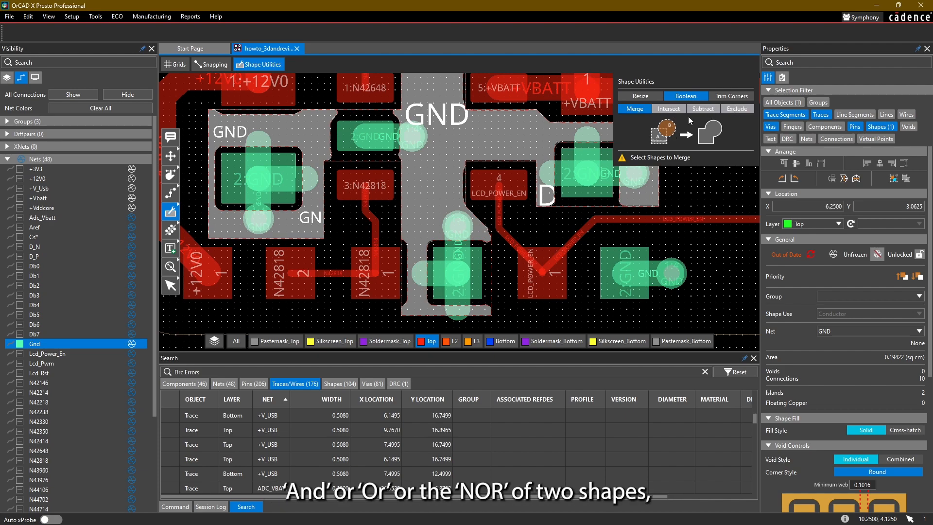
left_click(730, 96)
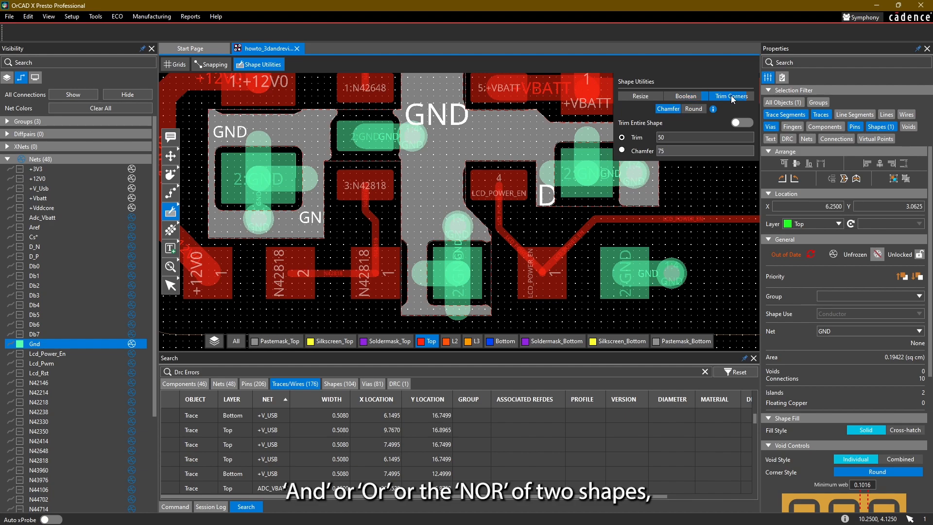
left_click(641, 96)
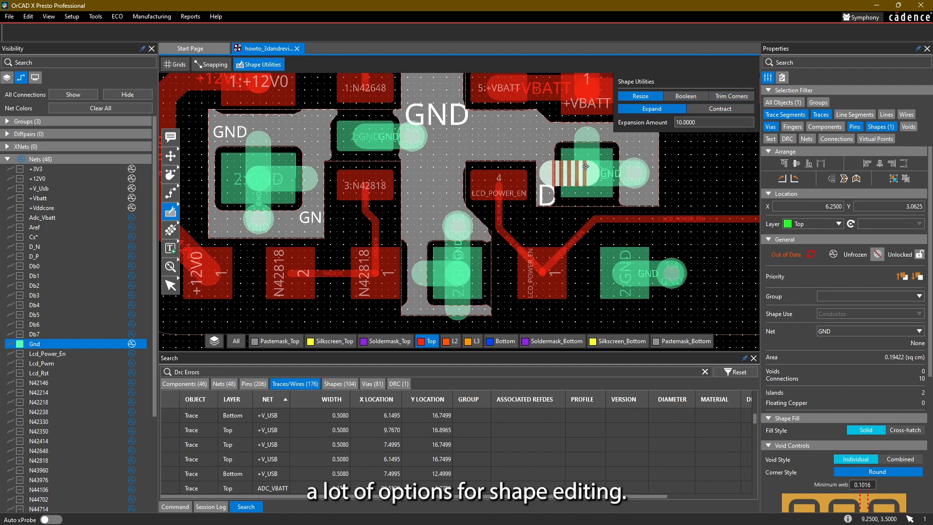
Review the GND shape's thermal relief settings for SMD pins, THT pins and vias, and check the width of the GND trace below pad 1:N42648
mouse_move(170, 212)
left_click(195, 191)
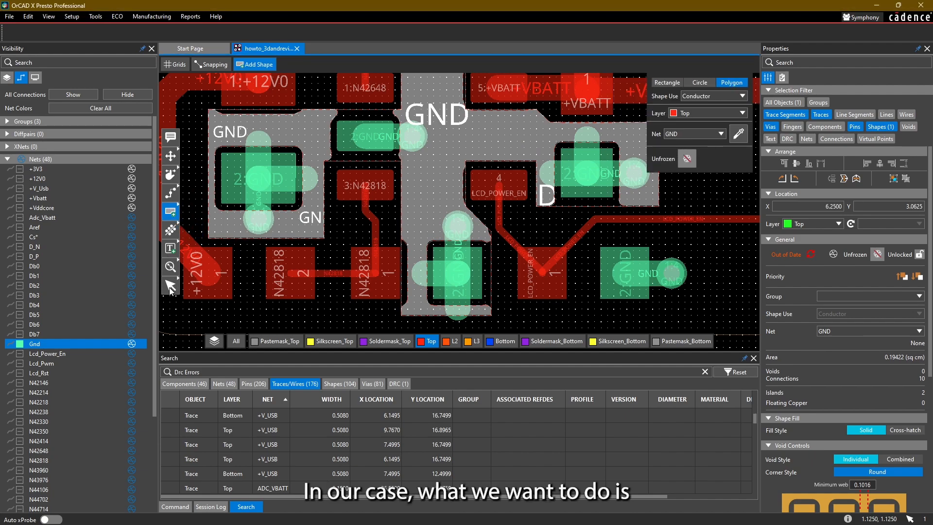
left_click(419, 176)
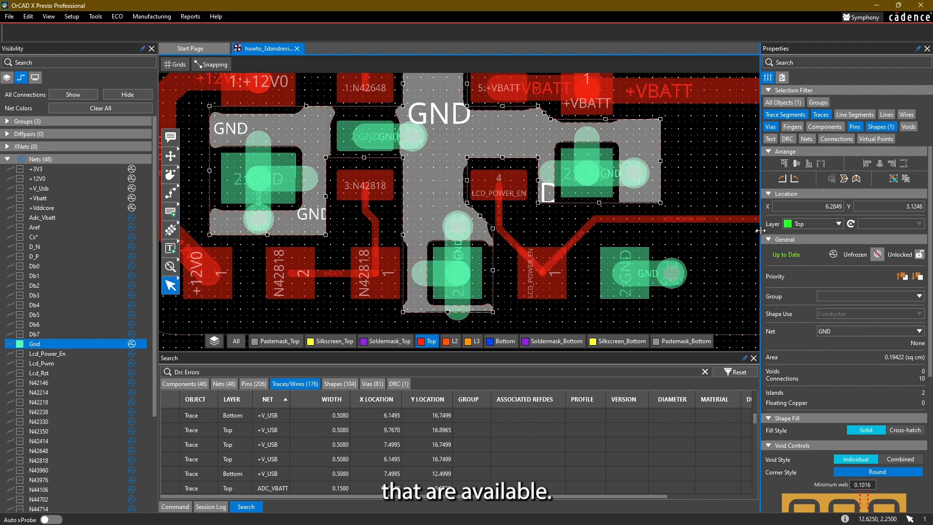
middle_click_drag(327, 170, 338, 186)
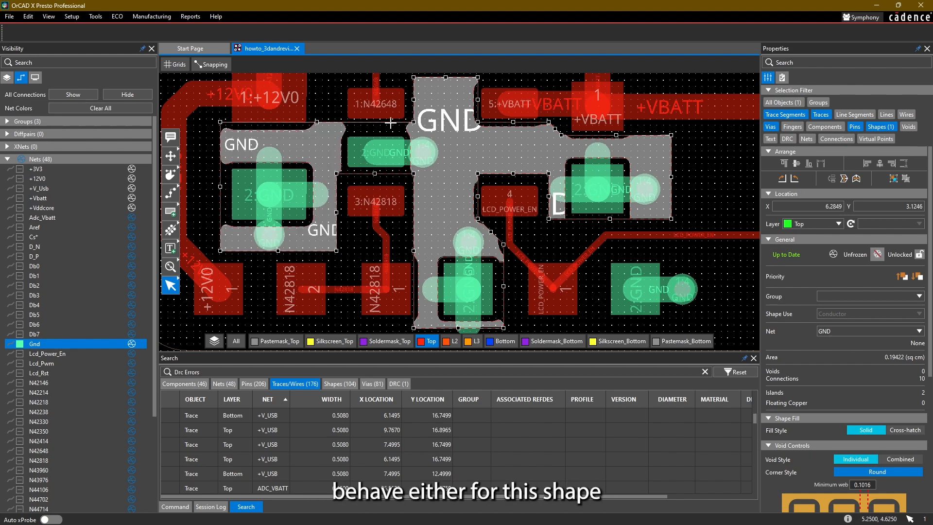
mouse_move(359, 136)
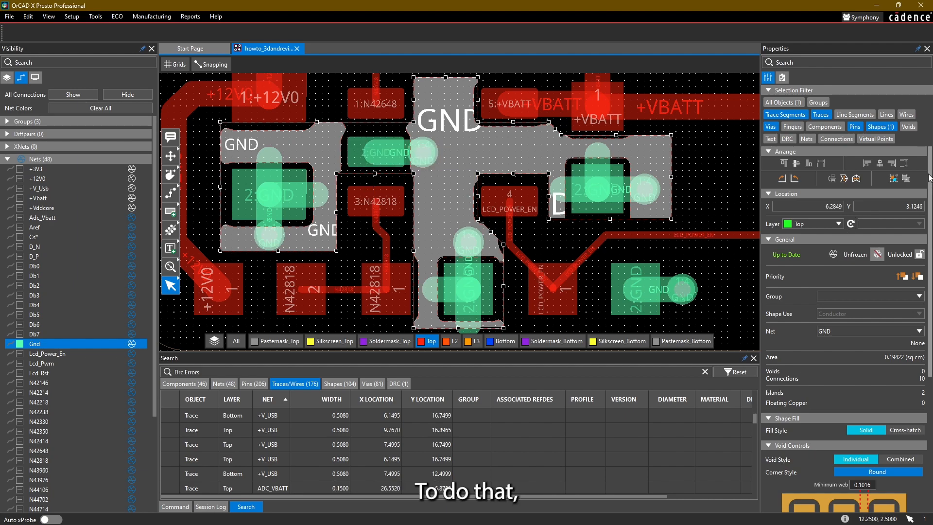
scroll(915, 292, "down", 5)
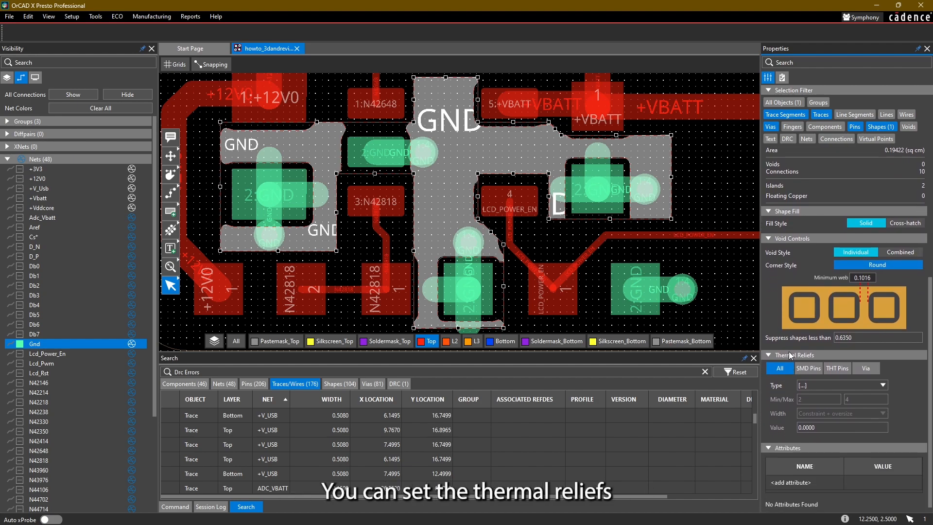
left_click(810, 370)
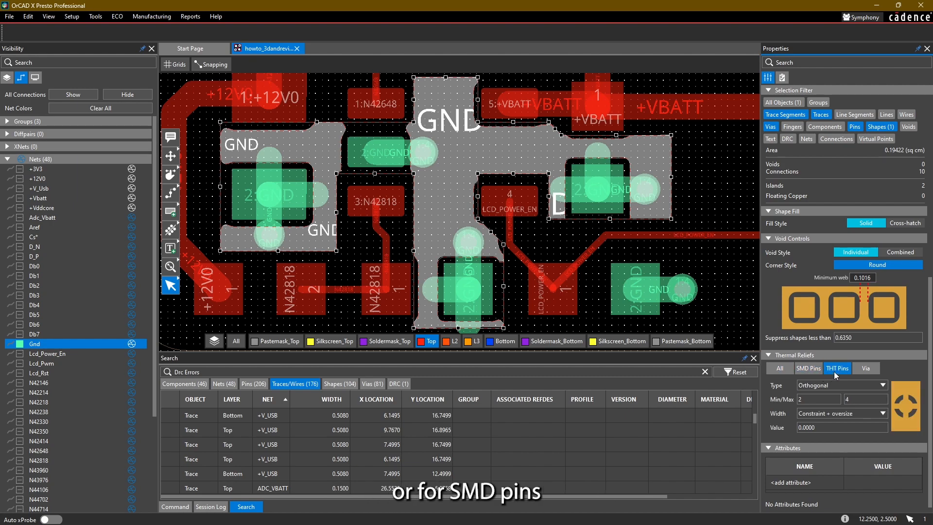
left_click(859, 371)
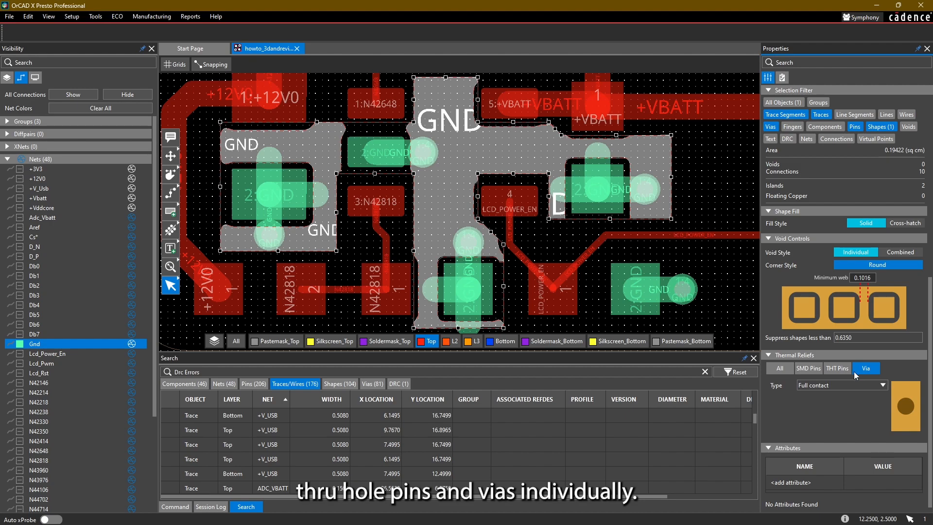
left_click(816, 372)
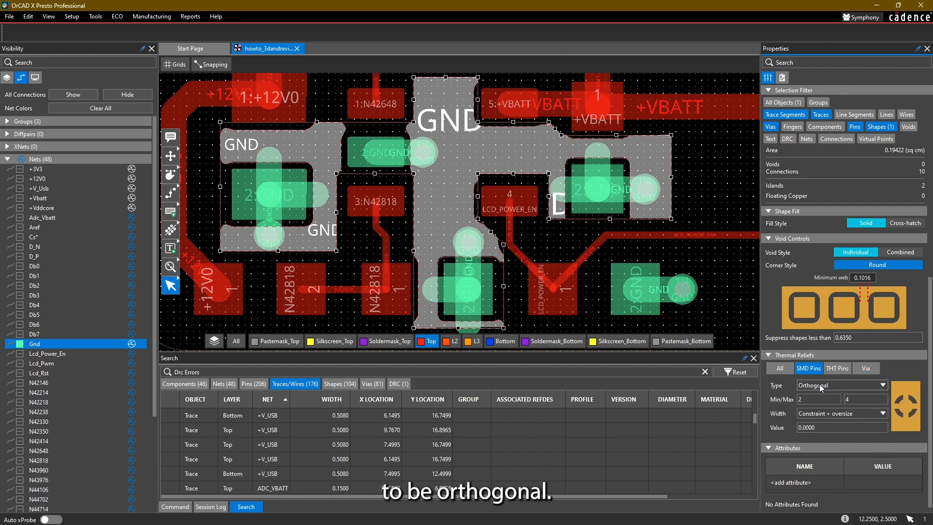
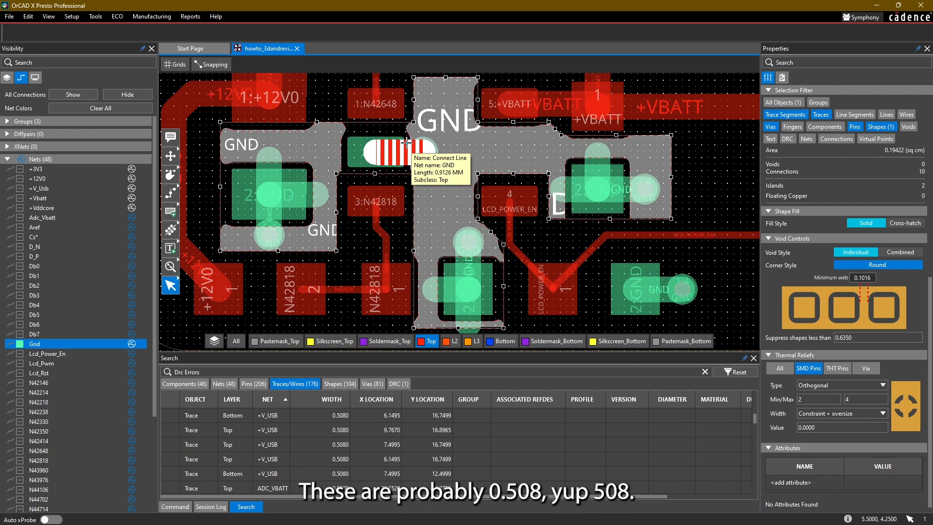
left_click(408, 143)
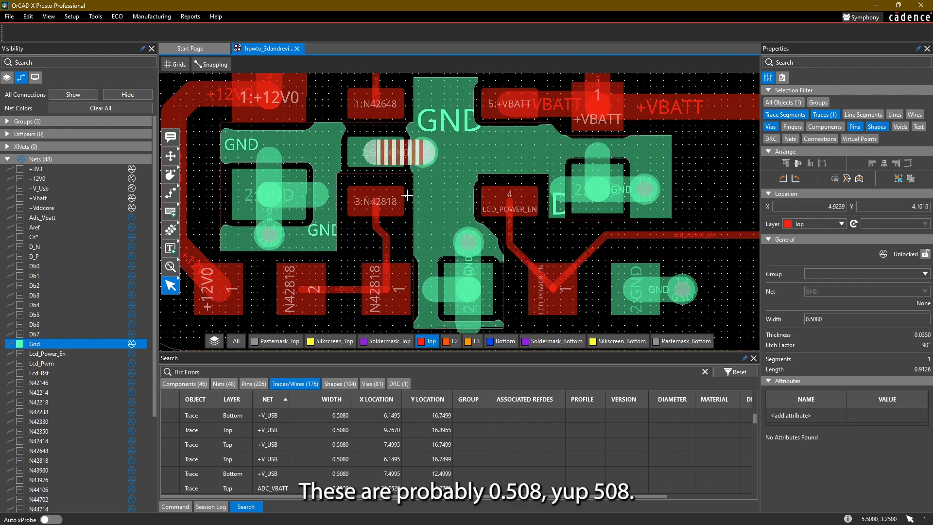
Set the GND shape's thermal relief type for SMD pins to Full contact
left_click(334, 138)
scroll(818, 309, "down", 7)
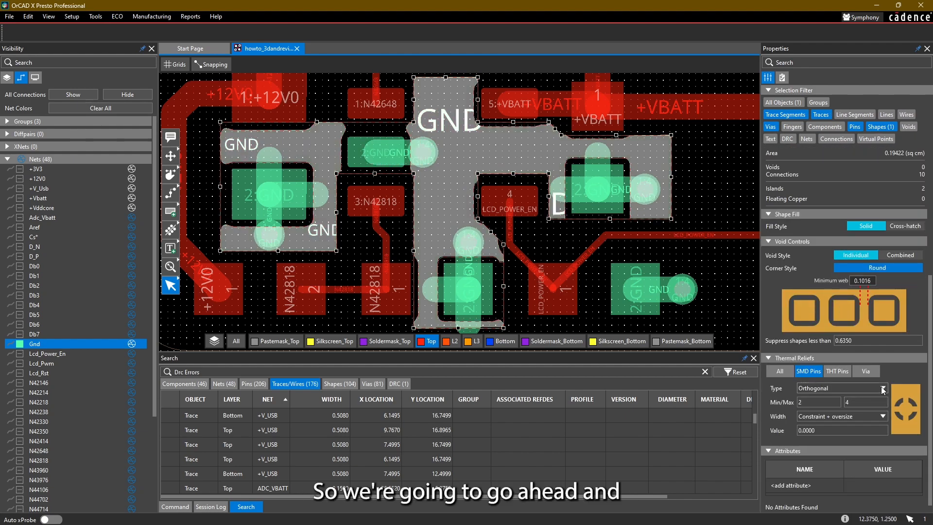
scroll(540, 219, "down", 1)
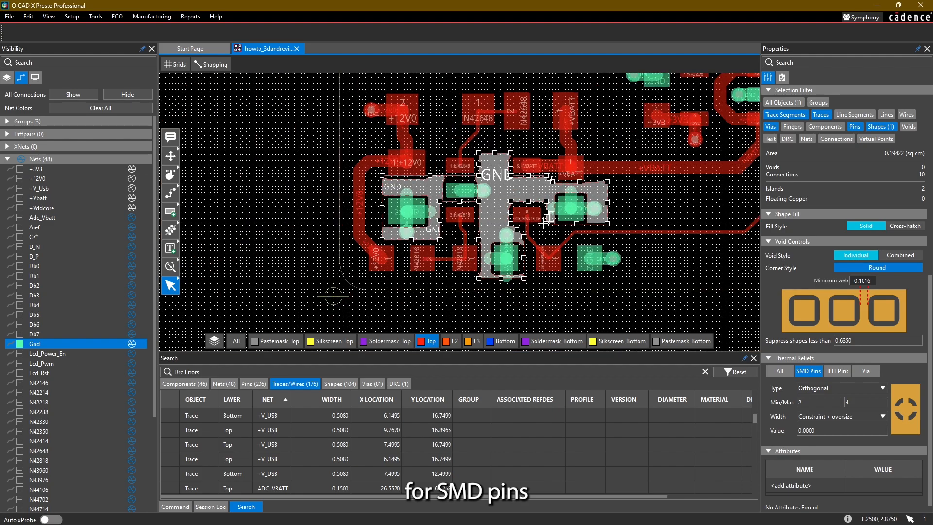
scroll(523, 190, "up", 1)
scroll(526, 204, "down", 1)
scroll(527, 195, "up", 1)
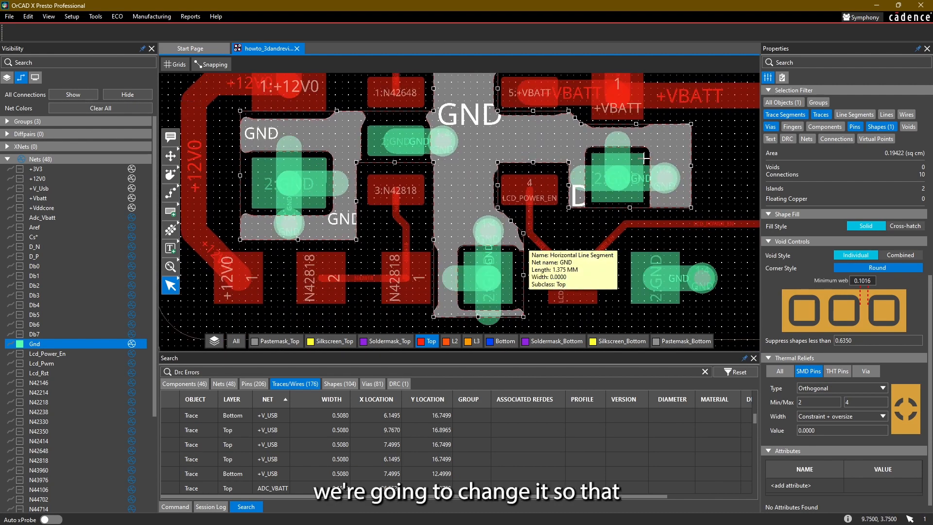
middle_click_drag(429, 112, 422, 123)
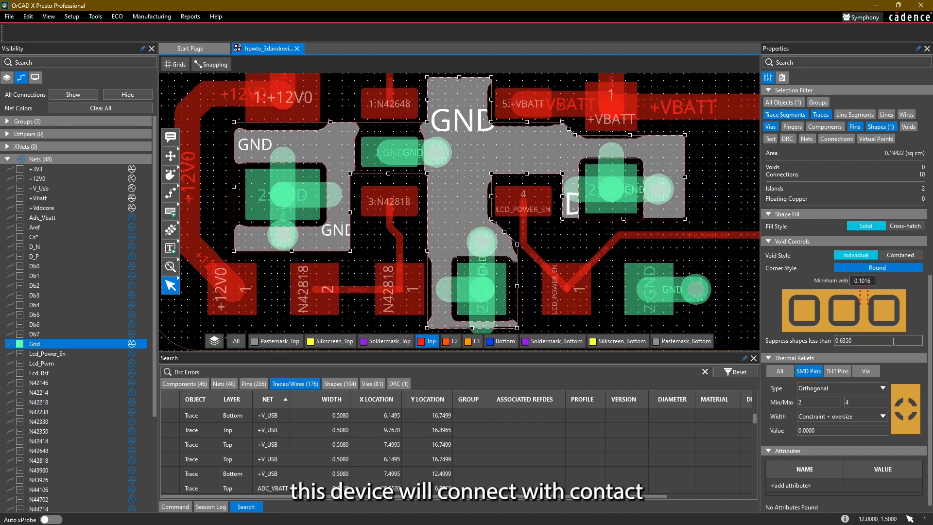
left_click(882, 389)
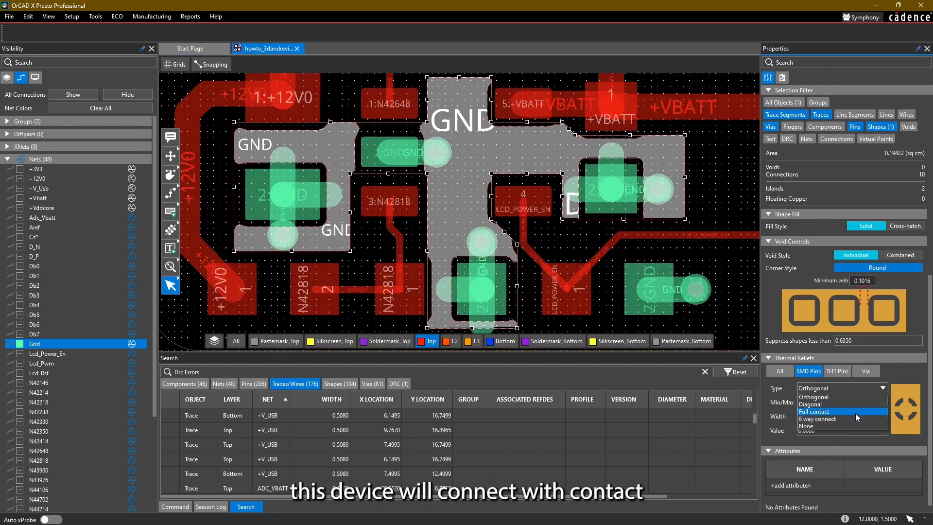
left_click(856, 413)
middle_click_drag(559, 256, 556, 239)
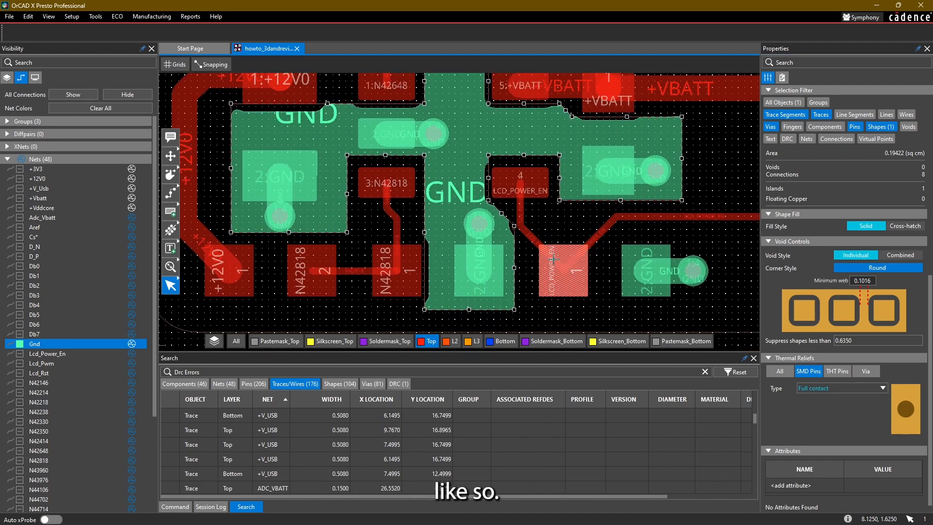
left_click(562, 310)
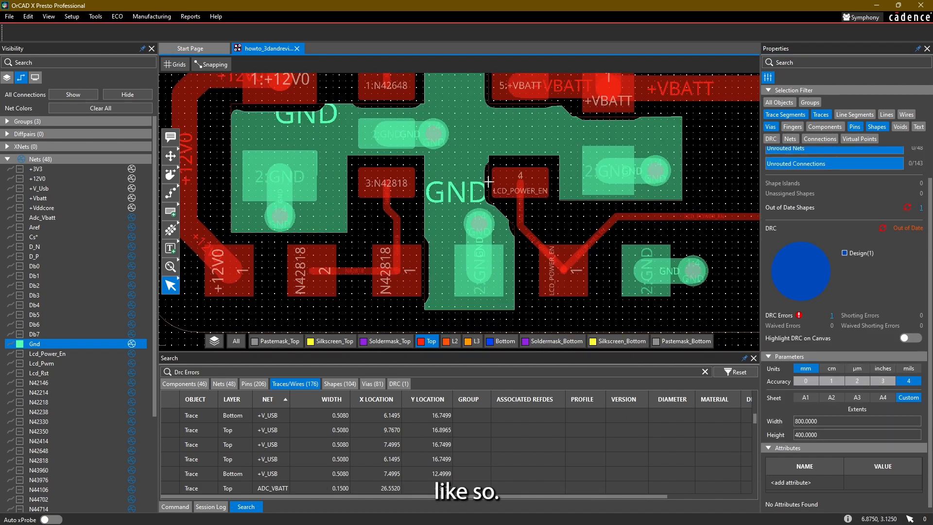
left_click(500, 131)
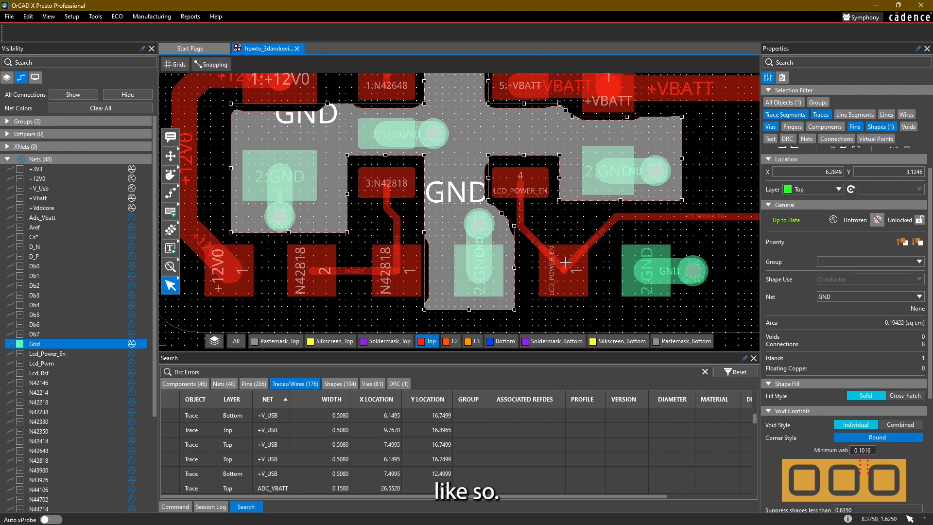
Set the thermal relief type of GND pin 2 of C32 to Orthogonal
left_click(566, 313)
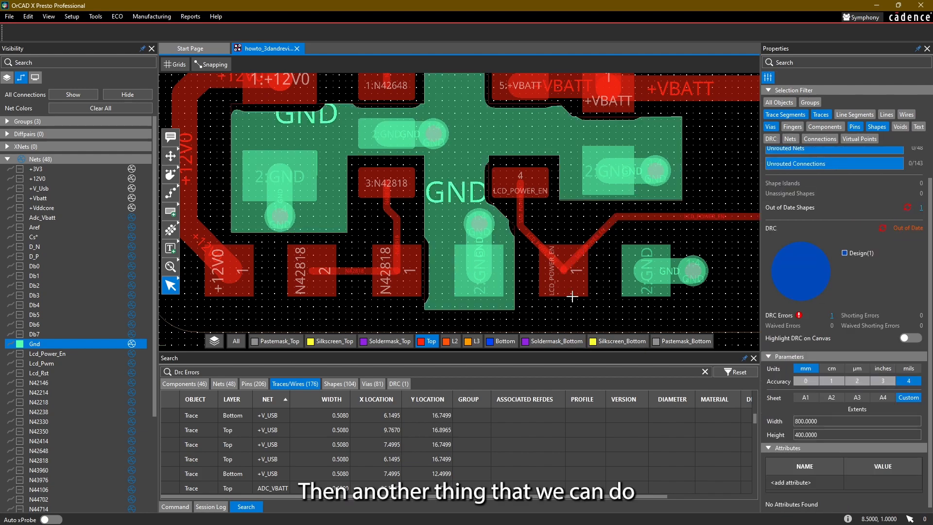
left_click(603, 150)
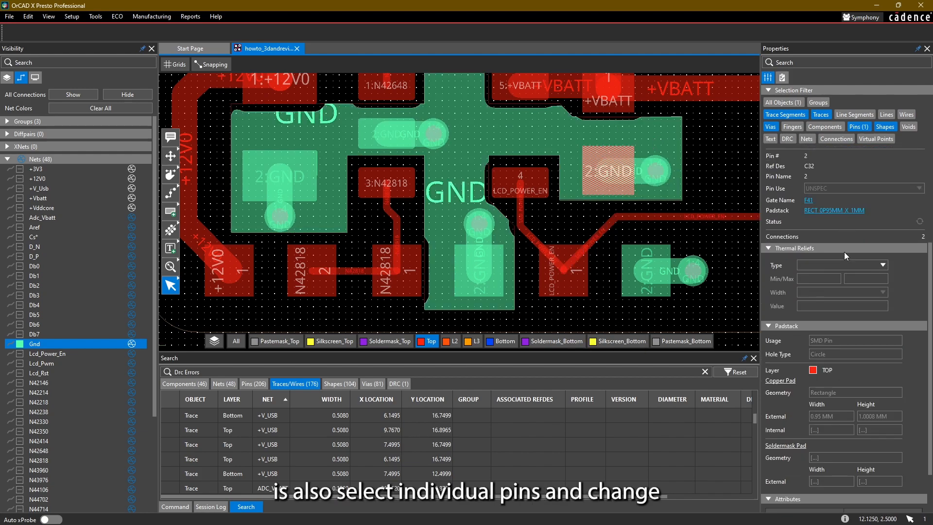
scroll(844, 252, "down", 2)
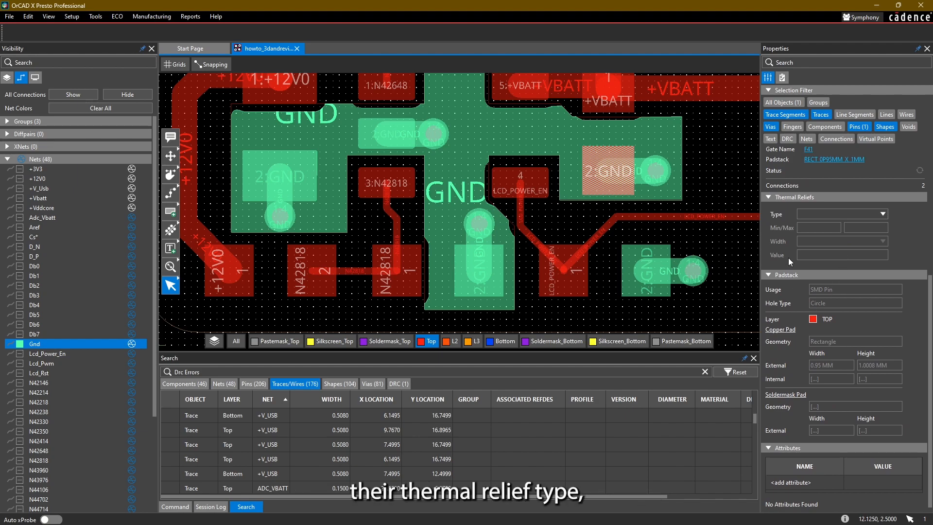
middle_click_drag(711, 149, 642, 192)
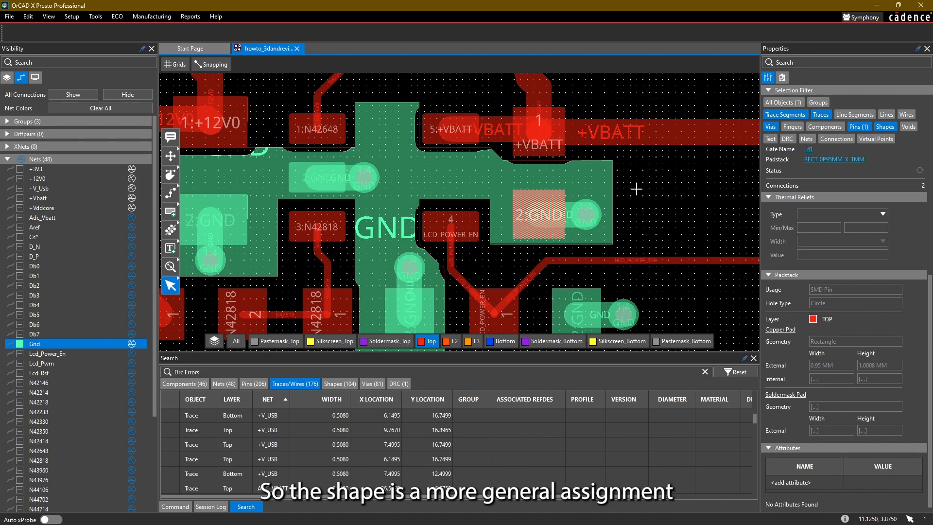
left_click(883, 215)
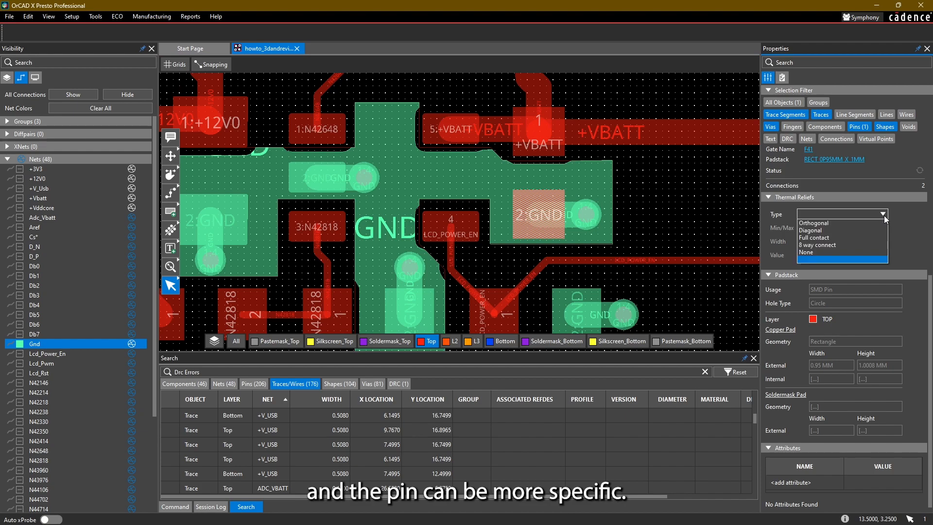
left_click(836, 225)
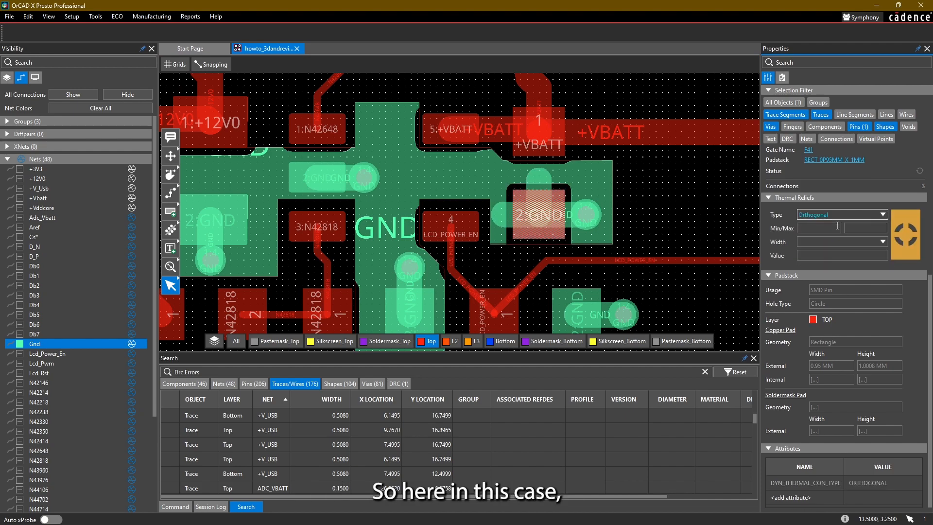
Give the thermal relief of C32's GND pin a user-defined width of 0.254 mm and deselect the pin
left_click(881, 242)
left_click(861, 251)
left_click(851, 254)
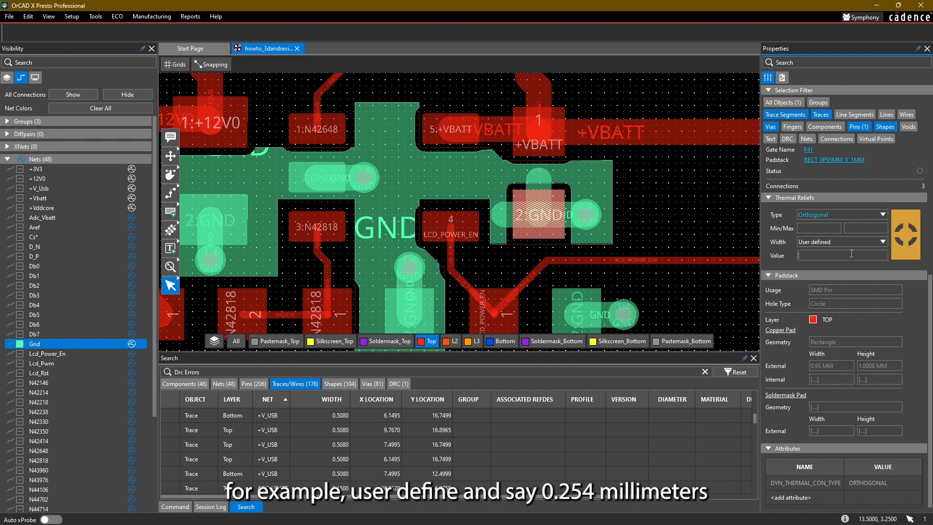
type("0.254")
key("Return")
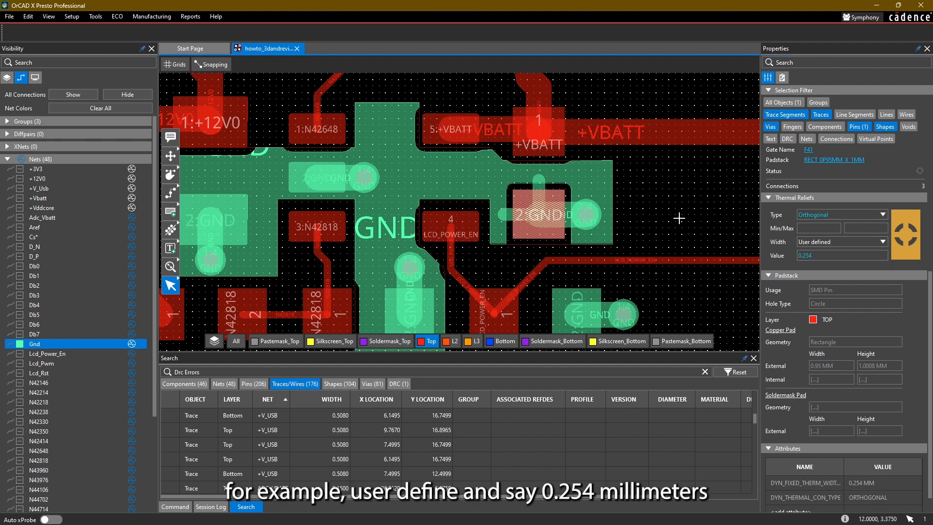
scroll(623, 211, "up", 2)
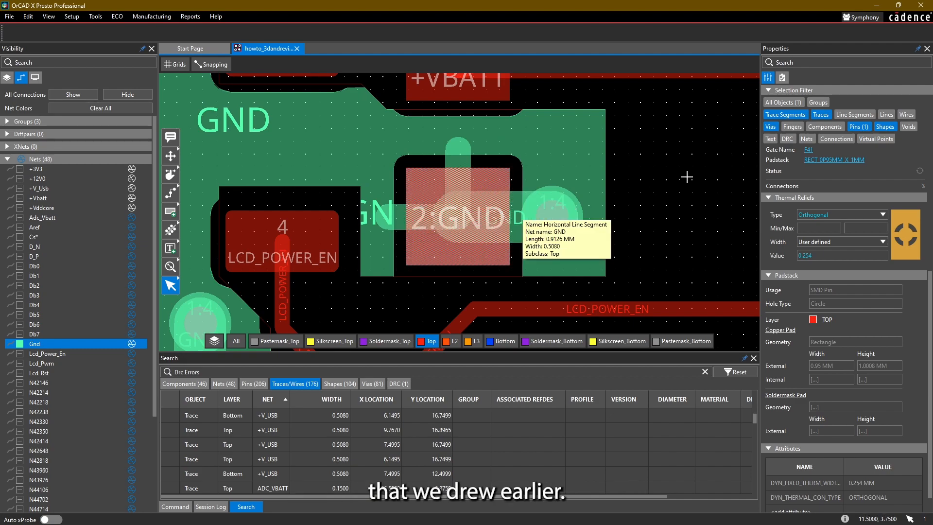
scroll(685, 177, "down", 2)
scroll(687, 177, "down", 1)
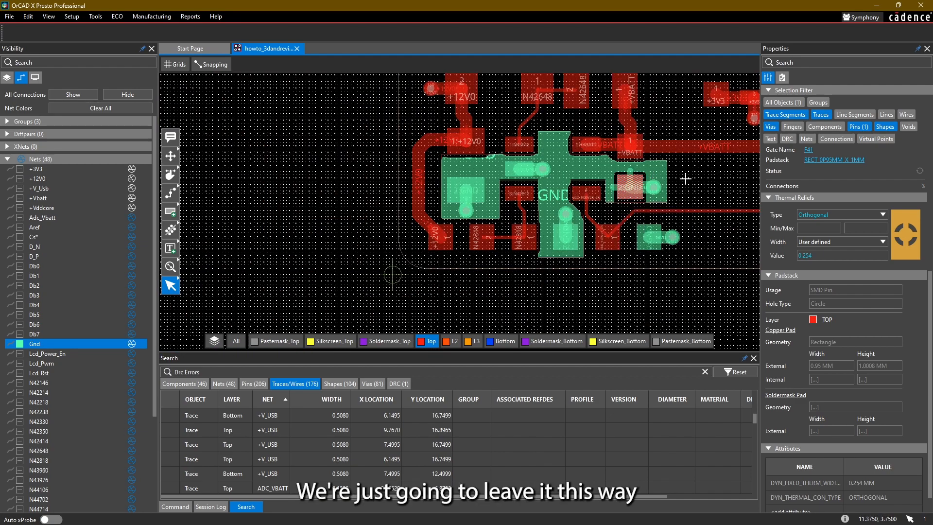
left_click(683, 179)
Set up a polygon conductor shape on the Top layer and assign it to the +12V0 net picked from pad 2
scroll(682, 180, "up", 1)
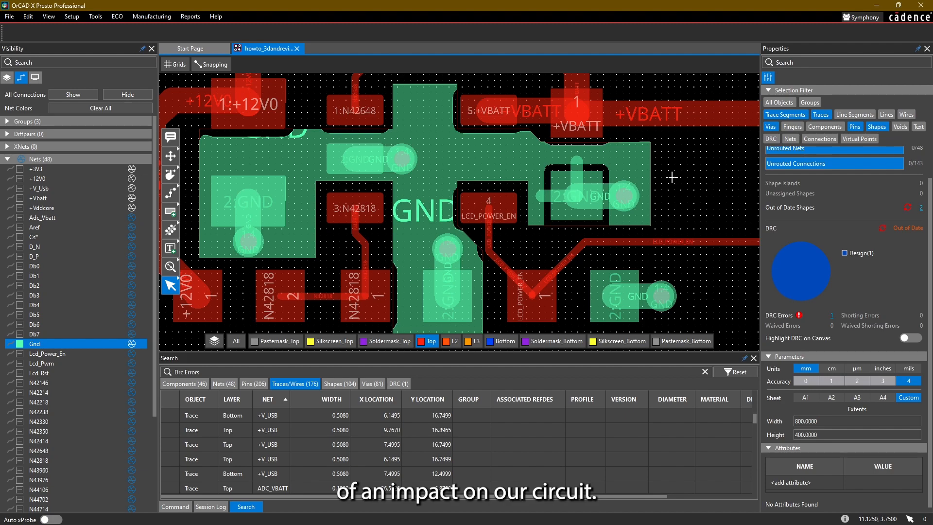
scroll(672, 178, "down", 2)
scroll(474, 166, "up", 1)
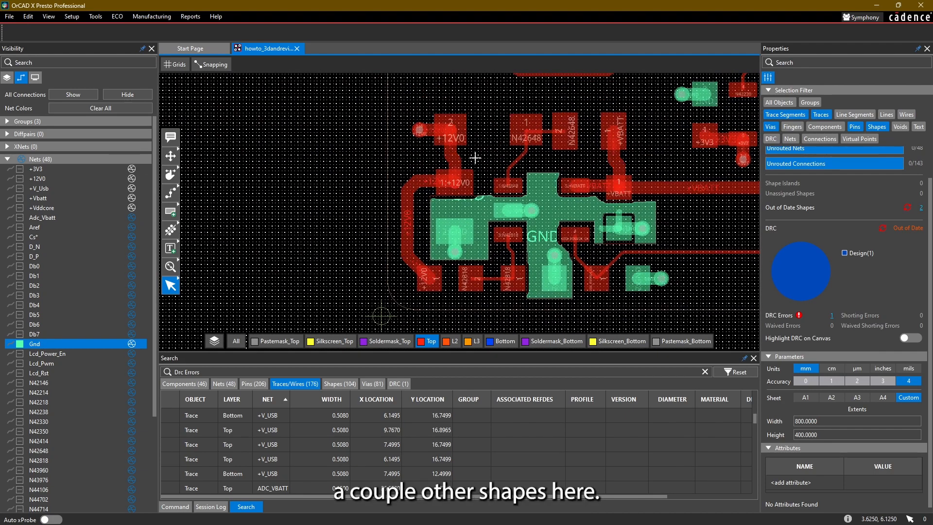
scroll(475, 158, "up", 2)
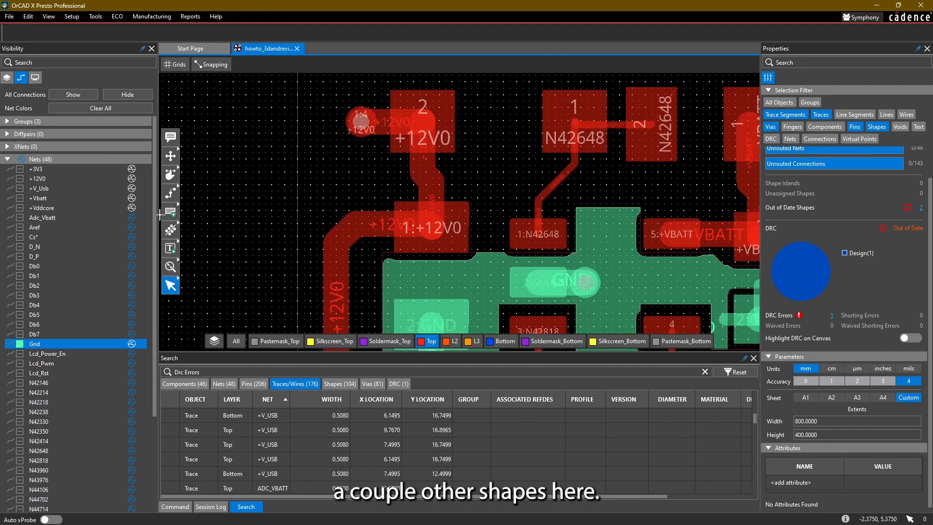
left_click(170, 211)
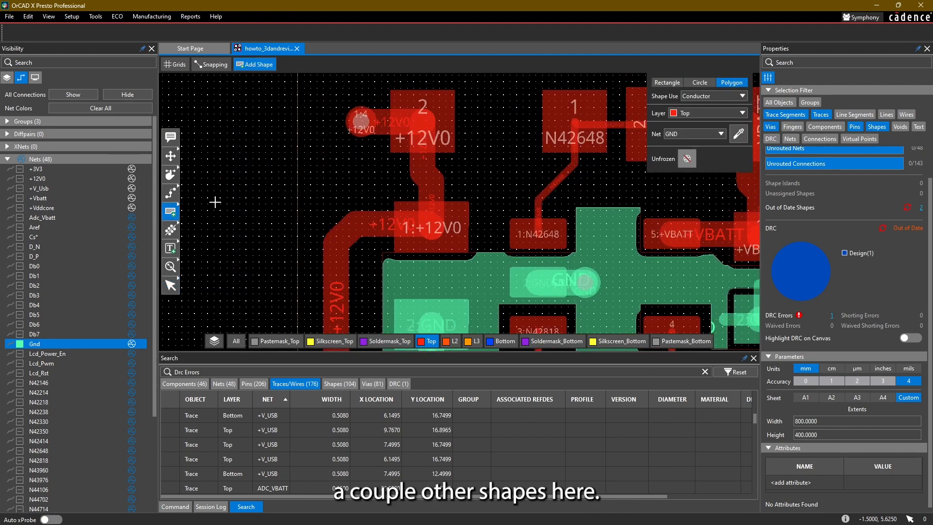
left_click(739, 134)
left_click(445, 117)
Outline the +12V0 polygon around pad 2, pad 1:+12V0 and the nearby via, overlapping the GND shape's upper edge, and deselect it
middle_click_drag(490, 125, 477, 158)
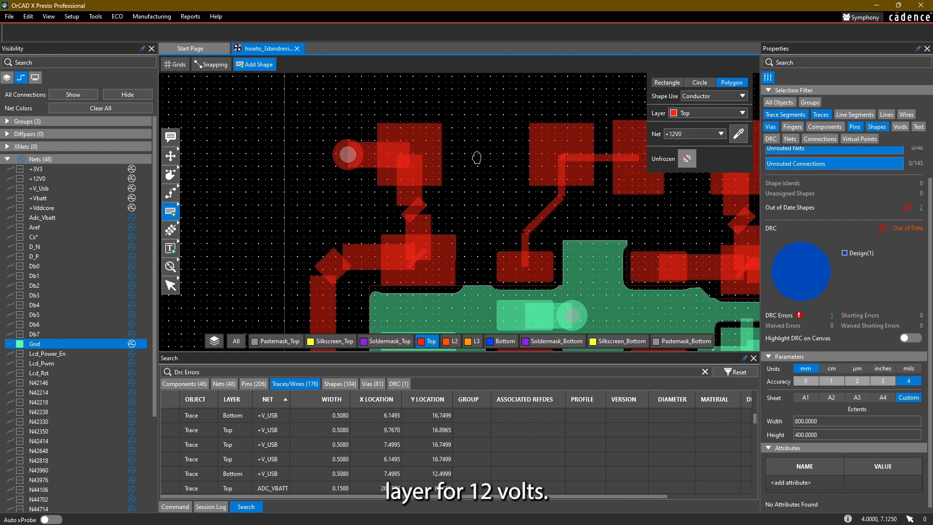
left_click(479, 77)
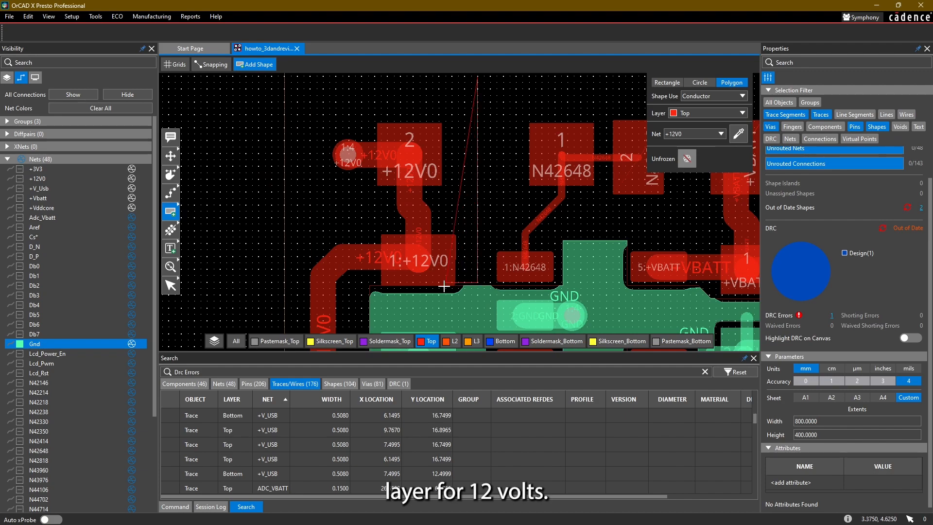
left_click(478, 287)
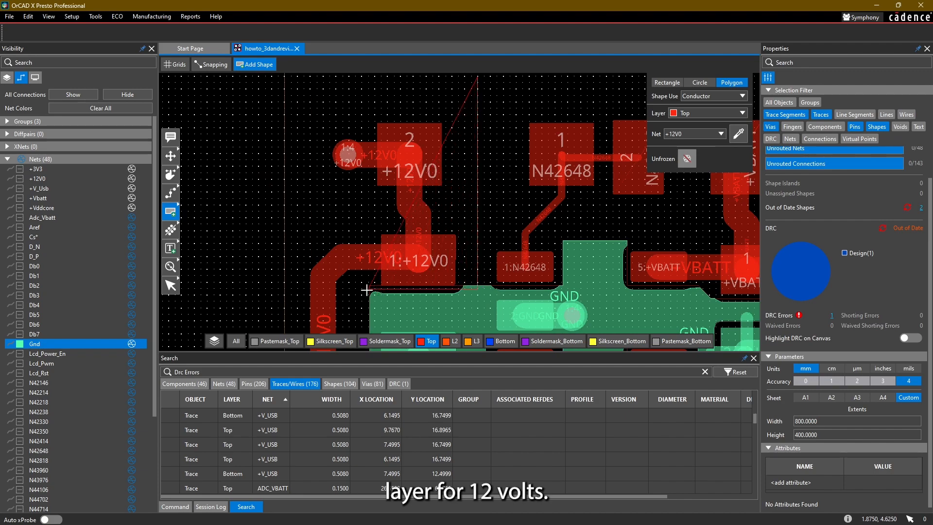
left_click(301, 290)
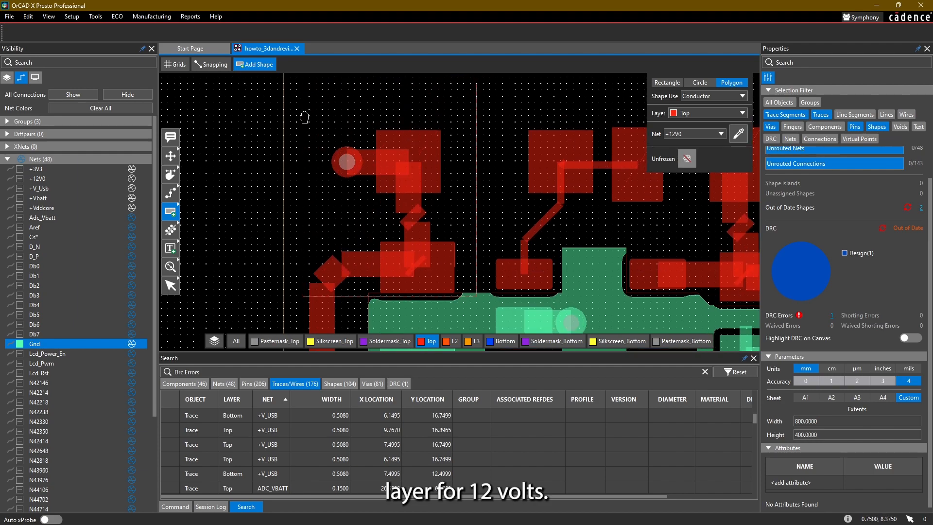
left_click(302, 117)
double_click(473, 114)
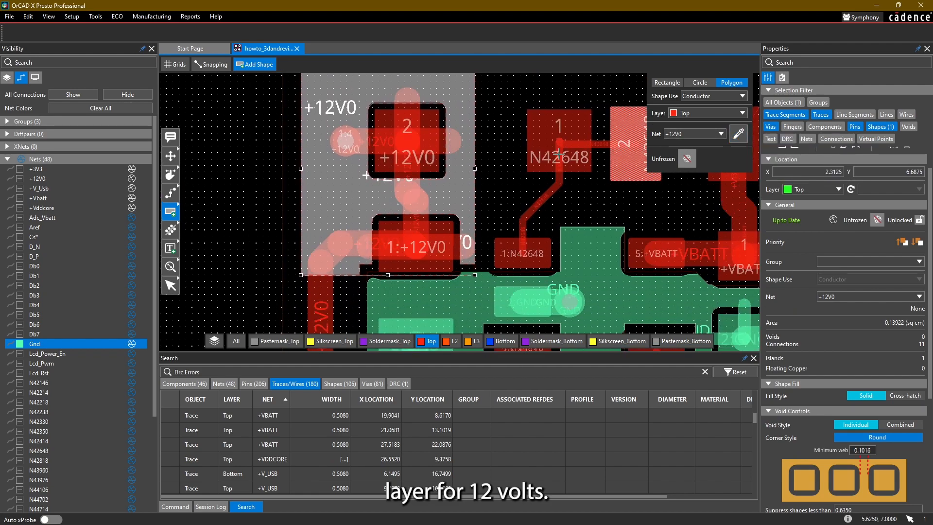
left_click(173, 287)
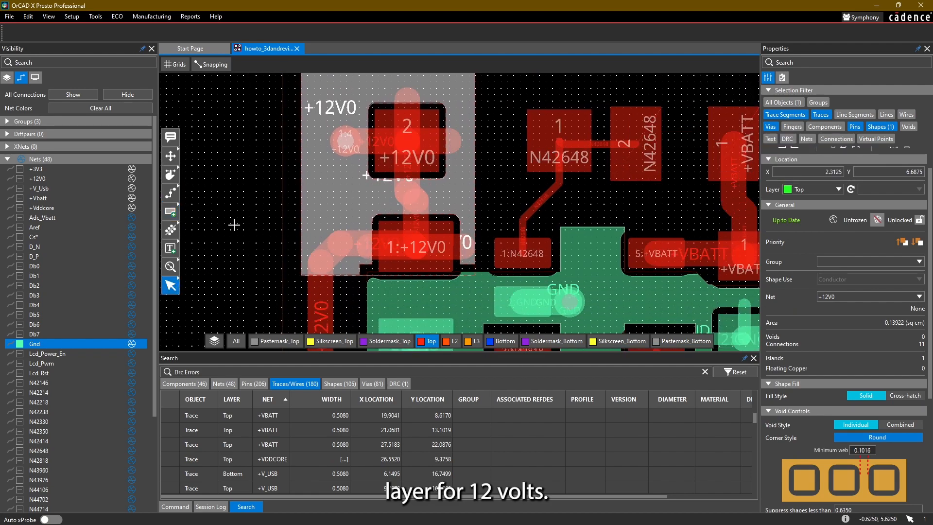
left_click(247, 189)
Raise the +12V0 shape's priority over the overlapping GND shape and lower it again to give GND precedence
scroll(266, 194, "down", 3)
scroll(350, 228, "up", 1)
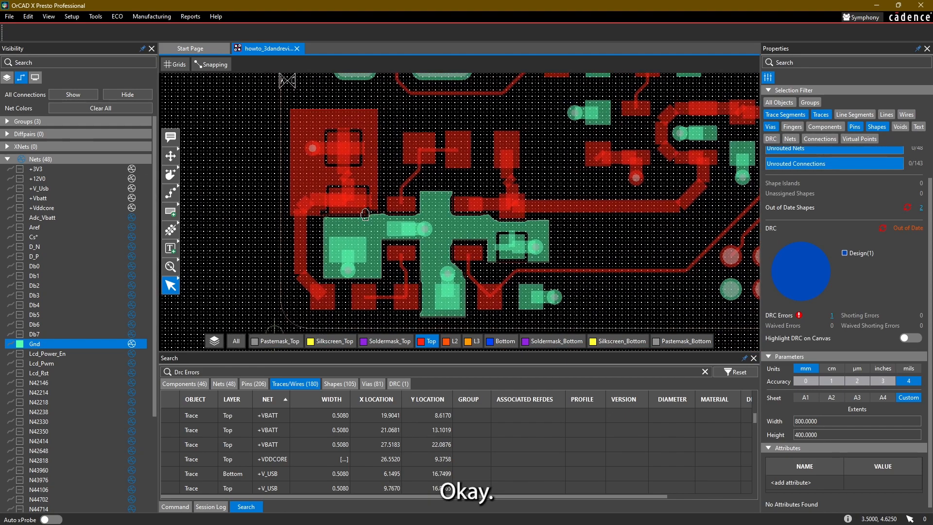
scroll(311, 231, "up", 2)
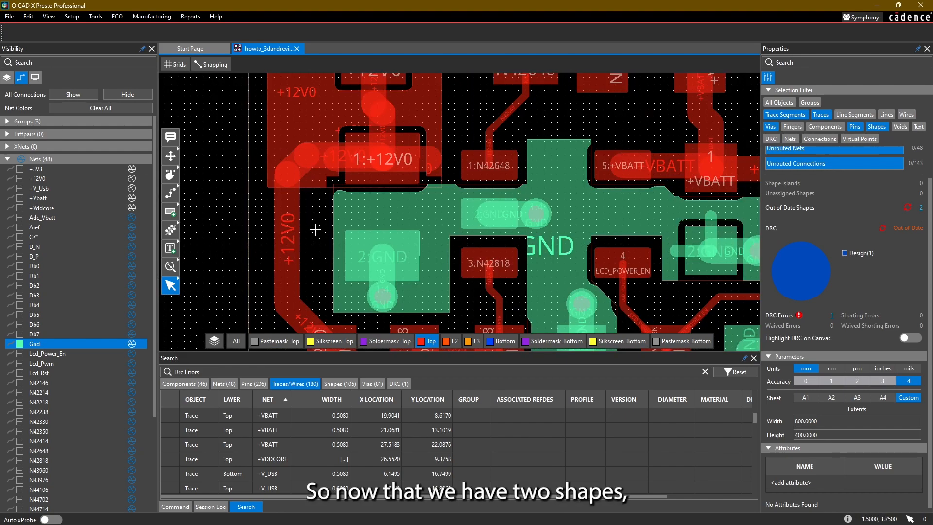
scroll(431, 183, "up", 3)
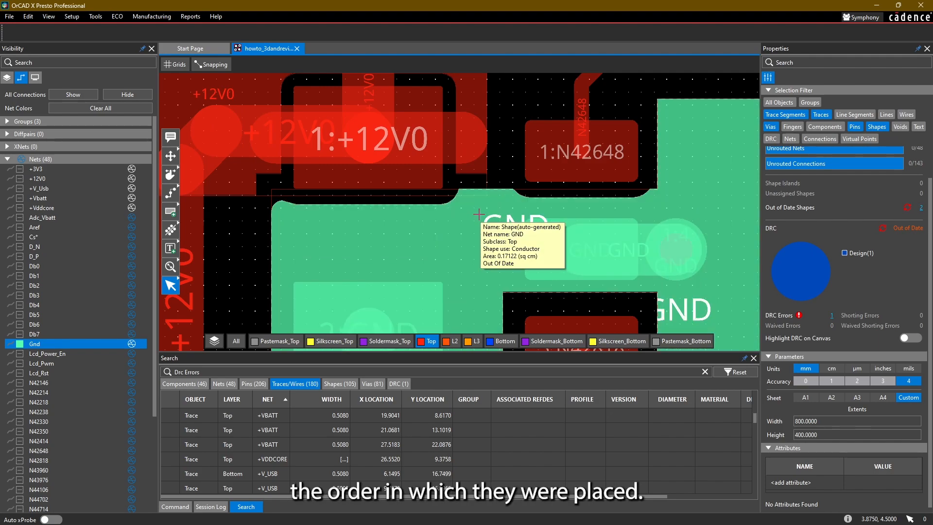
left_click(479, 174)
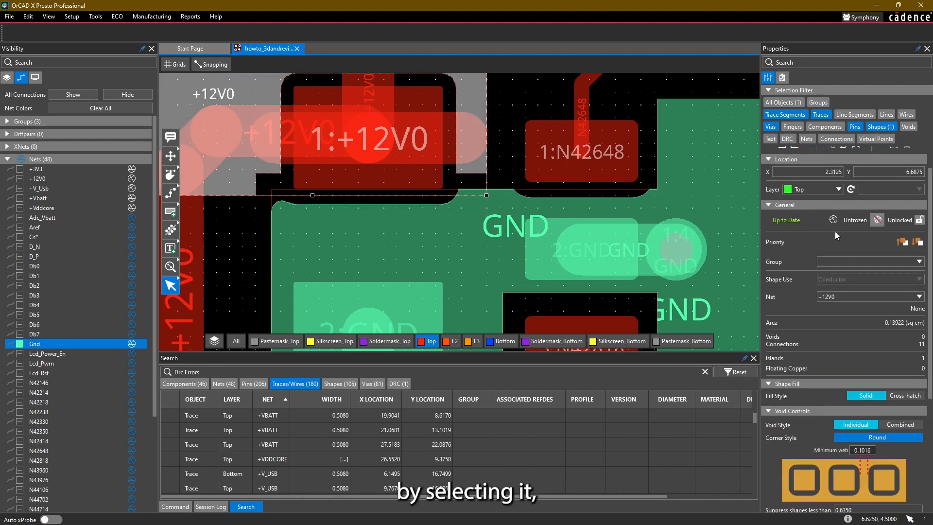
left_click(904, 242)
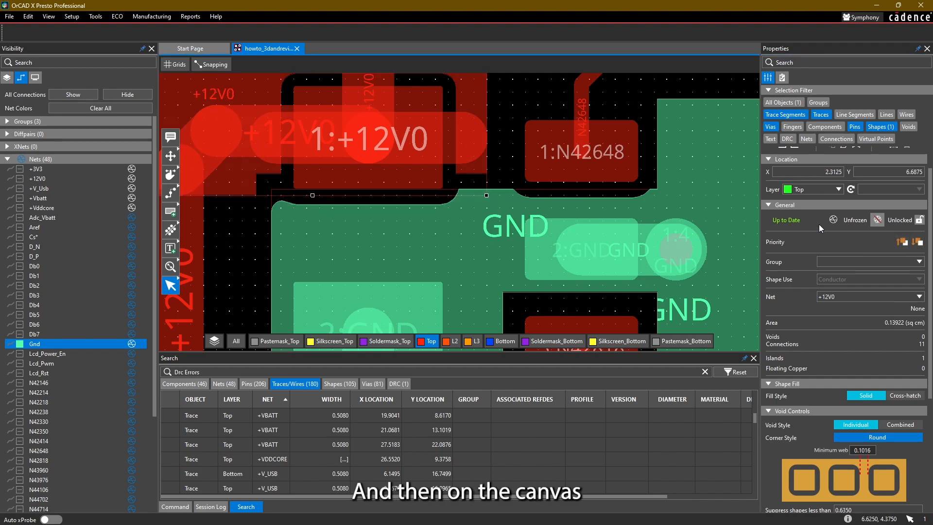
left_click(918, 243)
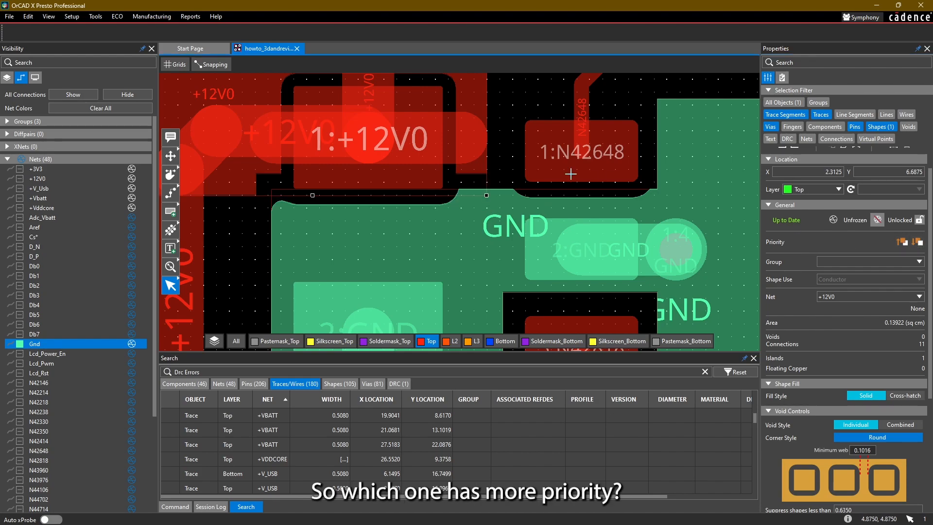
scroll(448, 252, "down", 2)
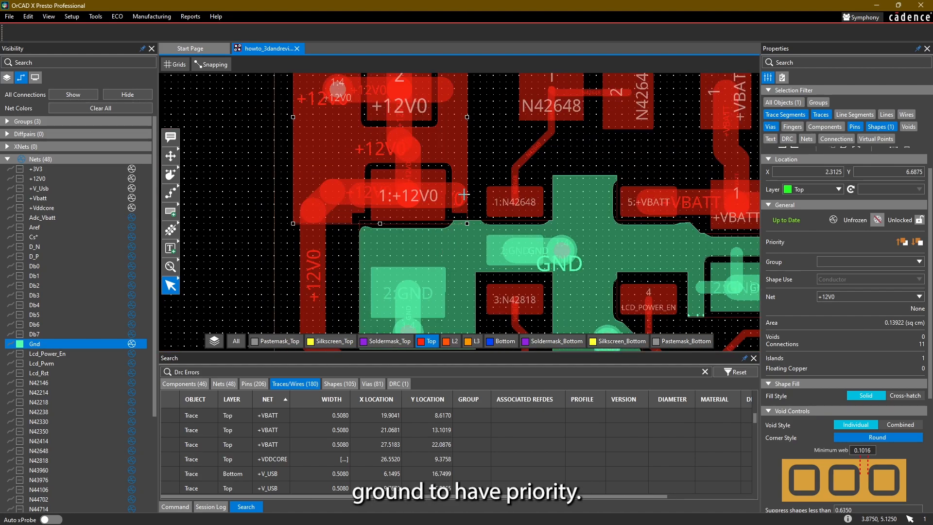
left_click(488, 132)
Delete the two thin N42648 traces joining pad 1:N42648, component pad 1 and component pad 2
scroll(488, 133, "down", 2)
scroll(488, 133, "up", 2)
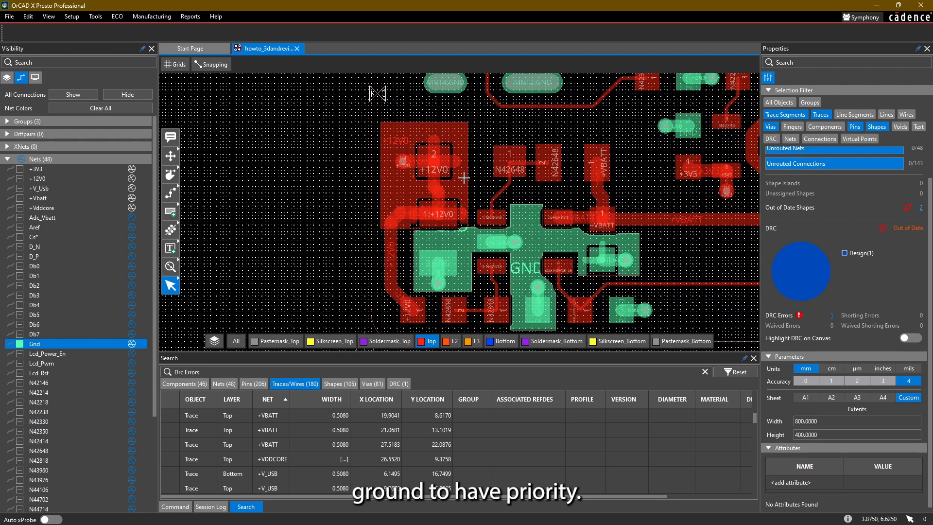
middle_click_drag(501, 199, 394, 179)
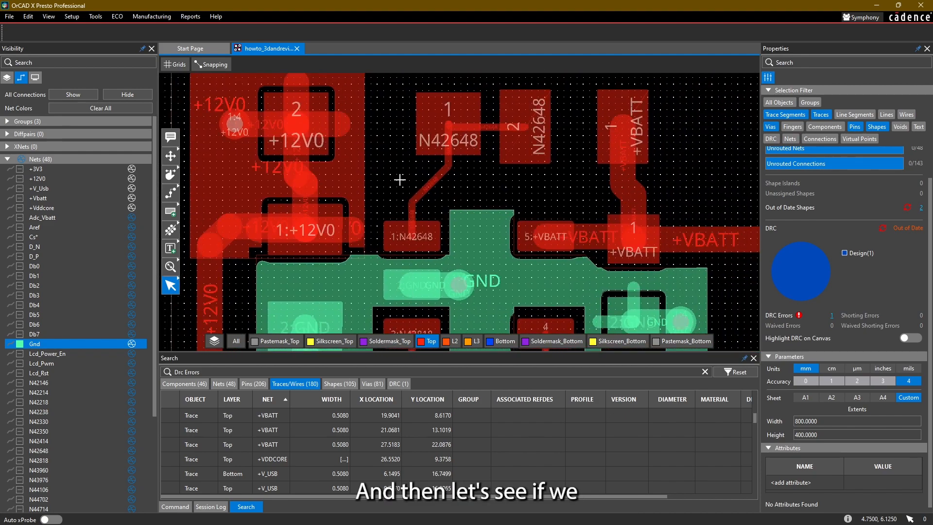
left_click(422, 194)
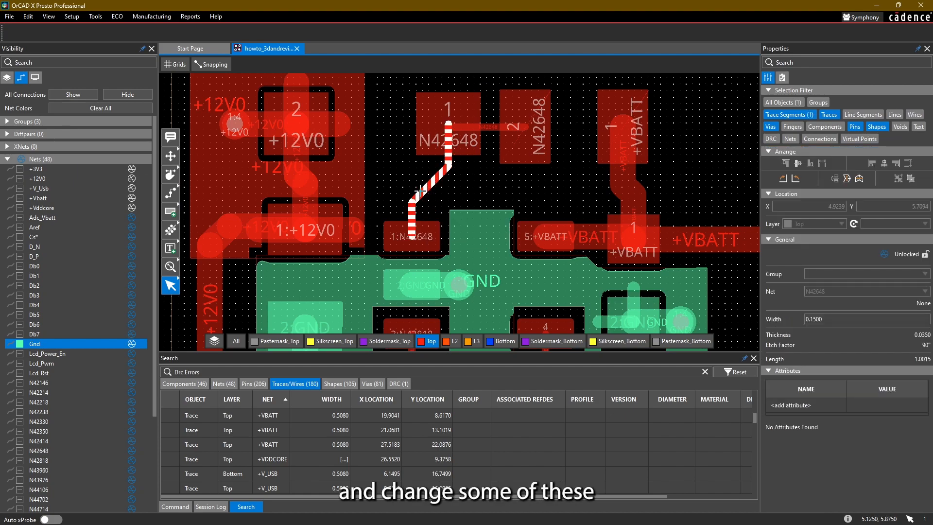
key("Delete")
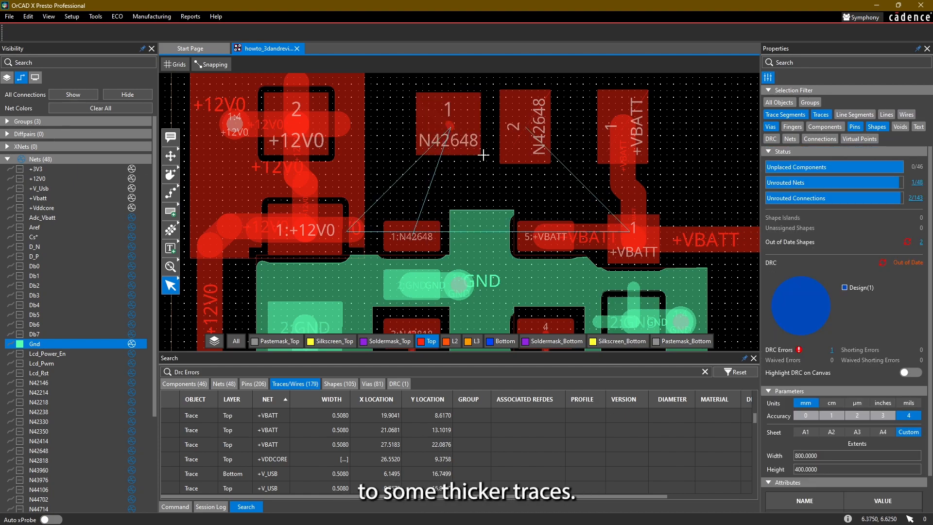
left_click(450, 126)
key("Delete")
Route N42648 from component pad 2 to component pad 1 on the Top layer with a 0.8 mm trace width
middle_click_drag(554, 183, 533, 181)
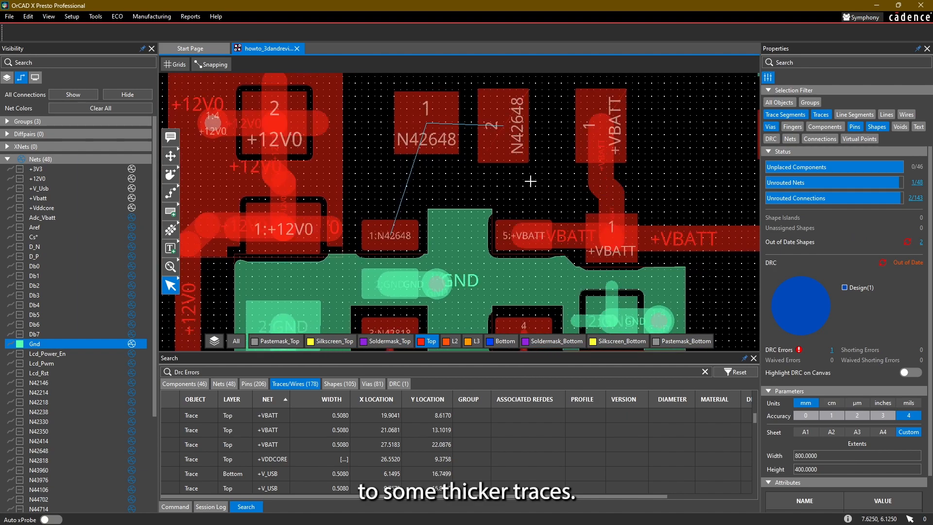
left_click(170, 193)
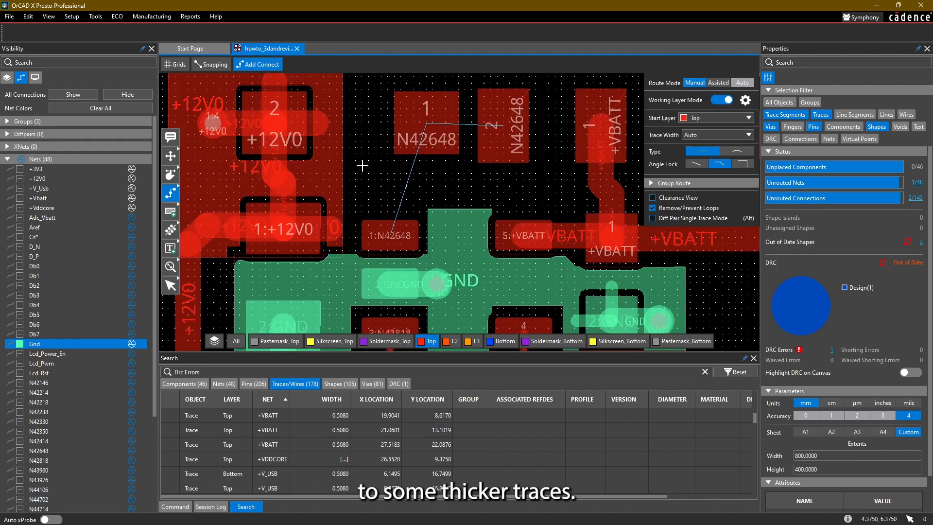
left_click(503, 116)
left_click(749, 134)
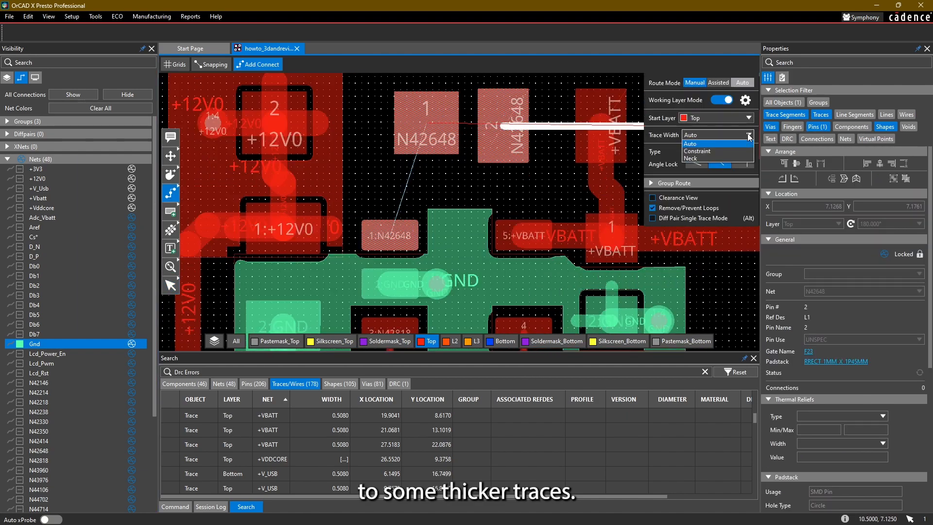
left_click(709, 135)
left_click(709, 134)
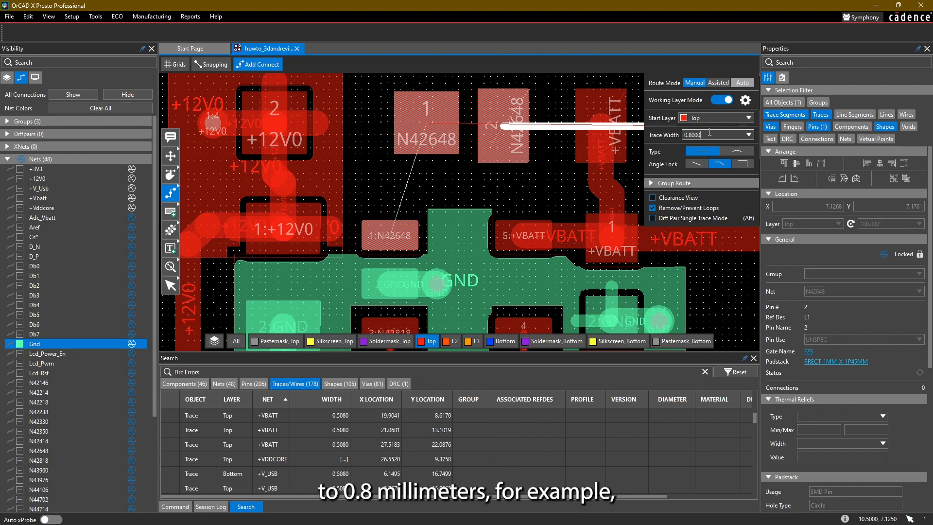
type("0.8000")
left_click(426, 124)
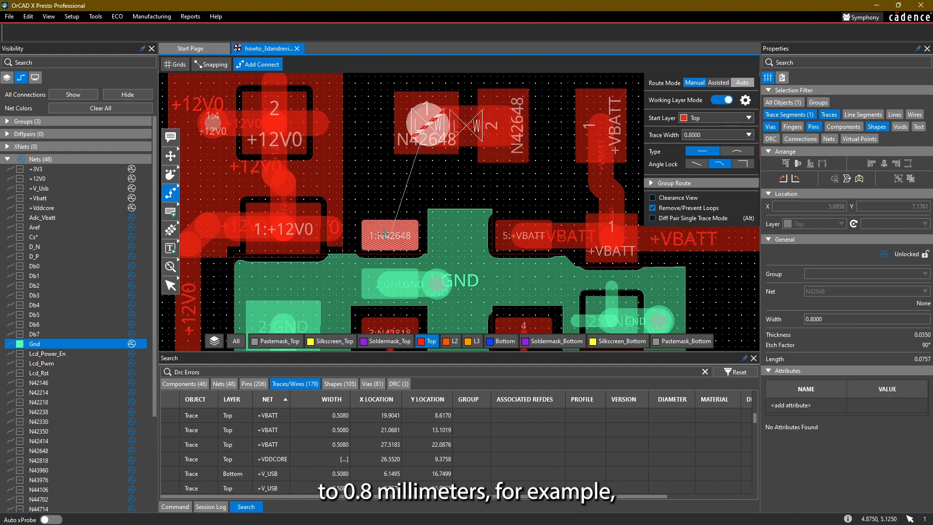
Route N42648 between component pad 1 and pad 1:N42648 with a 0.6 mm trace width and end routing
left_click(422, 127)
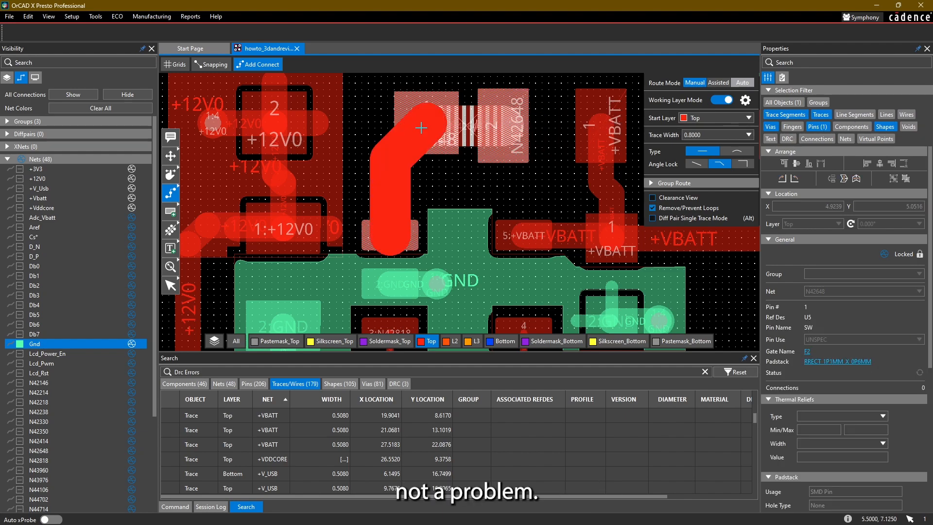
left_click(708, 135)
key("Return")
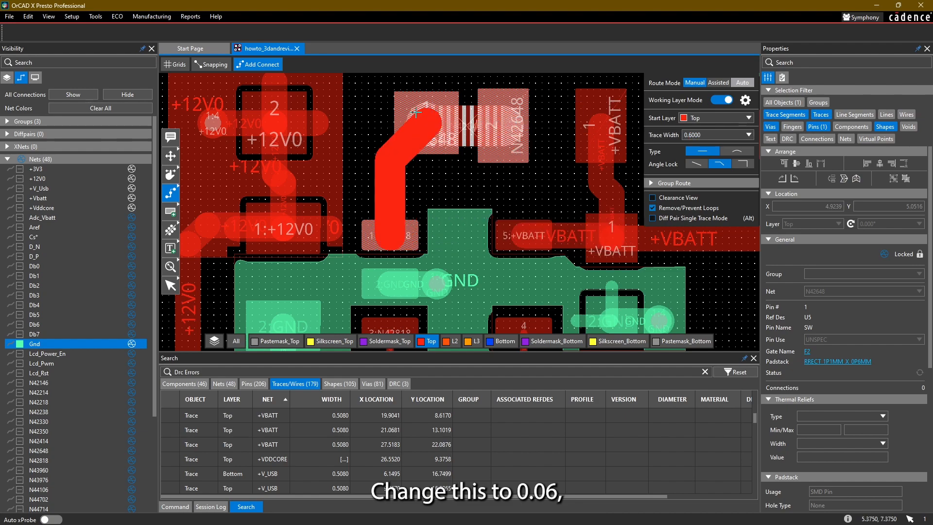
left_click(424, 115)
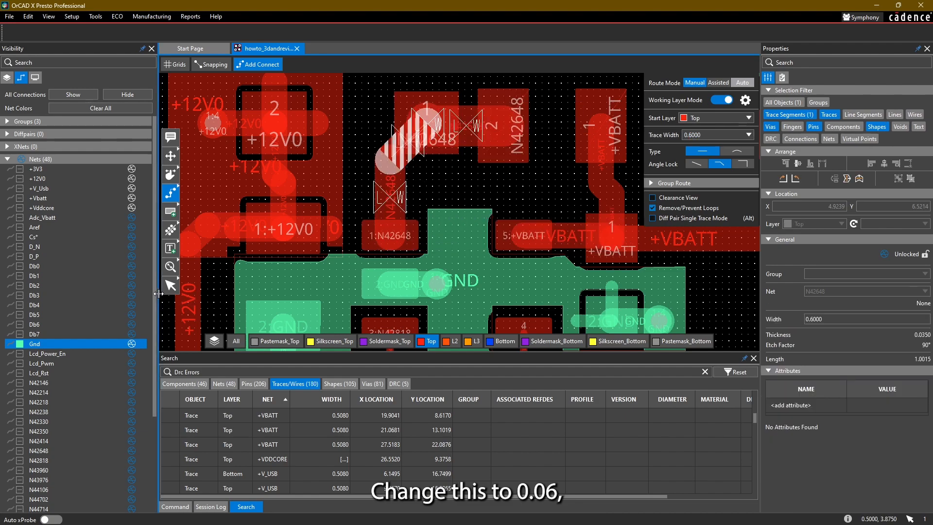
key("Escape")
Inspect the line-width DRC markers on the new N42648 traces and open Constraint Manager
scroll(472, 179, "up", 3)
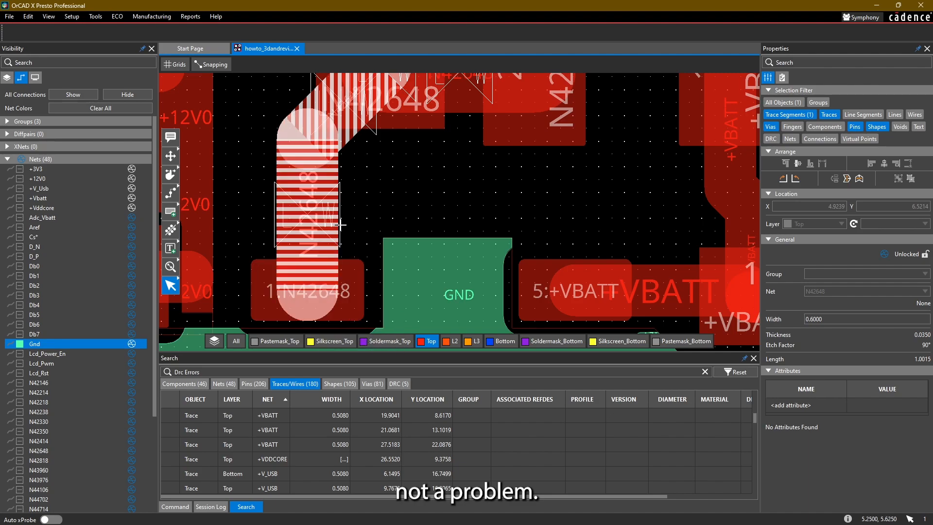
scroll(340, 226, "down", 3)
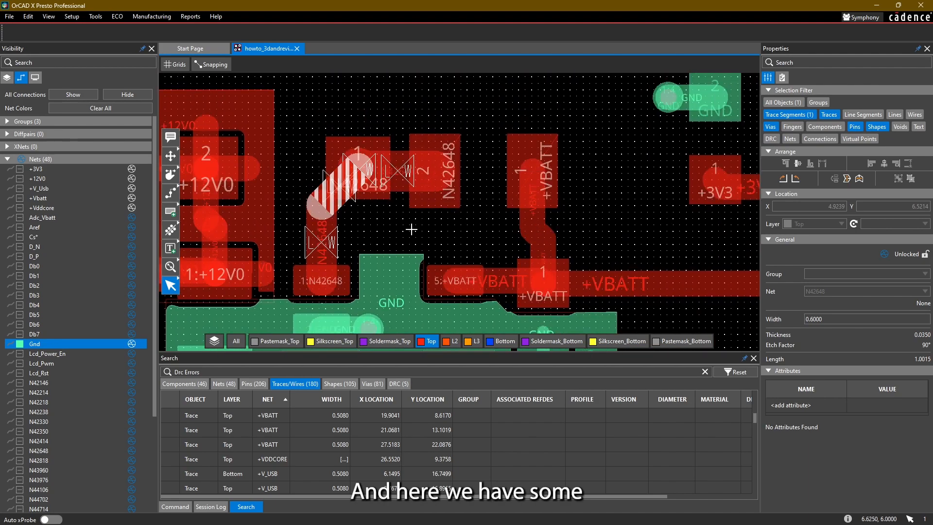
scroll(431, 202, "down", 3)
middle_click_drag(396, 217, 416, 176)
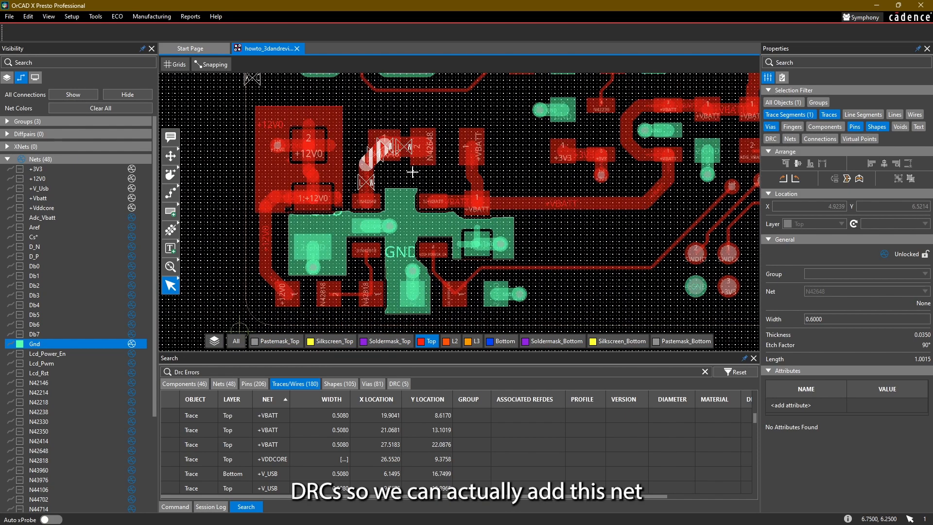
scroll(413, 172, "up", 3)
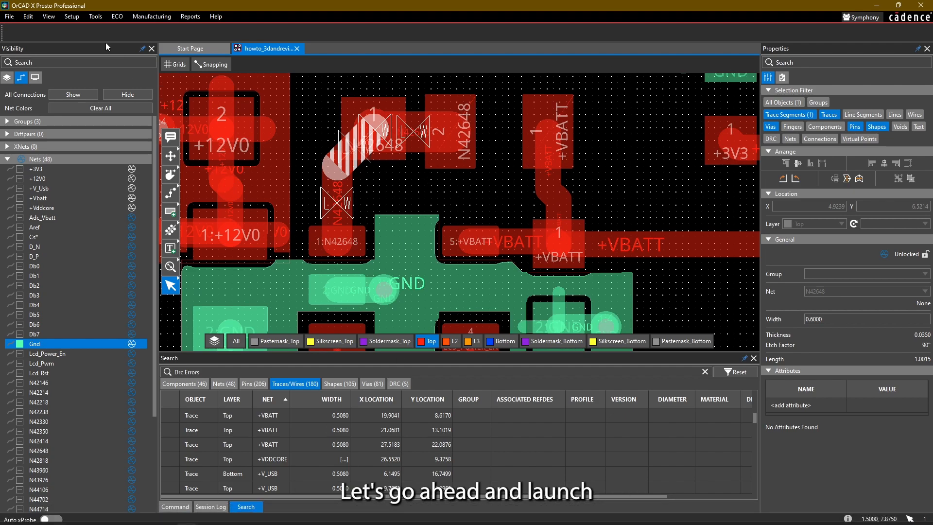
left_click(97, 17)
left_click(122, 28)
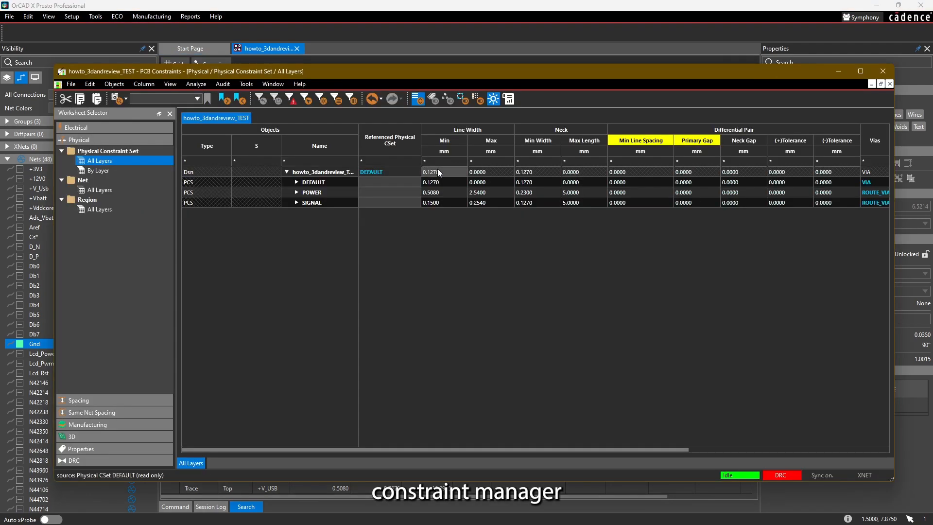
Restrict the board's selection filter to nets and locate net N42648 in the physical net constraints for all layers
left_click(645, 23)
left_click(775, 101)
left_click(775, 101)
left_click(790, 139)
left_click(445, 125)
right_click(455, 120)
left_click(459, 149)
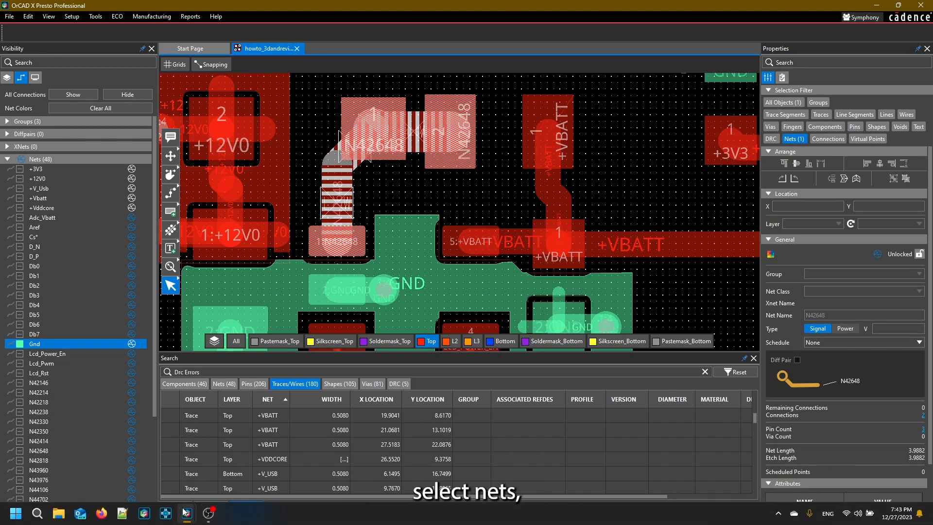
mouse_move(185, 512)
left_click(219, 479)
left_click(110, 191)
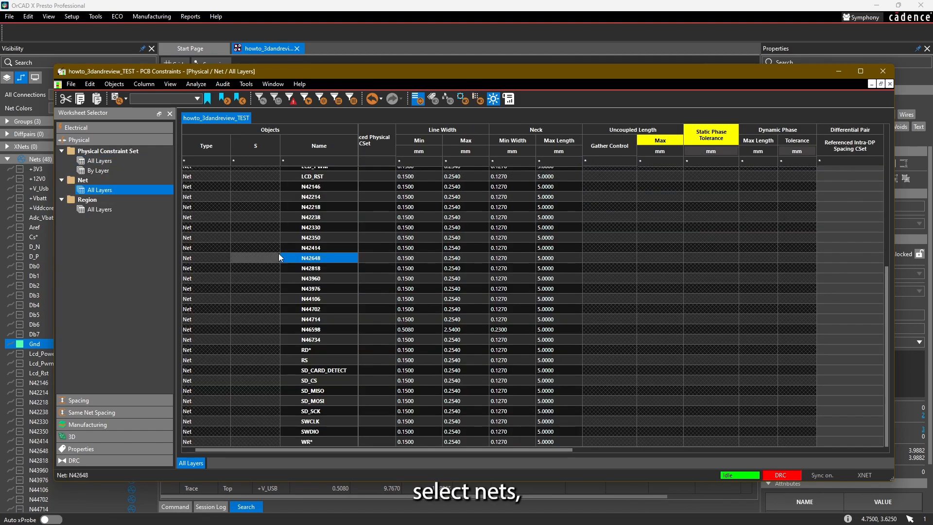
Assign the POWER physical constraint set to net N42648
scroll(364, 256, "up", 3)
scroll(379, 249, "up", 4)
left_click_drag(384, 451, 316, 443)
scroll(387, 350, "down", 2)
left_click(391, 406)
left_click(390, 406)
left_click(394, 415)
Return to the board layout, clear the net selection and update the out-of-date DRC
left_click(839, 71)
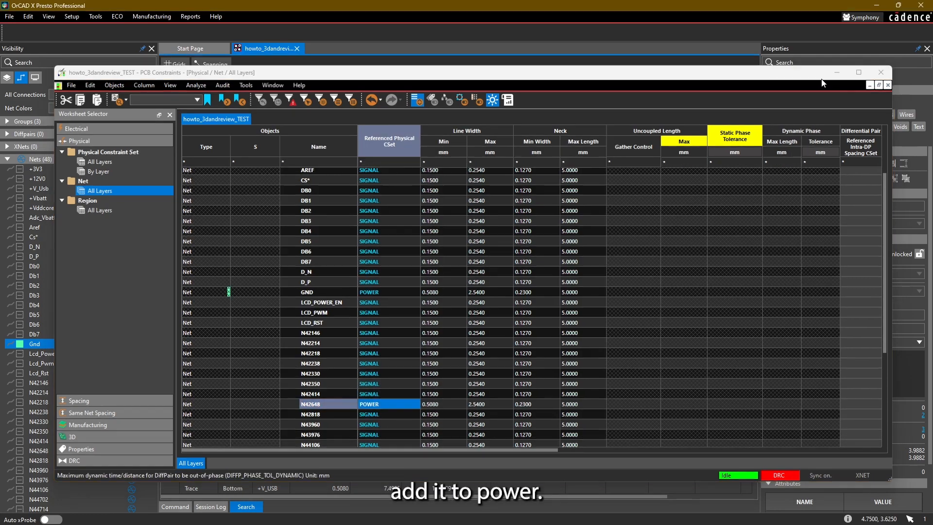
left_click(487, 189)
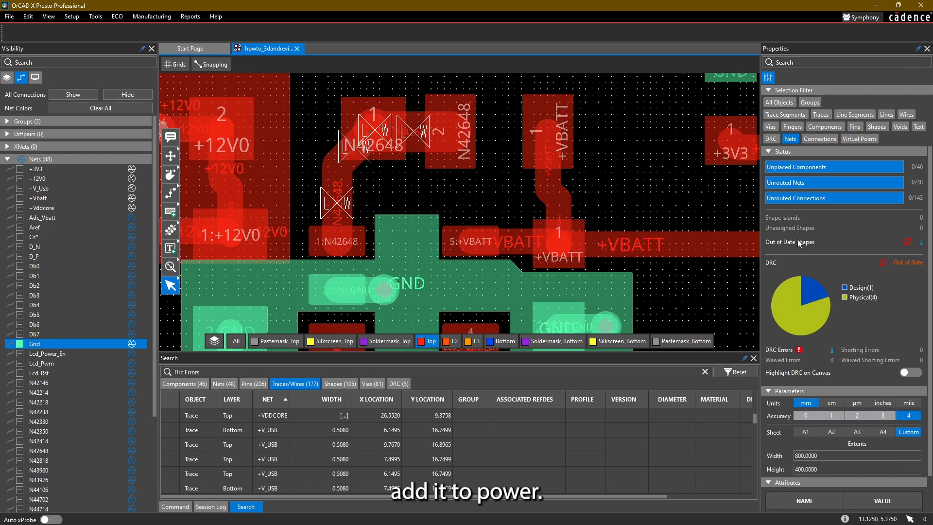
left_click(883, 263)
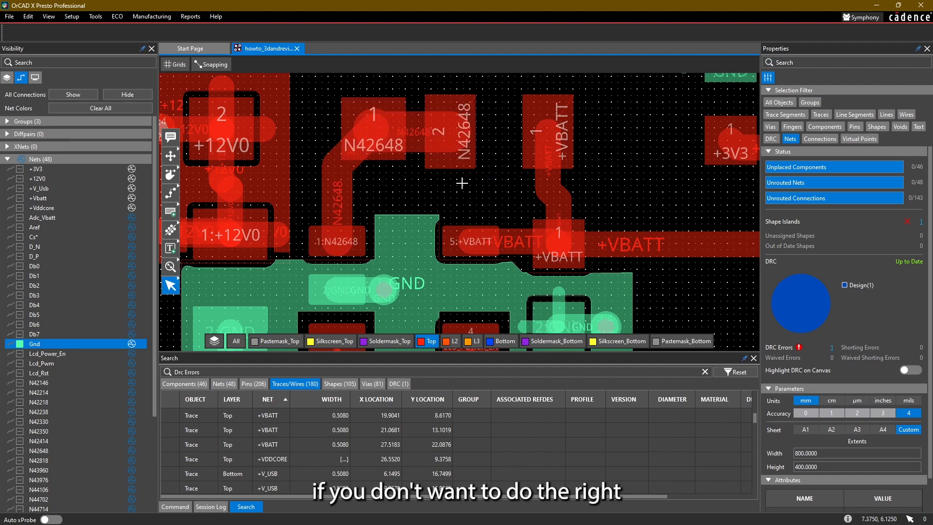
Enable automatic cross-probing, select the +VBATT net on the board and check it in Constraint Manager
left_click(45, 521)
middle_click_drag(615, 152, 523, 206)
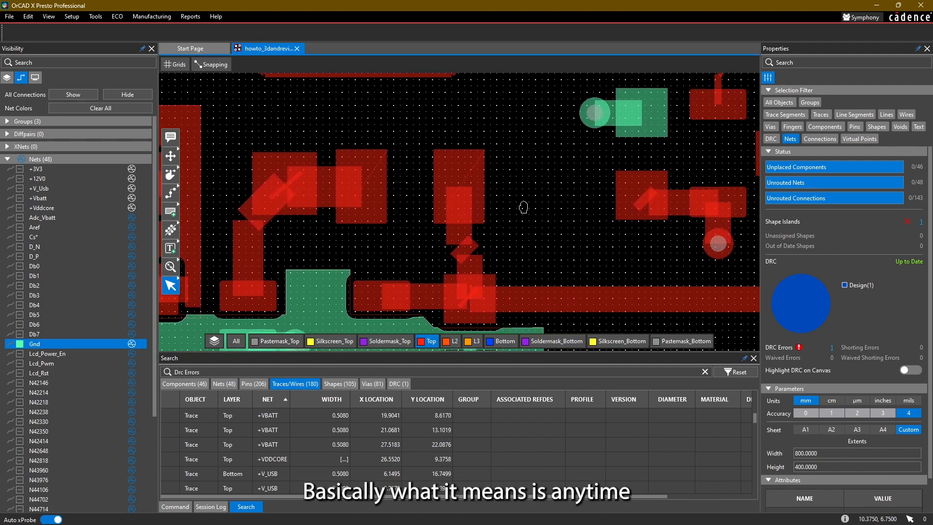
left_click(482, 176)
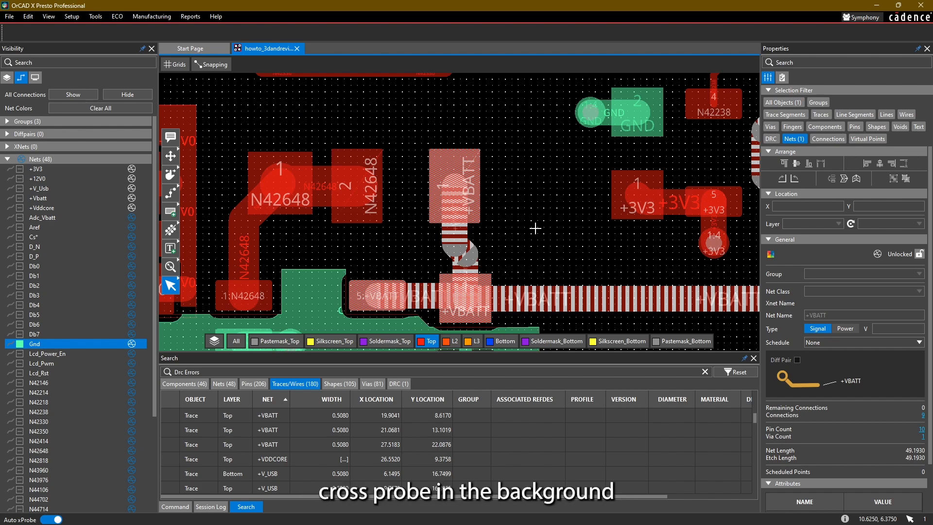
mouse_move(188, 514)
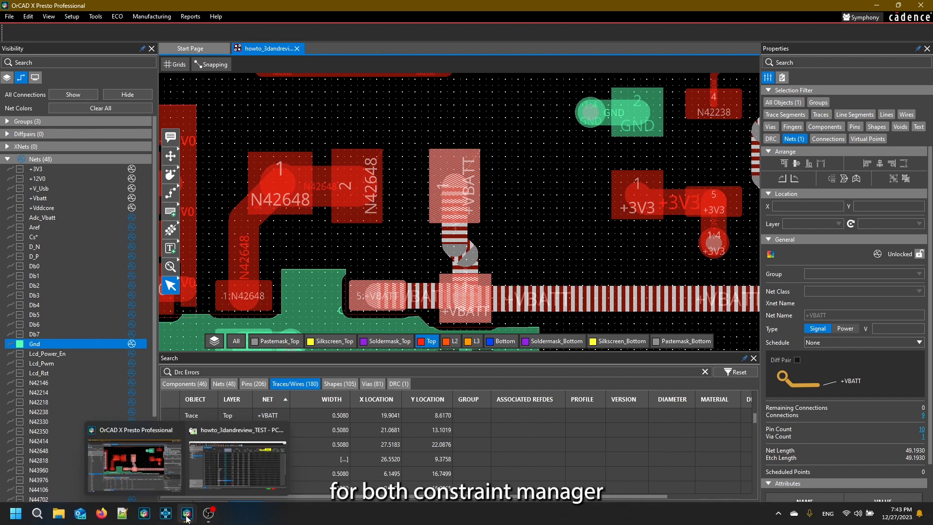
left_click(236, 475)
left_click(488, 20)
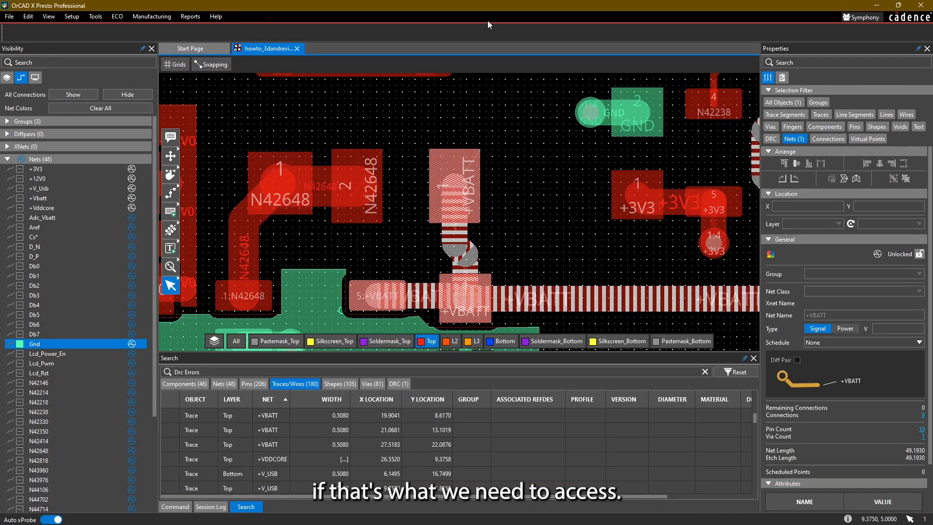
Select the +3V3 net on the board and check its cross-probed entry in Constraint Manager
left_click(540, 226)
middle_click_drag(542, 212, 481, 214)
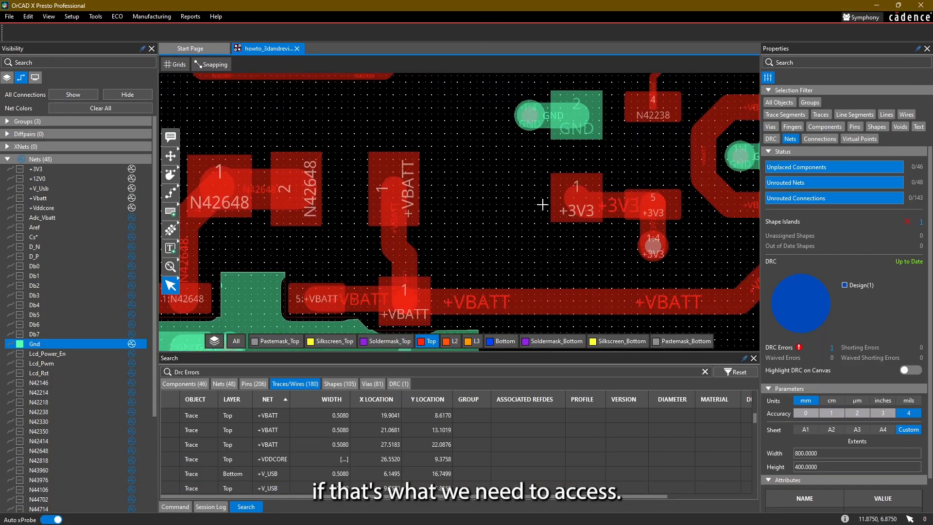
left_click(560, 204)
mouse_move(187, 514)
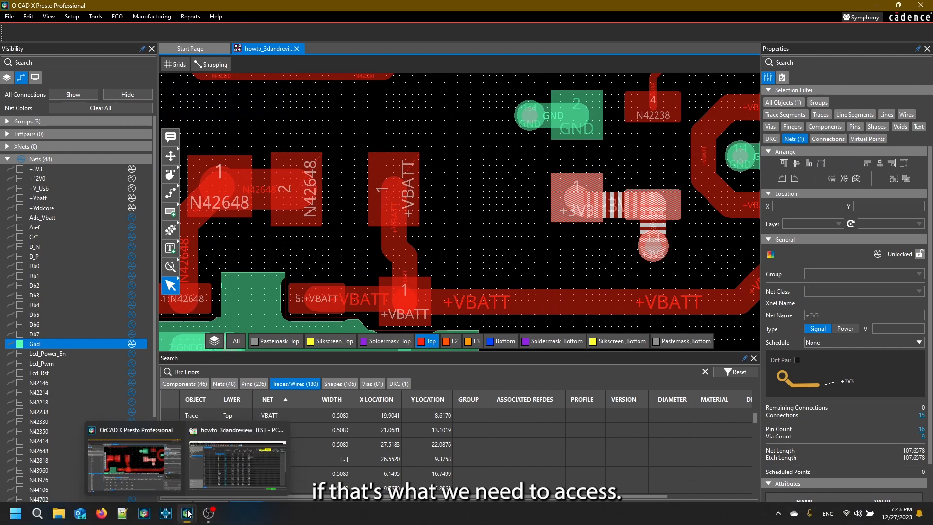
left_click(235, 467)
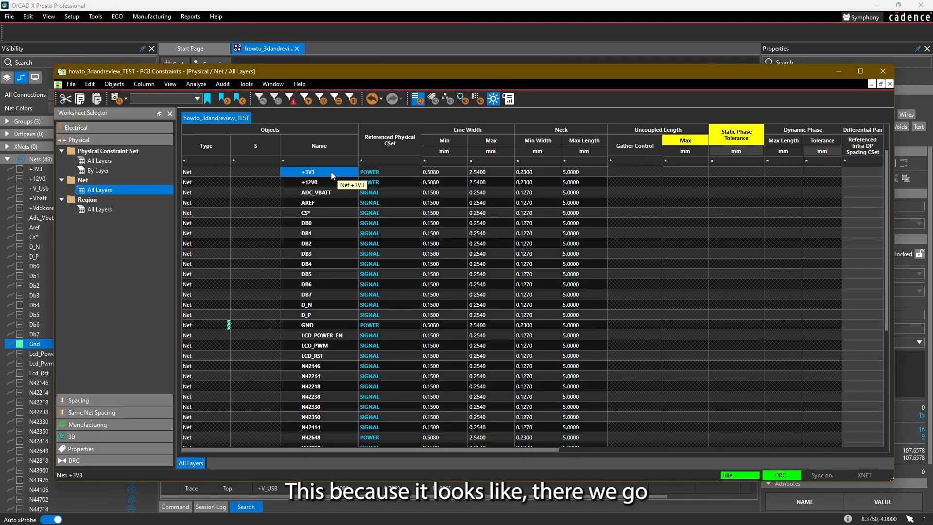
left_click(450, 29)
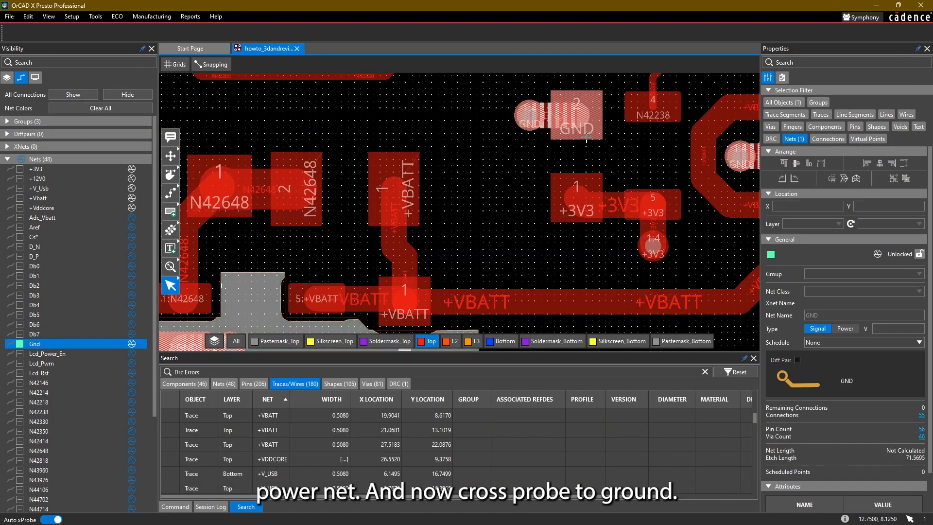
Check the GND net's cross-probed entry in Constraint Manager and return to the board
mouse_move(211, 514)
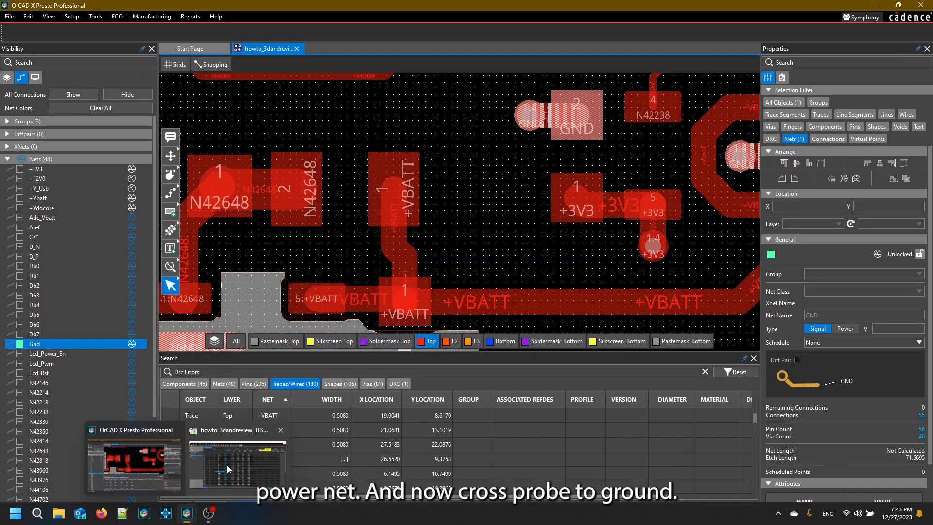
left_click(227, 464)
left_click(427, 24)
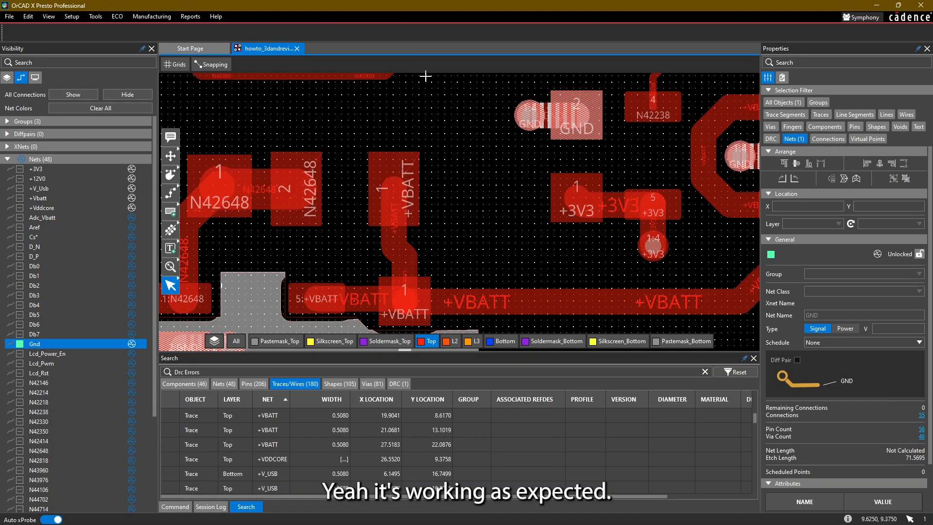
Limit the selection filter to vias and copy the existing via beside pin 2 in the +12V0 shape
middle_click_drag(388, 230, 431, 180)
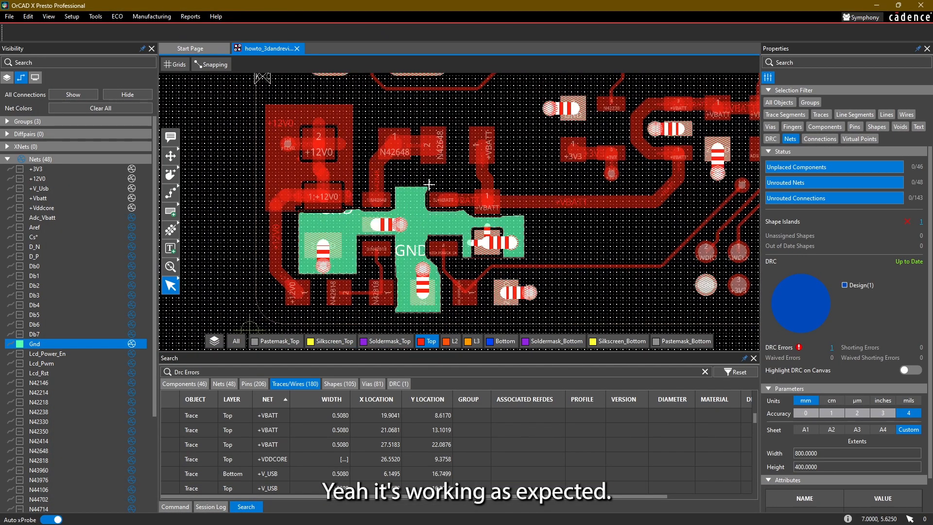
scroll(295, 166, "up", 3)
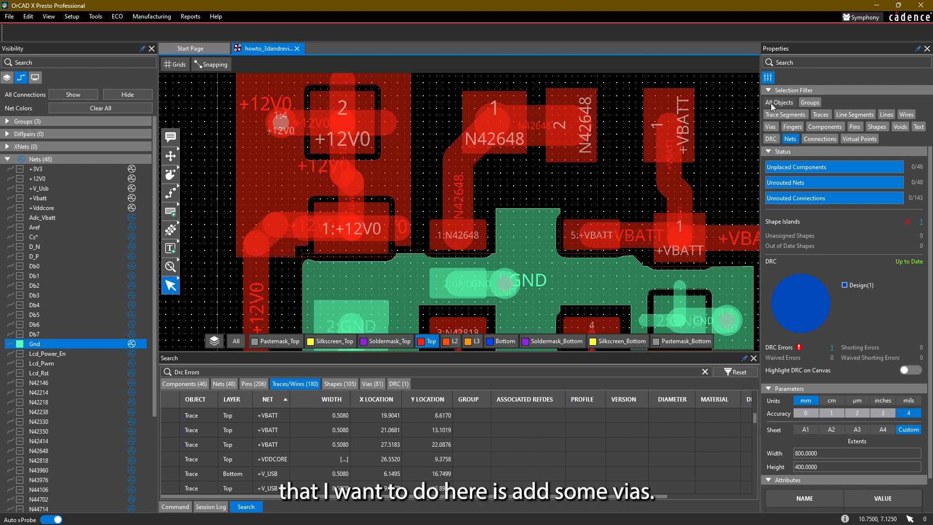
left_click(771, 127)
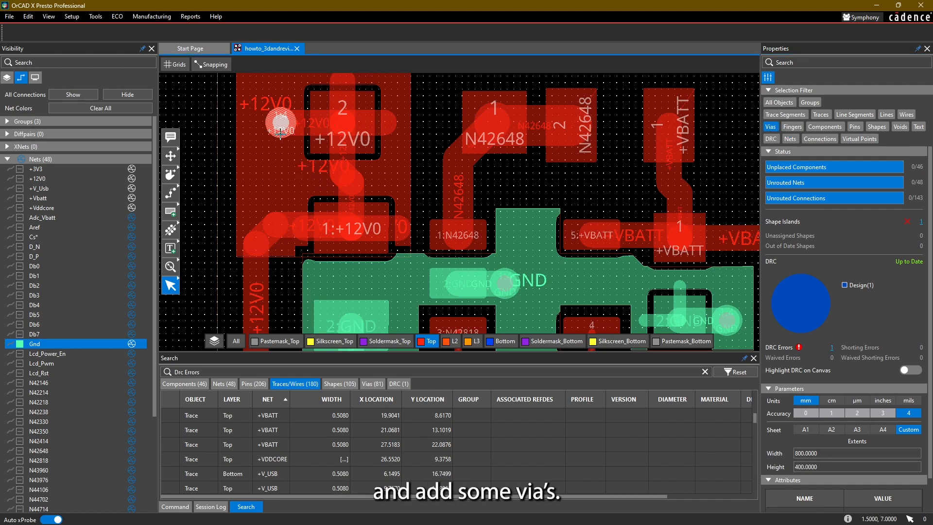
middle_click_drag(266, 150, 320, 212)
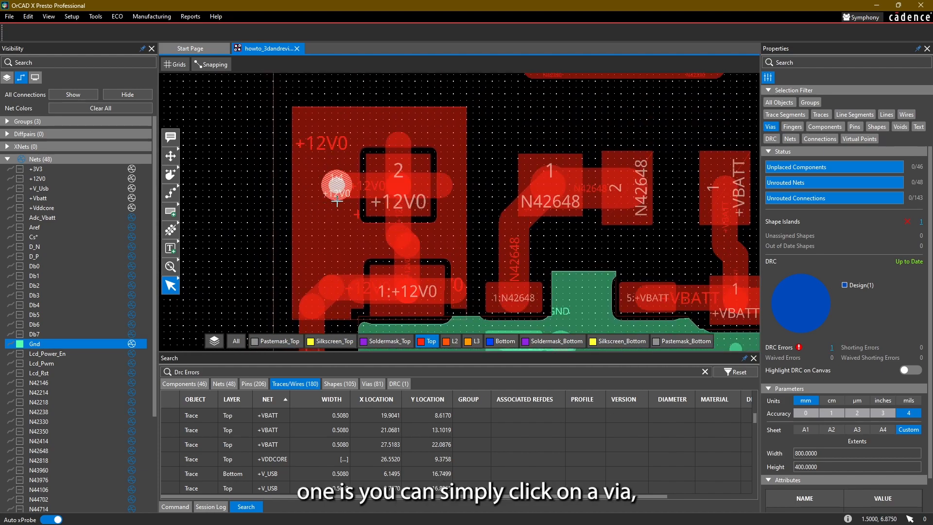
left_click(337, 186)
right_click(334, 186)
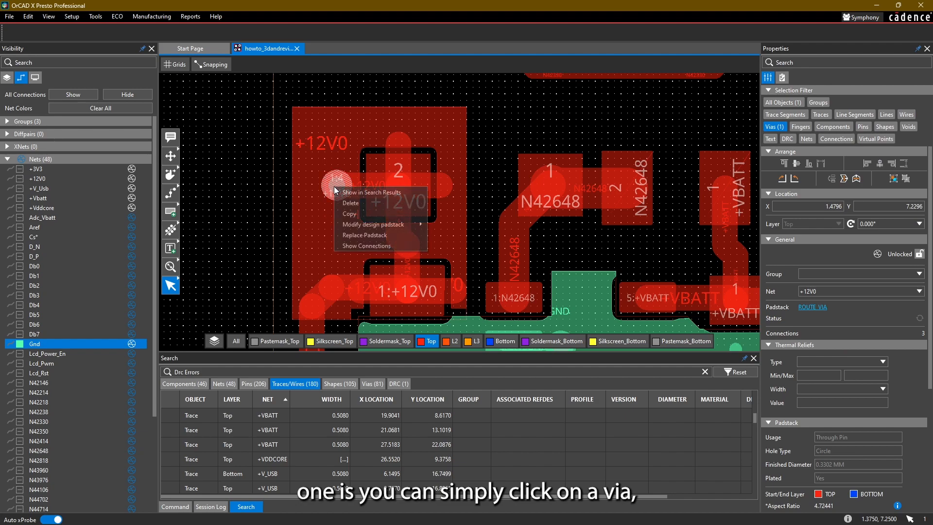
left_click(369, 203)
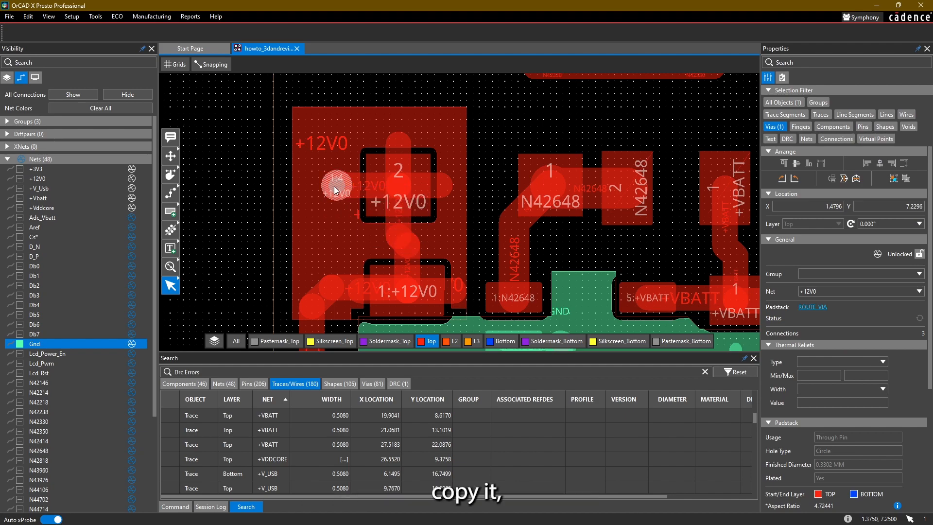
Paste four copies of the +12V0 via around pin 2, two along each side of the +12V0 shape
right_click(285, 196)
left_click(293, 205)
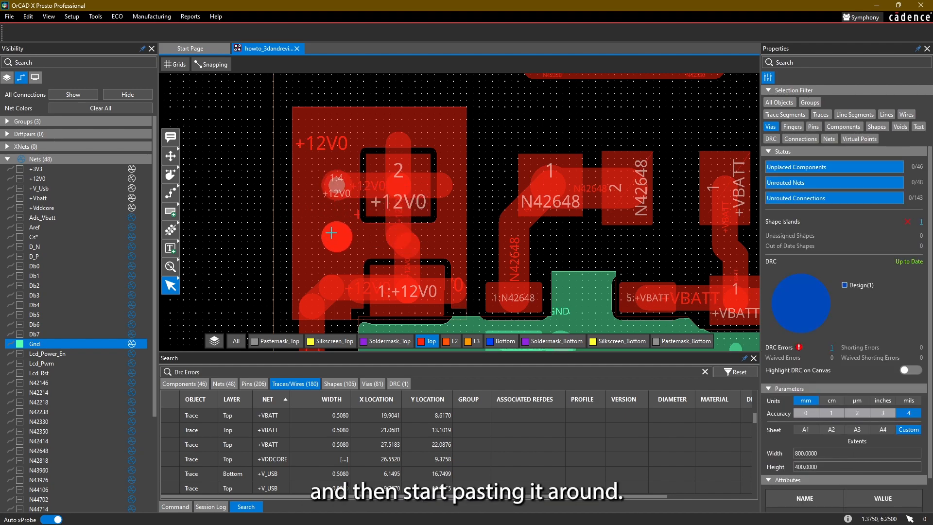
left_click(332, 233)
left_click(332, 131)
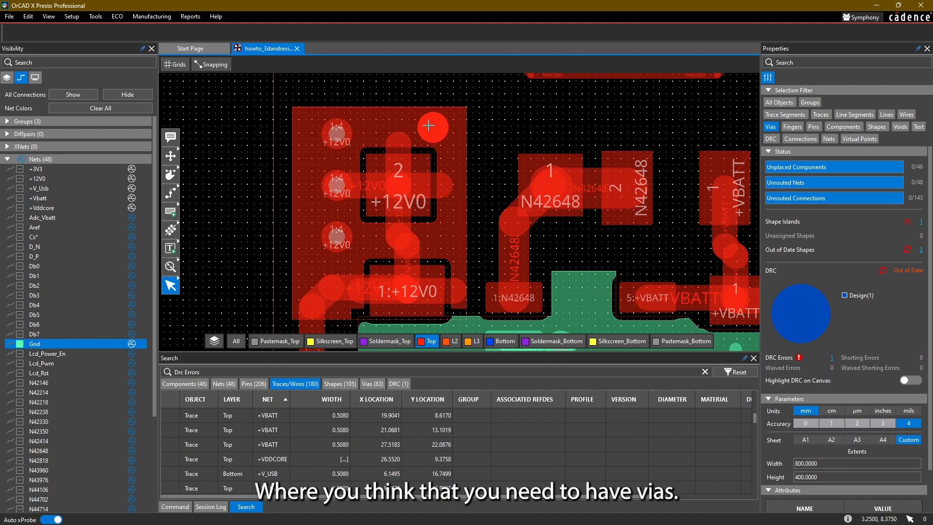
left_click(444, 236)
left_click(445, 127)
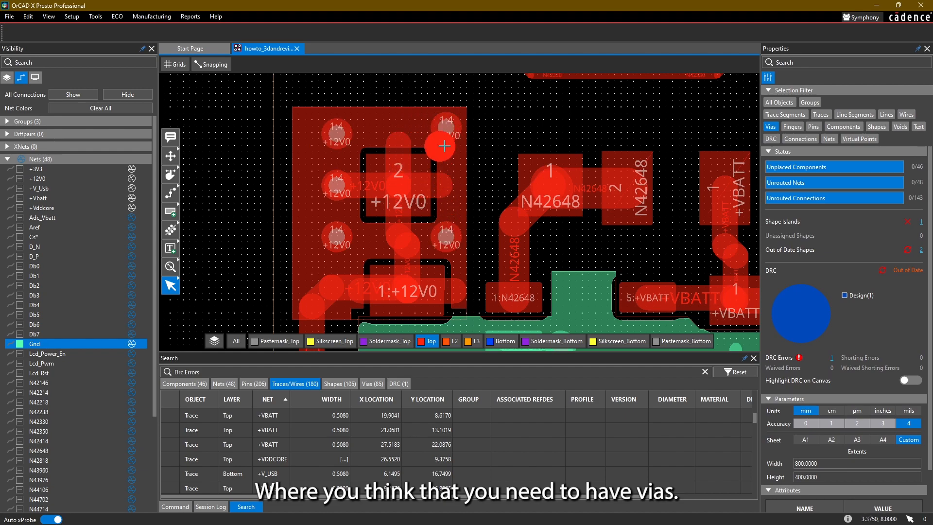
Close Constraint Manager and undo the pasted +12V0 vias
key("ctrl+z")
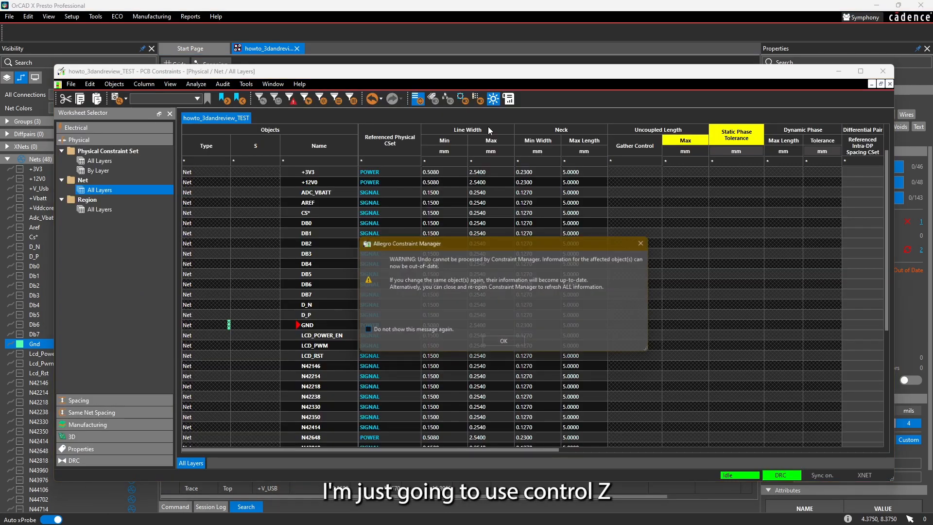
left_click(506, 343)
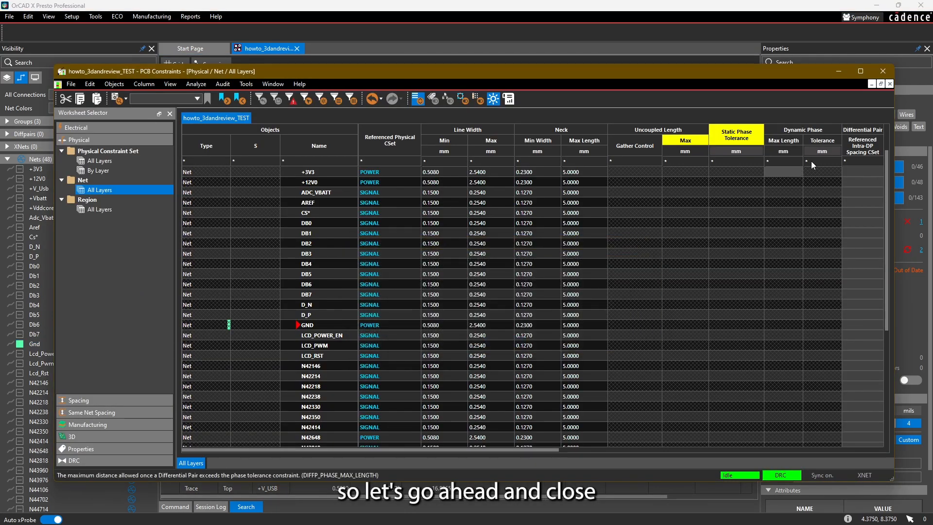
left_click(883, 71)
key("ctrl+z")
key("ctrl+z")
key("ctrl+z")
key("ctrl+z")
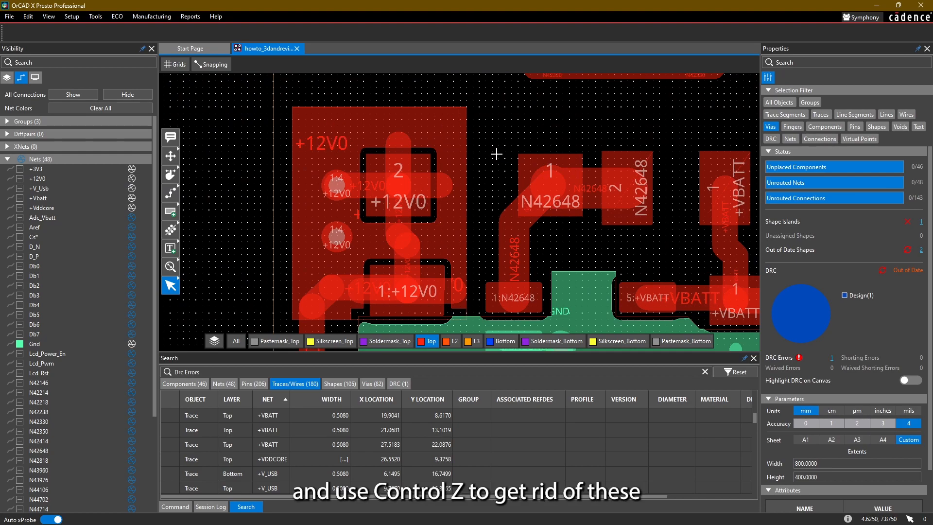
Delete the original +12V0 via and the trace segment joining it to pin 2, adding trace segments to the selection filter
left_click(333, 172)
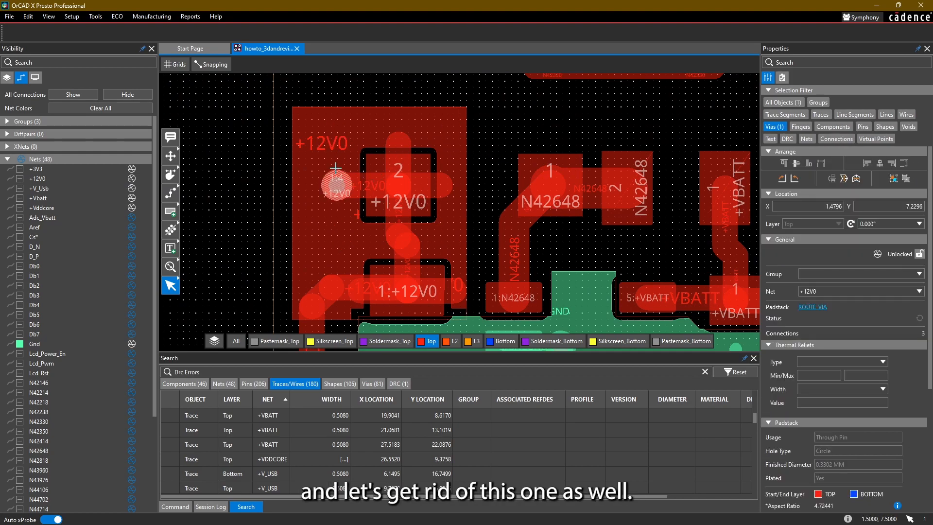
key("Delete")
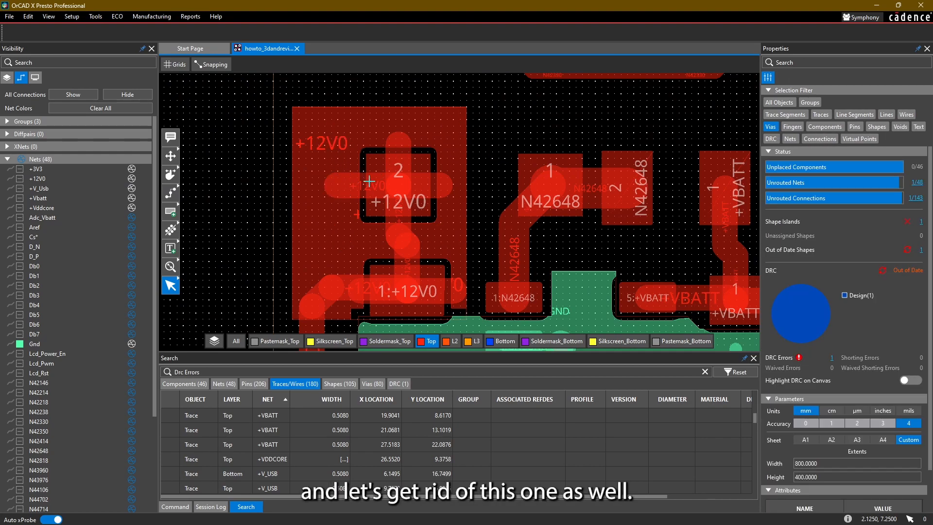
left_click(786, 115)
left_click(363, 190)
key("Delete")
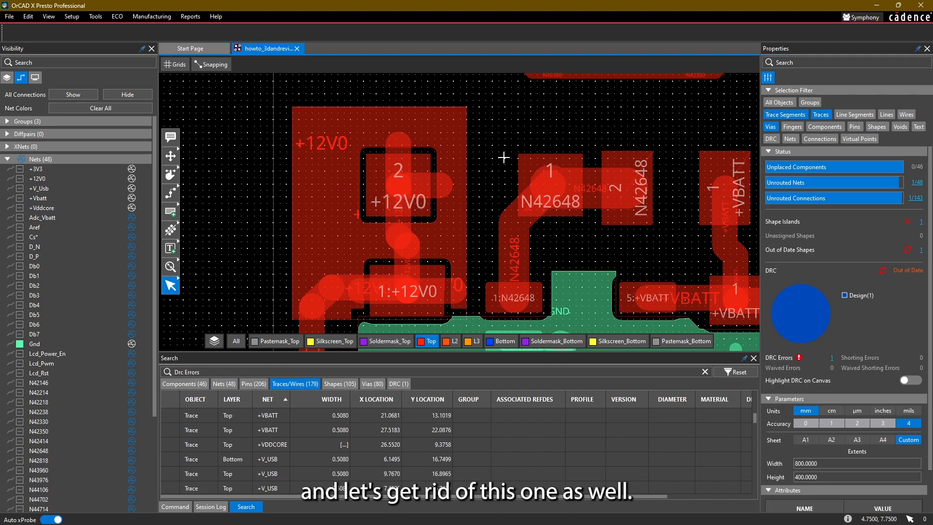
Add shapes to the selection filter, list the shapes from the out-of-date shapes status and update them
middle_click_drag(470, 162, 483, 137)
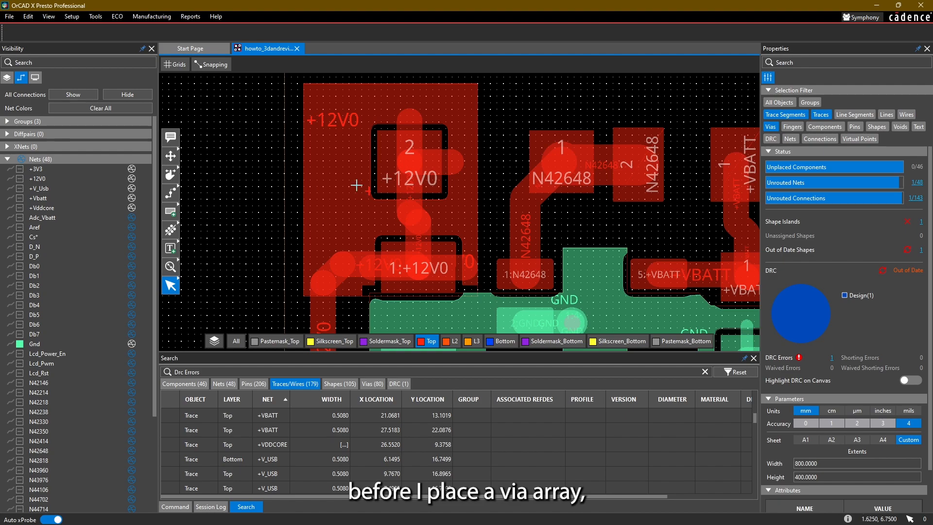
left_click(881, 129)
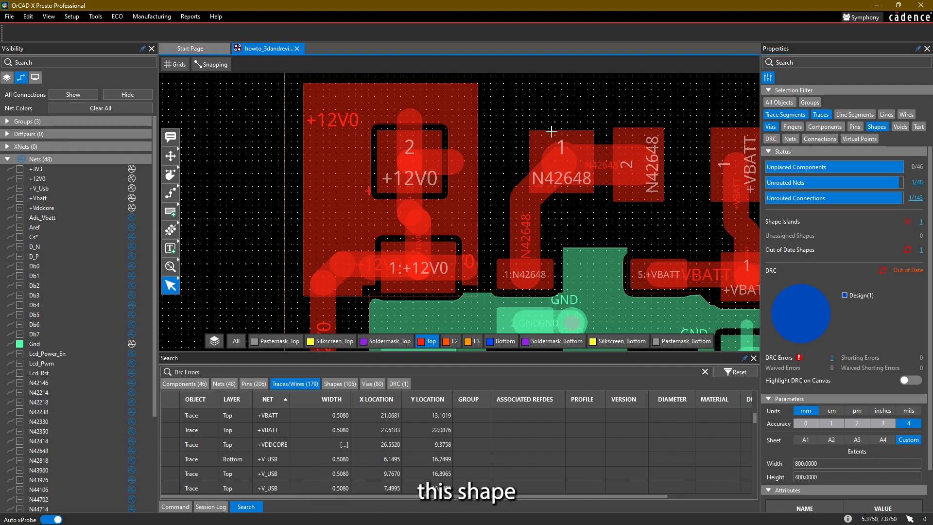
middle_click_drag(515, 137, 504, 141)
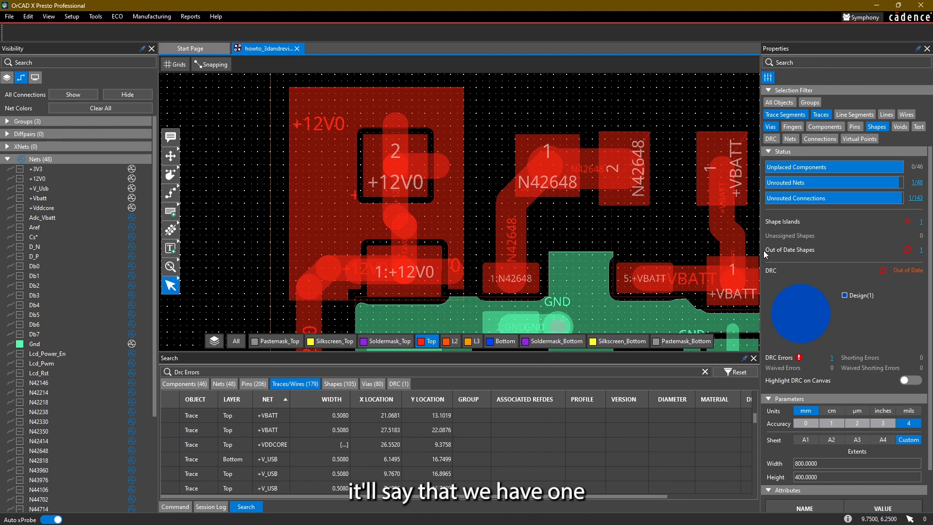
left_click(921, 250)
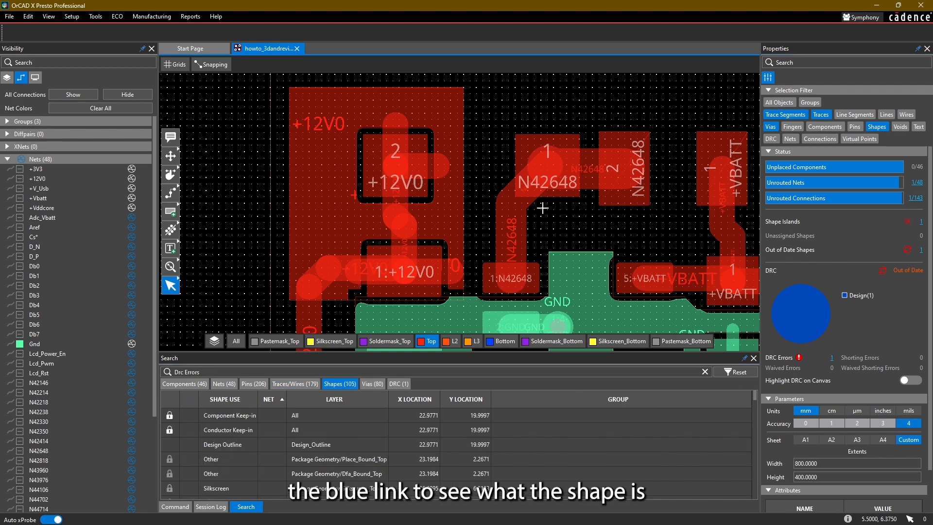
left_click(907, 250)
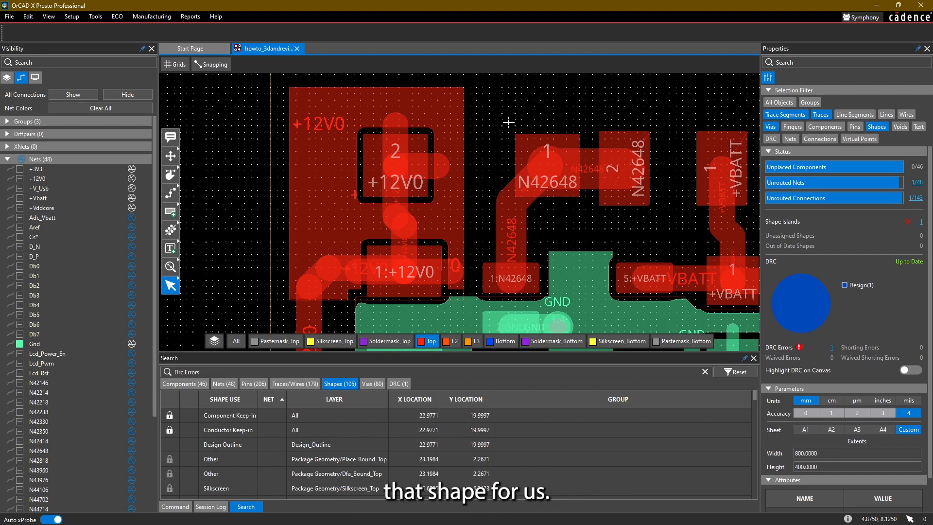
middle_click_drag(508, 123, 513, 134)
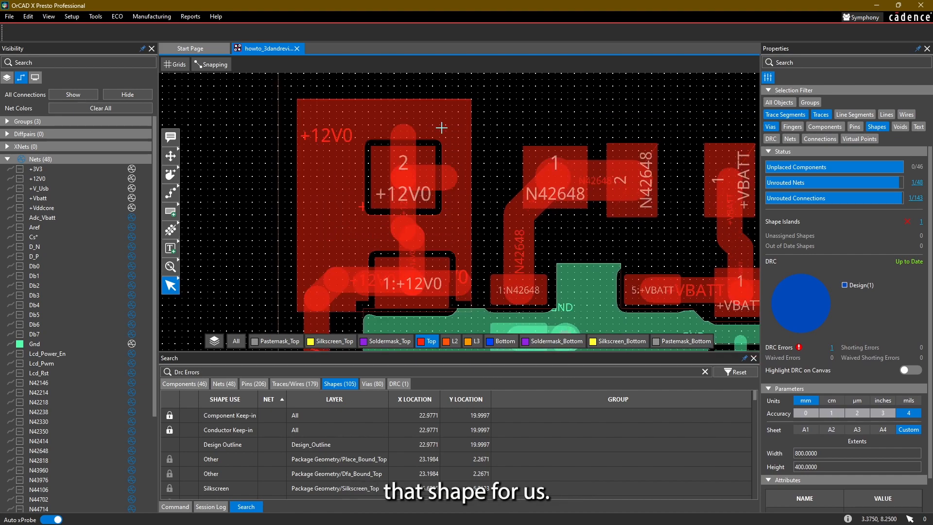
Select the +12V0 shape and check its update status in the properties
left_click(448, 131)
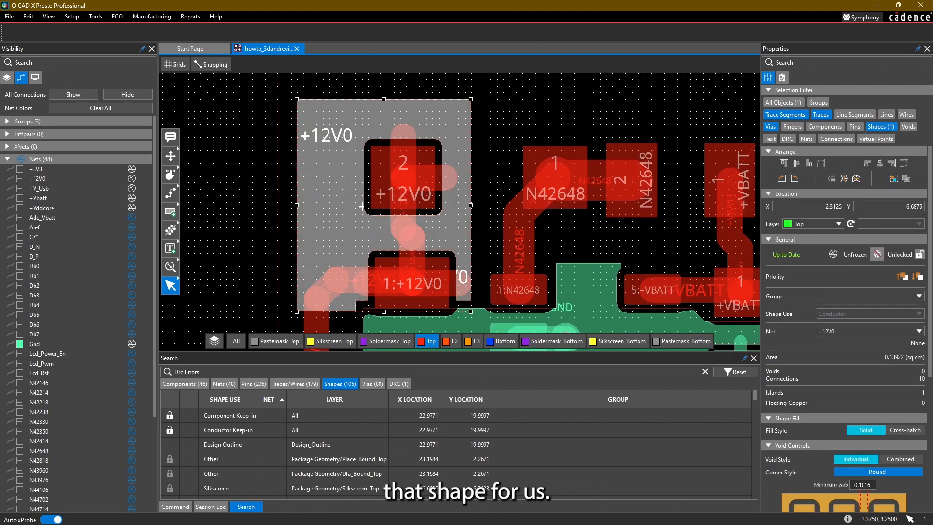
left_click(492, 146)
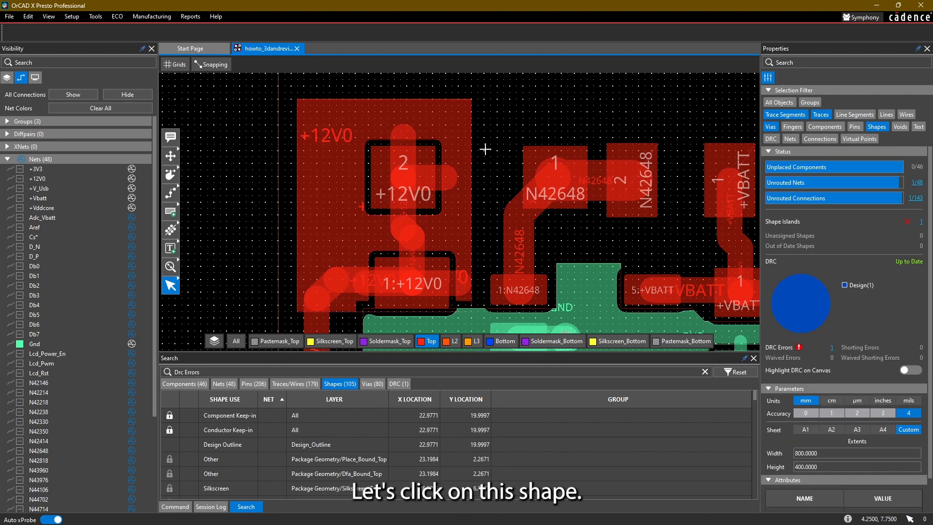
left_click(332, 161)
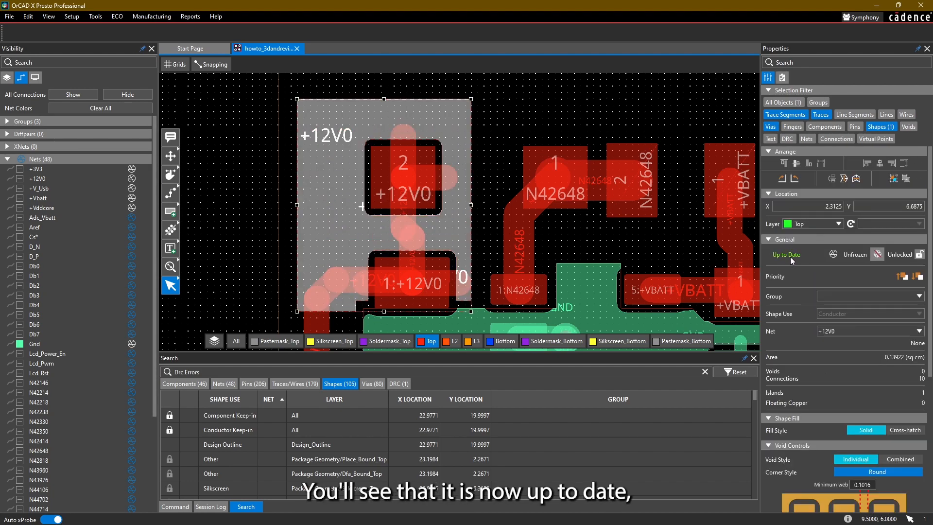
middle_click_drag(466, 138, 408, 130)
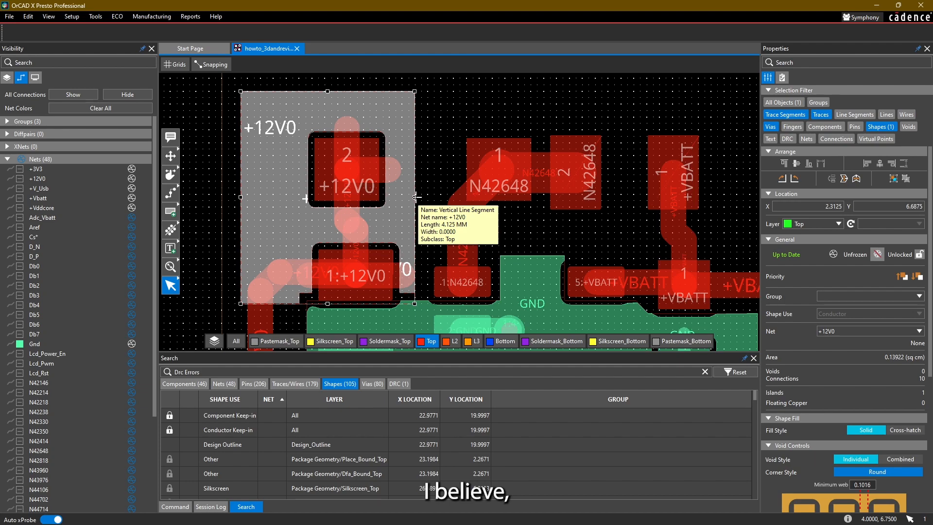
Extend the right edge of the +12V0 shape slightly outward and deselect the shape
left_click_drag(417, 197, 428, 196)
left_click(458, 129)
middle_click_drag(422, 145, 467, 149)
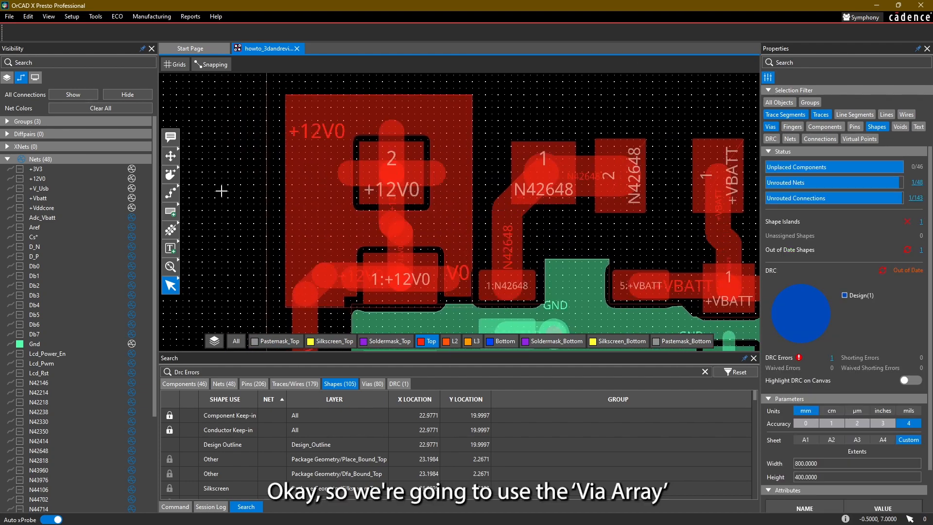
Start a via array, review the radial, board and window array types, and choose the Shape array type
left_click(171, 230)
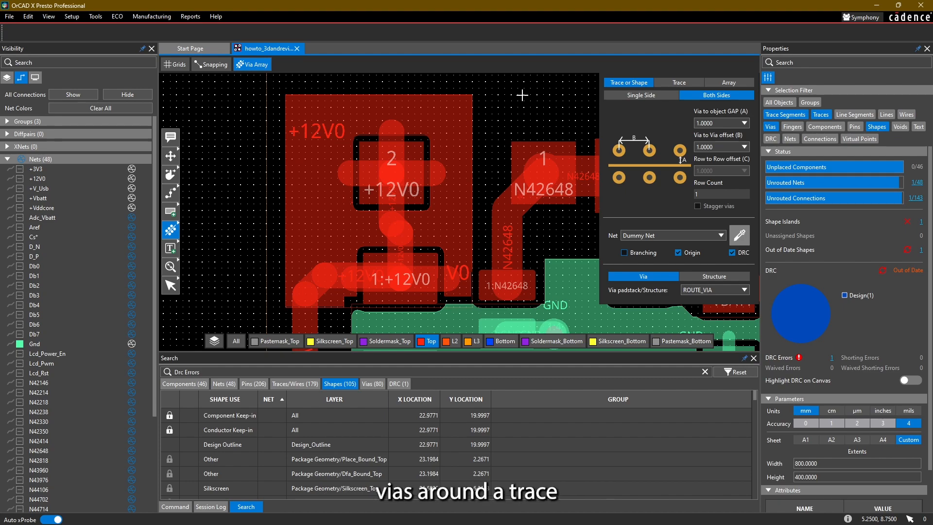
middle_click_drag(526, 114, 452, 141)
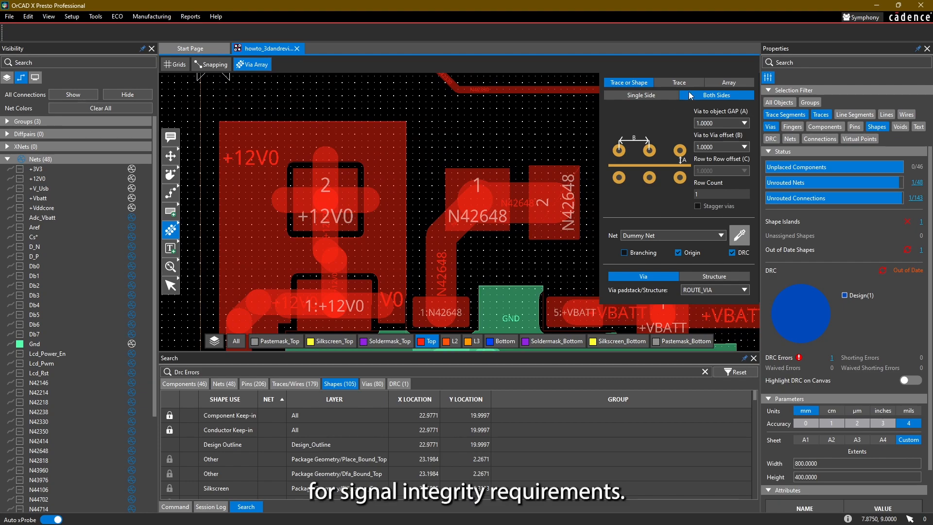
left_click(710, 83)
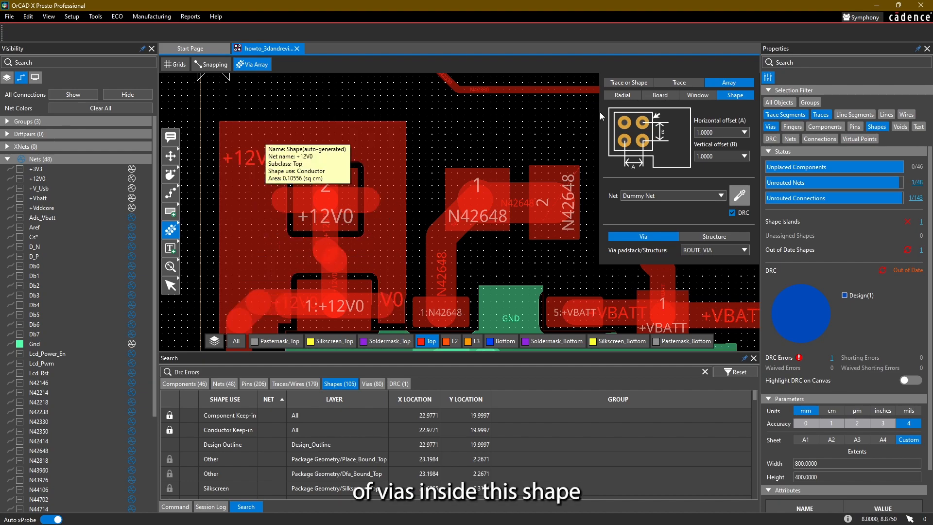
left_click(622, 97)
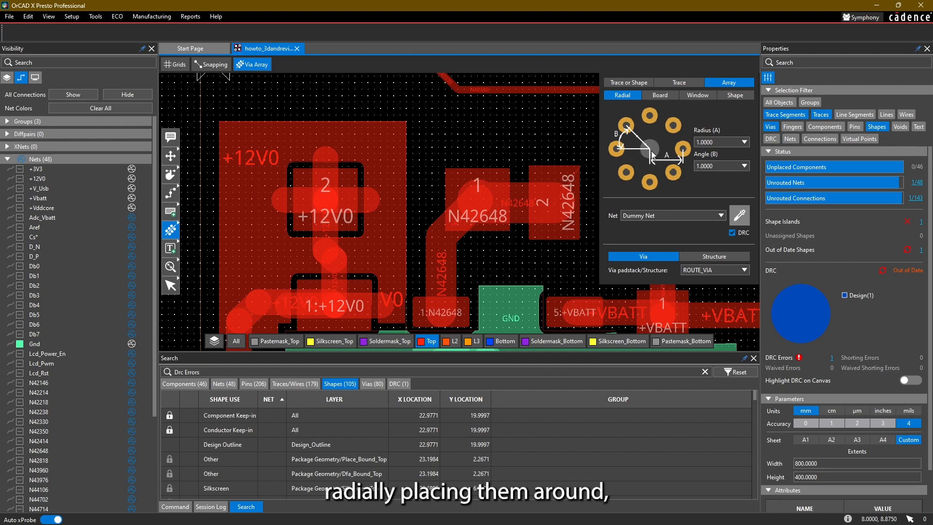
left_click(653, 97)
left_click(698, 95)
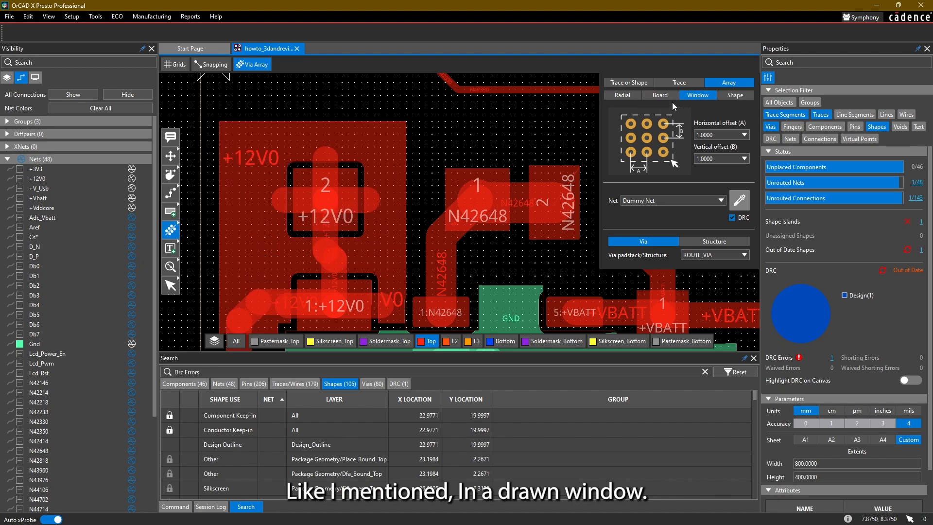
left_click(730, 97)
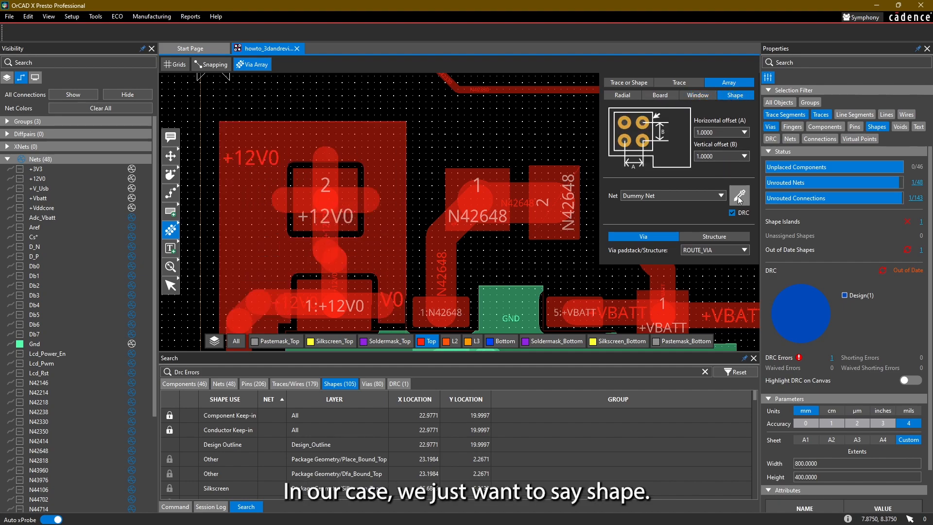
Assign the +12V0 net to the via array and set its horizontal offset to 0.5 mm
left_click(346, 199)
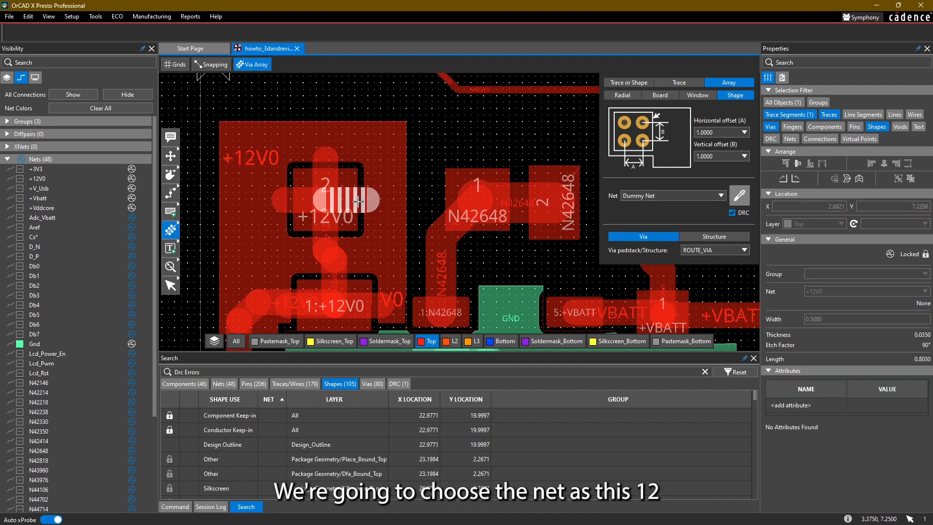
left_click(722, 195)
left_click(722, 196)
left_click(676, 221)
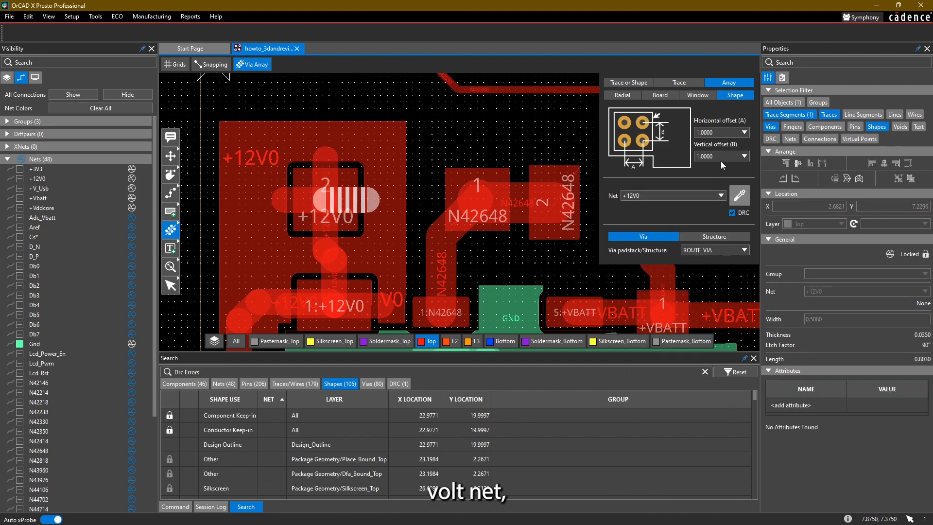
left_click(722, 132)
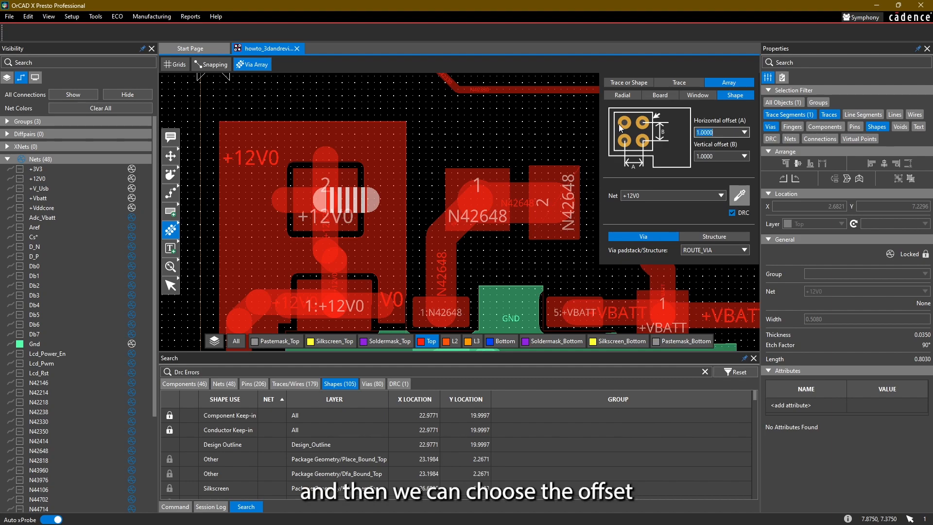
type(".5")
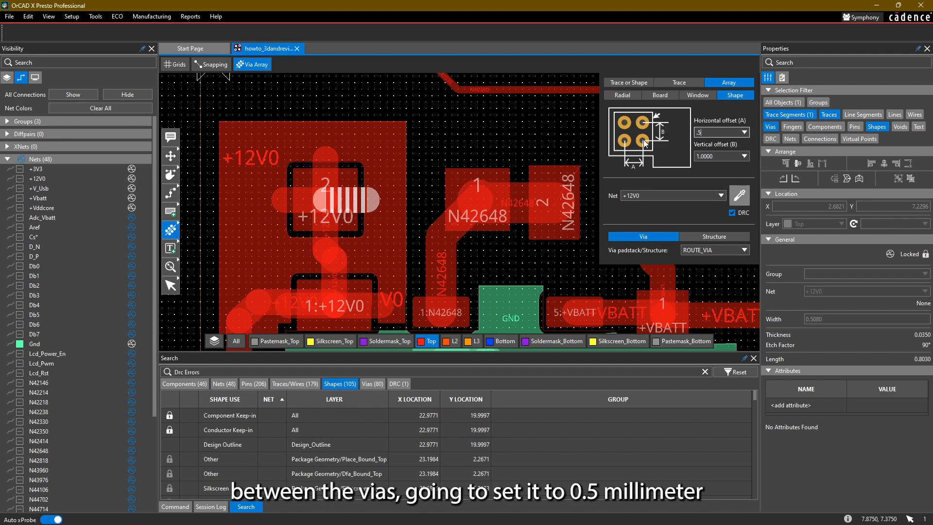
key("Tab")
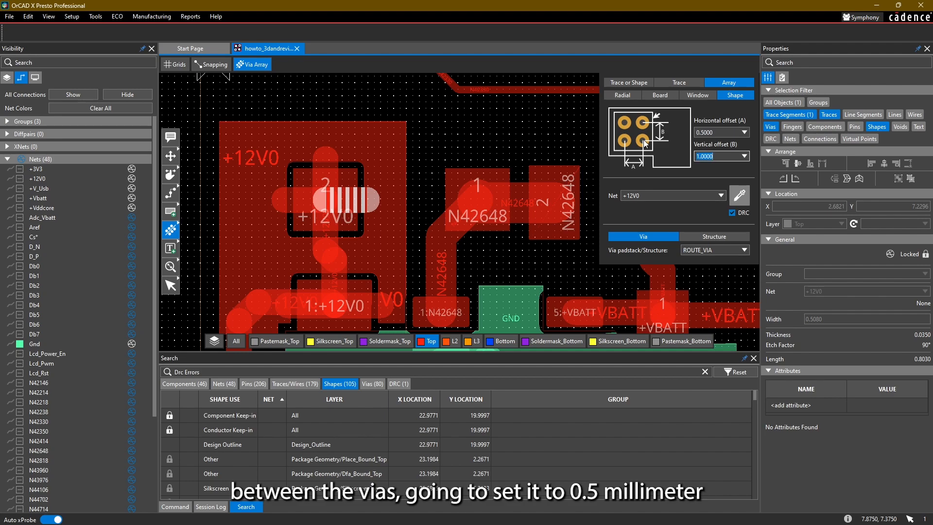
Try to apply the via array to the +12V0 shape
left_click(242, 147)
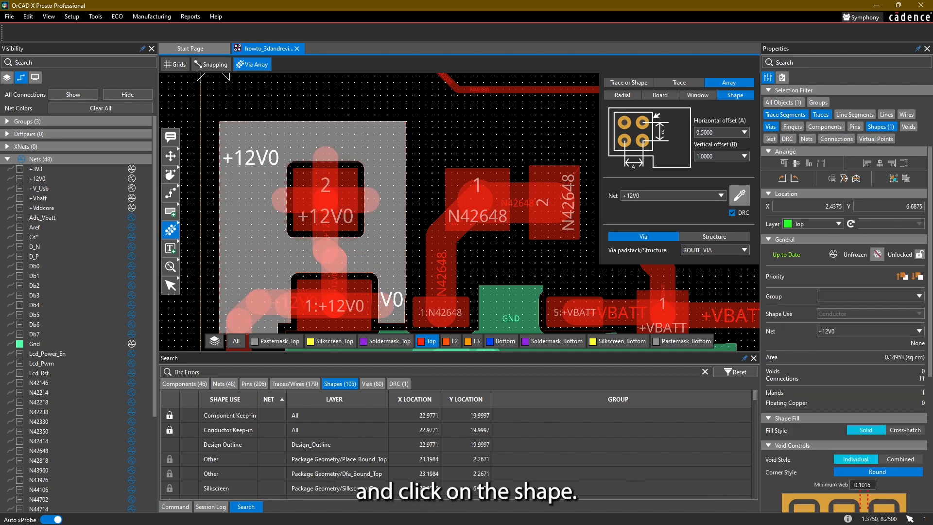
middle_click_drag(435, 161, 443, 128)
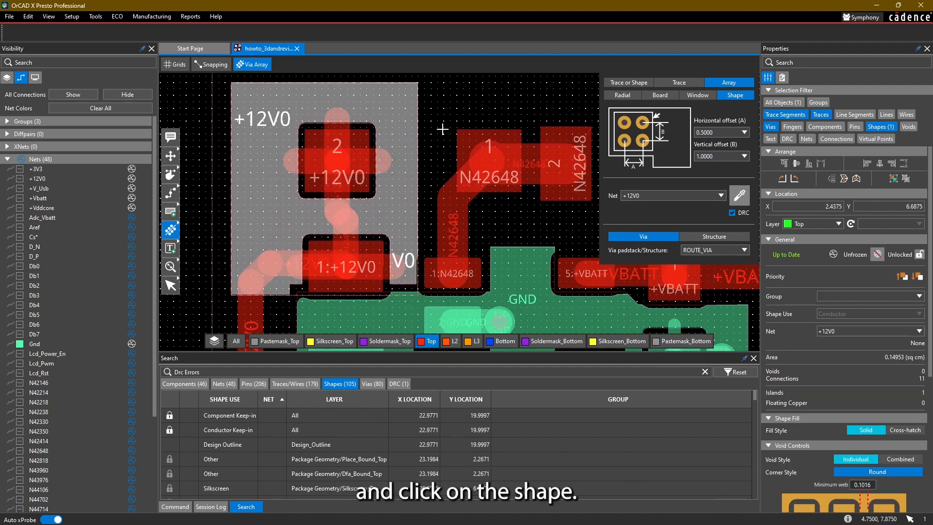
left_click(255, 119)
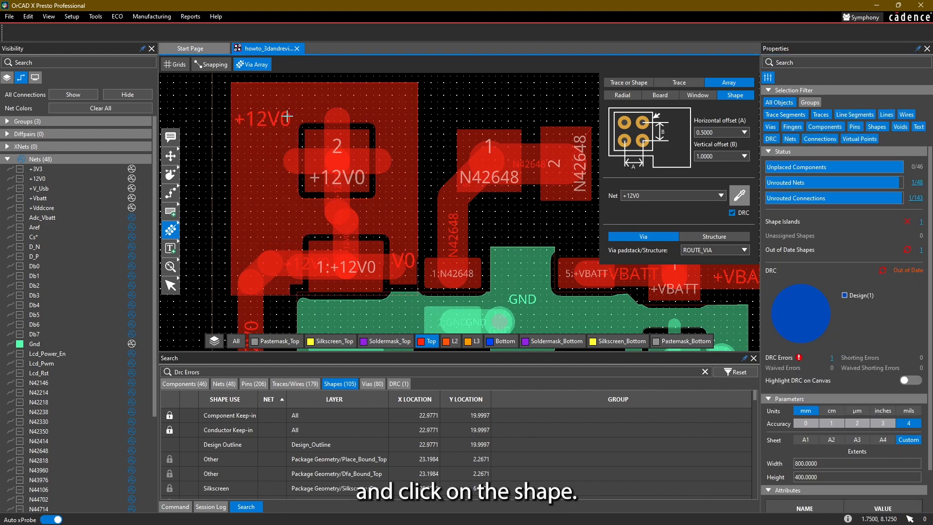
Set the via array's vertical offset to 0.5 mm
middle_click_drag(466, 130, 503, 153)
left_click(720, 198)
left_click(719, 197)
left_click(727, 157)
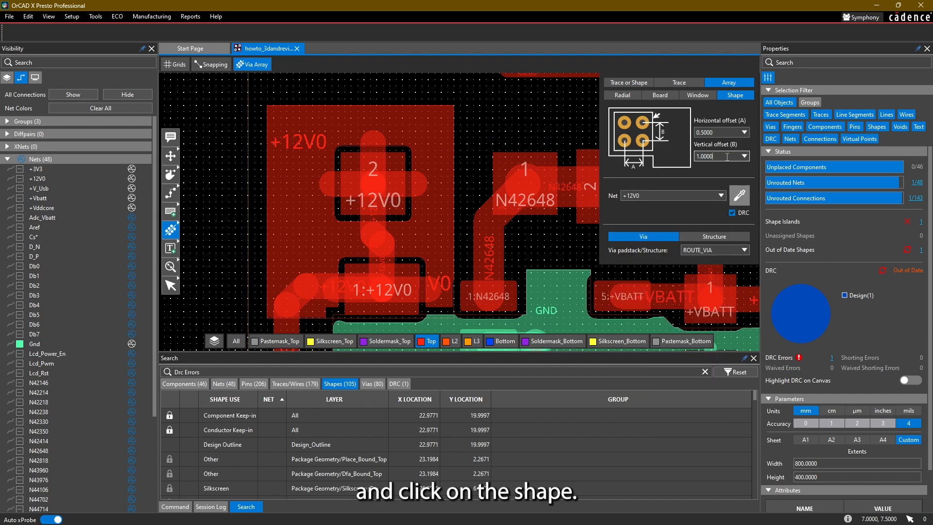
type("5")
key("Tab")
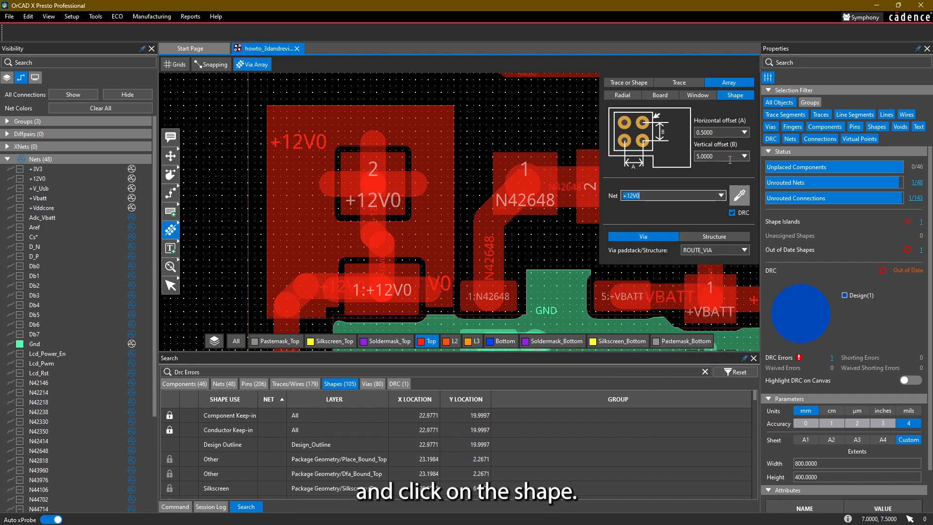
left_click(727, 155)
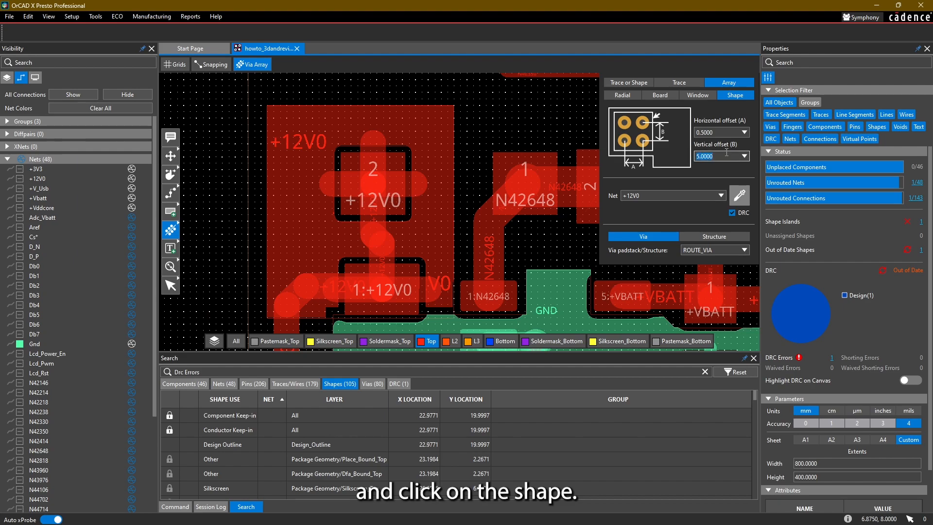
type("0.5")
key("Tab")
middle_click_drag(546, 161, 568, 163)
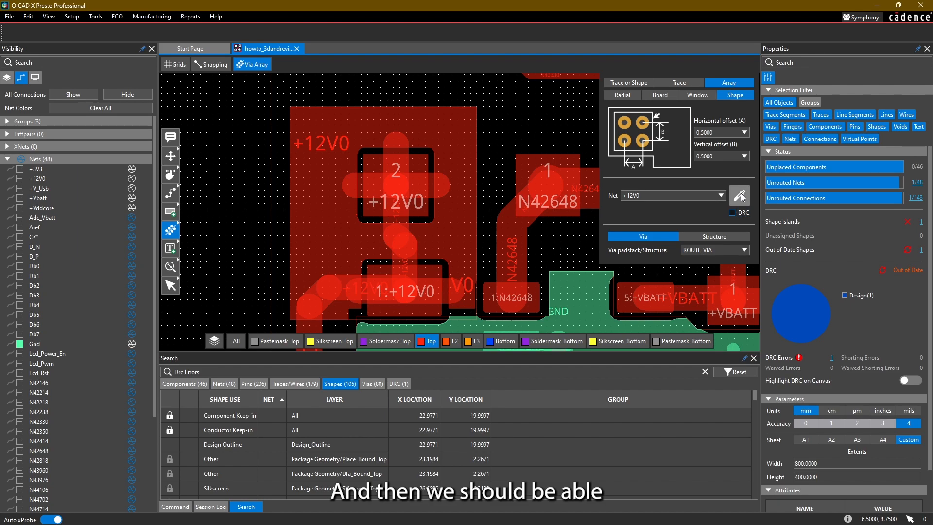
Select the +12V0 shape and update it
left_click(481, 159)
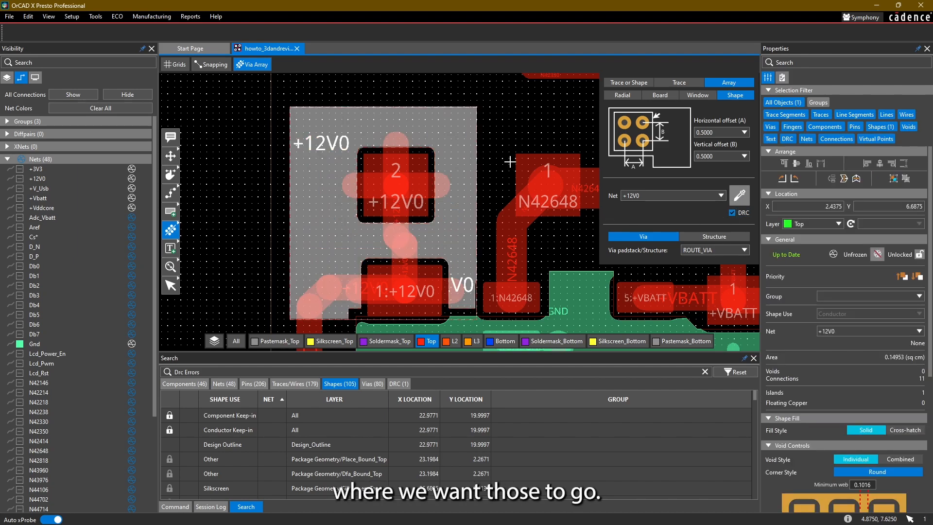
left_click(460, 170)
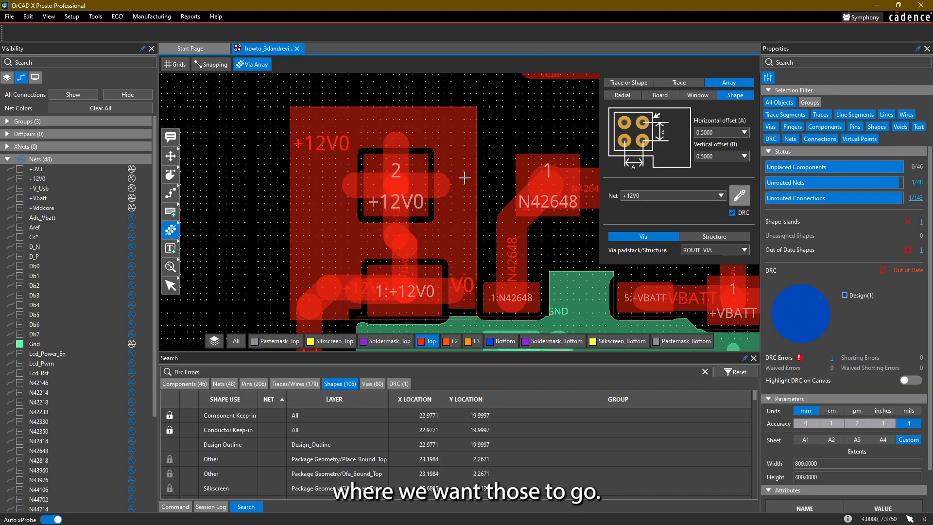
left_click(475, 189)
right_click(474, 190)
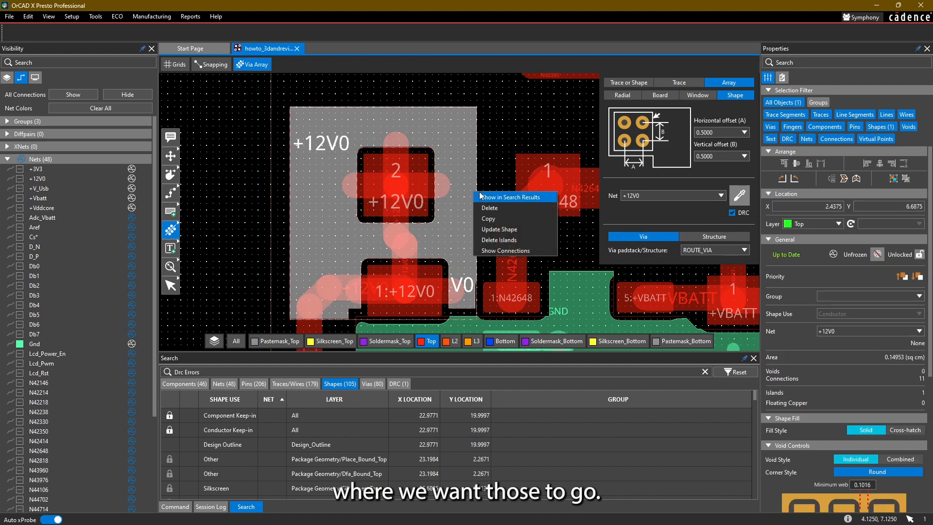
left_click(496, 230)
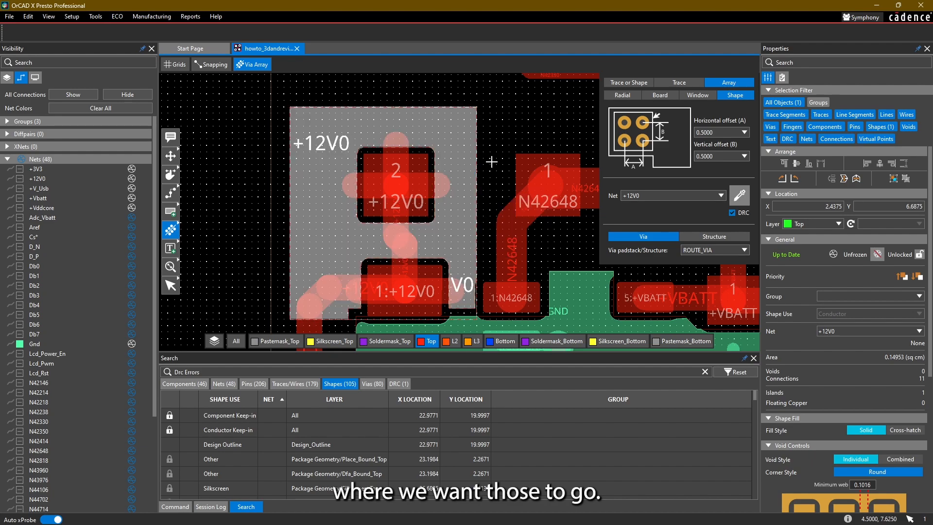
Fill the +12V0 shape with the via array and leave the via array command
left_click(538, 112)
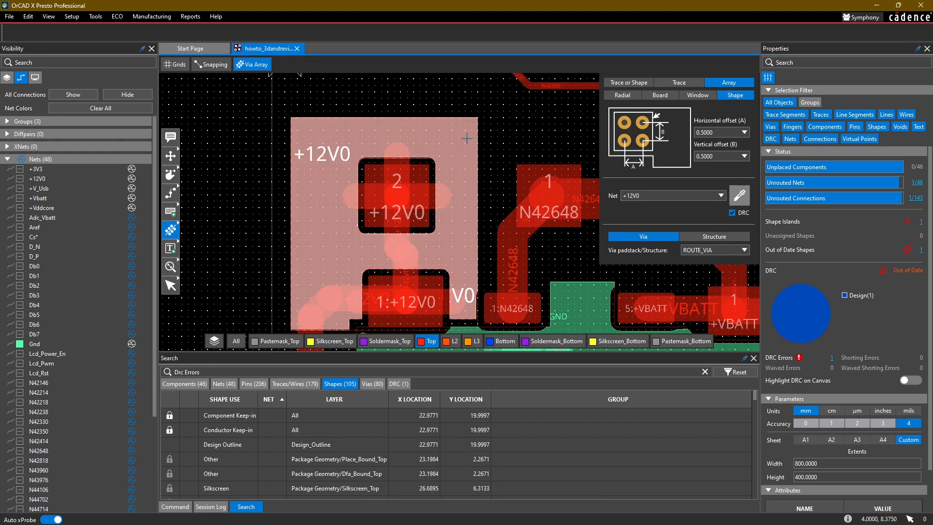
left_click(467, 138)
left_click(510, 140)
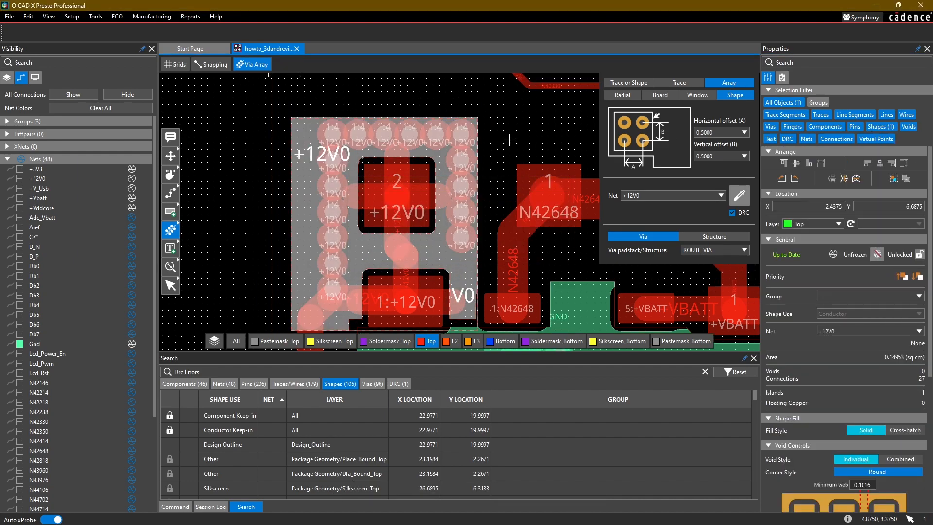
left_click(176, 286)
left_click(261, 194)
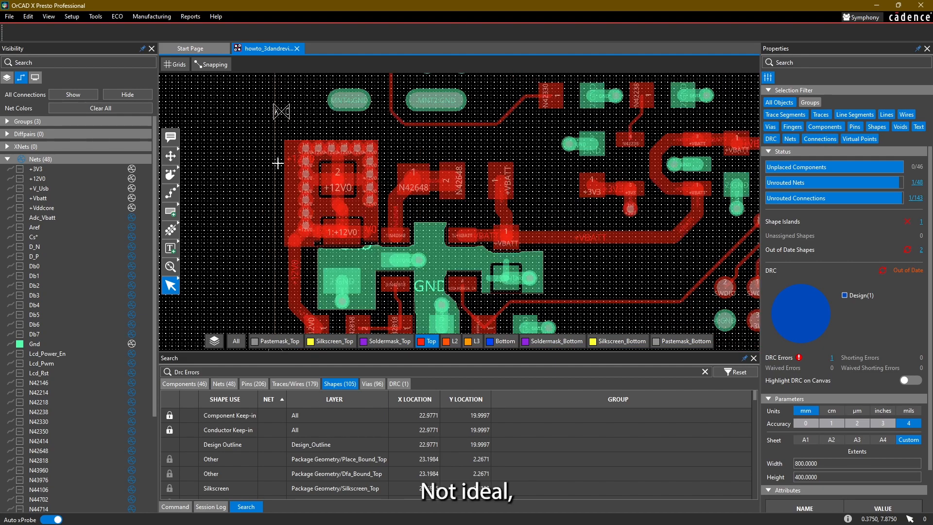
Hide the grid on the canvas and inspect one of the vias in the +12V0 shape
left_click(175, 64)
left_click(242, 83)
mouse_move(331, 166)
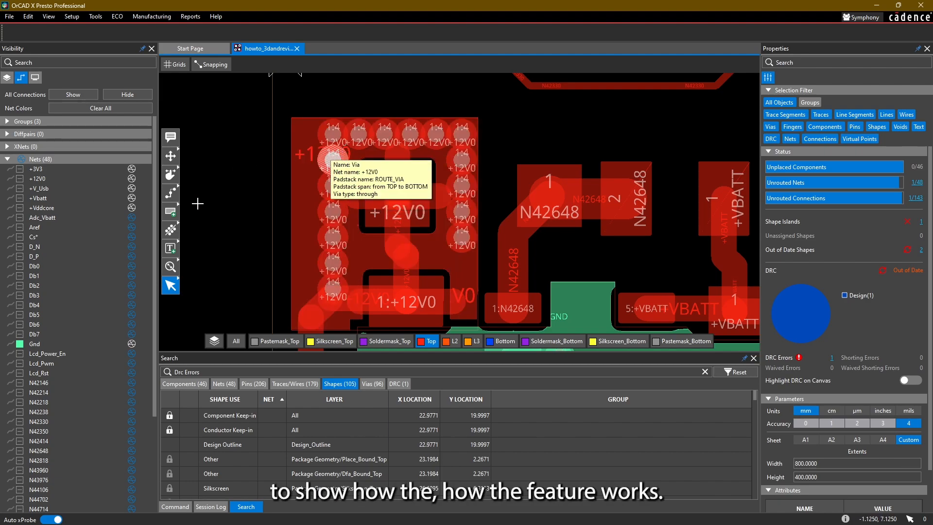
left_click(171, 229)
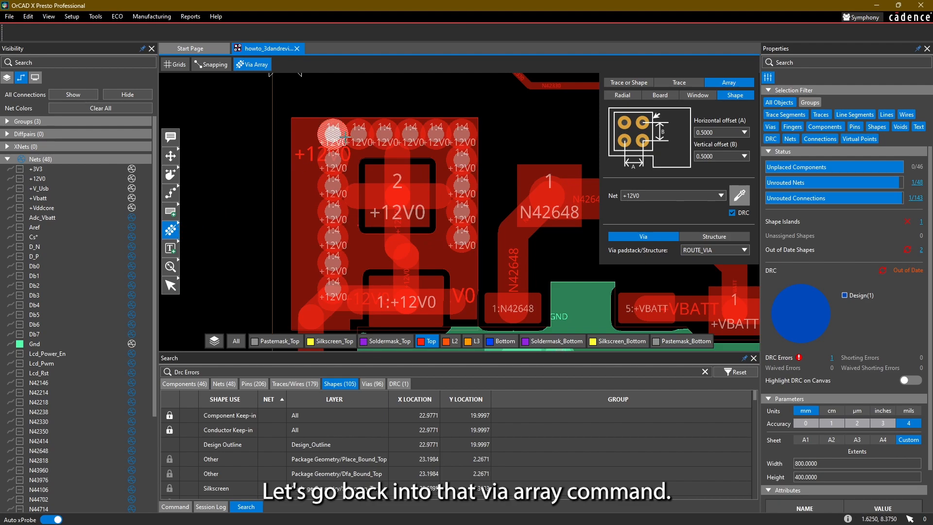
left_click(28, 16)
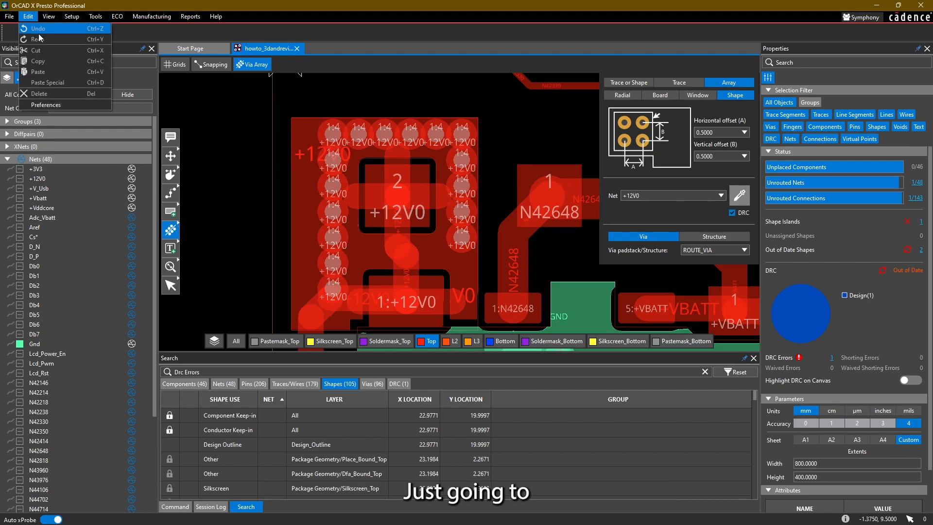
left_click(316, 72)
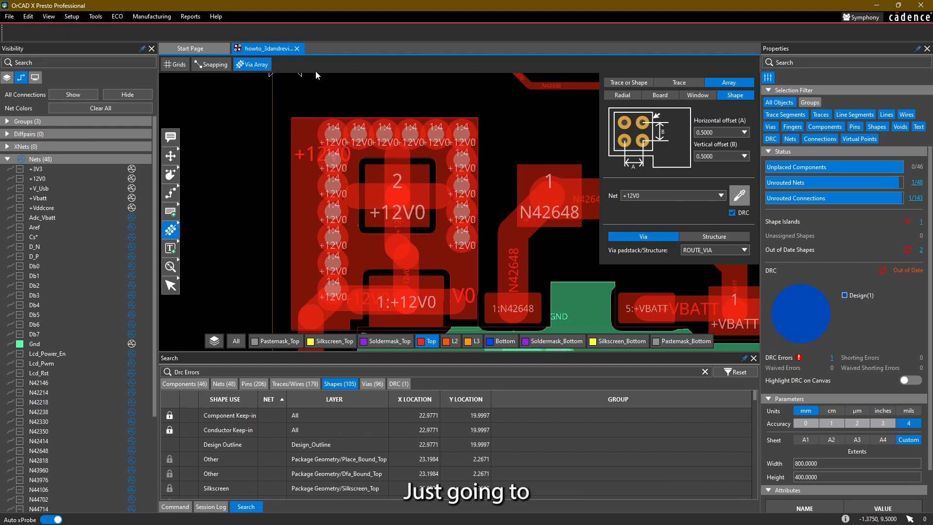
Limit the selection filter to vias and delete all array vias inside the +12V0 shape
left_click(170, 285)
left_click(768, 102)
left_click(770, 127)
left_click_drag(312, 111, 491, 313)
key("Delete")
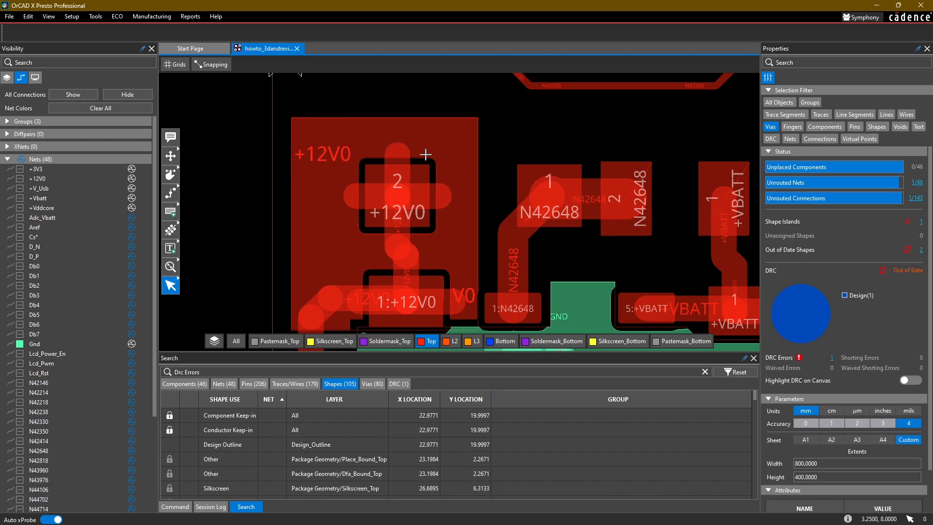
Copy the GND via below the 2:GND pad and paste three copies in a column along the +12V0 shape's left edge
middle_click_drag(430, 96, 430, 80)
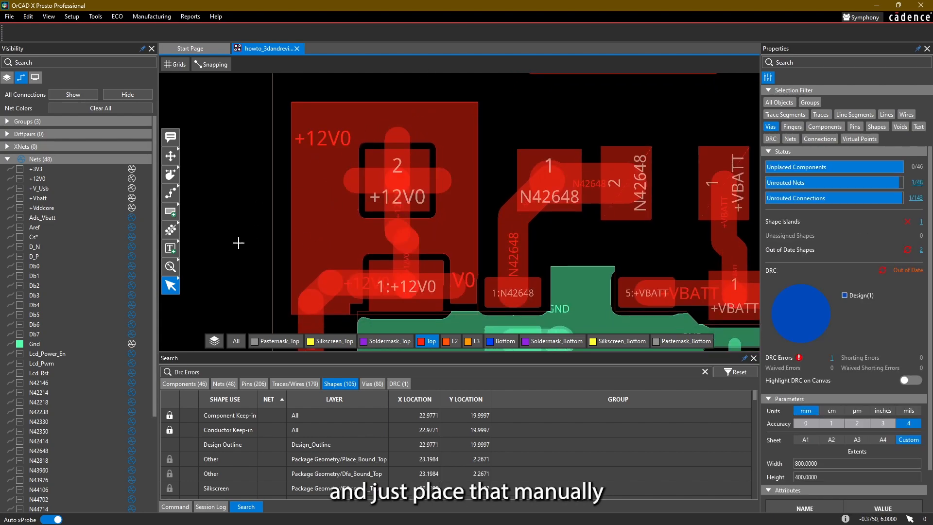
middle_click_drag(585, 218, 577, 125)
middle_click_drag(434, 250, 424, 152)
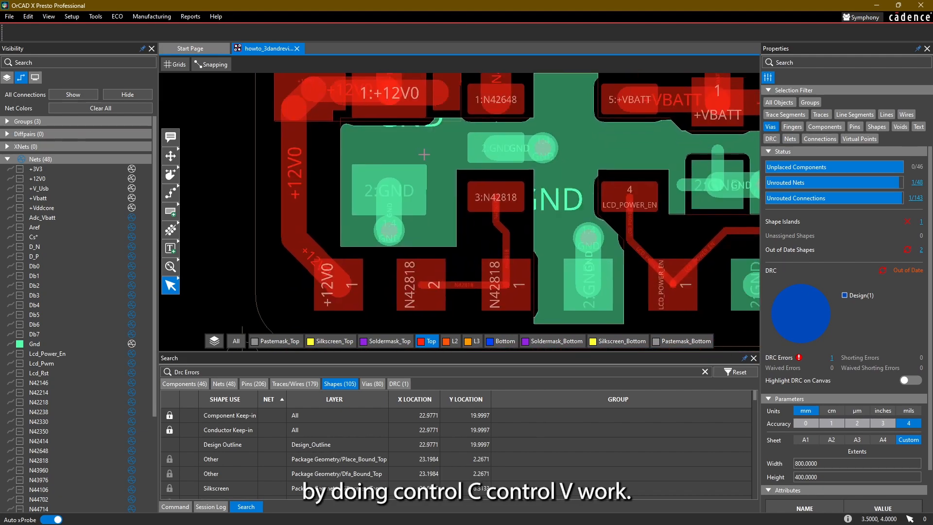
left_click(394, 240)
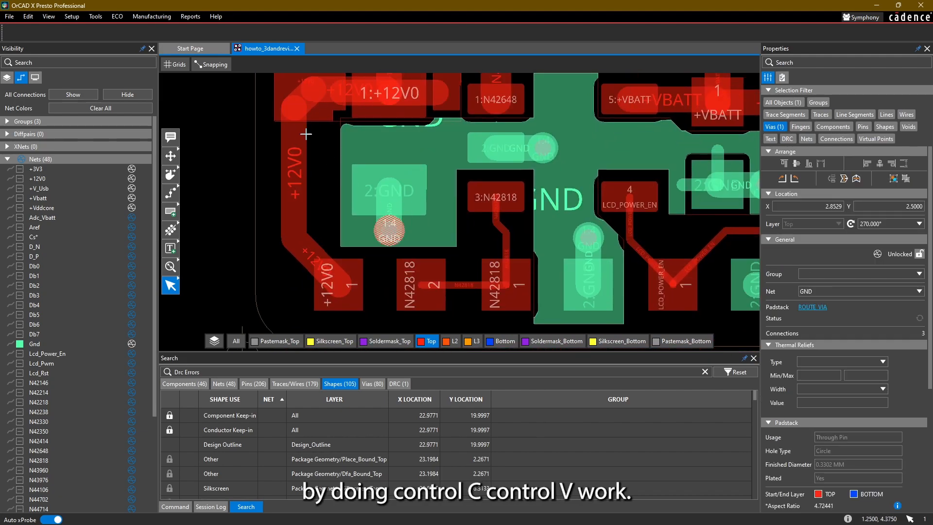
middle_click_drag(312, 139, 375, 300)
key("ctrl+v")
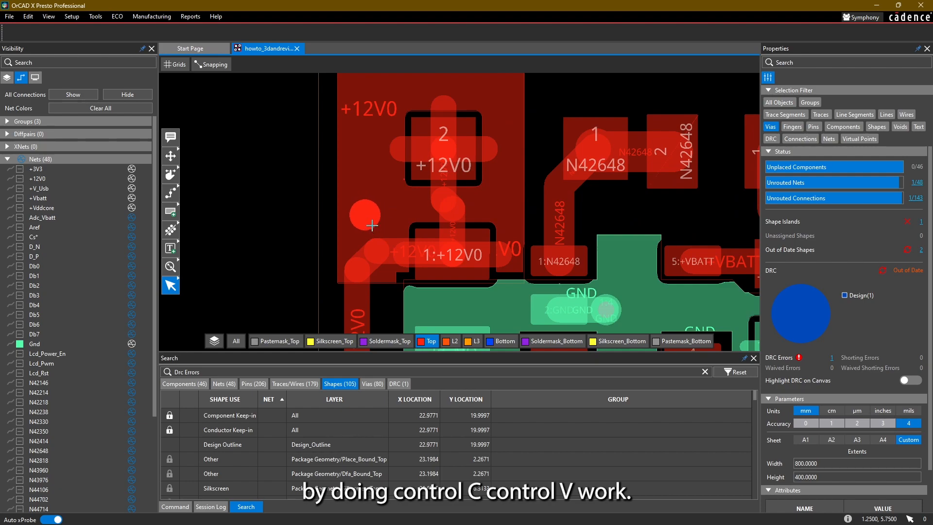
left_click(372, 225)
left_click(369, 174)
middle_click_drag(360, 140, 361, 190)
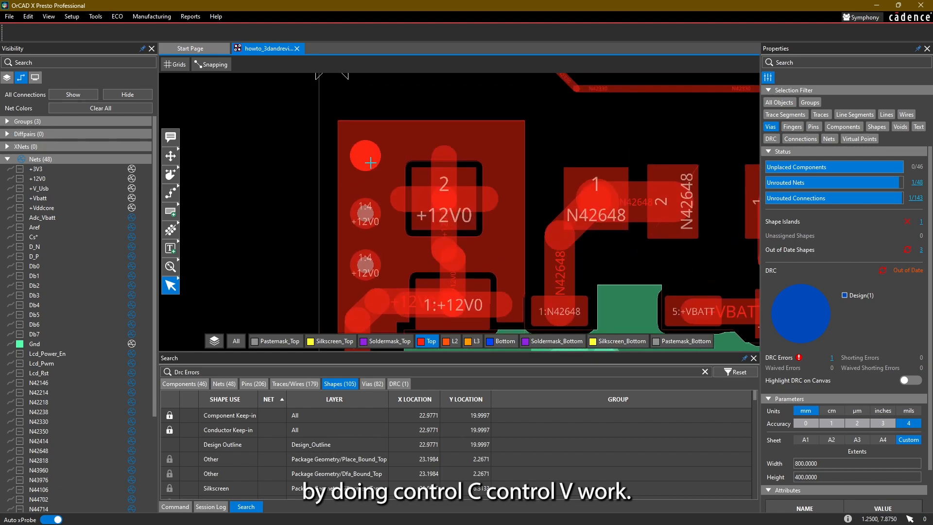
left_click(369, 166)
Paste five more vias into the +12V0 shape: two along its upper edge, two on its right side and one between the pads
left_click(427, 148)
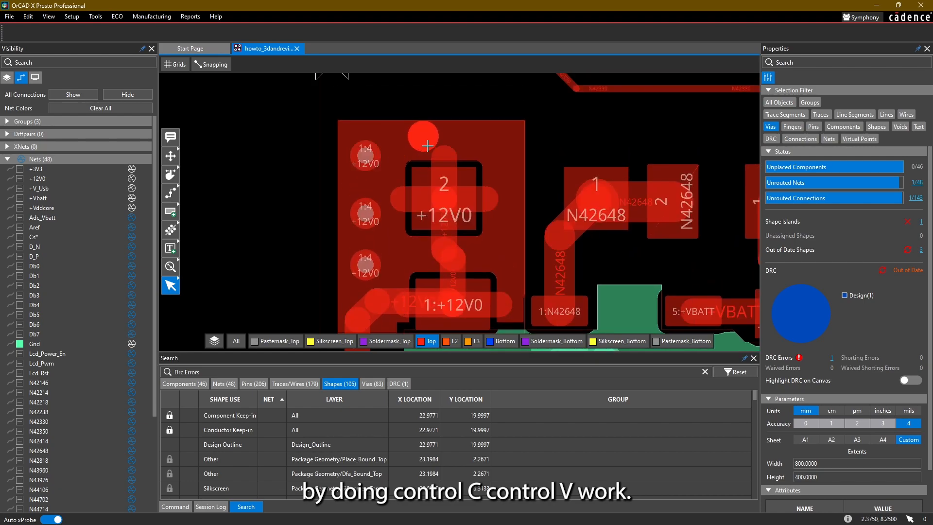
left_click(497, 153)
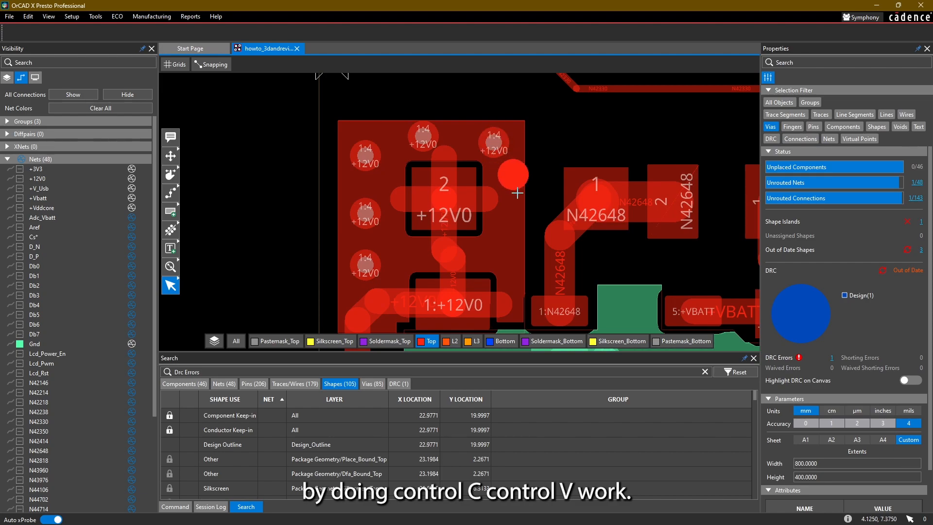
left_click(507, 226)
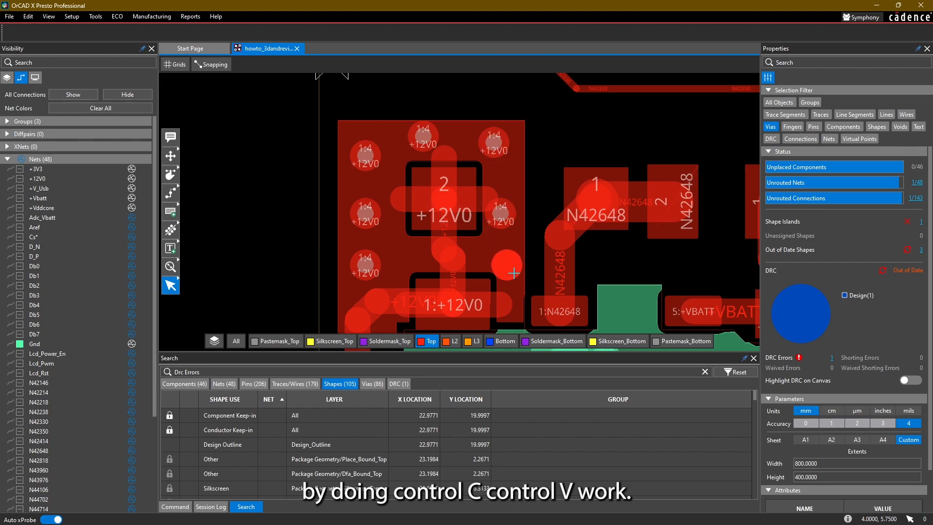
left_click(455, 262)
left_click(506, 261)
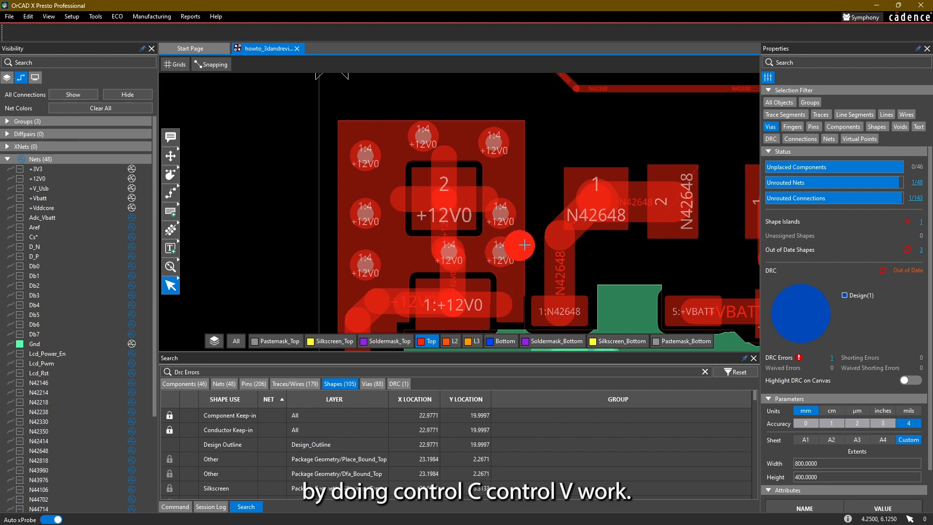
key("Escape")
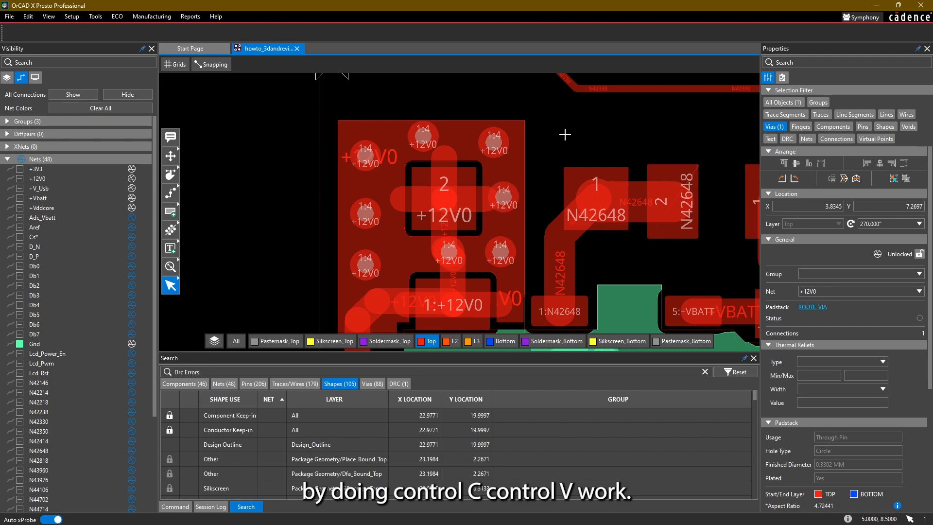
Paste two copies of the via side by side in the GND shape, just above the 2:GND pad beneath 1:+12V0
scroll(558, 137, "down", 2)
scroll(522, 174, "up", 1)
scroll(523, 174, "down", 1)
middle_click_drag(500, 261, 456, 156)
middle_click_drag(511, 142, 474, 173)
scroll(434, 188, "up", 1)
key("ctrl+v")
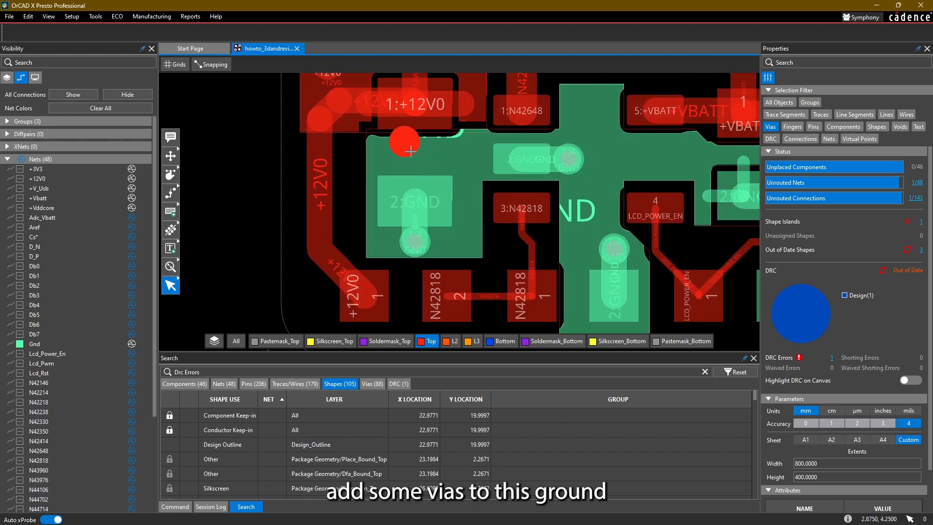
left_click(403, 166)
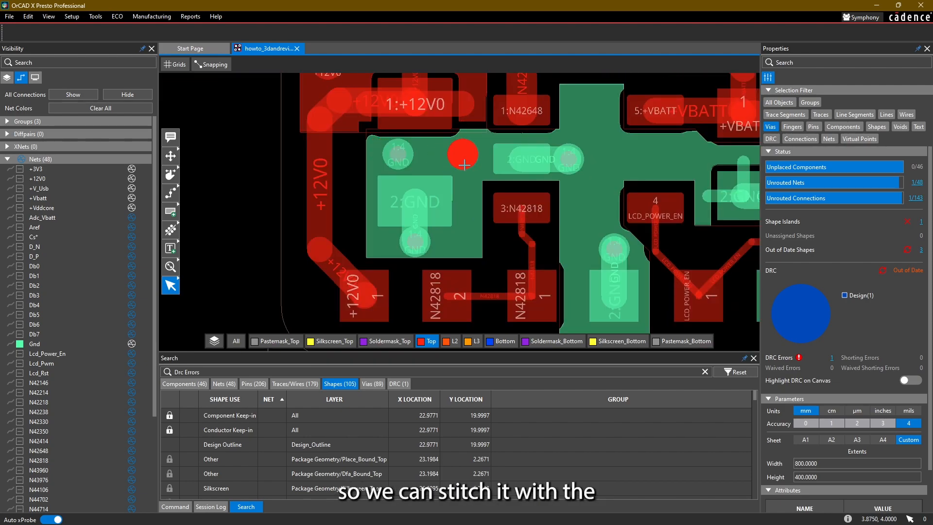
left_click(461, 167)
Paste four more vias into the GND shape: one in its upper arm, one in the central column and two along the arm toward +VBATT
left_click(597, 120)
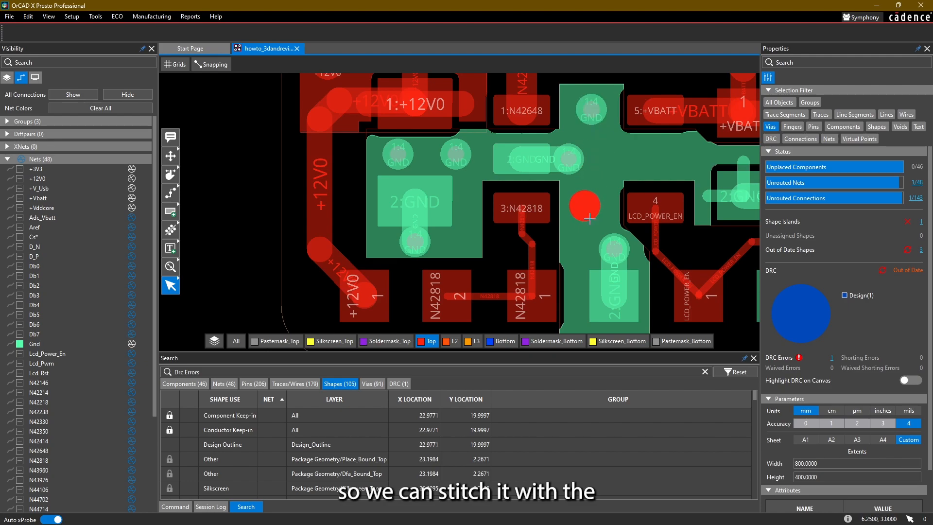
left_click(591, 220)
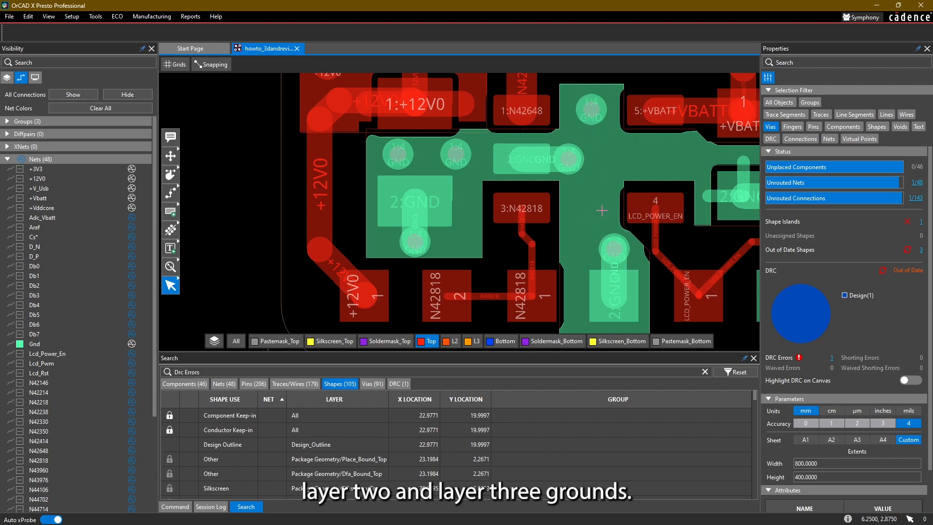
left_click(640, 167)
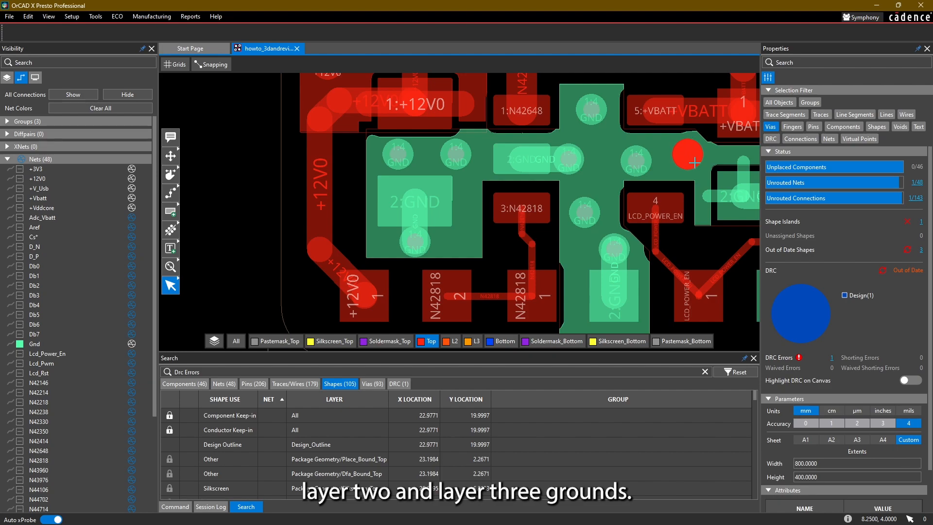
left_click(692, 171)
middle_click_drag(637, 238, 412, 290)
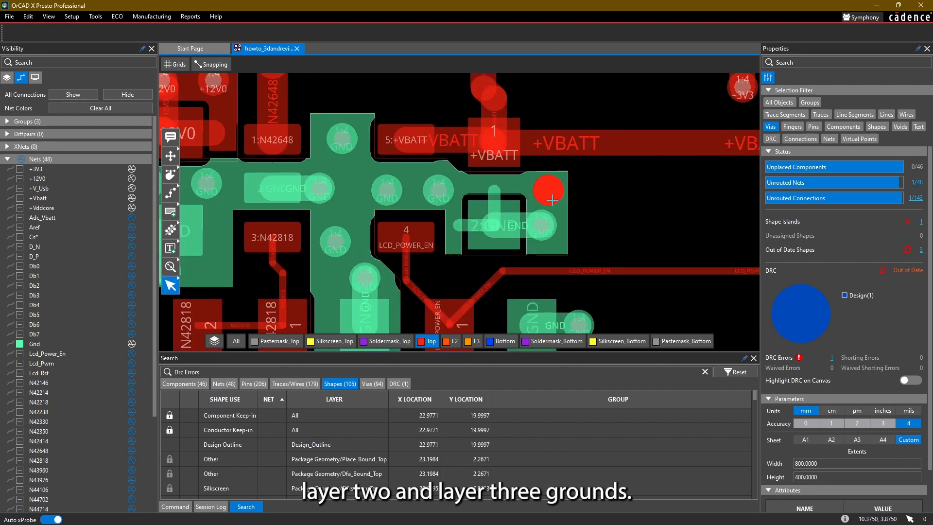
scroll(539, 209, "down", 2)
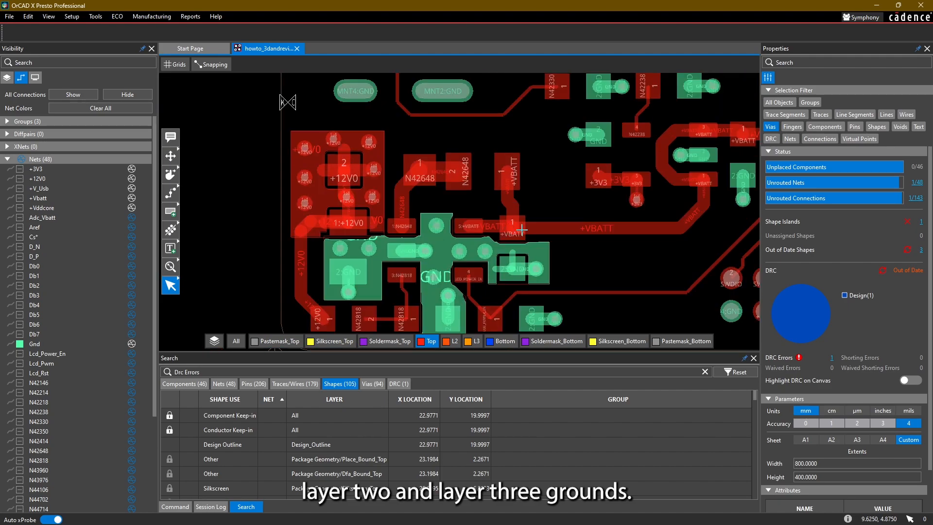
Display only layer L2 instead of Top and limit the selection filter to shapes
scroll(477, 305, "up", 2)
middle_click_drag(490, 286, 508, 278)
scroll(487, 227, "down", 1)
middle_click_drag(534, 148, 410, 236)
scroll(413, 232, "down", 3)
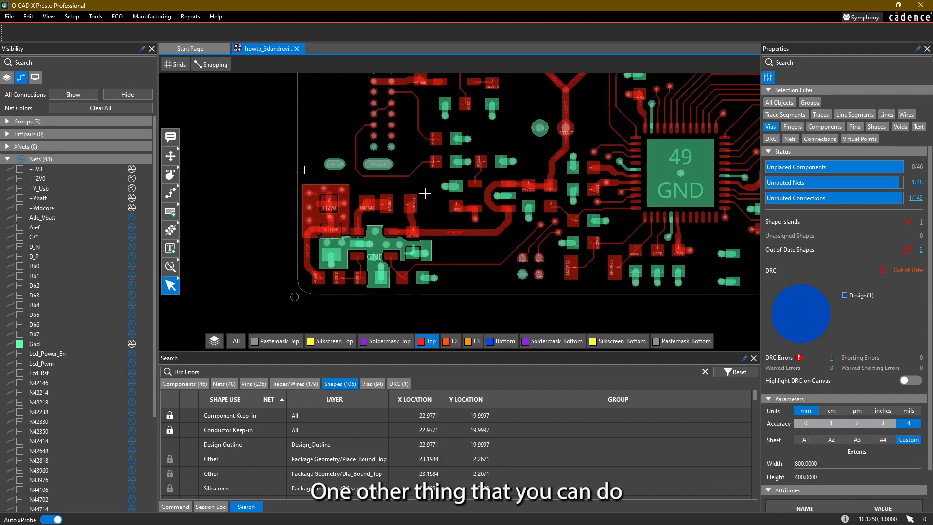
scroll(411, 246, "up", 1)
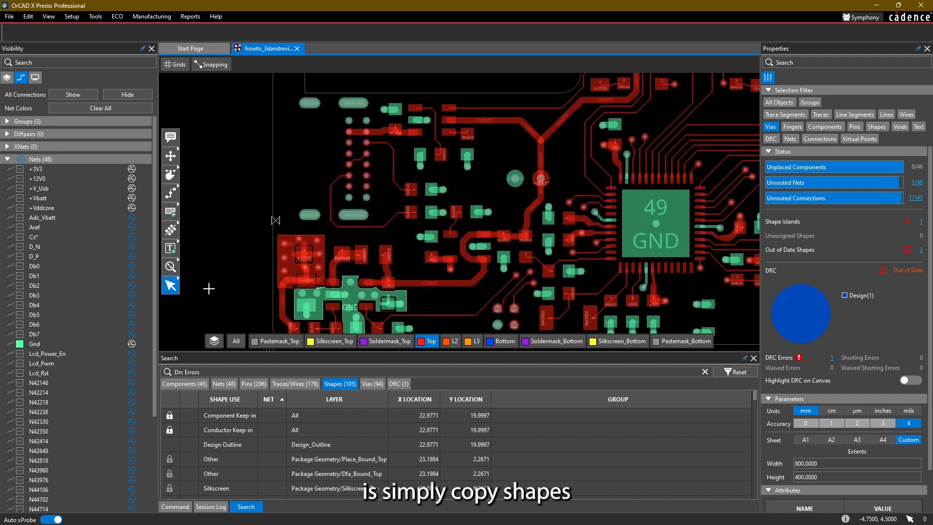
left_click(437, 342)
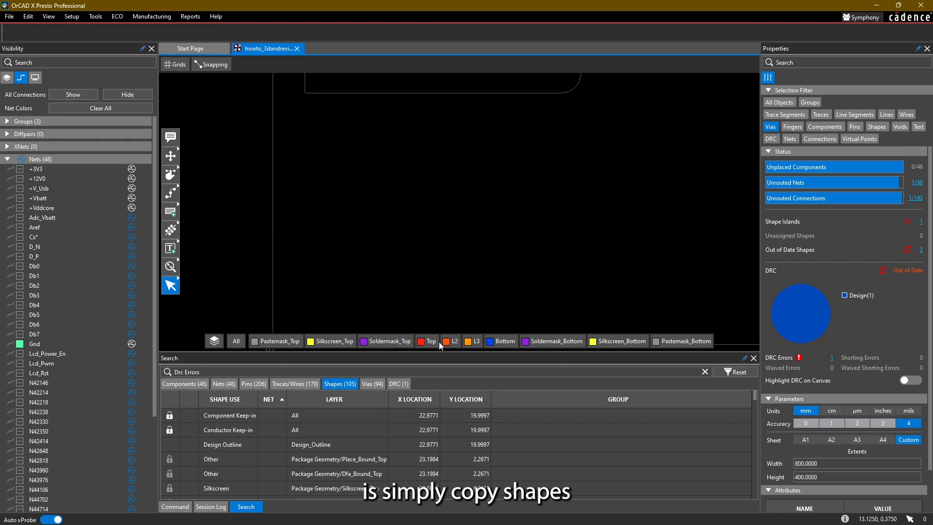
left_click(448, 343)
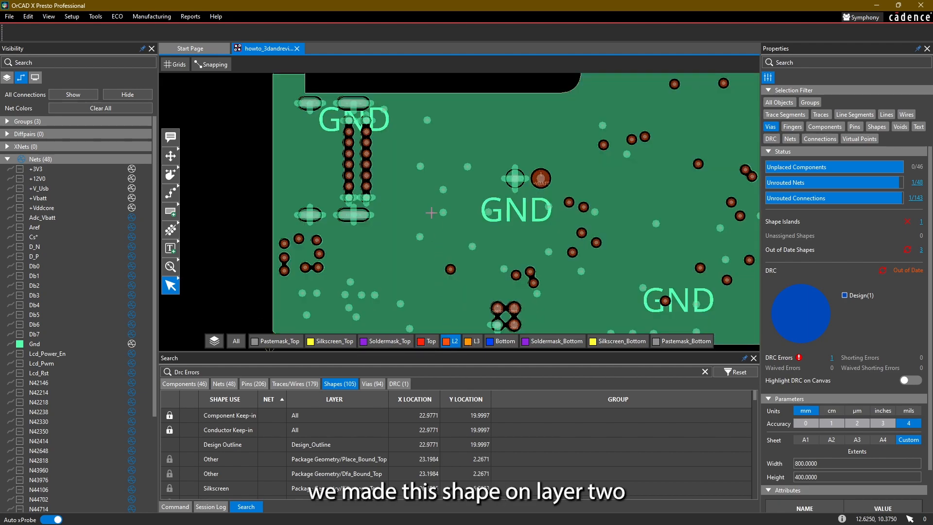
left_click(771, 126)
left_click(876, 127)
Select the large GND shape on layer L2 and copy it
scroll(484, 126, "up", 3)
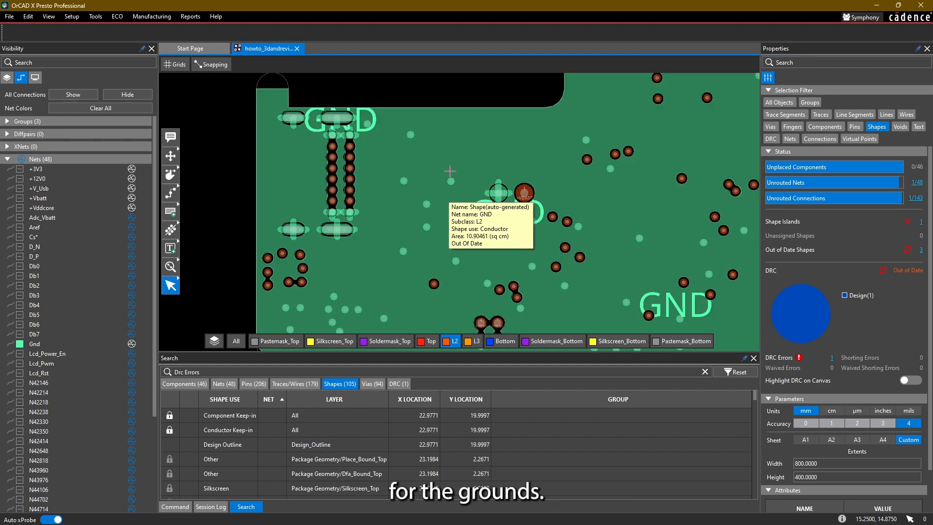
scroll(449, 171, "down", 3)
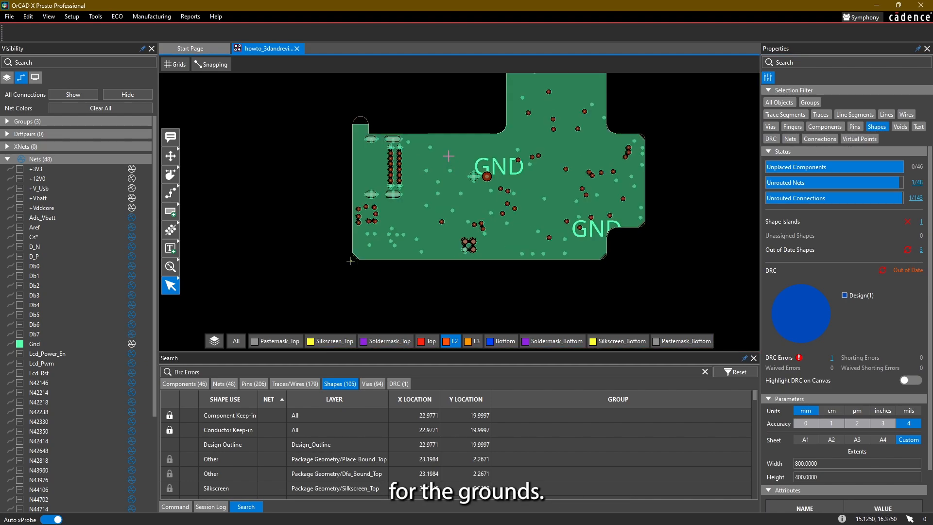
left_click(451, 138)
right_click(451, 138)
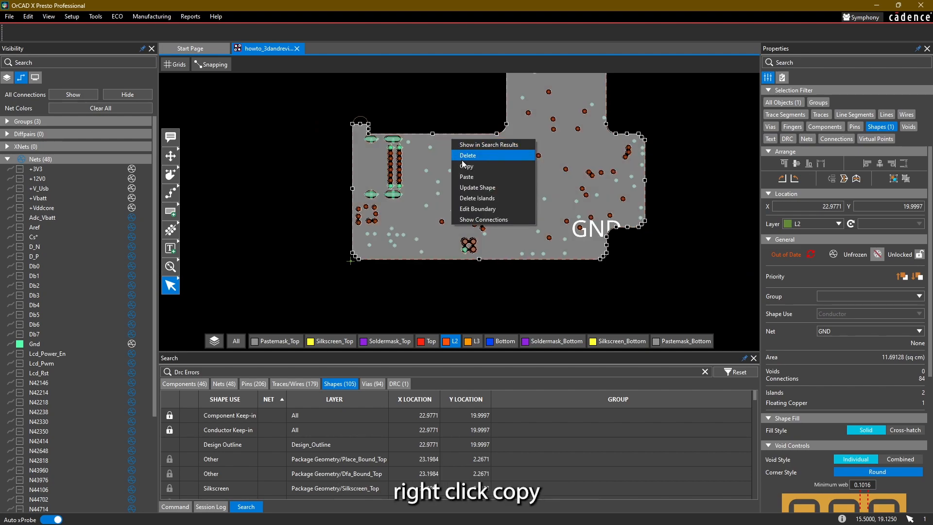
left_click(467, 155)
Paste the copied GND shape with Paste Special onto destination layer L3, aligned exactly over the L2 original
right_click(435, 112)
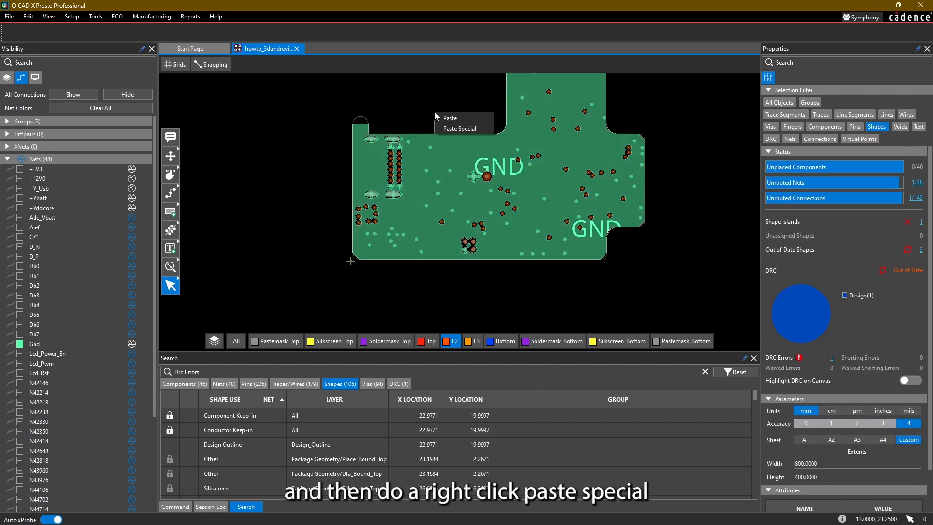
left_click(455, 128)
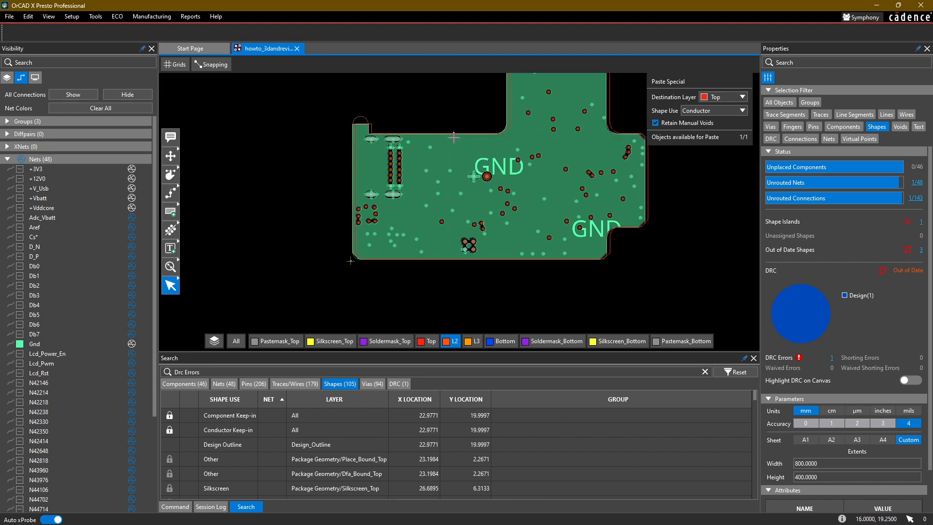
left_click(206, 65)
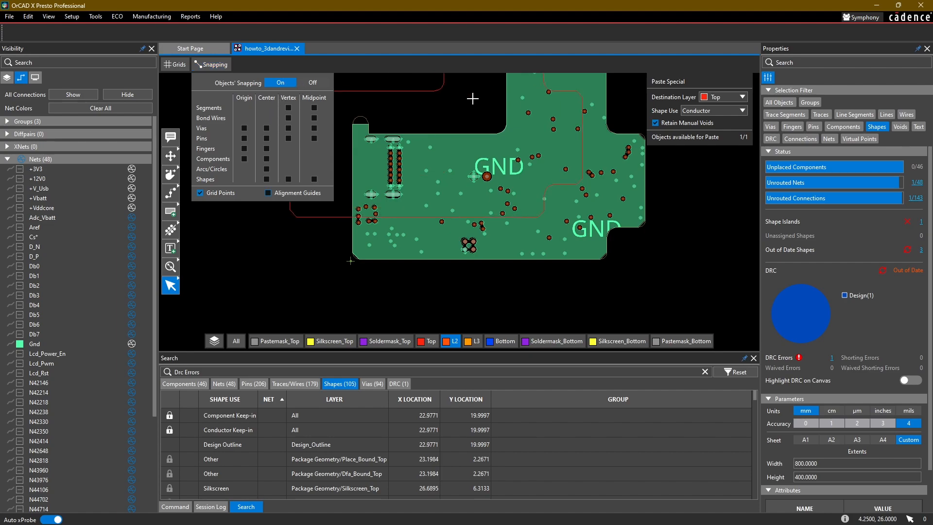
left_click(724, 97)
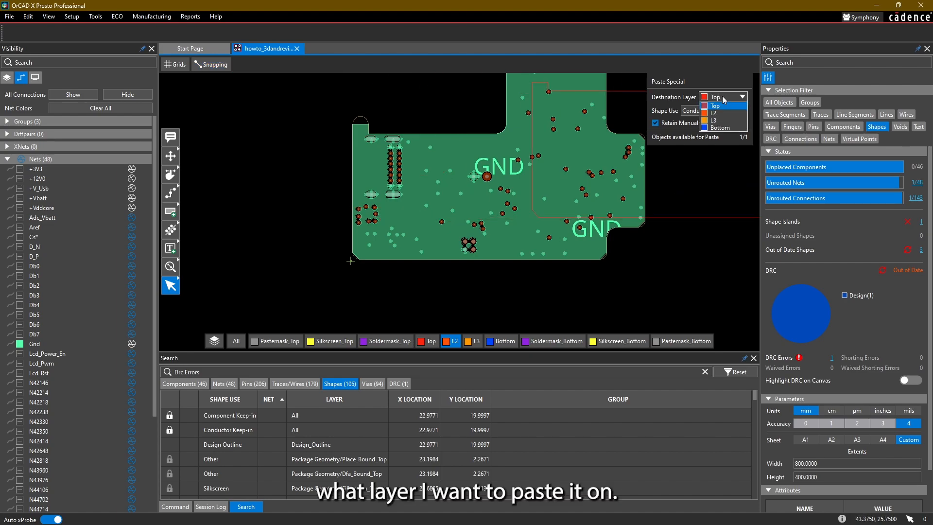
left_click(726, 121)
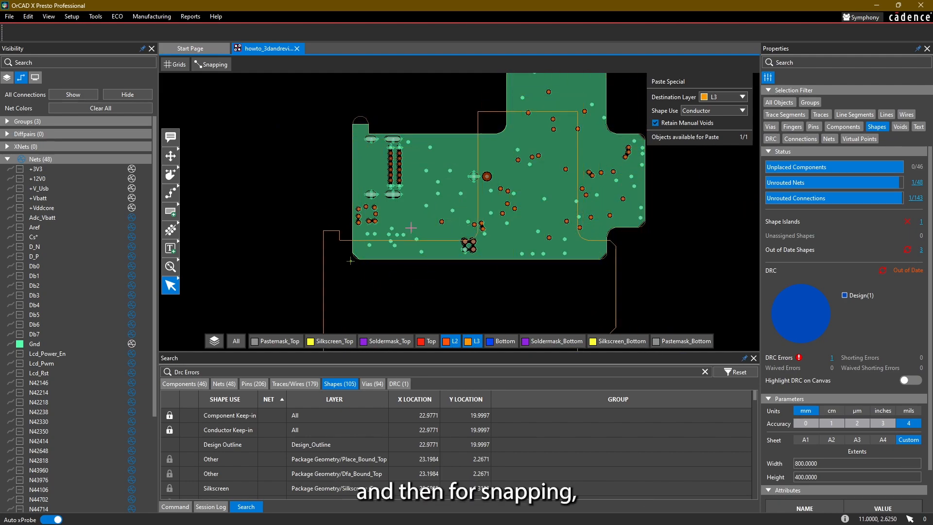
left_click(214, 65)
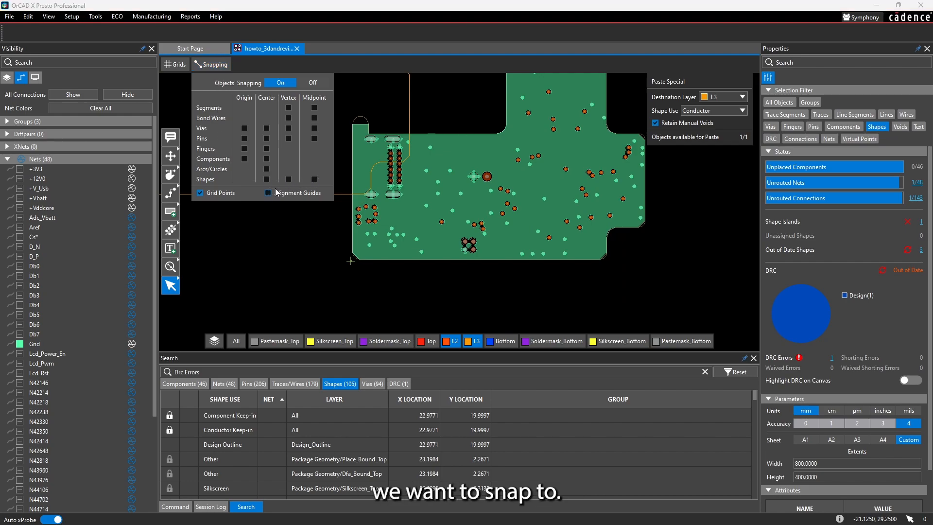
left_click(451, 138)
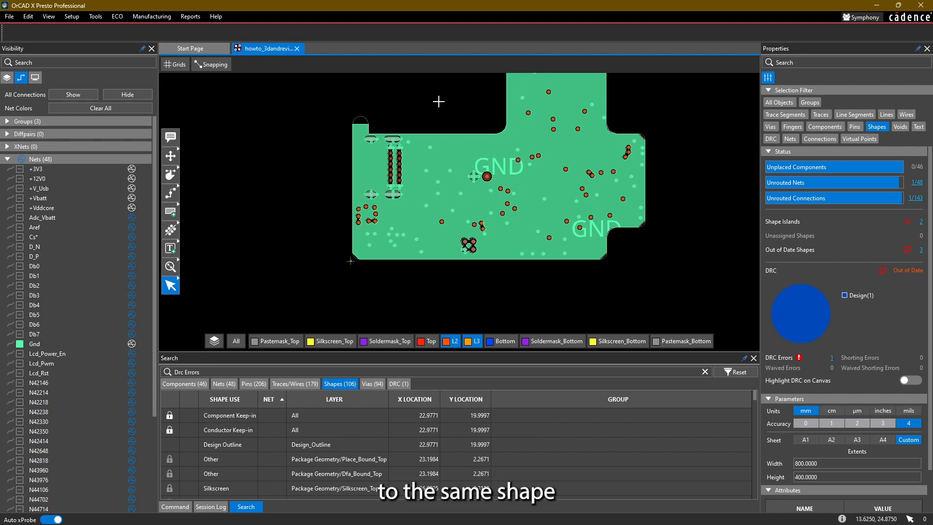
Display only layer L3 and inspect how the pasted GND shape's edges and corners match the board outline
scroll(391, 139, "up", 2)
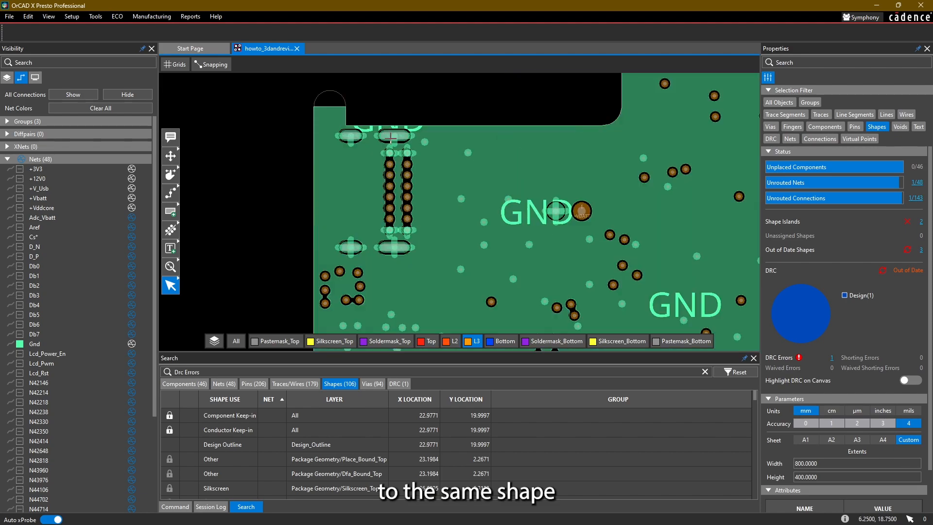
left_click(447, 307)
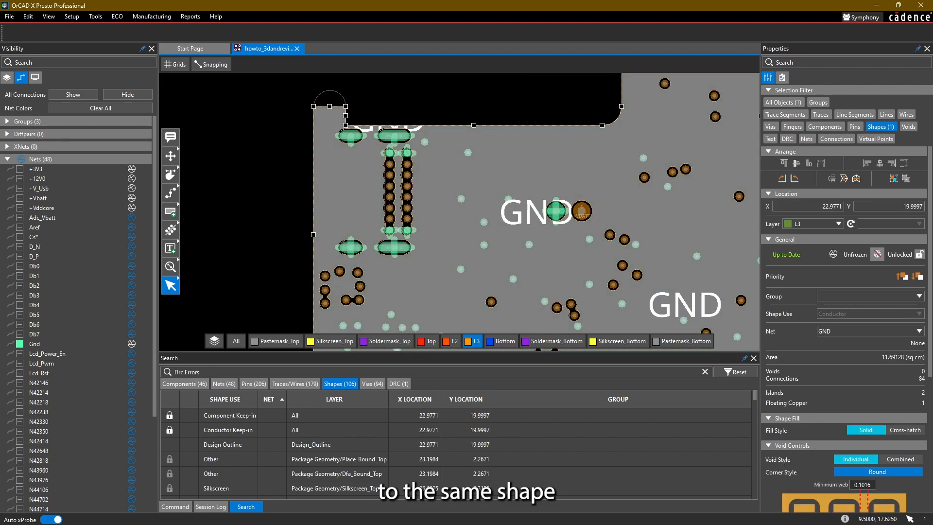
scroll(344, 96, "up", 3)
middle_click_drag(383, 163, 396, 75)
middle_click_drag(457, 146, 568, 174)
scroll(577, 181, "down", 5)
middle_click_drag(525, 336, 498, 166)
scroll(524, 266, "up", 3)
left_click(511, 236)
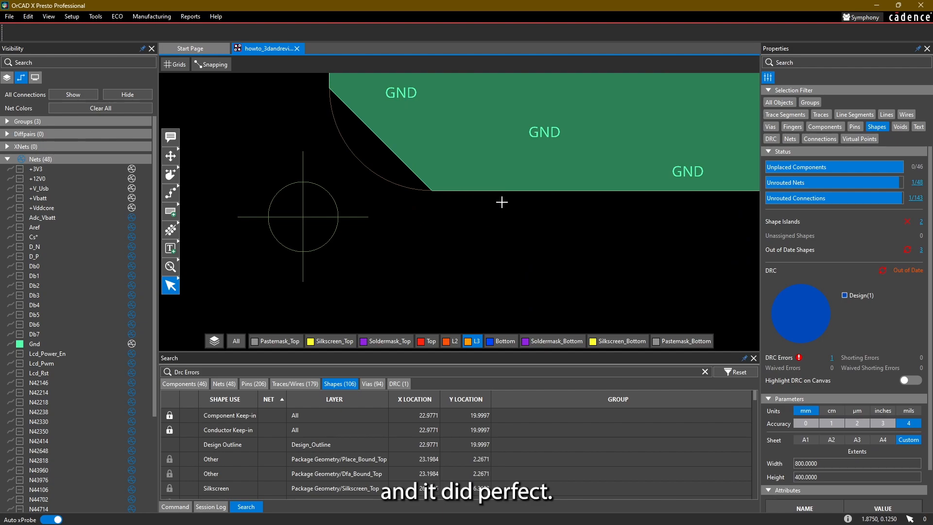
scroll(502, 202, "down", 5)
middle_click_drag(534, 156, 489, 167)
middle_click_drag(473, 118, 455, 192)
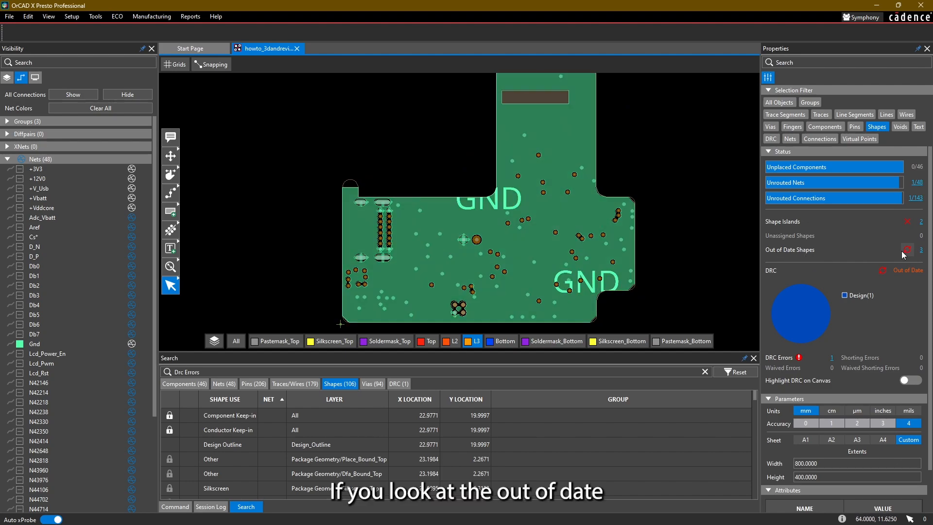
List the out-of-date shapes and locate the GND shapes on L2 and Top and the +12V0 shape with the Top layer displayed
left_click(922, 251)
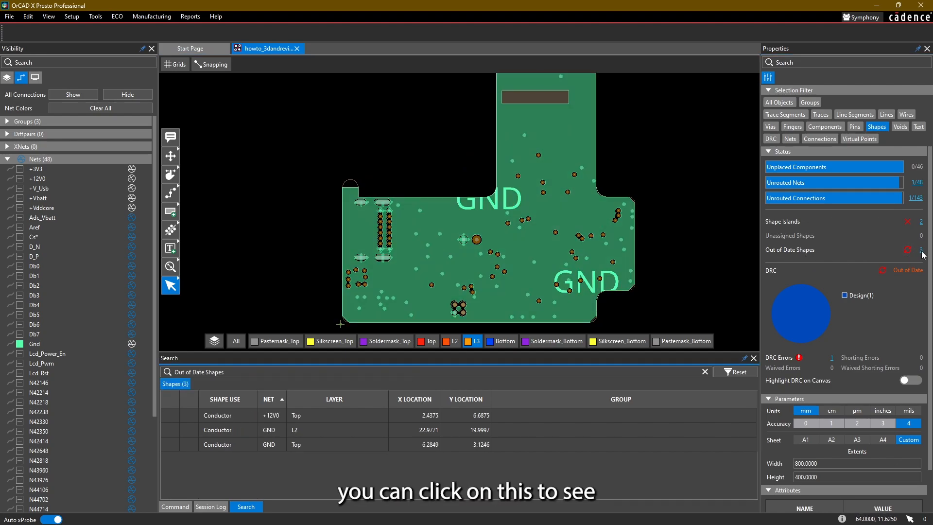
mouse_move(231, 418)
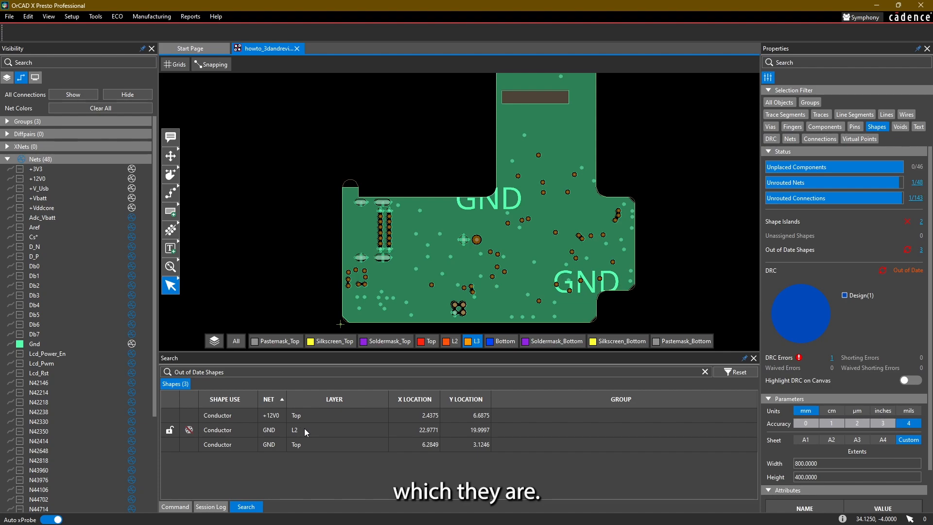
left_click(233, 431)
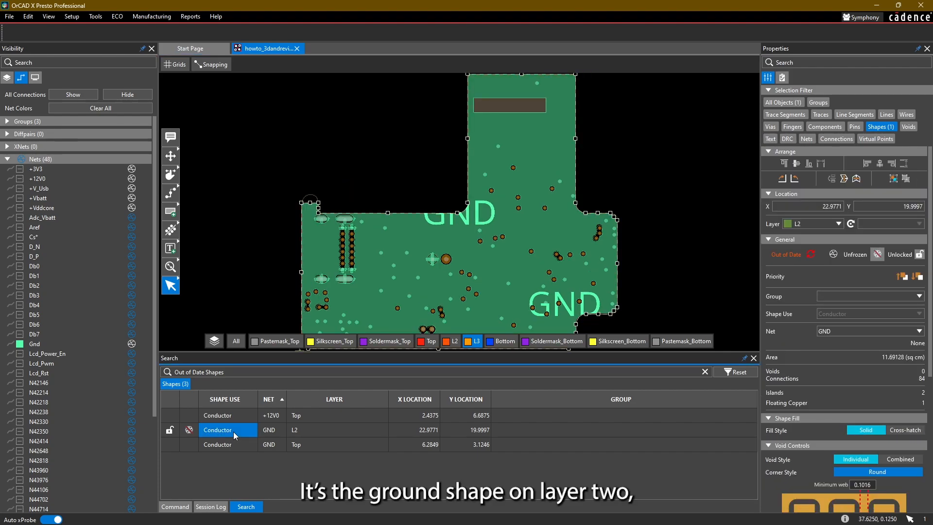
left_click(235, 445)
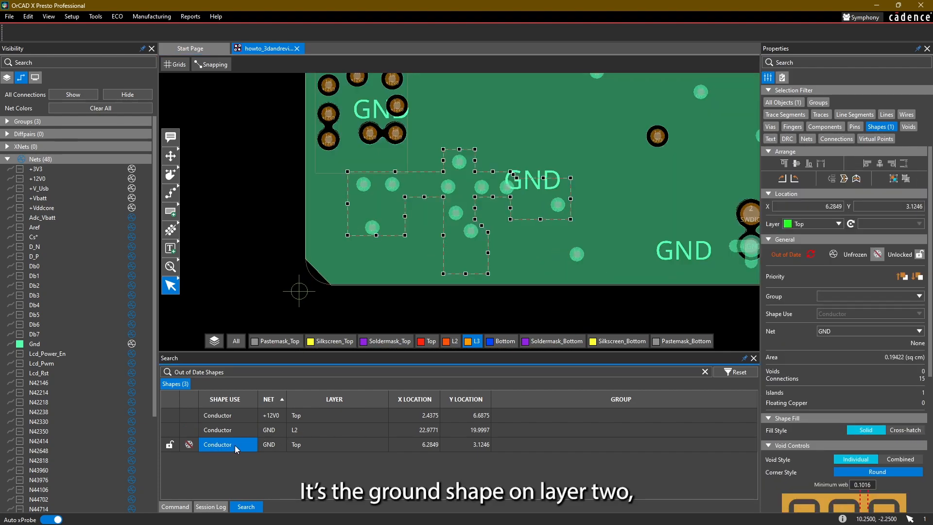
left_click(429, 342)
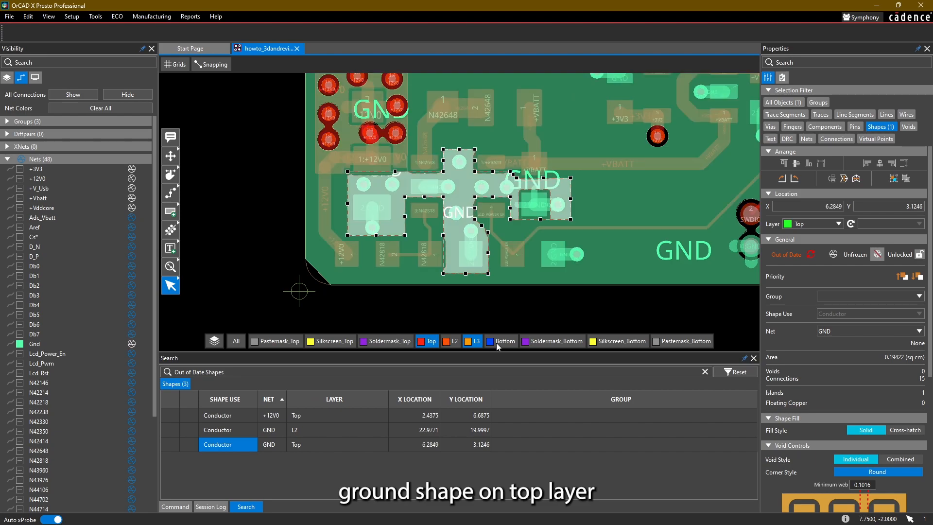
left_click(238, 417)
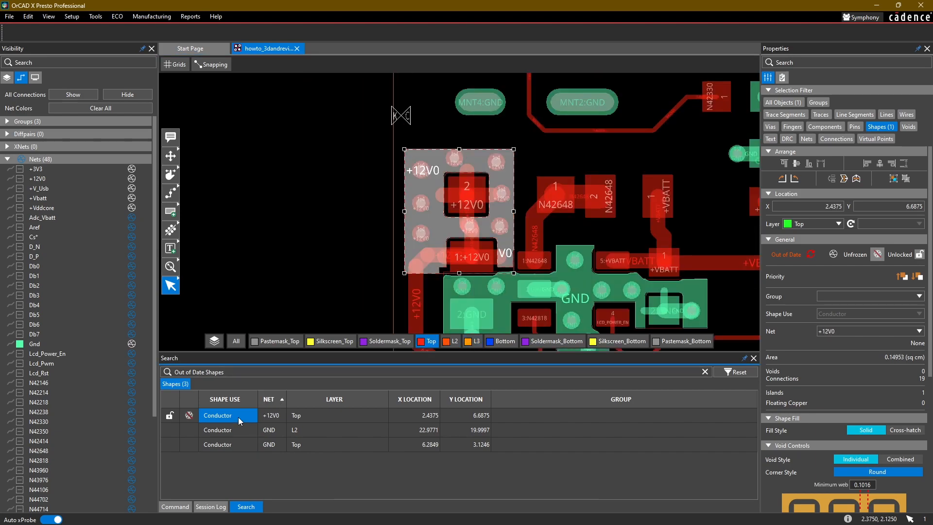
left_click(319, 243)
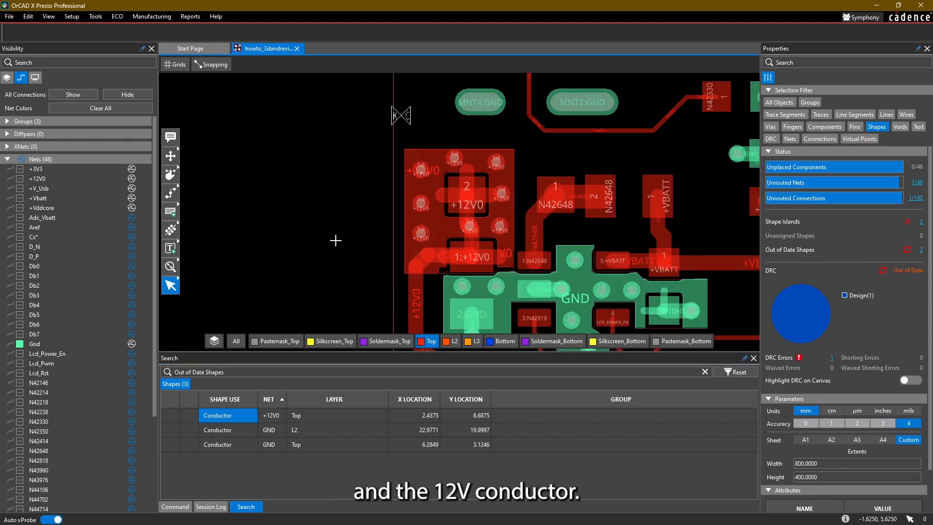
Run an update of the design's out-of-date DRC
middle_click_drag(336, 243, 309, 144)
mouse_move(543, 217)
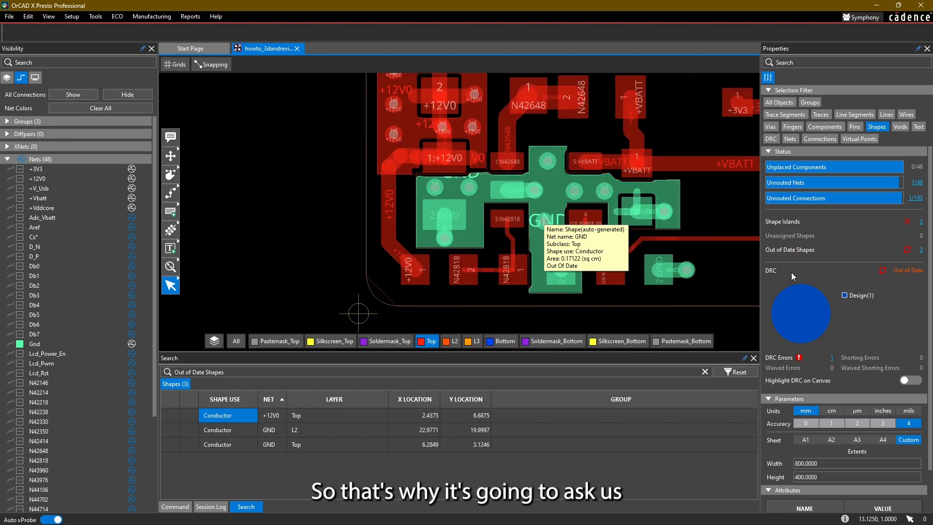
left_click(882, 270)
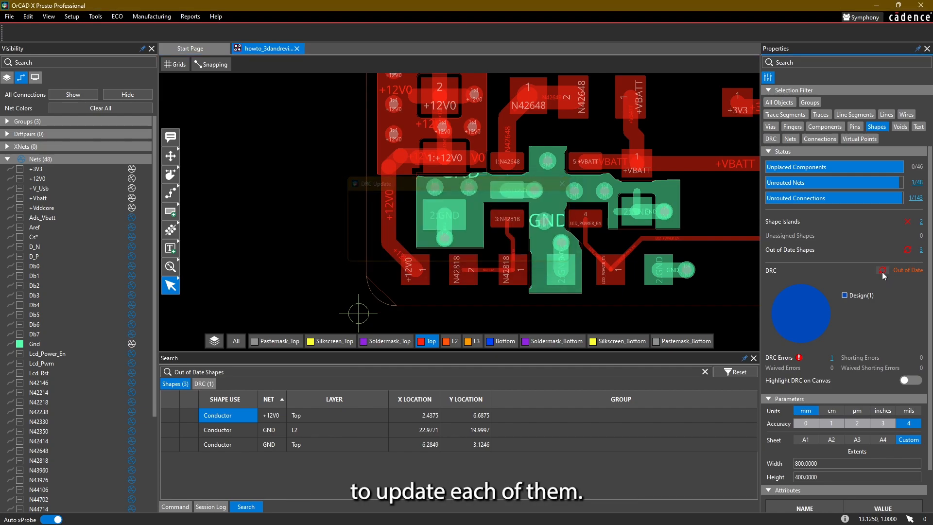
scroll(301, 192, "down", 3)
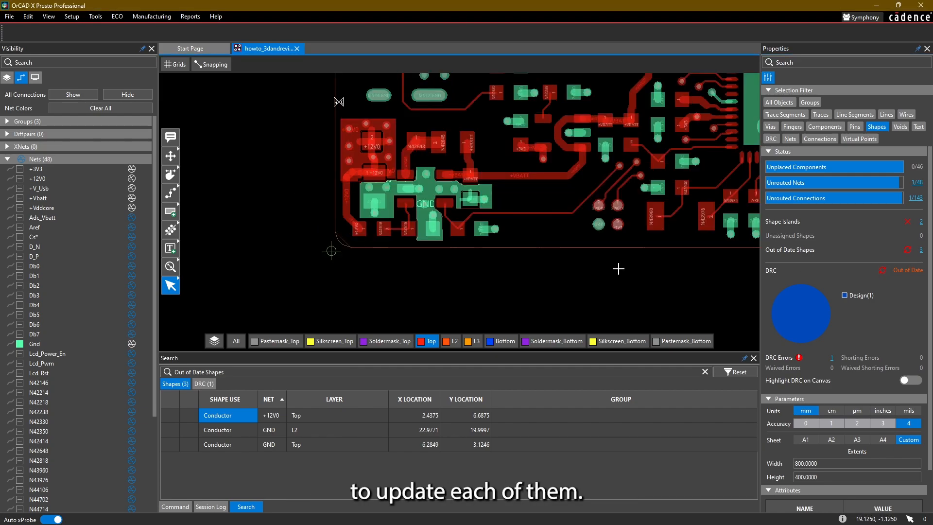
Update all out-of-date shapes in the design
left_click(907, 251)
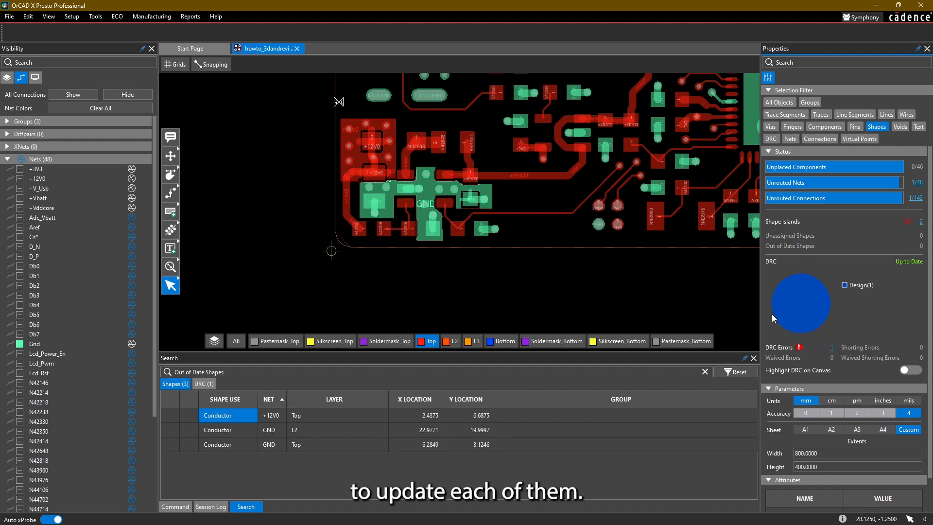
middle_click_drag(585, 250, 494, 305)
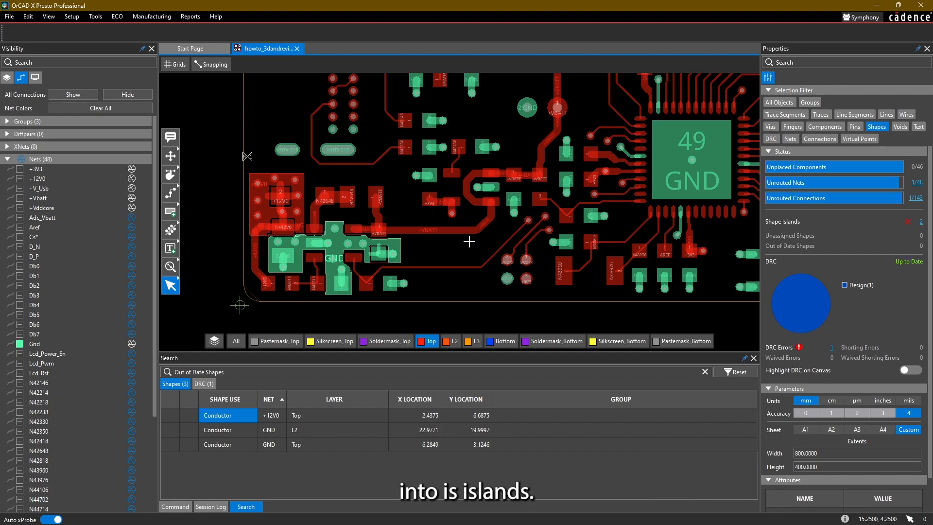
scroll(454, 265, "up", 2)
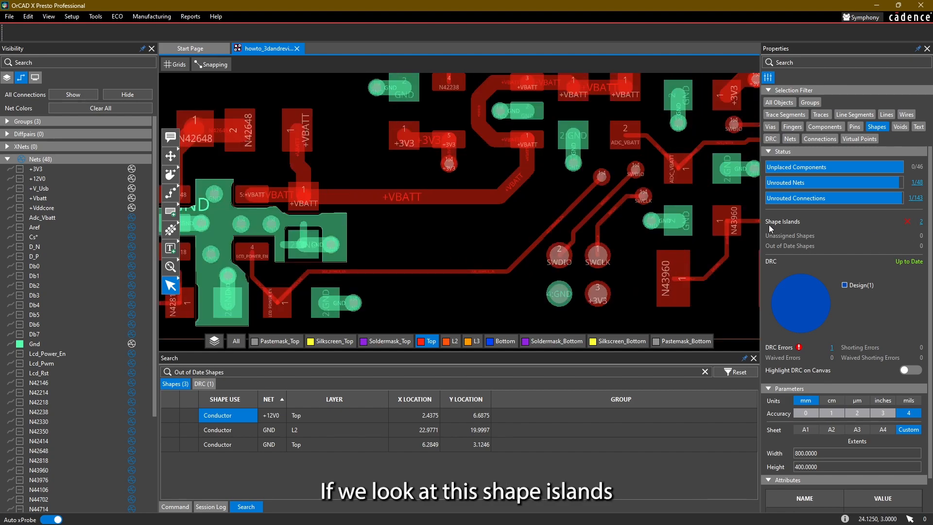
Open the shape islands report and examine the GND island between the four SWDIO, SWCLK, +3V3 and GND pads on L2
left_click(921, 222)
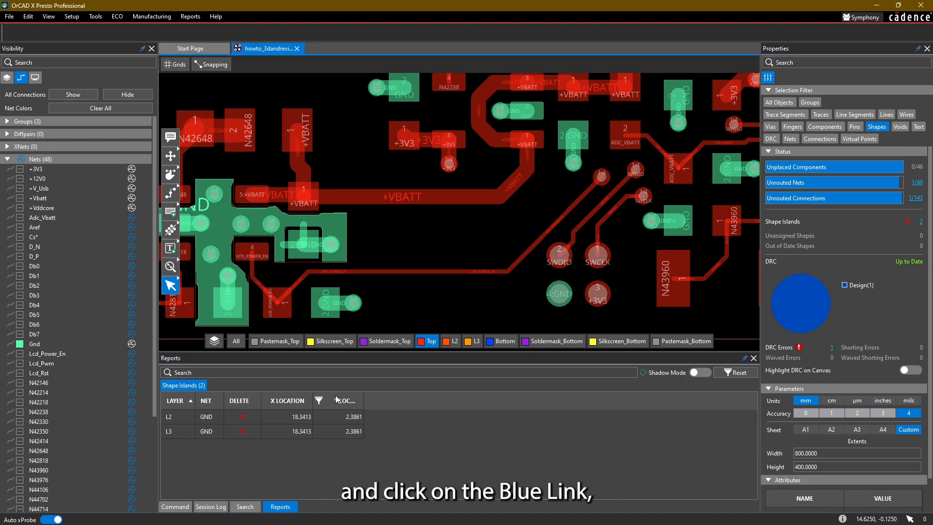
left_click(448, 342)
scroll(563, 270, "up", 4)
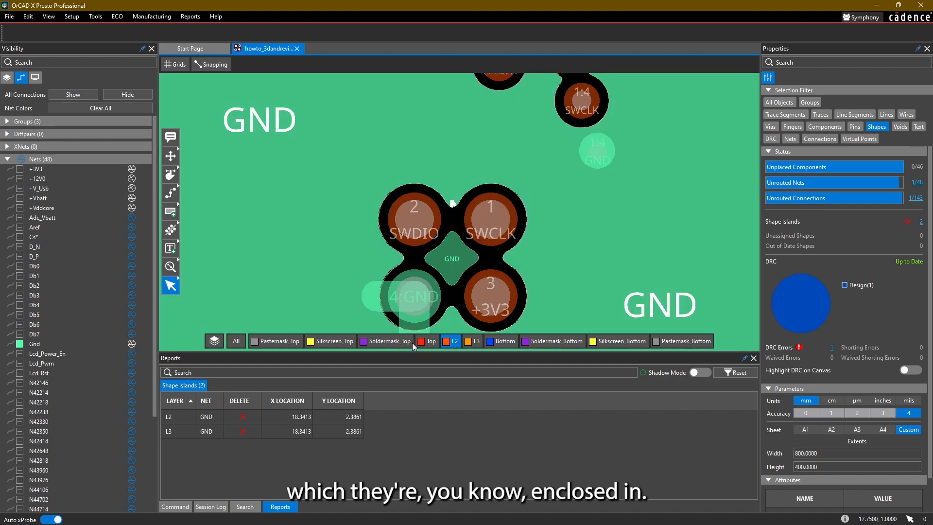
scroll(508, 210, "down", 2)
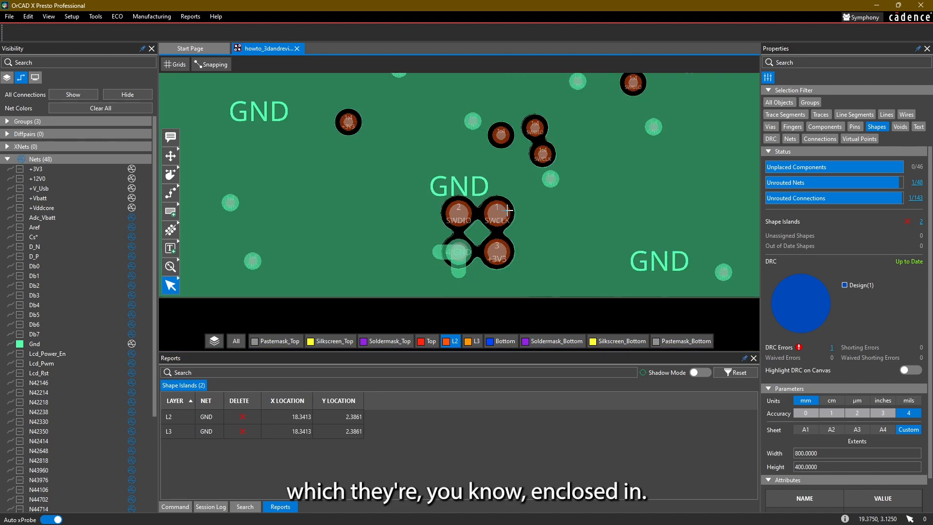
Delete all shape islands, check the cleared areas on L2 and L3, and update the out-of-date DRC
left_click(907, 221)
scroll(612, 316, "down", 2)
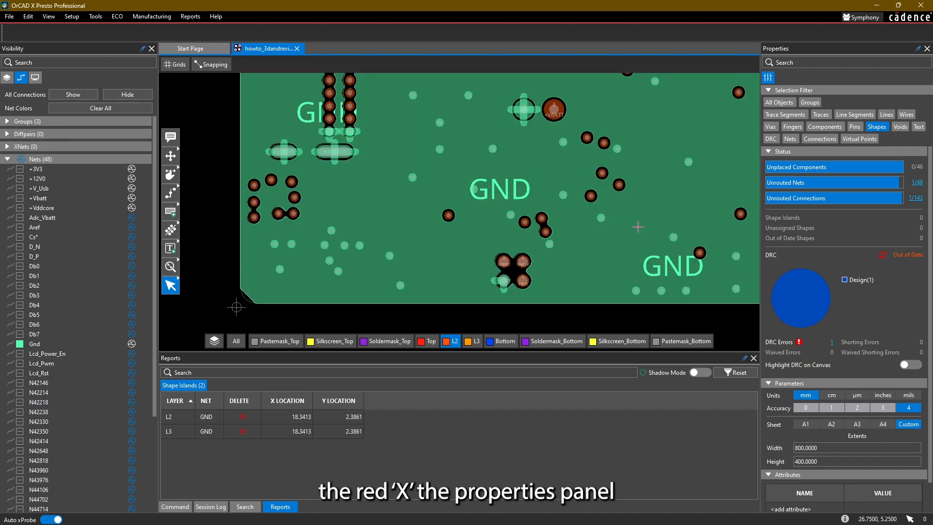
left_click(456, 342)
left_click(469, 345)
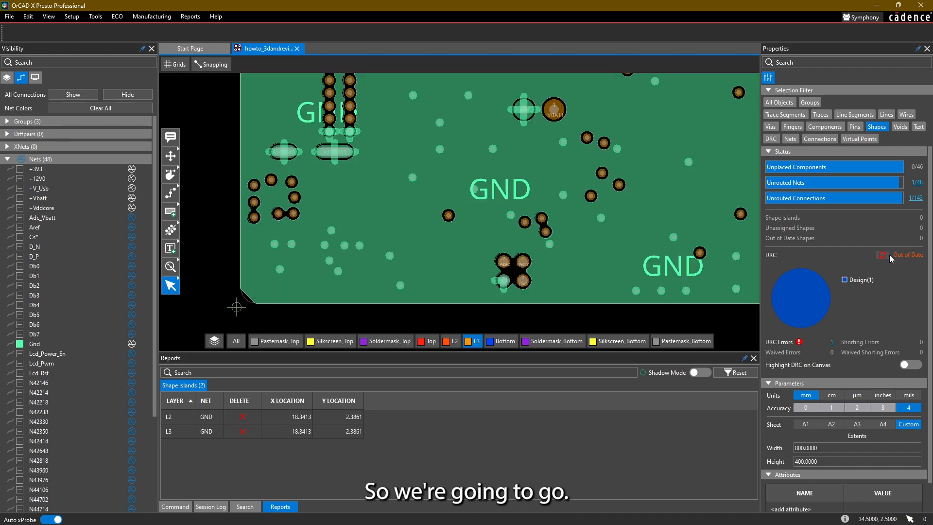
middle_click_drag(574, 253, 462, 304)
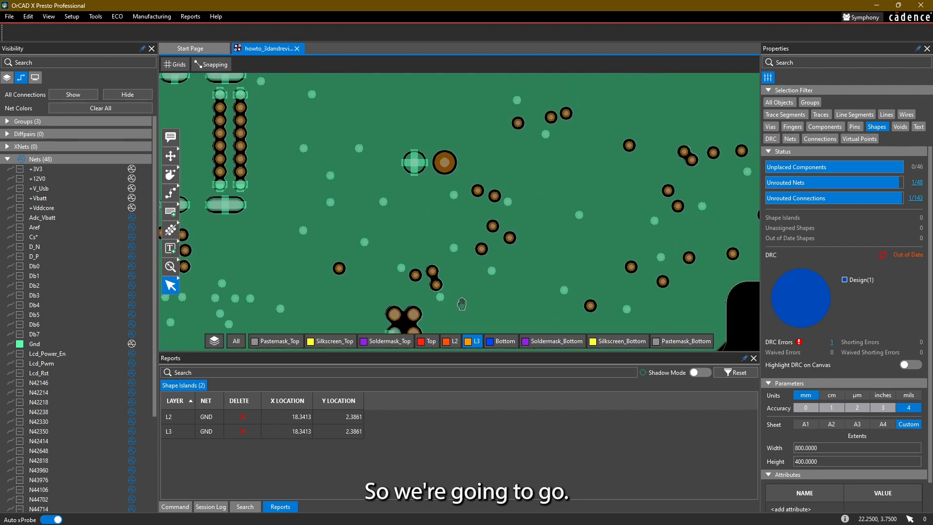
left_click(883, 255)
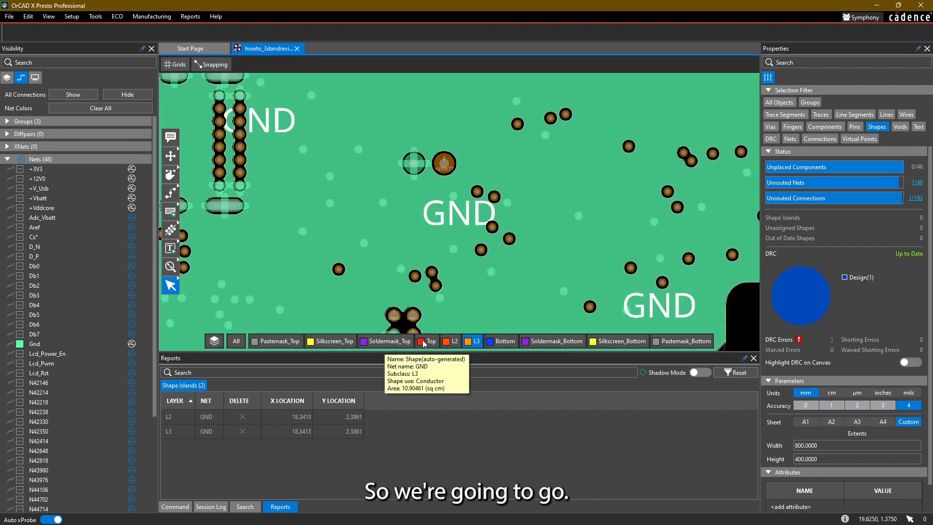
Display the Top layer around GND pad 49 and set the grid to the .250 / 1.25 MM preset
left_click(425, 343)
scroll(494, 177, "down", 5)
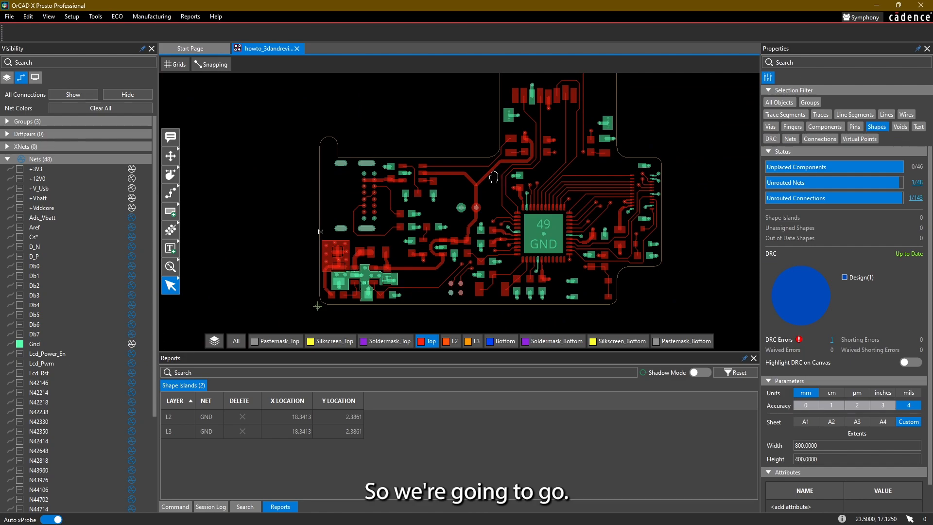
middle_click_drag(494, 177, 494, 213)
scroll(490, 226, "up", 6)
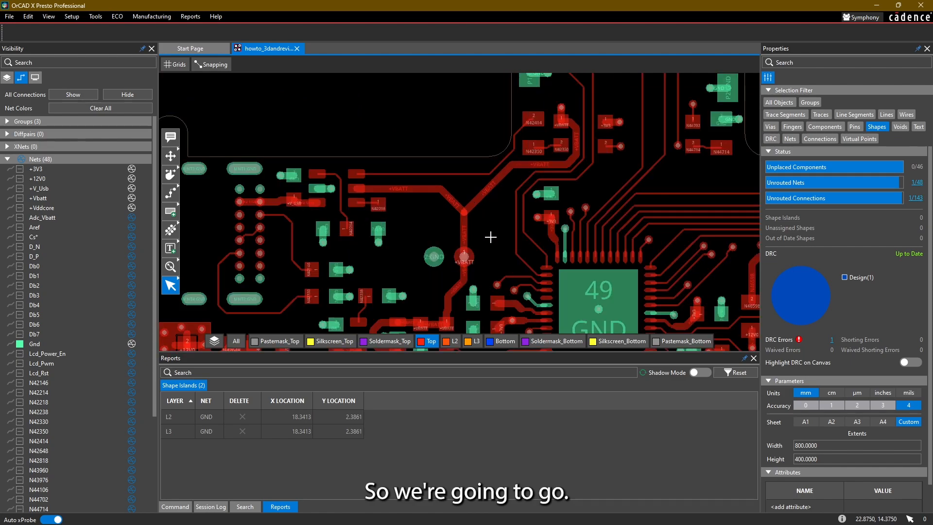
scroll(486, 190, "down", 2)
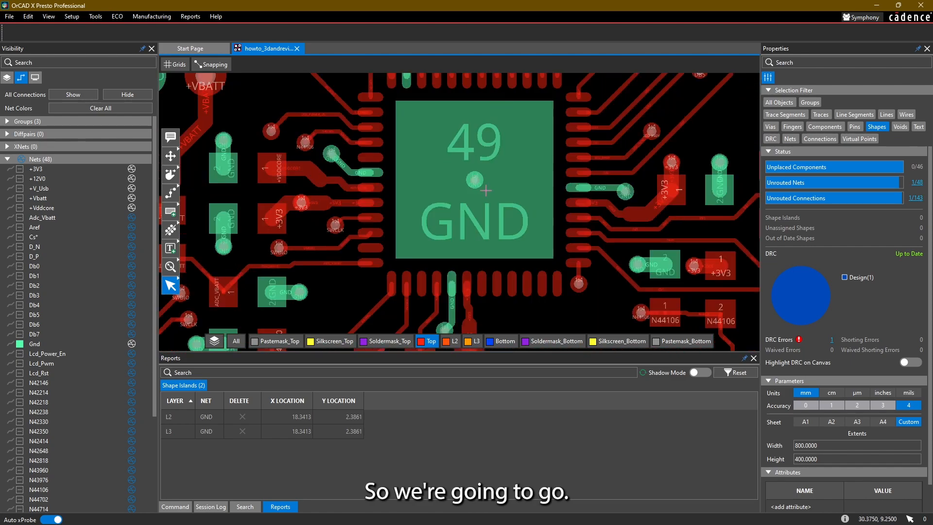
left_click(179, 65)
left_click(195, 208)
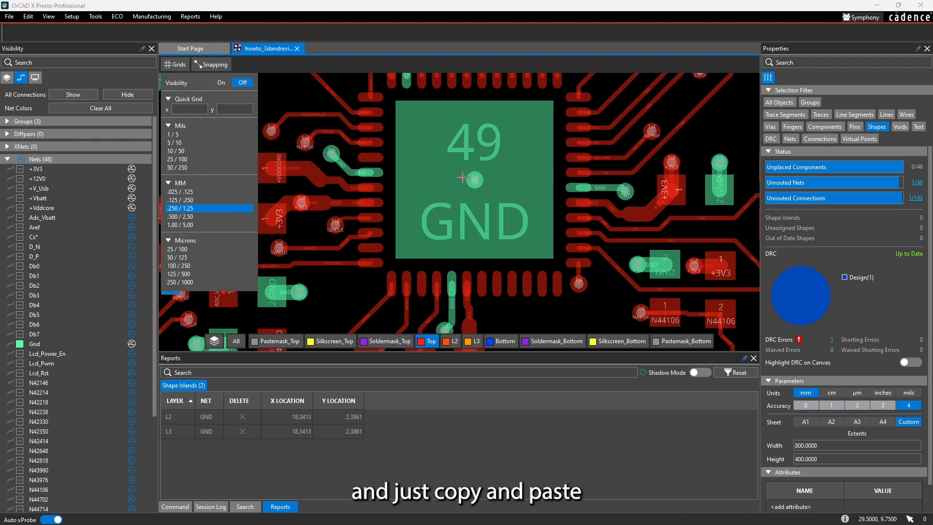
Delete the via at the centre of GND pad 49 and the tiny trace segment left beneath it
left_click(767, 126)
left_click(475, 180)
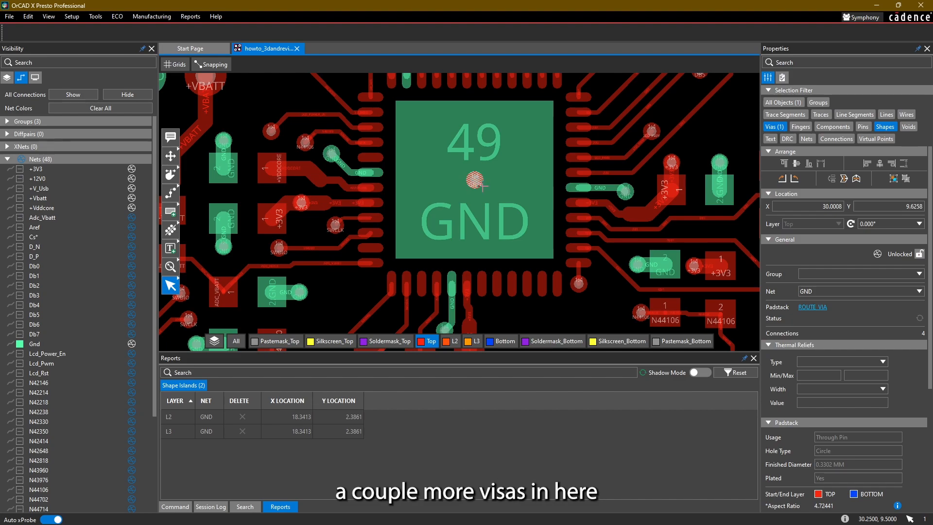
key("Delete")
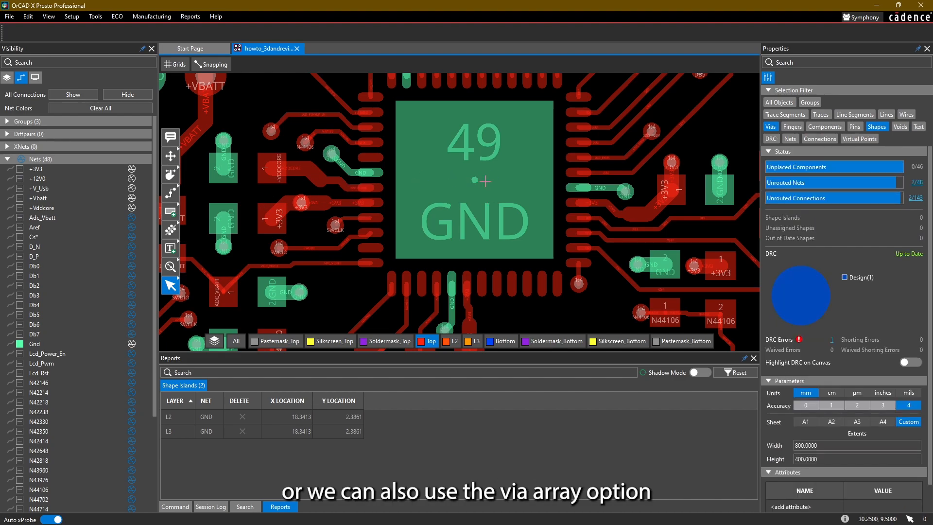
left_click(785, 114)
left_click(476, 179)
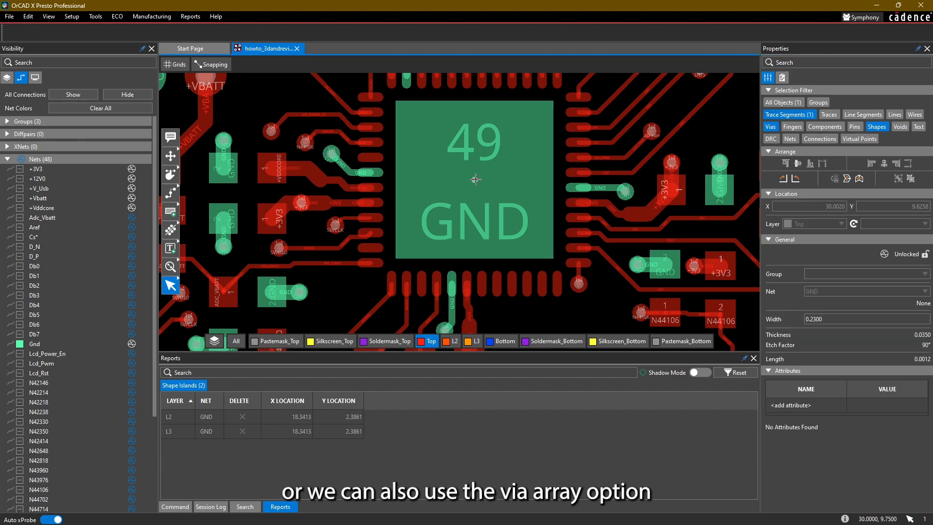
key("Delete")
Set up a Window via array with horizontal and vertical offsets of 1.0000 mm on the GND net
left_click(170, 229)
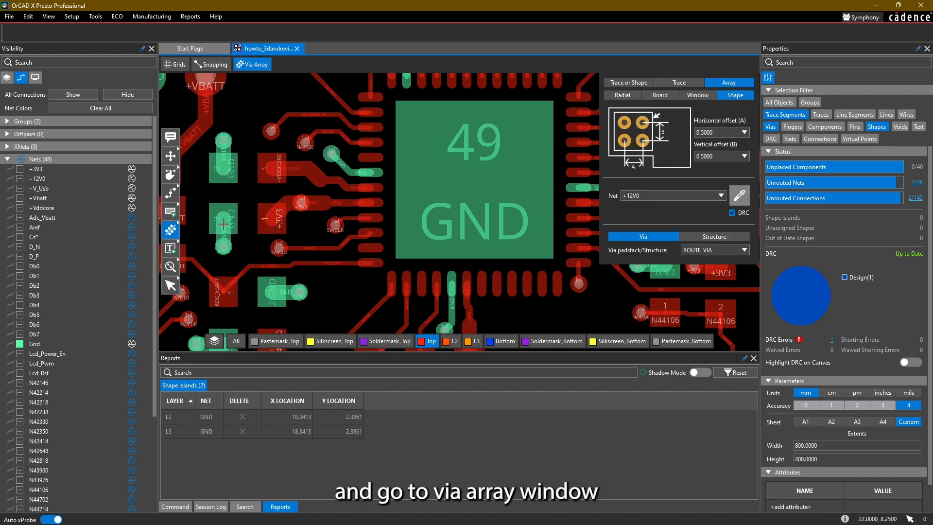
left_click(698, 95)
middle_click_drag(533, 146, 473, 160)
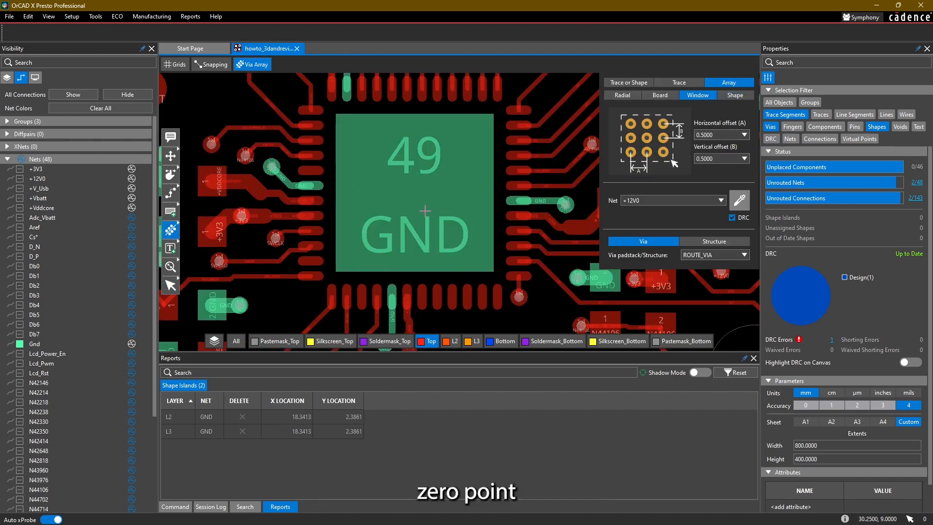
left_click(725, 132)
type("1")
key("Tab")
type("1")
key("Tab")
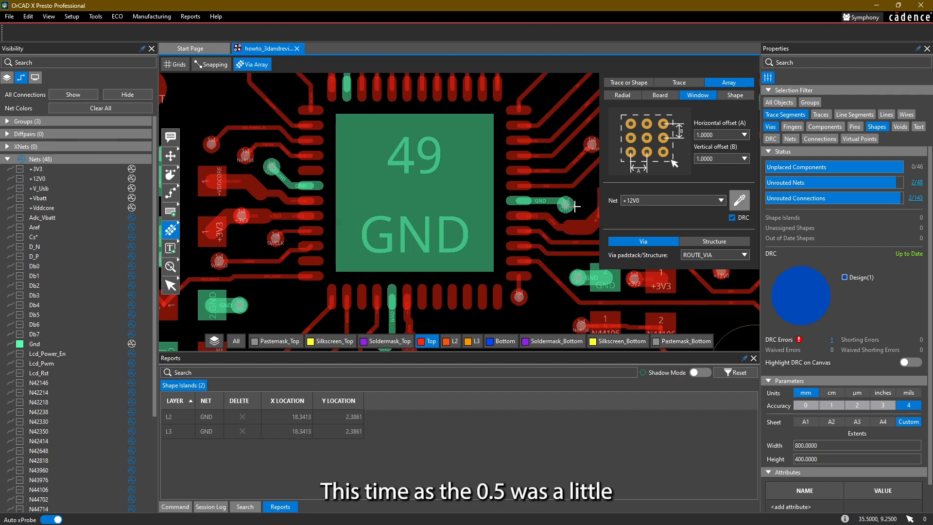
left_click(721, 201)
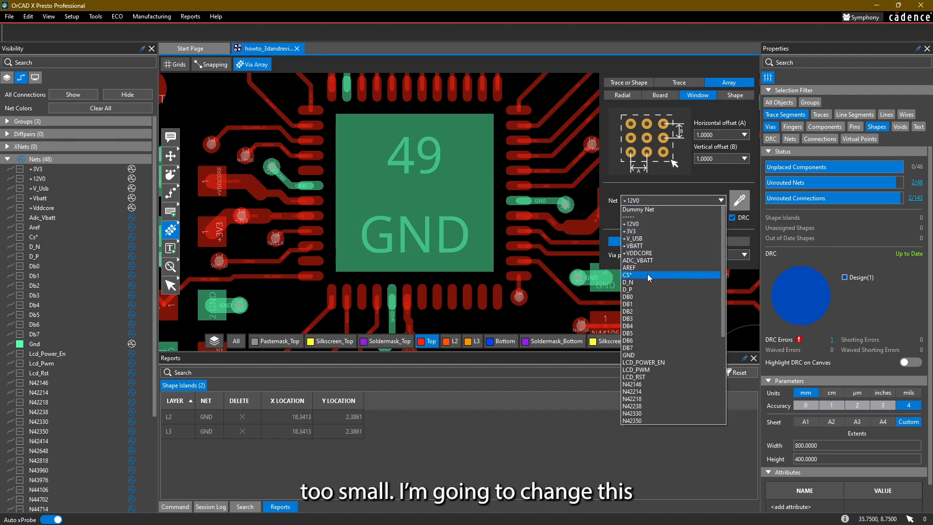
left_click(641, 355)
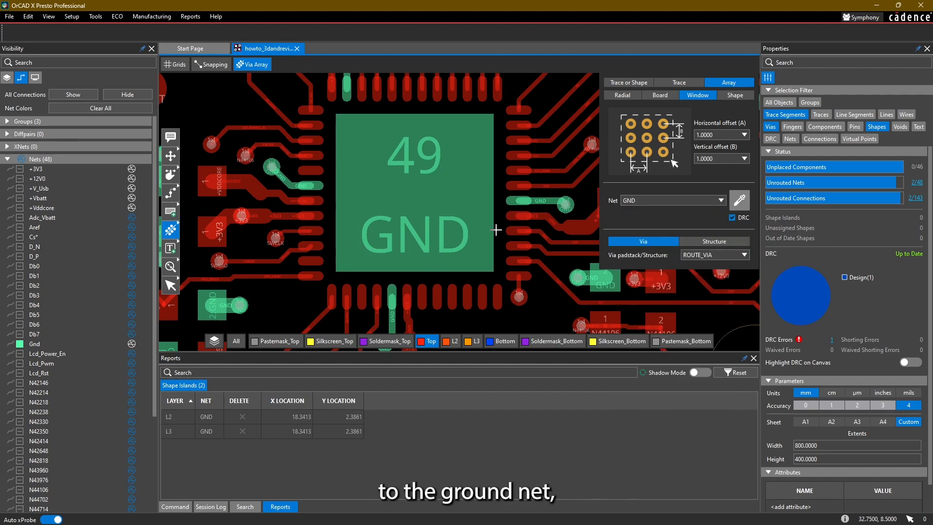
Make pins selectable and place a 5 by 5 array of ROUTE_VIA vias in a window drawn across GND pad 49
left_click(853, 127)
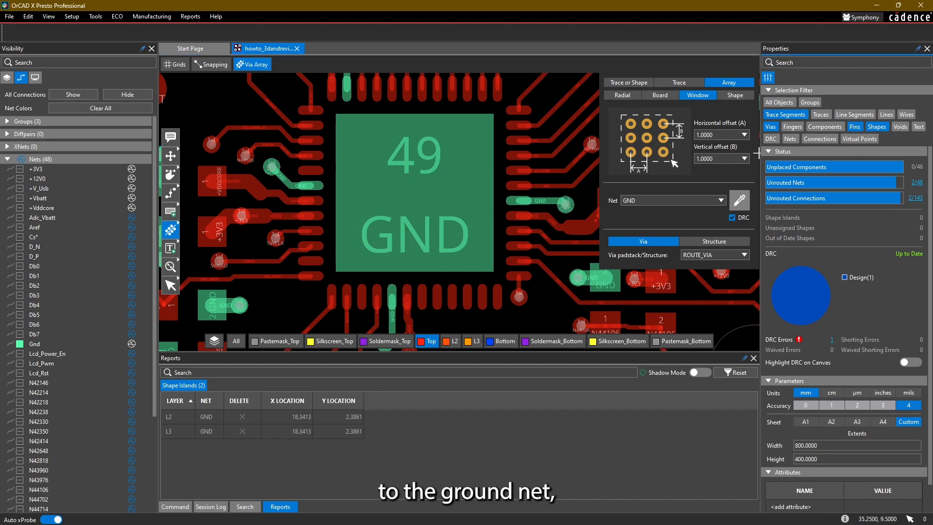
left_click(349, 256)
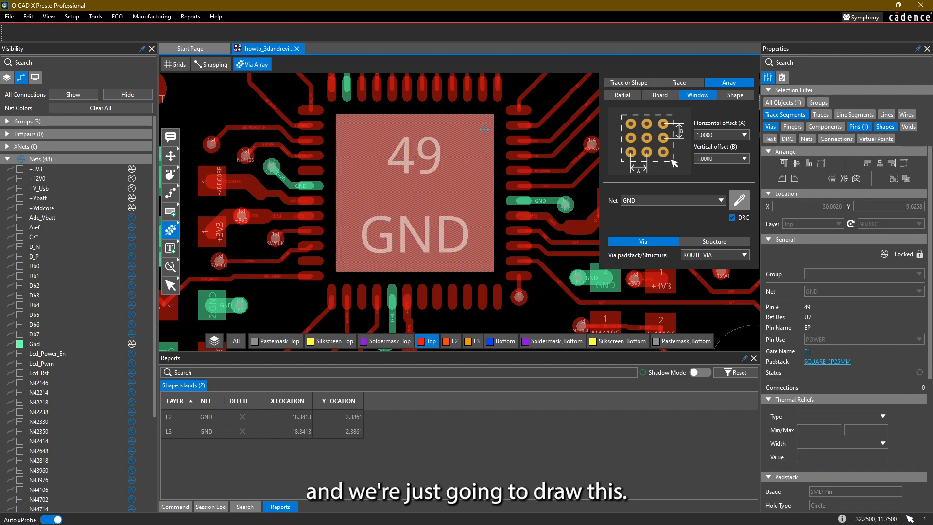
key("Escape")
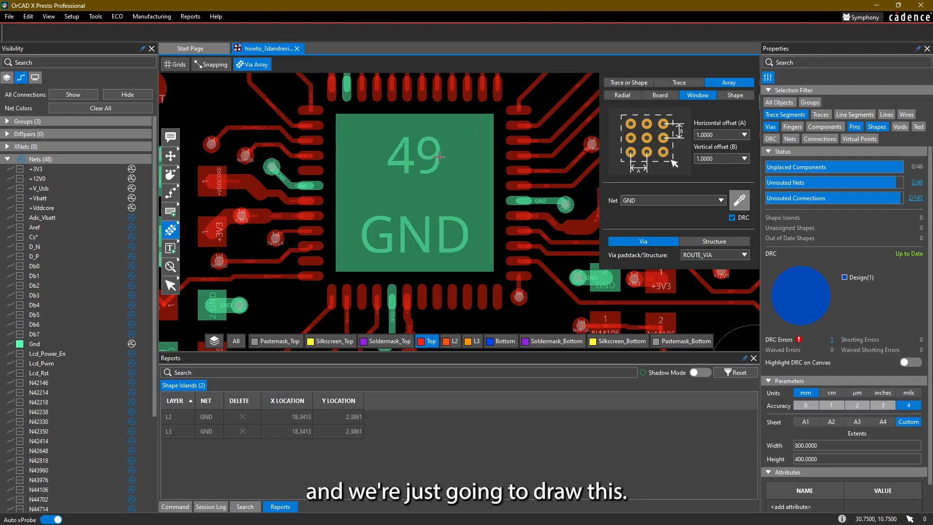
left_click(480, 128)
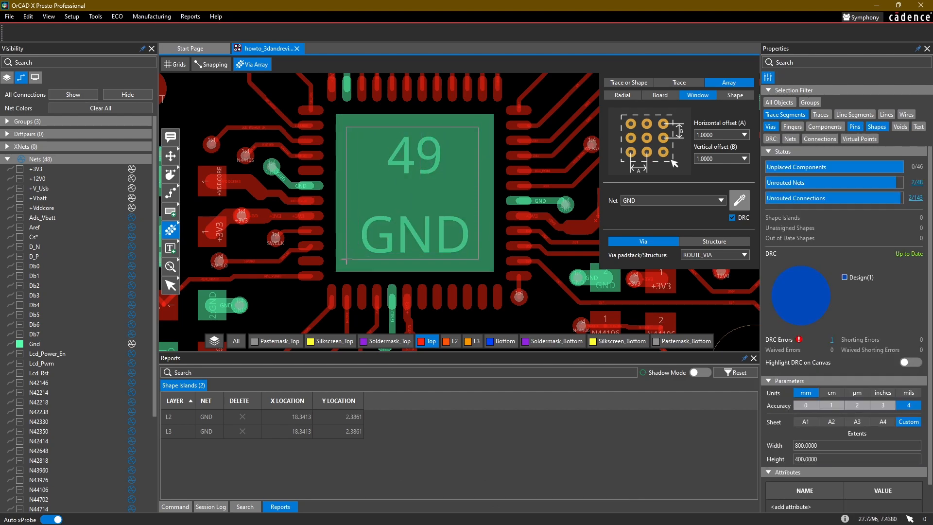
left_click(351, 256)
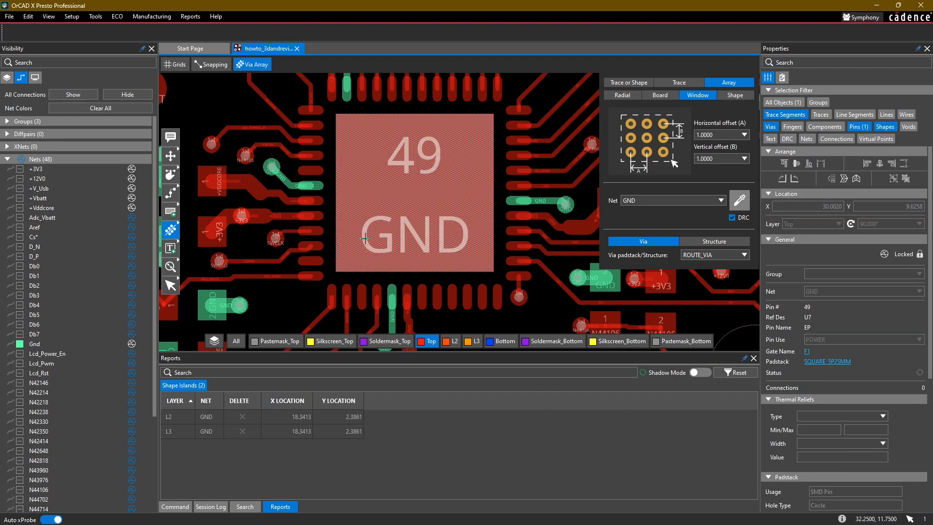
left_click(358, 259)
left_click(479, 125)
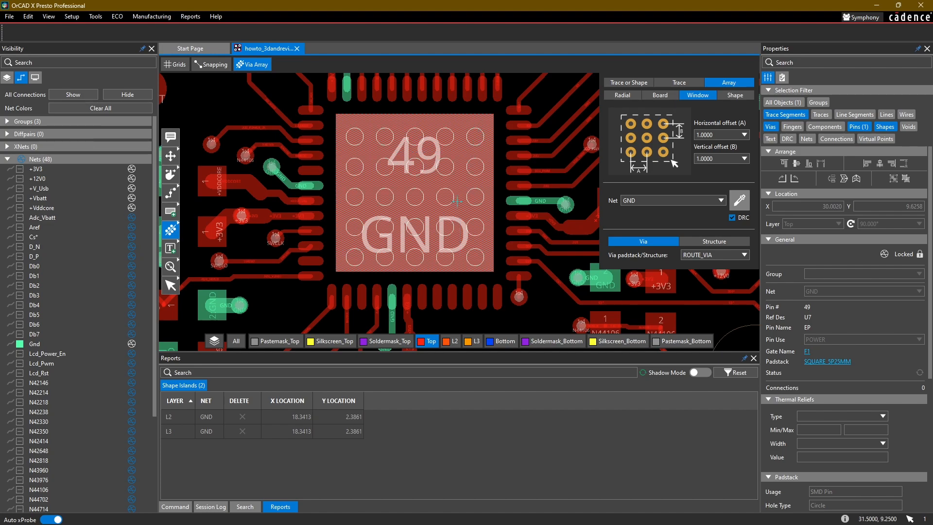
left_click(325, 276)
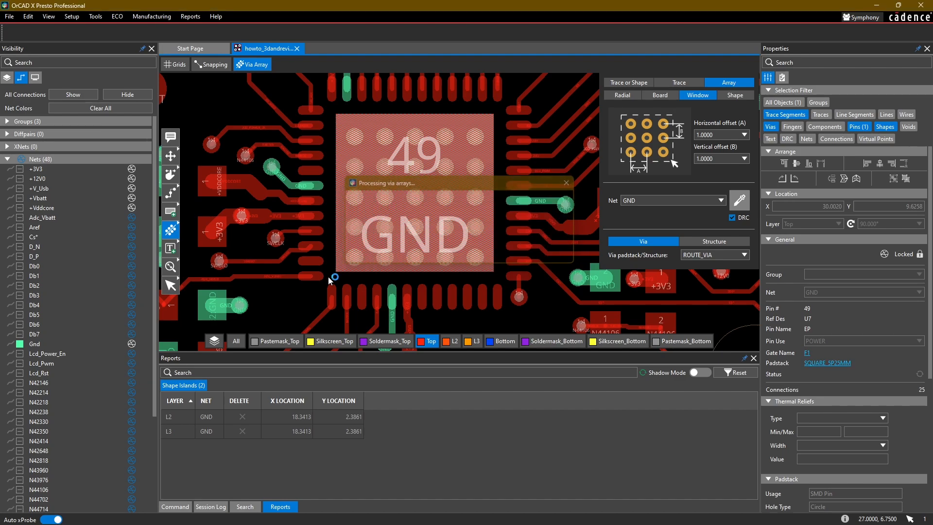
left_click(170, 286)
left_click(497, 320)
List the unrouted nets, locate the +12V0 net on the board, and display the Bottom layer together with Top
scroll(486, 228, "down", 2)
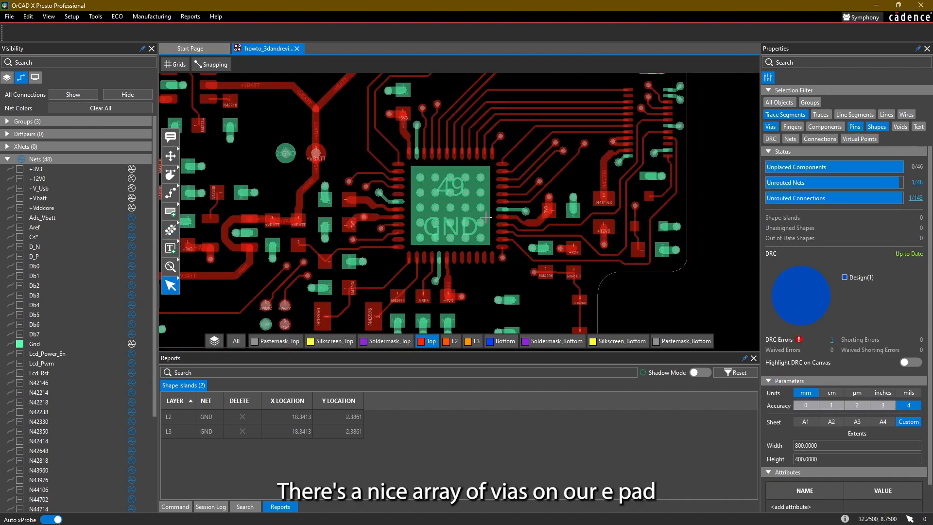
middle_click_drag(337, 157, 377, 239)
middle_click_drag(426, 153, 502, 60)
scroll(435, 111, "down", 2)
middle_click_drag(435, 111, 446, 218)
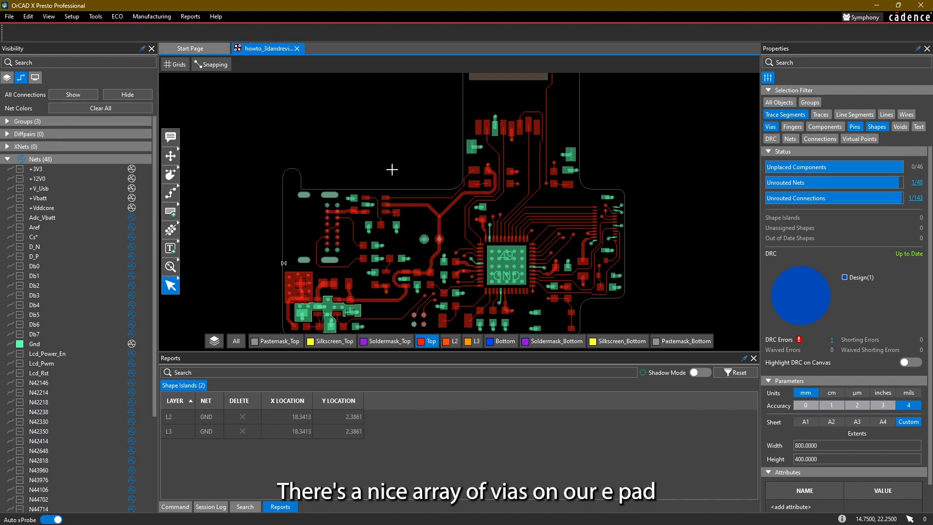
left_click(919, 182)
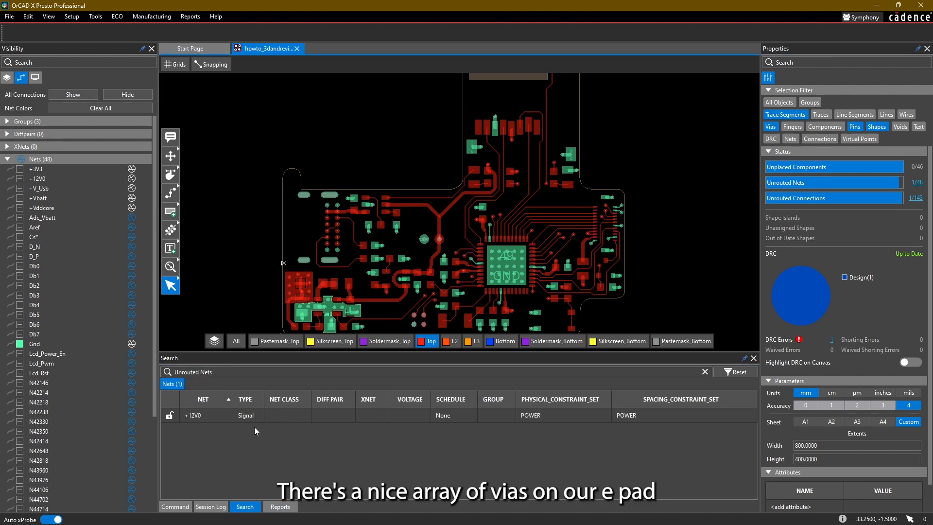
left_click(200, 415)
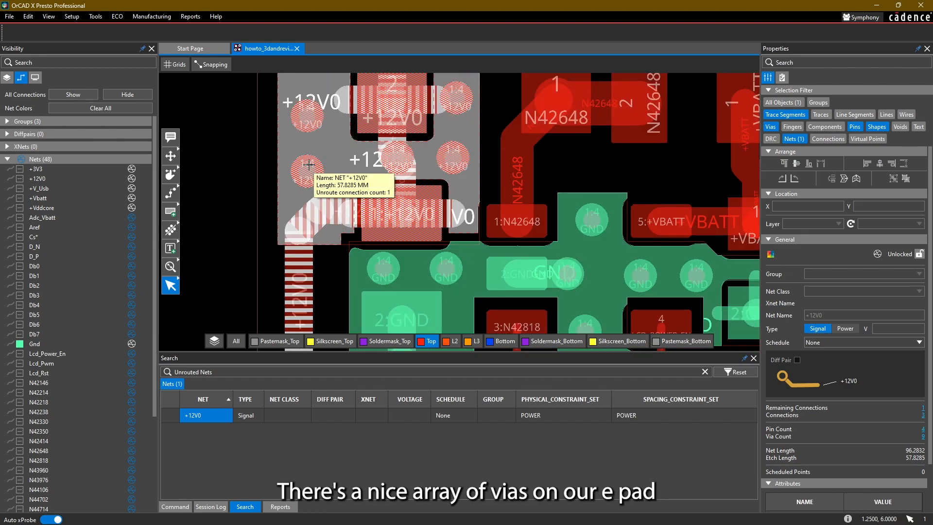
scroll(255, 217, "down", 3)
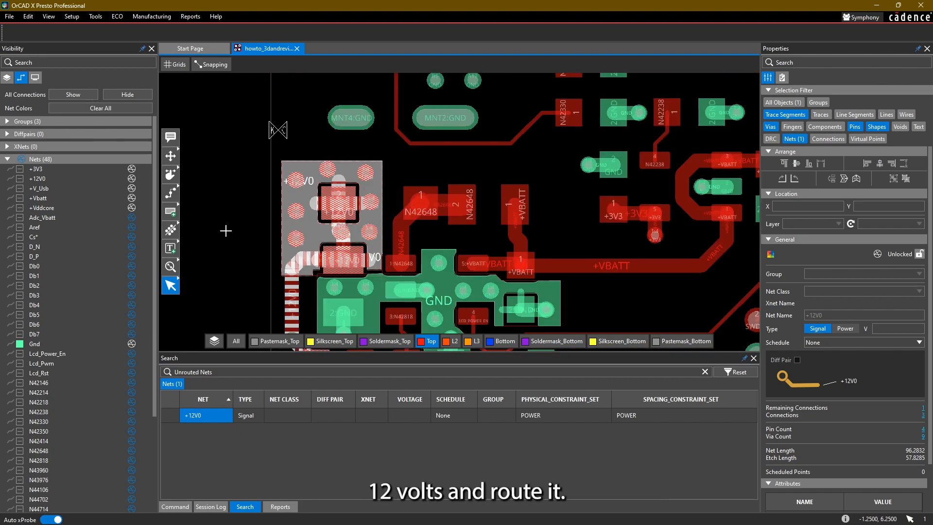
left_click(496, 342)
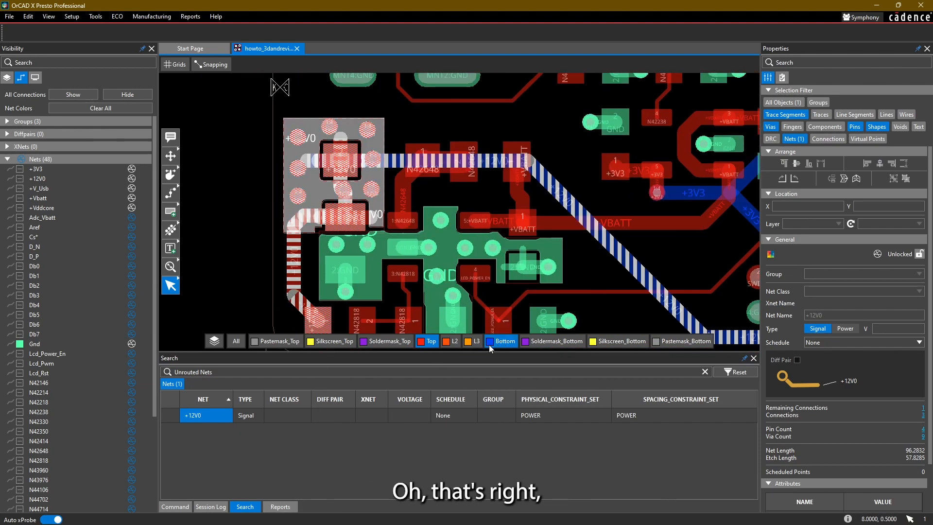
Hide the Top layer and delete the horizontal +12V0 trace segment running through the +12V0 vias on the Bottom layer
left_click(422, 341)
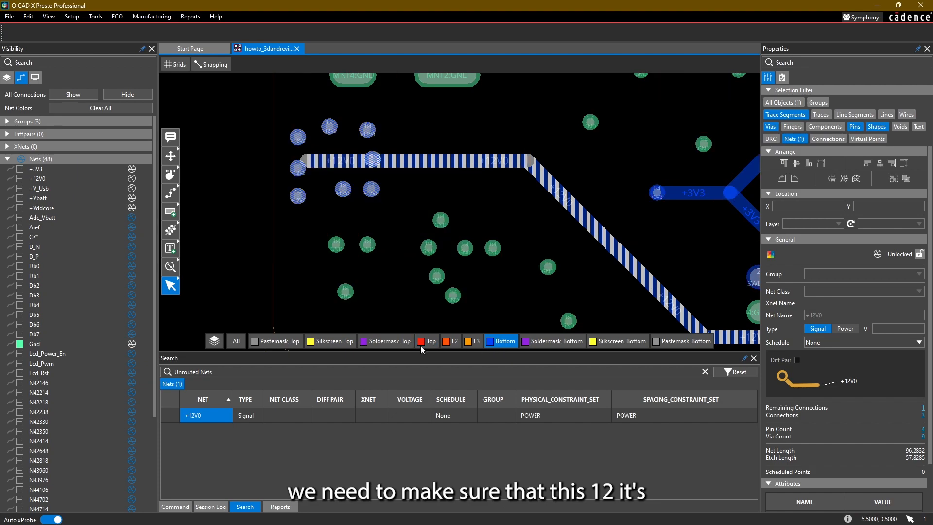
scroll(334, 189, "up", 4)
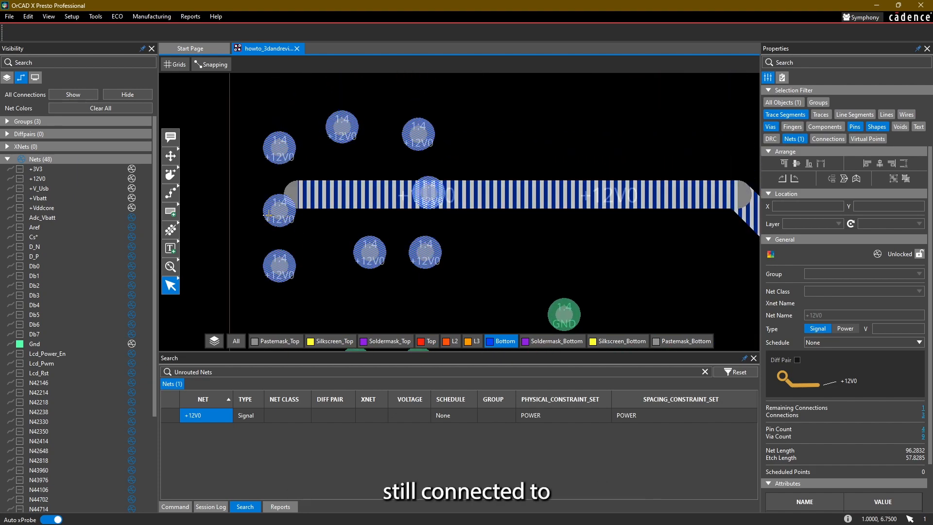
left_click(170, 193)
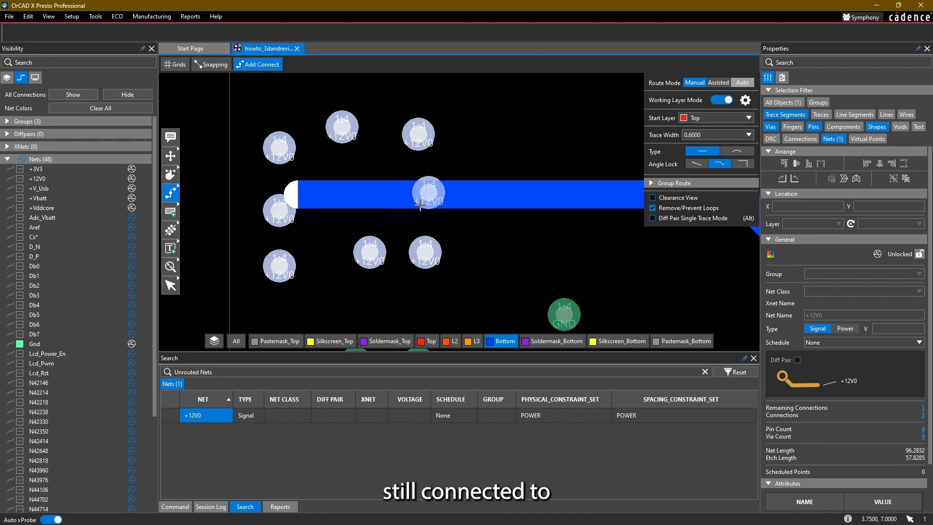
key("Escape")
key("Escape")
left_click(461, 195)
key("Delete")
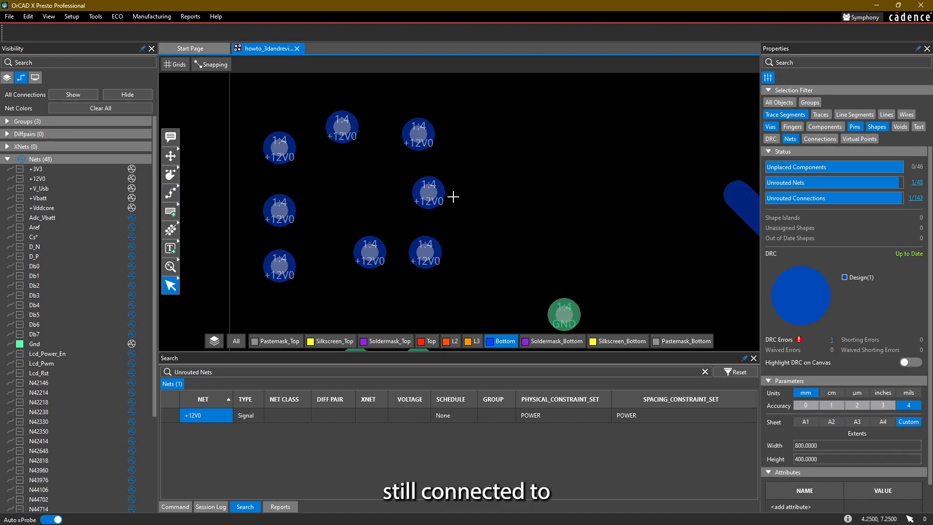
Make all object types selectable and draw a rectangular +12V0 conductor shape on the Bottom layer enclosing the group of eight +12V0 vias
left_click(170, 211)
left_click(704, 113)
left_click(700, 139)
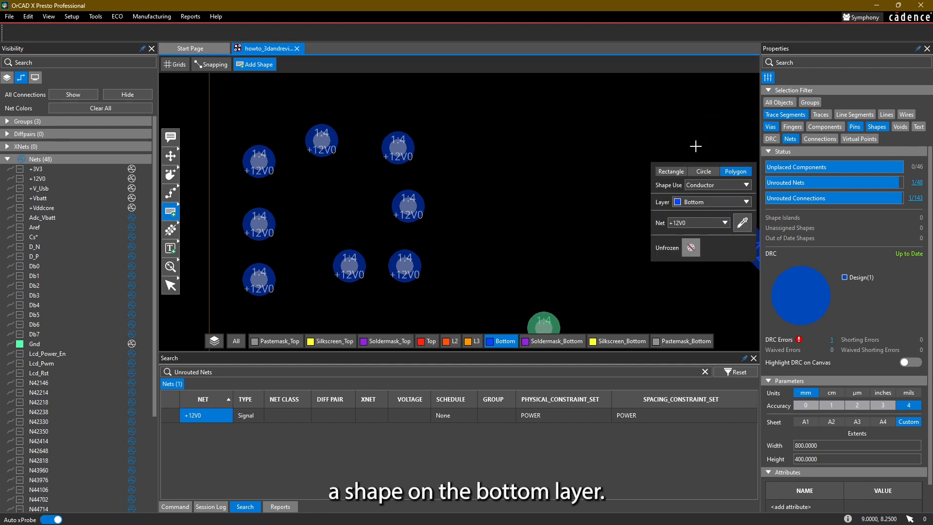
middle_click_drag(403, 243, 424, 242)
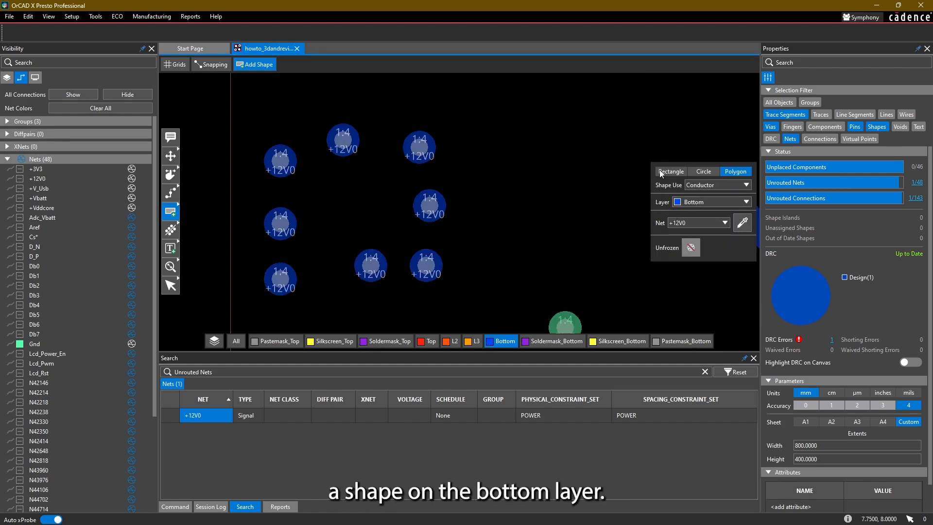
left_click(670, 171)
left_click(250, 309)
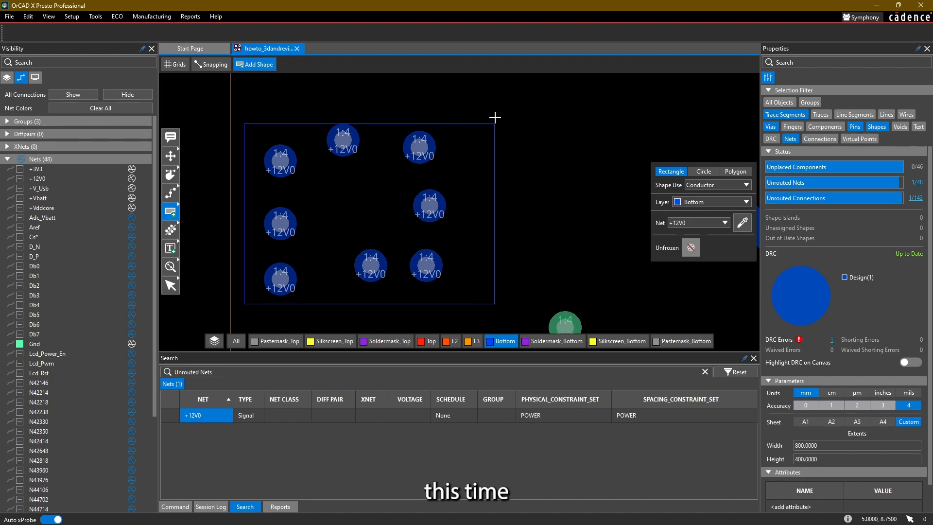
scroll(489, 111, "down", 2)
left_click(786, 102)
left_click(475, 108)
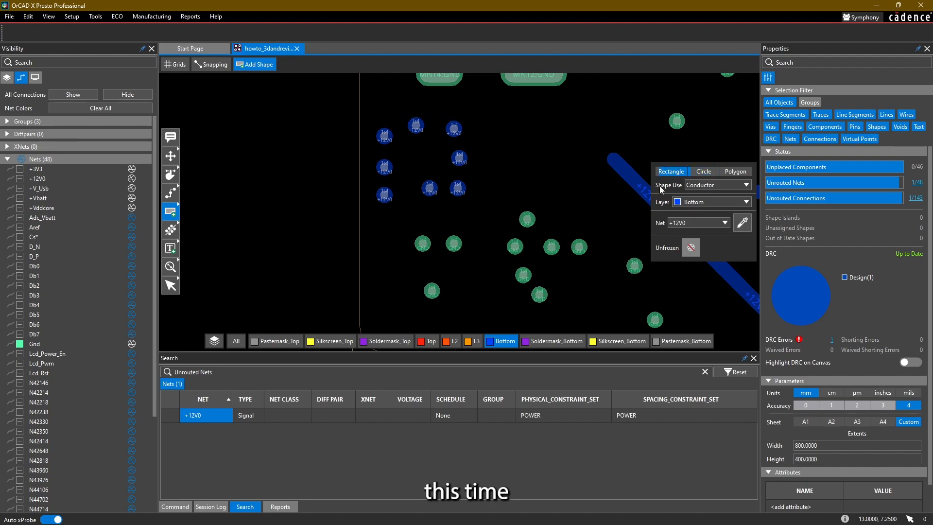
left_click(366, 213)
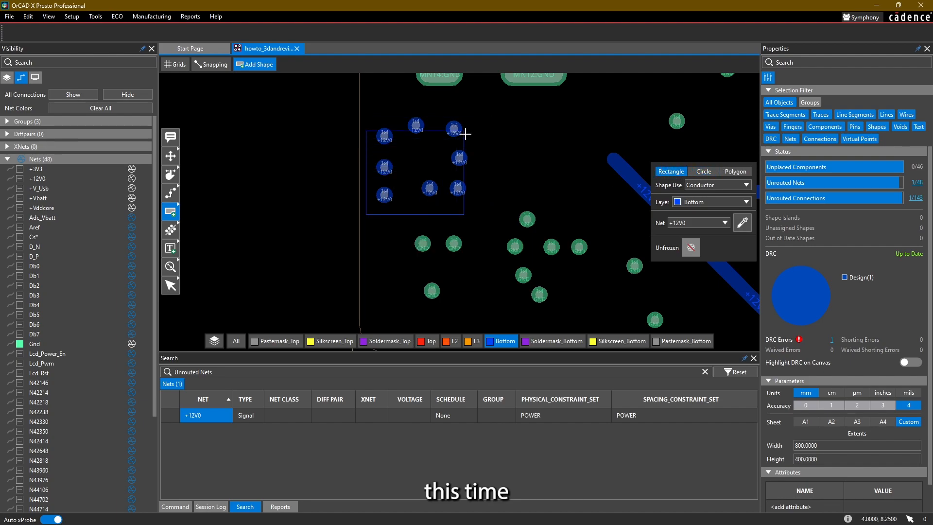
left_click(484, 110)
key("Escape")
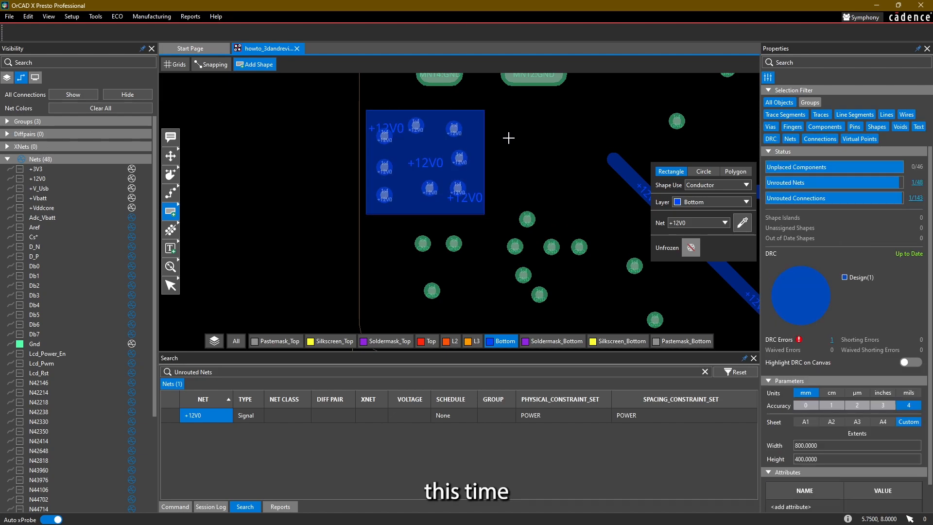
Route a 0.6000 wide Bottom trace from the open end of the diagonal +12V0 trace to the nearest via inside the new +12V0 shape
middle_click_drag(509, 138, 469, 174)
key("F3")
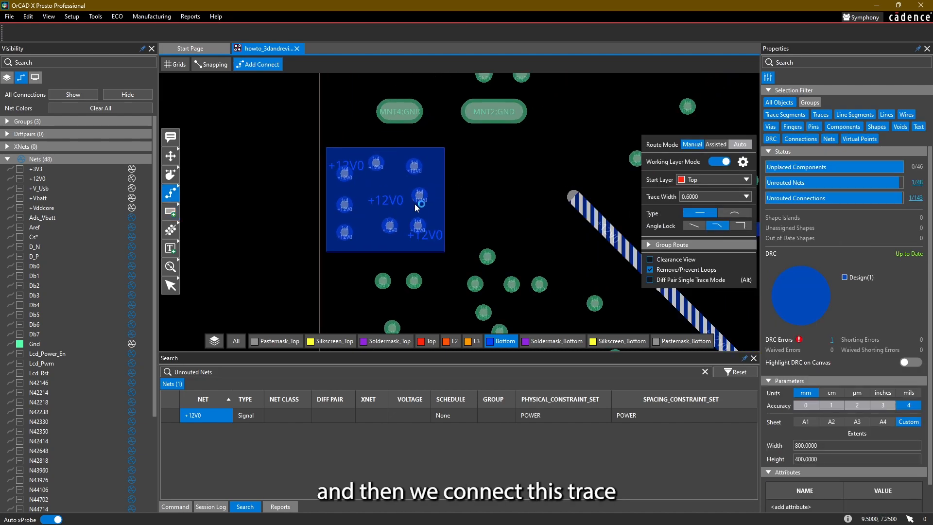
left_click(578, 197)
left_click(420, 194)
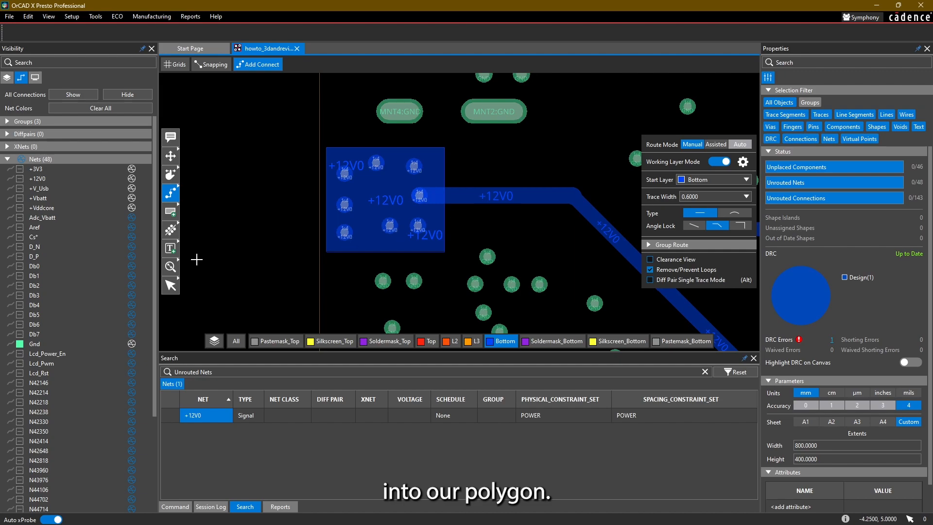
left_click(171, 287)
middle_click_drag(348, 261, 316, 229)
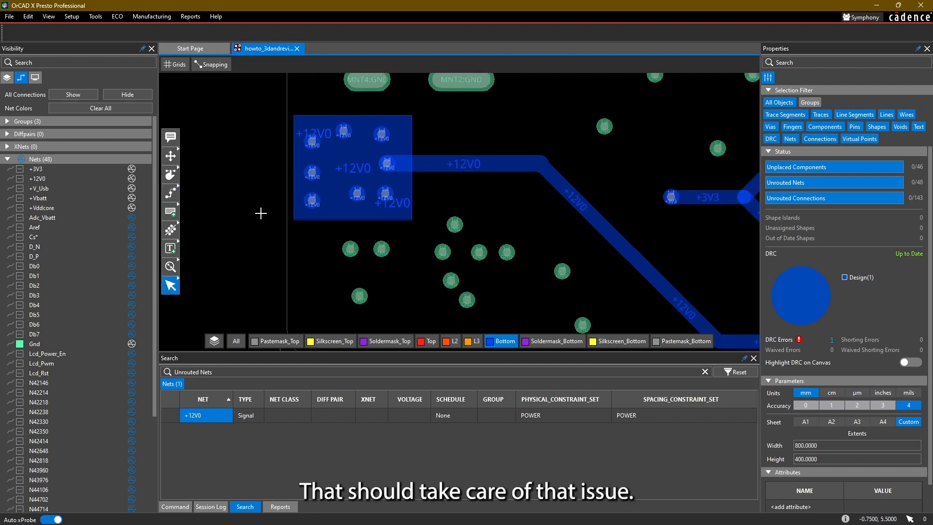
Reset the search filter and list the DRC errors in the search results
left_click(735, 372)
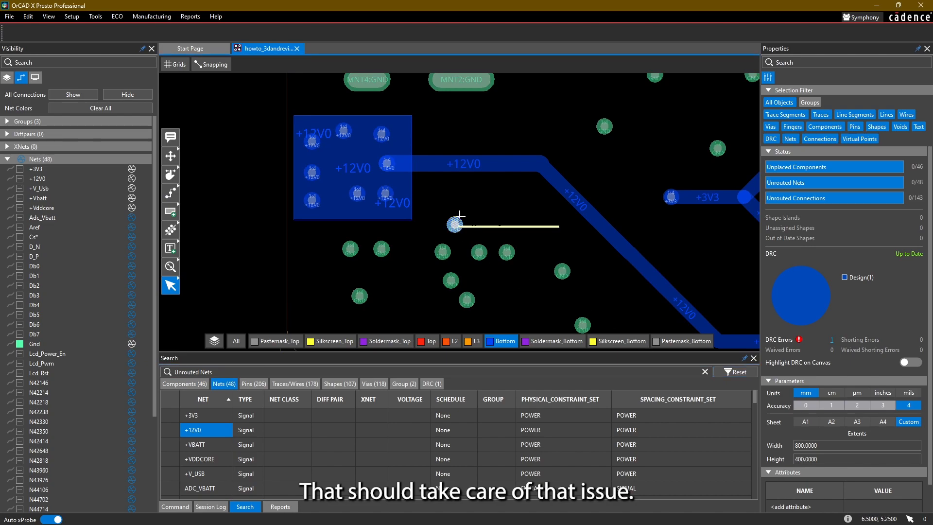
scroll(495, 230, "down", 1)
middle_click_drag(523, 244, 361, 234)
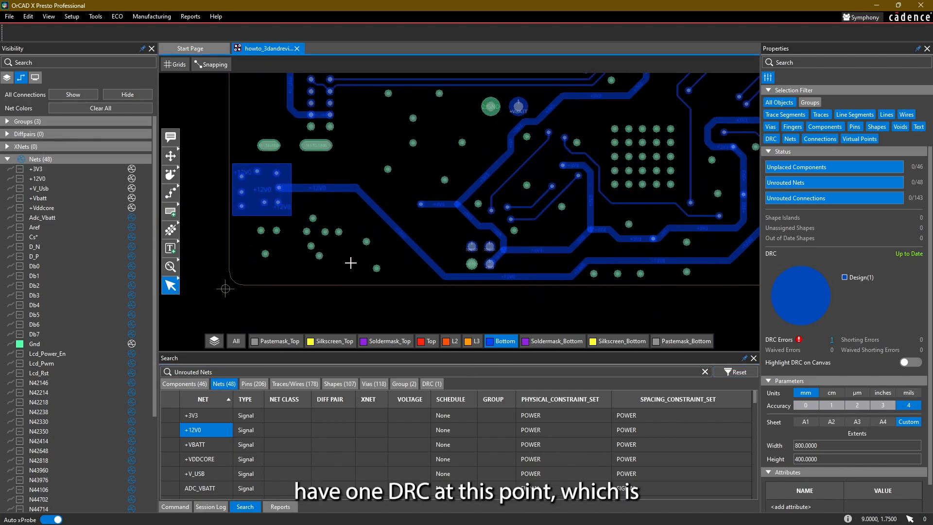
left_click(431, 384)
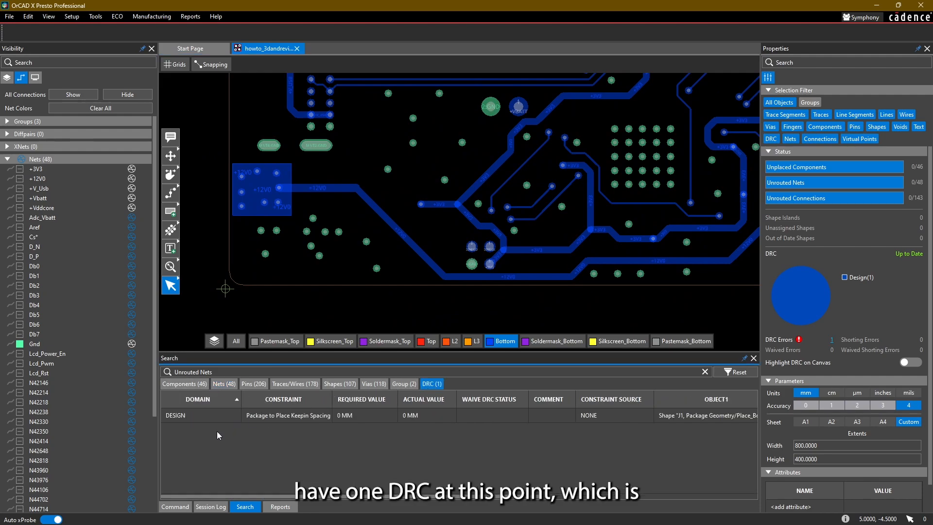
Display the Top layer together with Bottom and examine the DRC marker near the +12V0 shape and the overall board
middle_click_drag(274, 231, 329, 330)
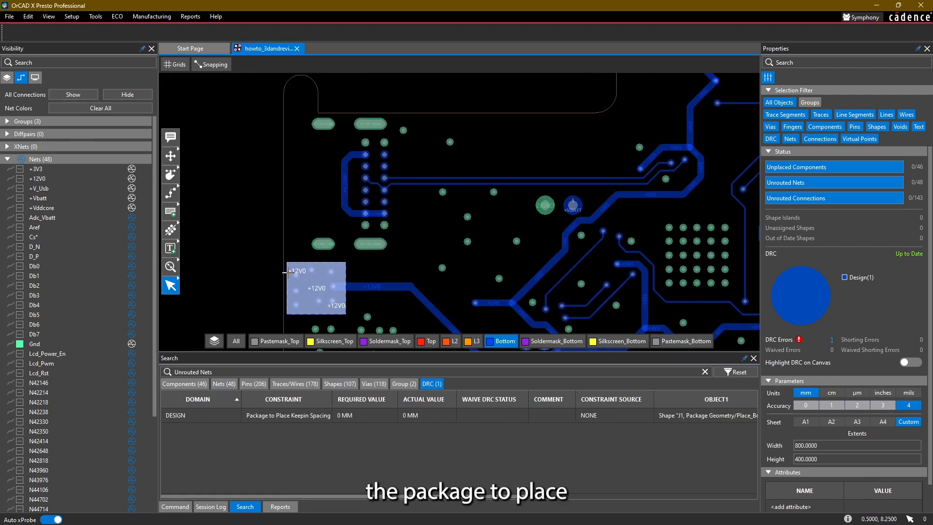
left_click(428, 341)
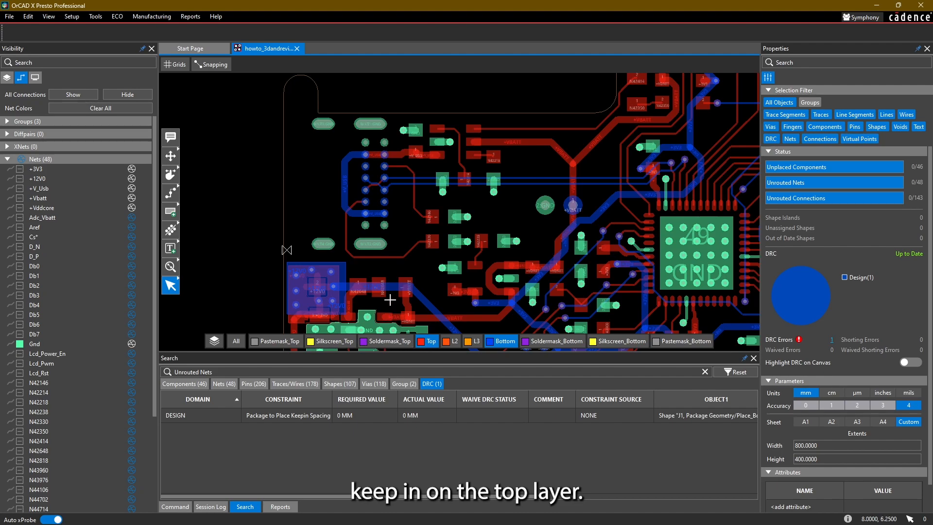
middle_click_drag(402, 266, 345, 278)
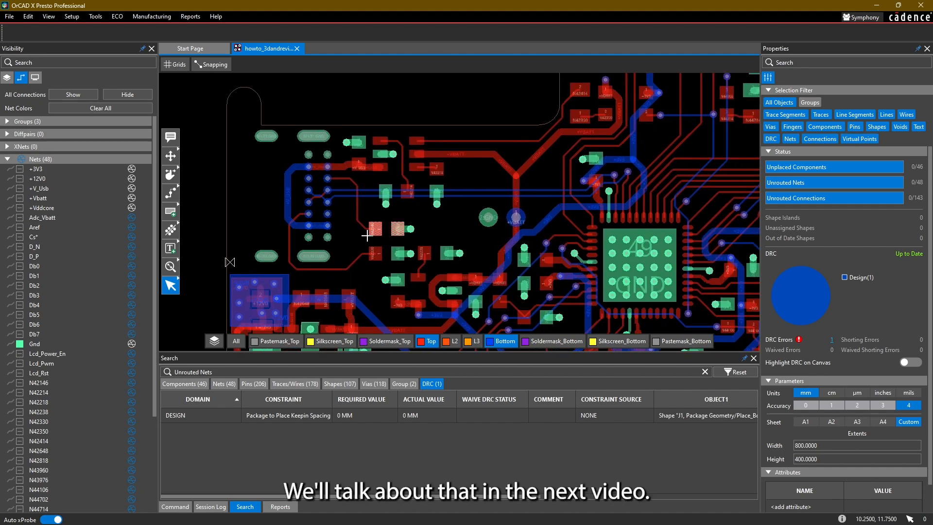
scroll(366, 236, "down", 2)
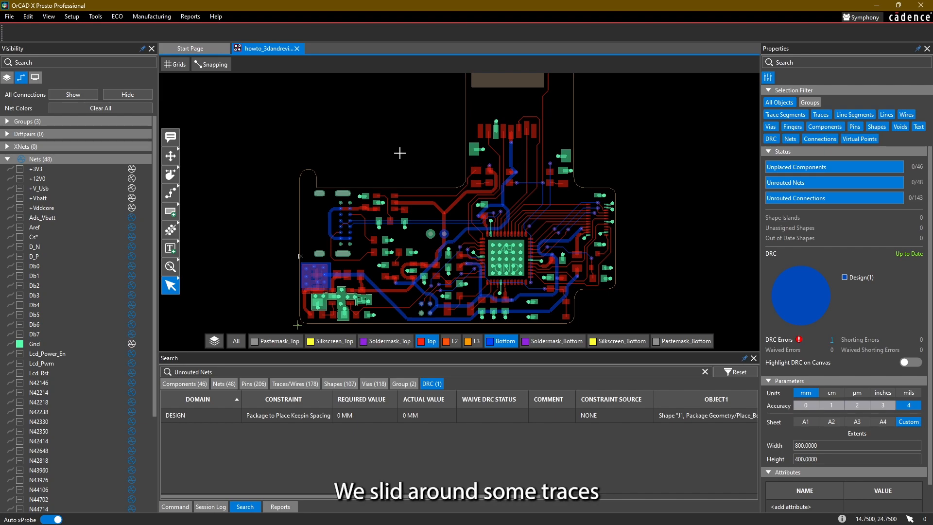
mouse_move(399, 152)
middle_mouse_down()
mouse_move(403, 161)
mouse_move(402, 144)
middle_mouse_up()
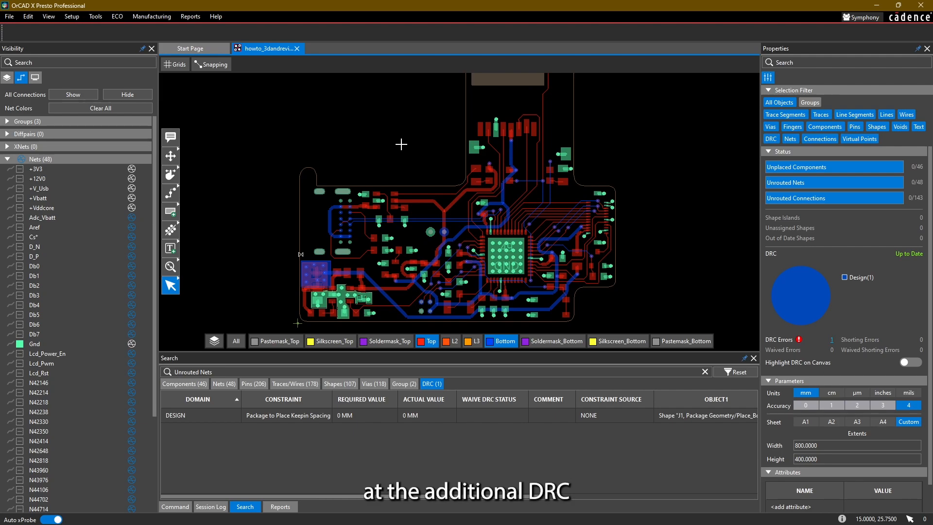